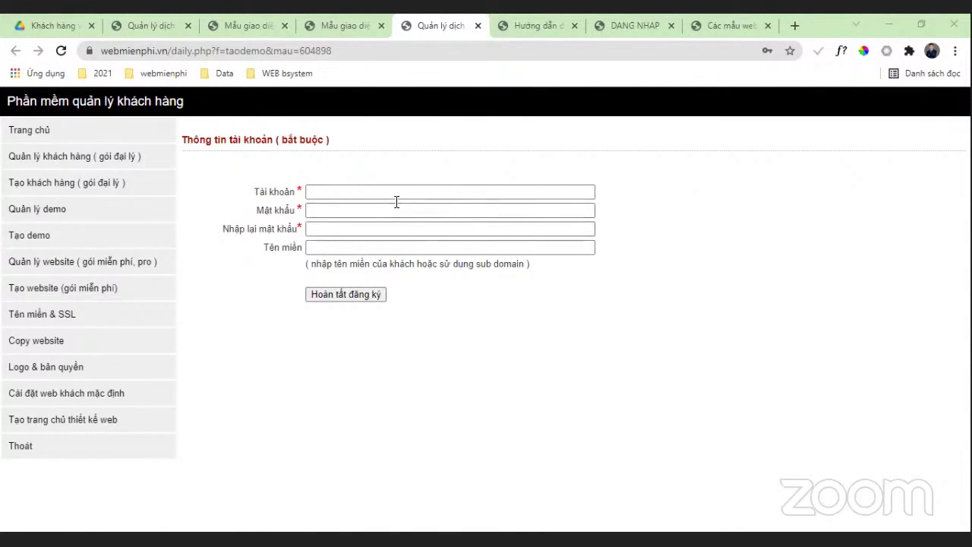
Step: Enter the demo account name in the Tài khoản field
left_click(348, 188)
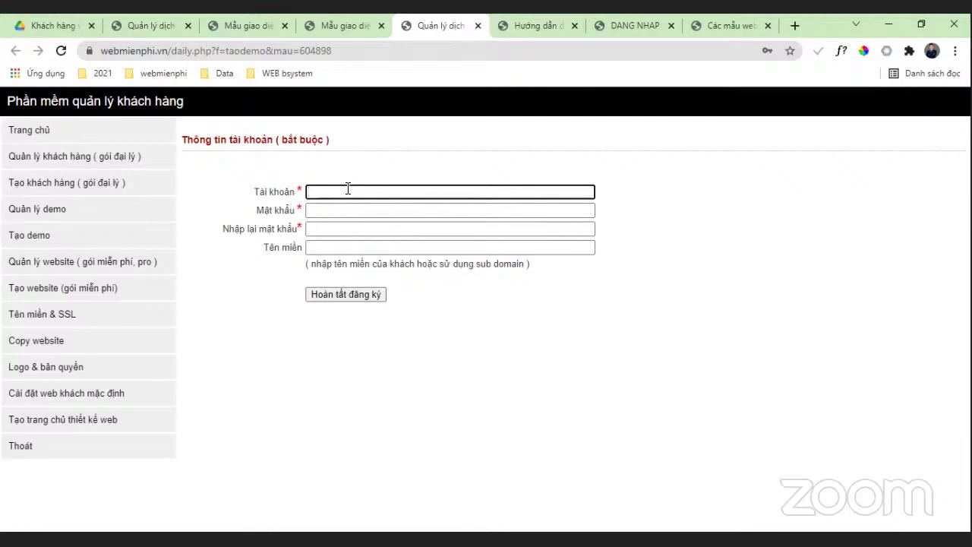
type("baohiemnhan")
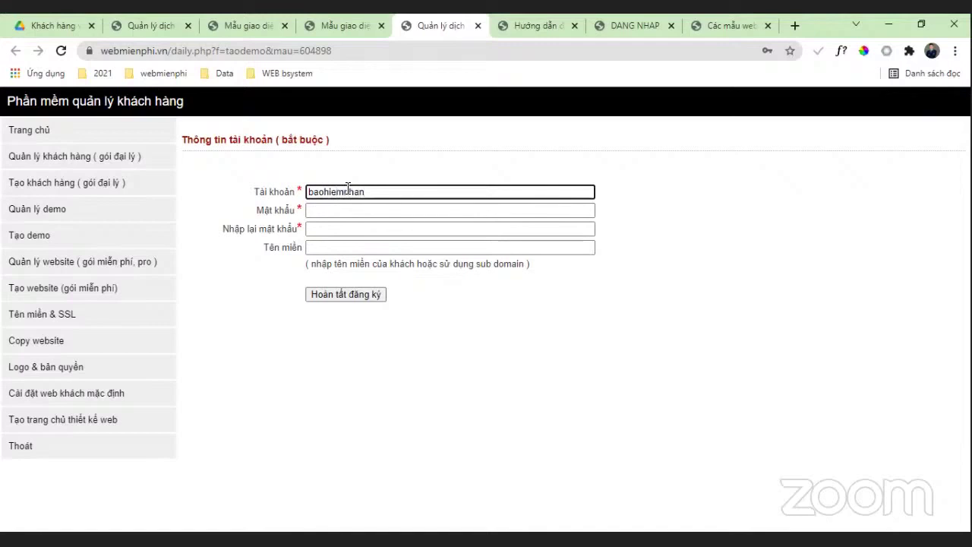
type("tho102")
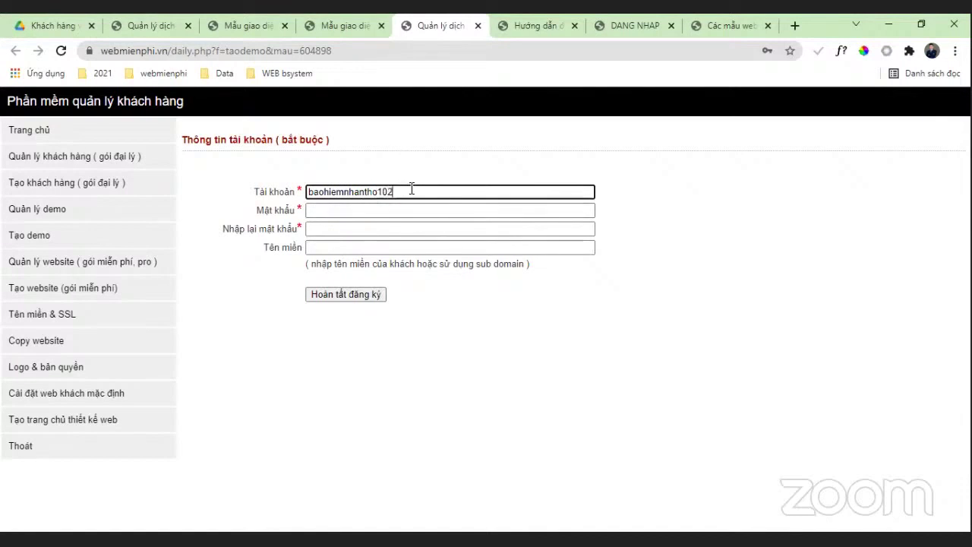
left_click_drag(410, 189, 272, 191)
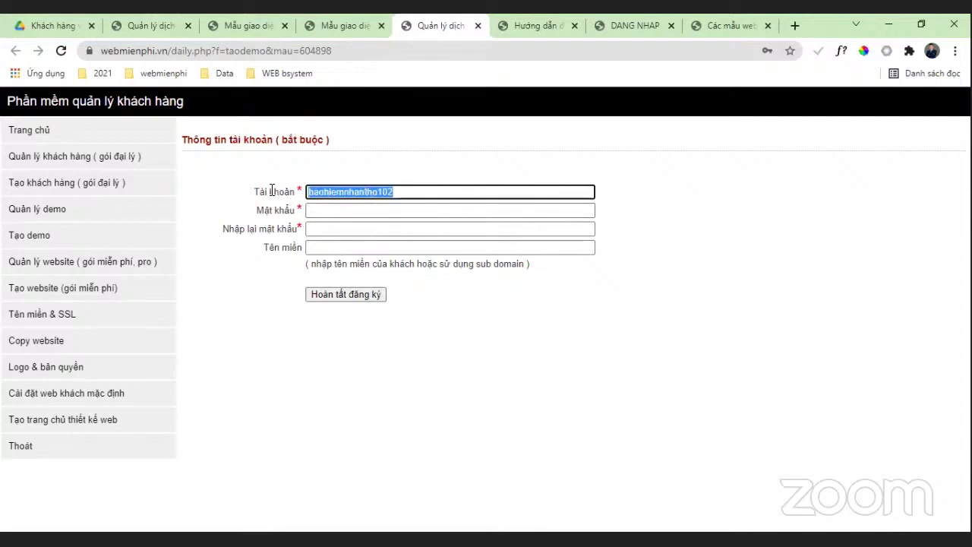
Step: Enter a six-character password in the Mật khẩu field
left_click(320, 210)
type("12")
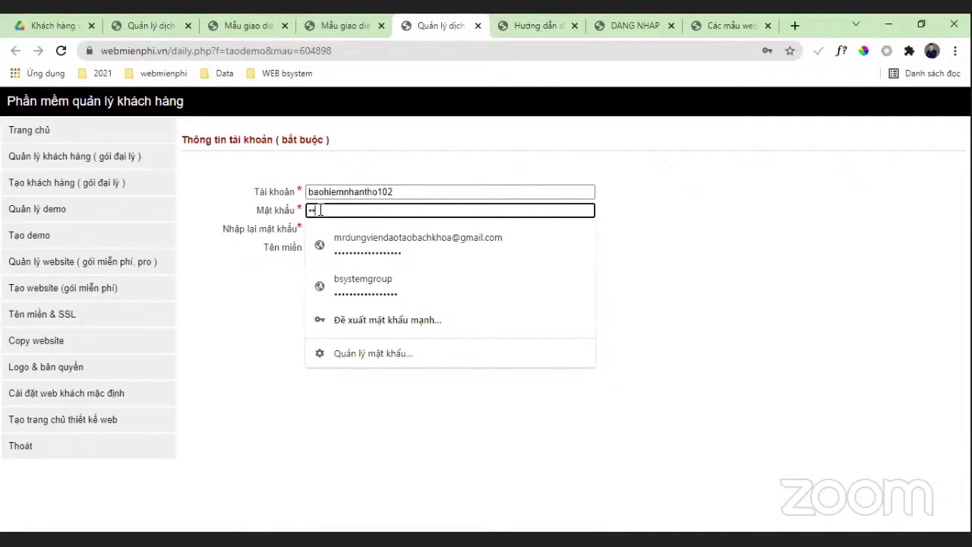
left_click_drag(319, 211, 272, 211)
key("BackSpace")
type("123456")
left_click(200, 321)
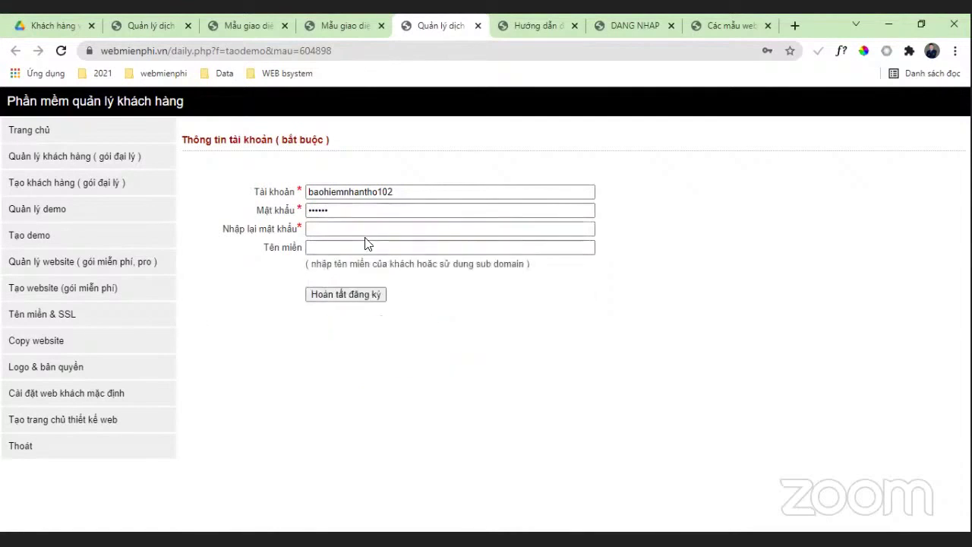
left_click(369, 228)
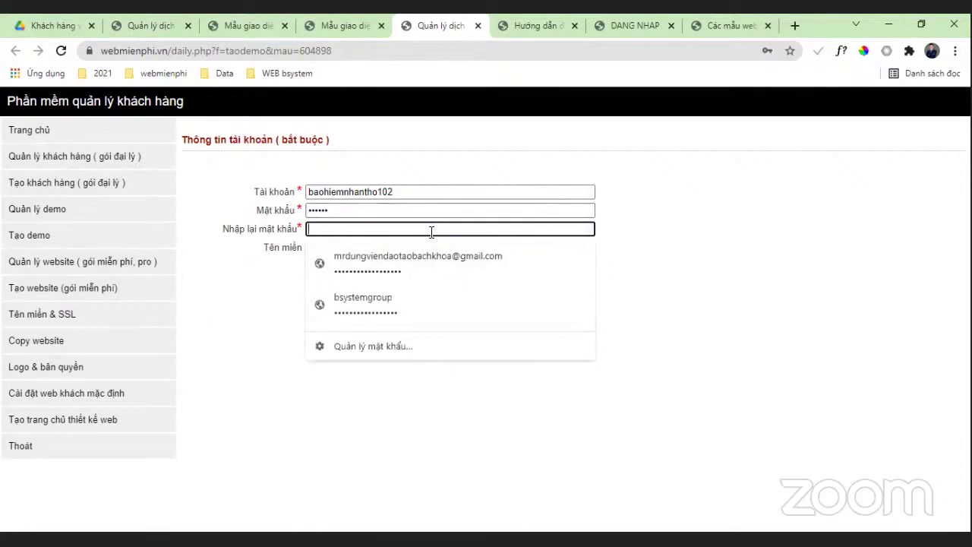
double_click(417, 192)
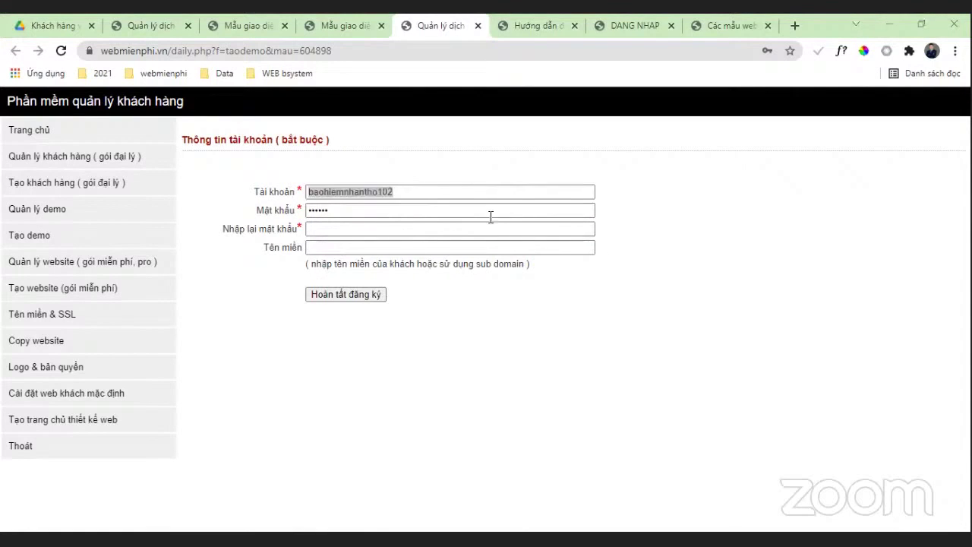
left_click(386, 212)
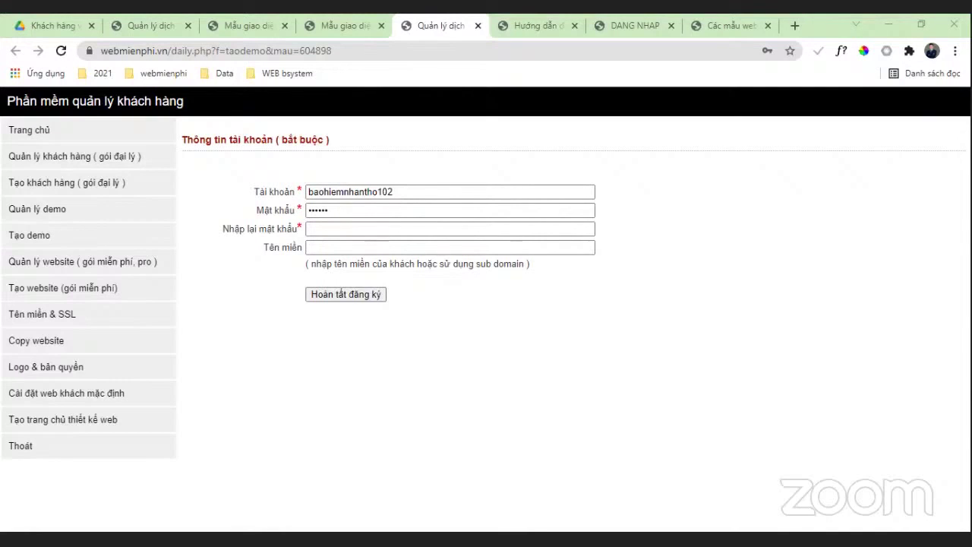
Step: Fill Nhập lại mật khẩu with the same password as Mật khẩu
double_click(421, 215)
key("ctrl+v")
left_click(359, 230)
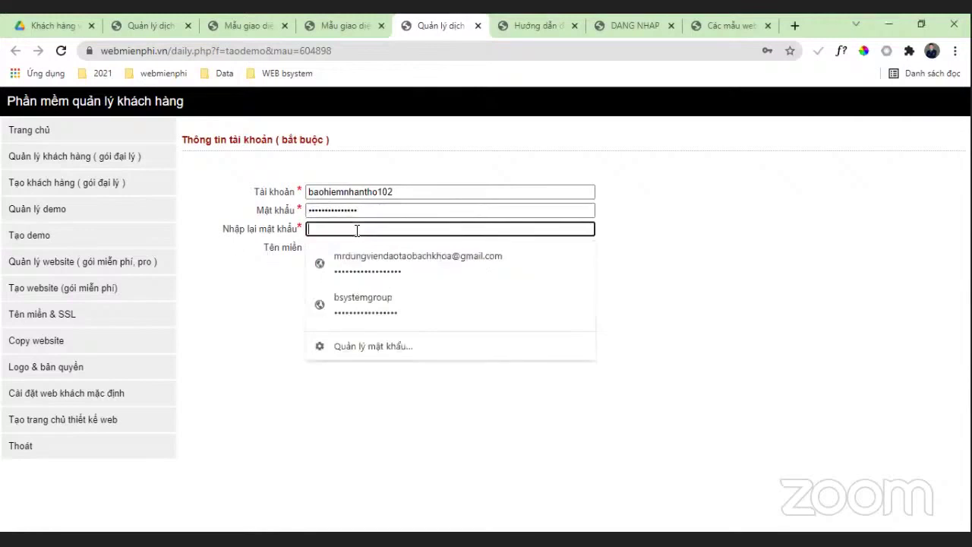
key("ctrl+v")
left_click(334, 248)
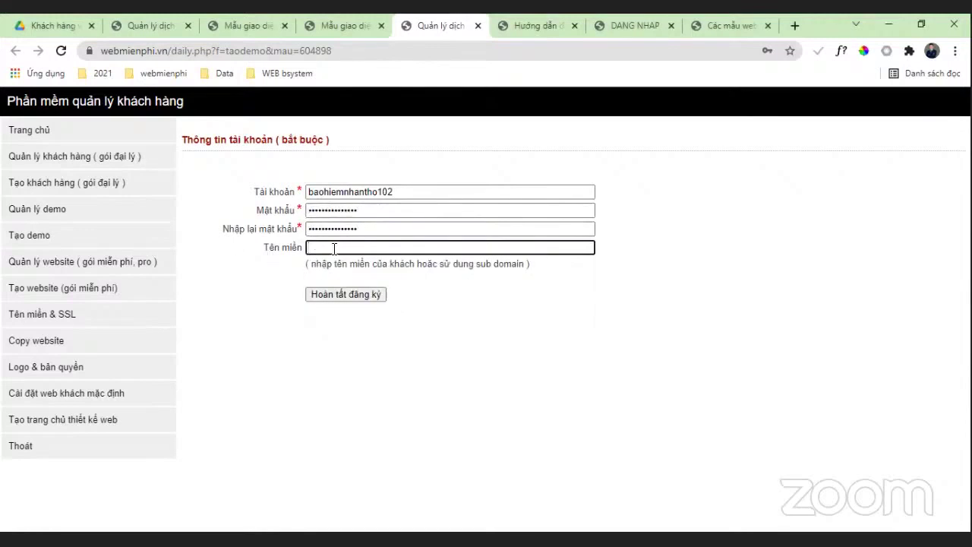
Step: Copy the account name into Tên miền and submit the registration
double_click(408, 192)
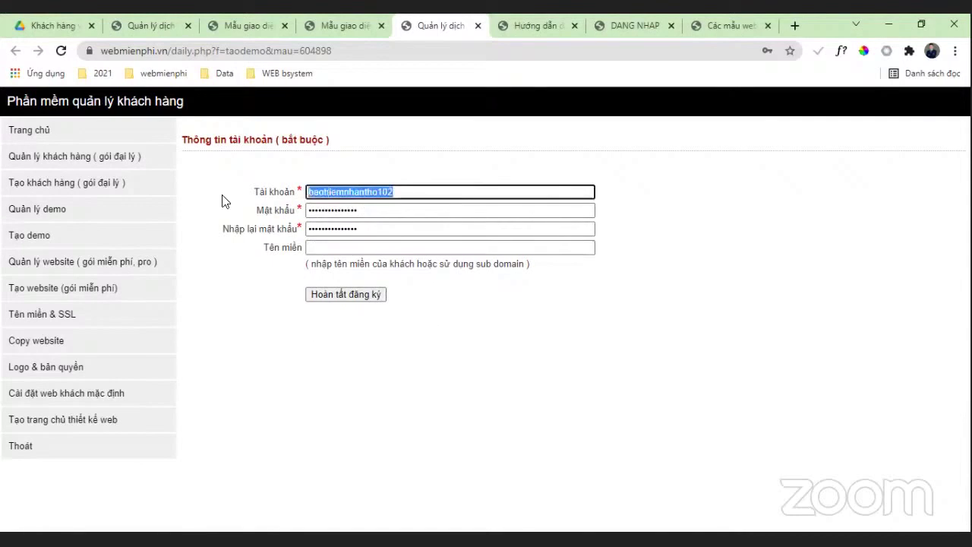
key("ctrl+c")
left_click(386, 248)
key("ctrl+v")
left_click(369, 295)
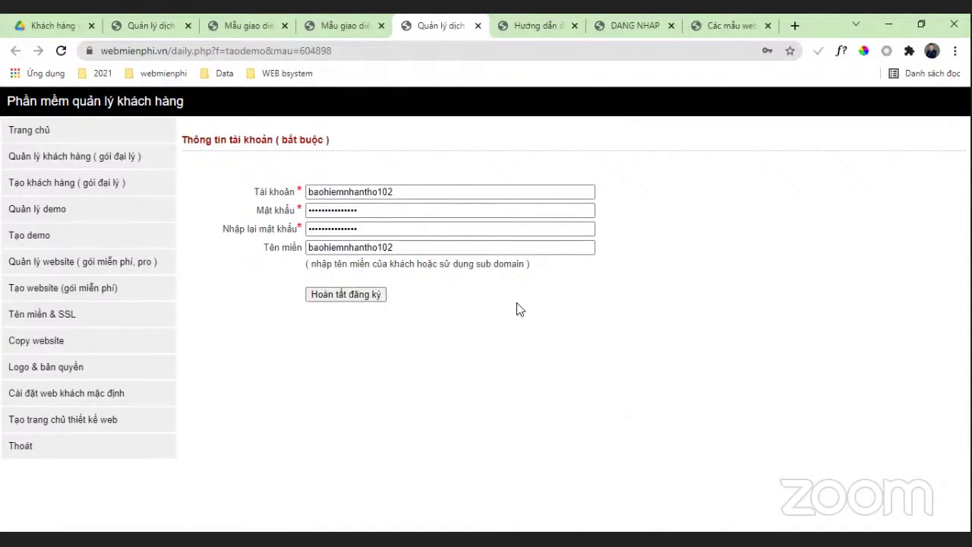
Step: After the duplicate-domain warning, try appending 1, then strip the trailing digits from the domain
left_click(378, 248)
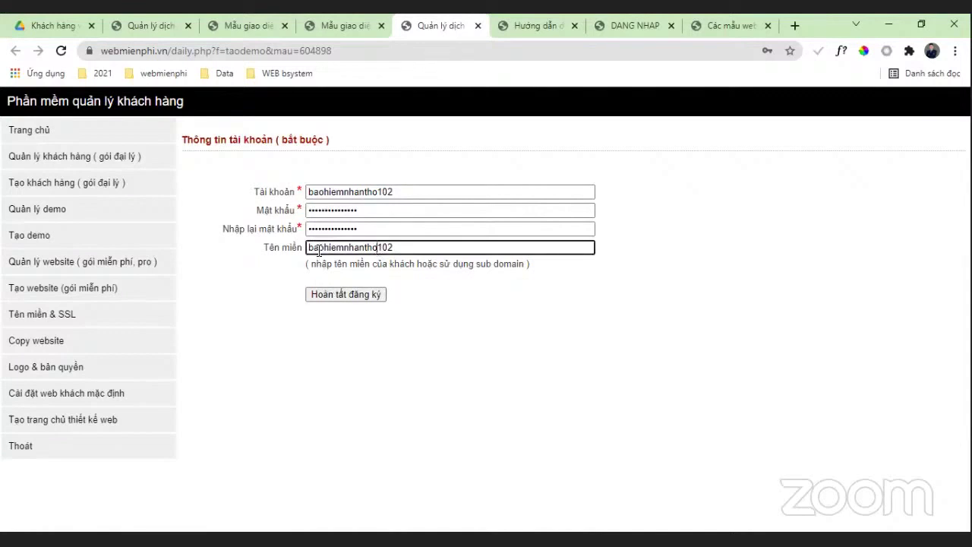
left_click(410, 250)
type("1")
left_click(363, 293)
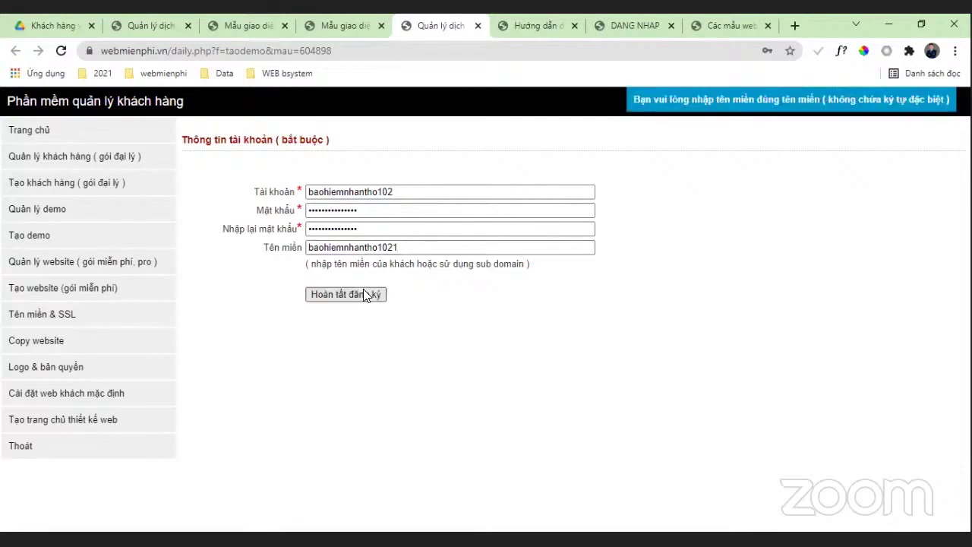
left_click(436, 247)
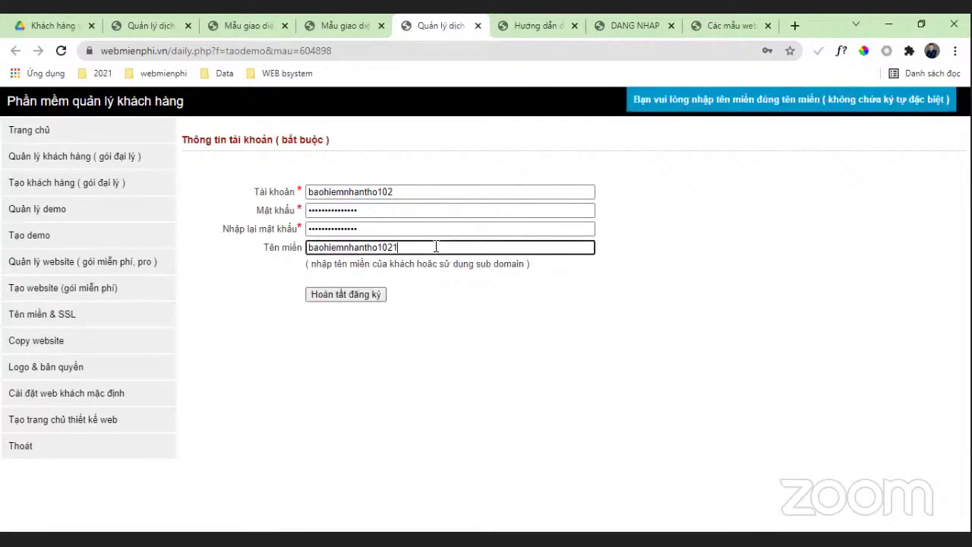
left_click_drag(434, 247, 378, 251)
key("BackSpace")
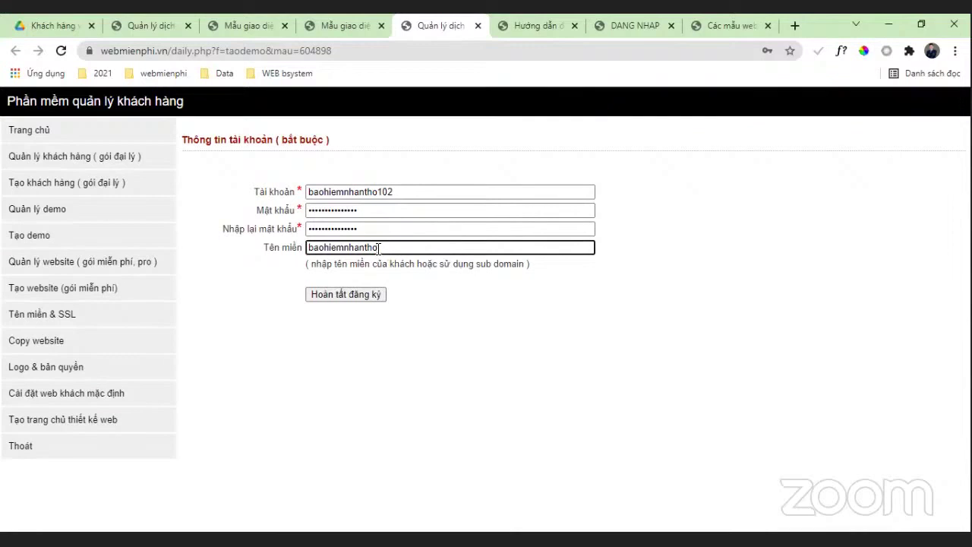
left_click(425, 329)
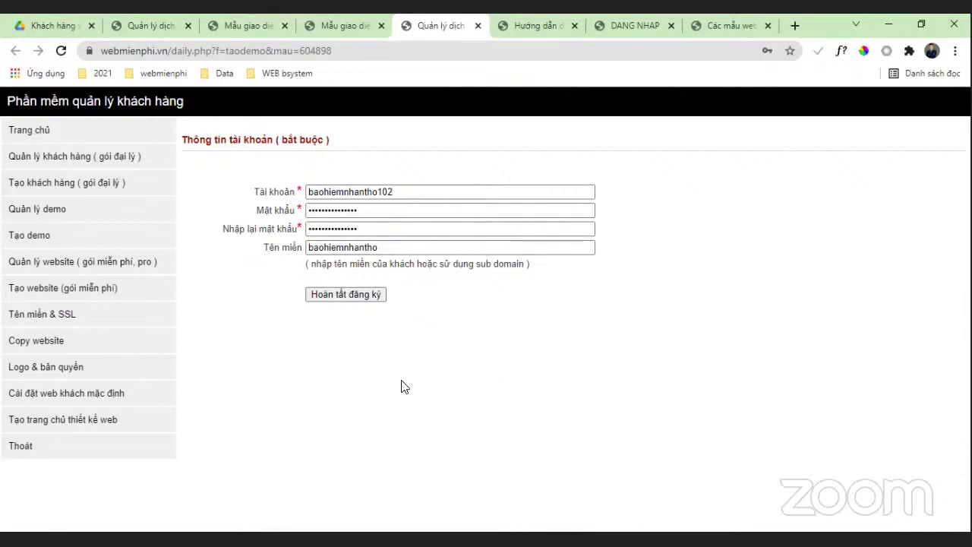
Step: Make the domain the account name plus .com and complete Hoàn tất đăng ký
left_click(381, 249)
double_click(386, 247)
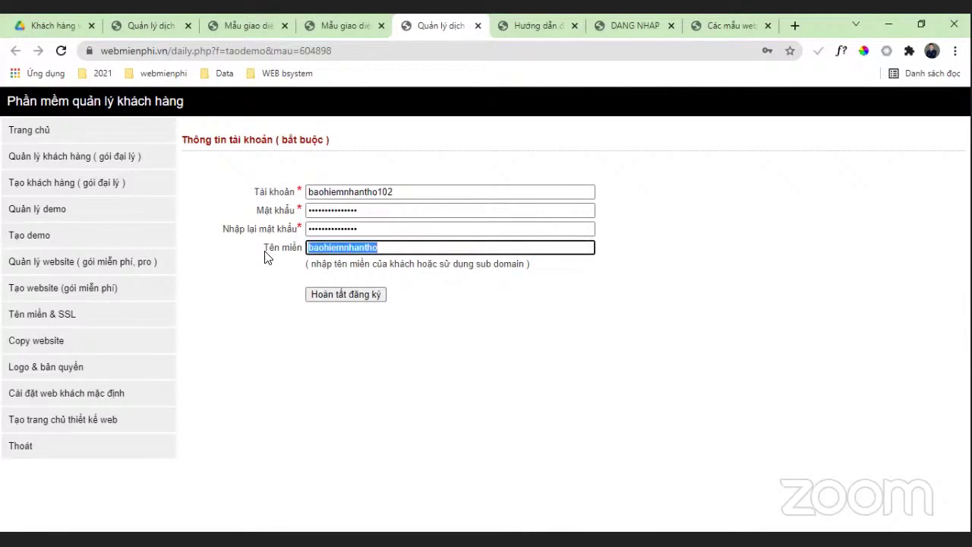
left_click(386, 245)
type(".com")
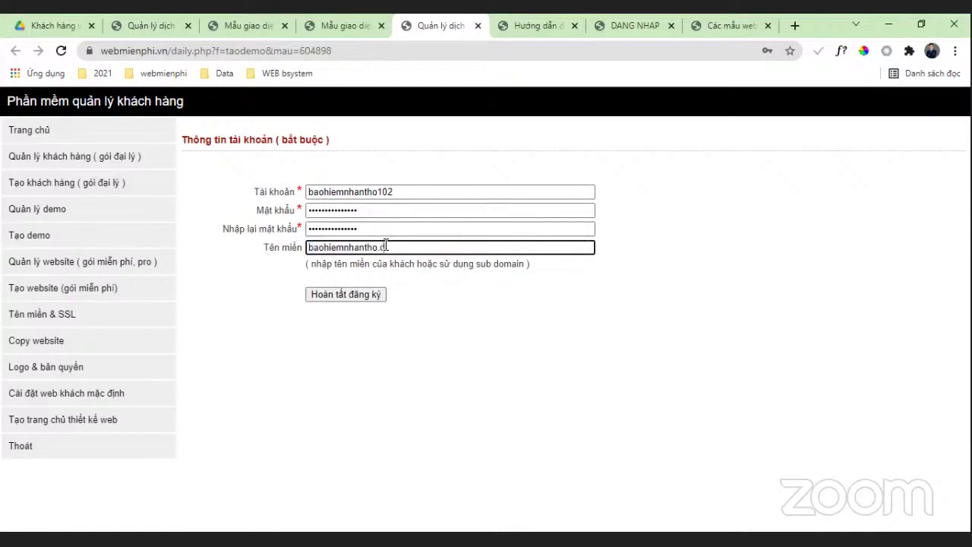
left_click(376, 295)
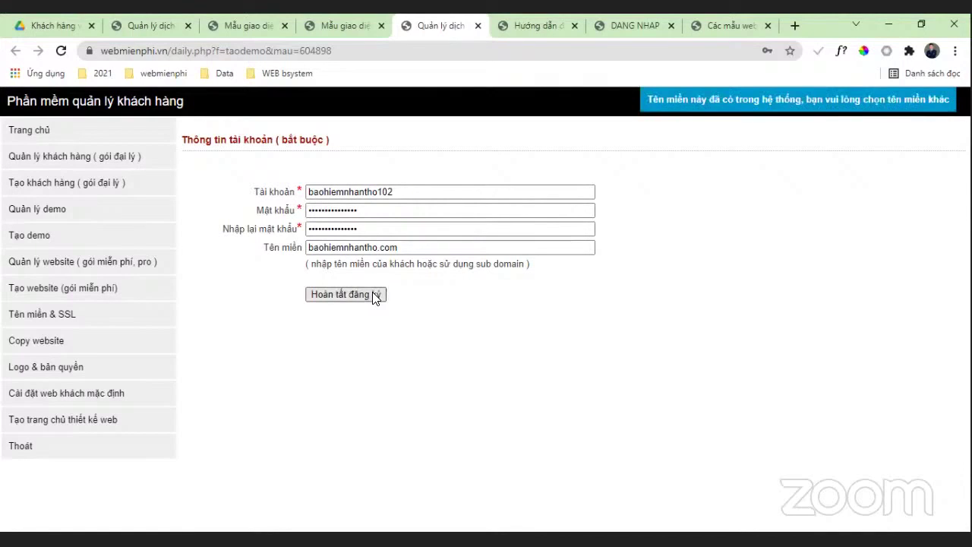
left_click(380, 248)
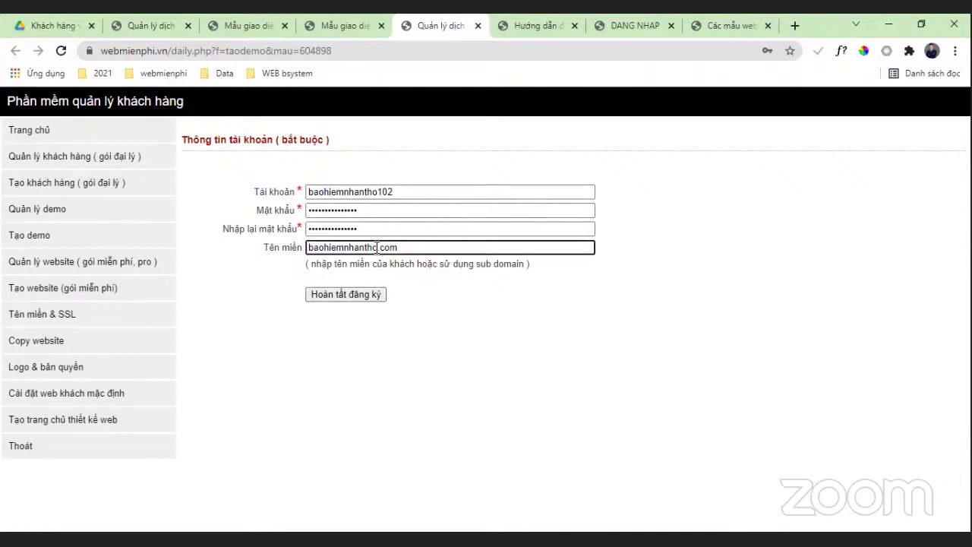
type("102")
left_click(353, 296)
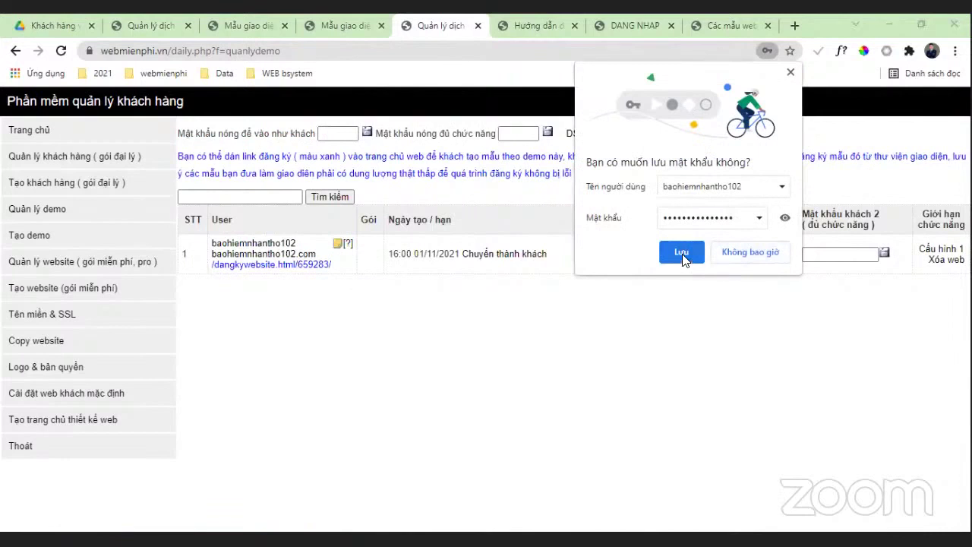
Step: Open the new demo site in a new tab and go to its /dangnhap login page
left_click(376, 338)
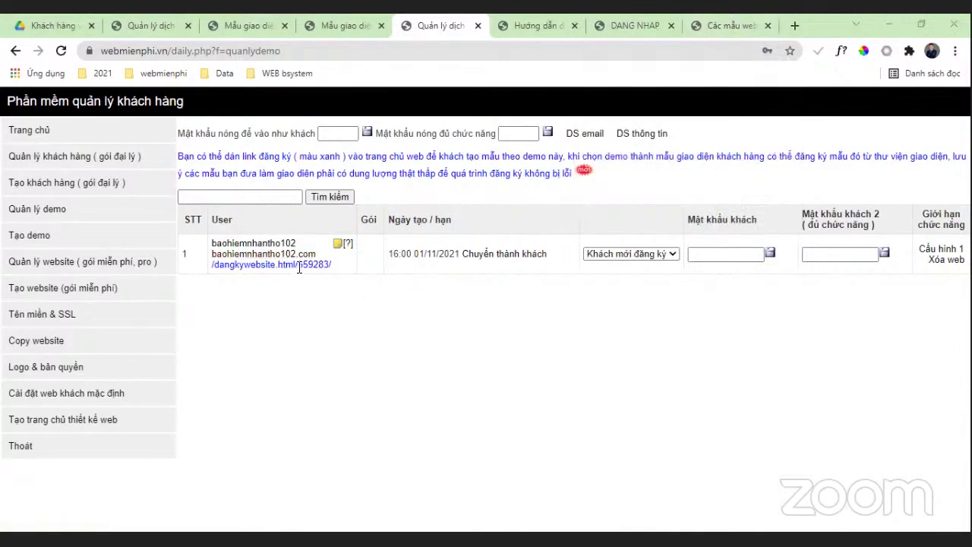
left_click(243, 254)
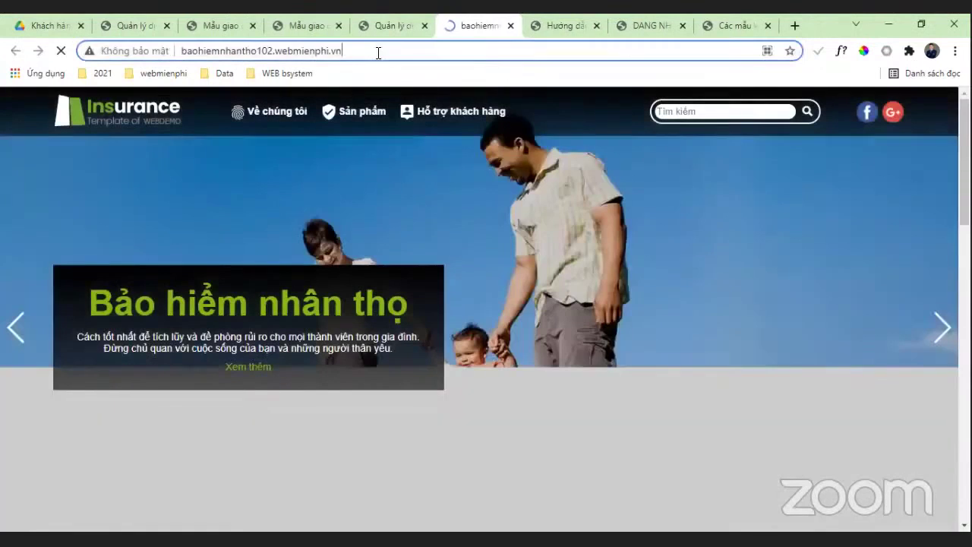
double_click(378, 52)
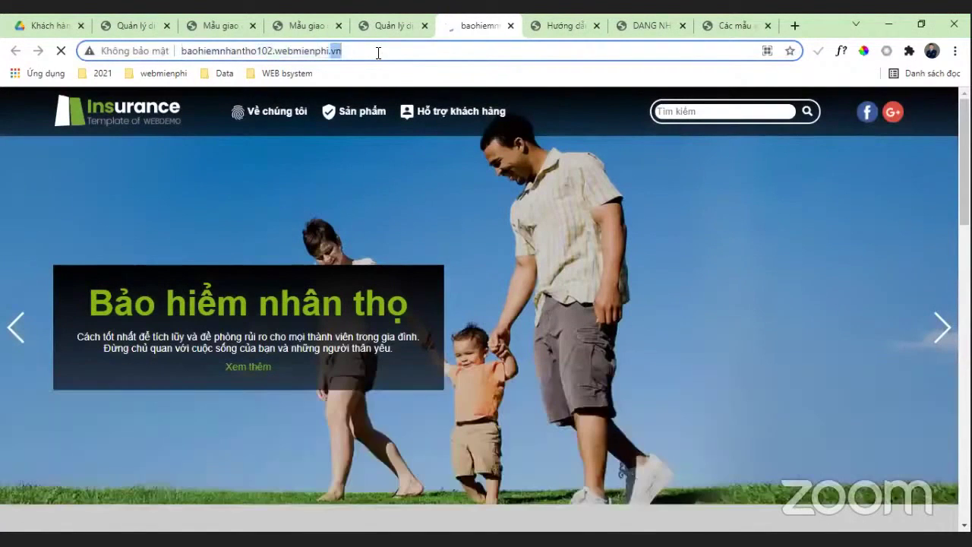
left_click(378, 52)
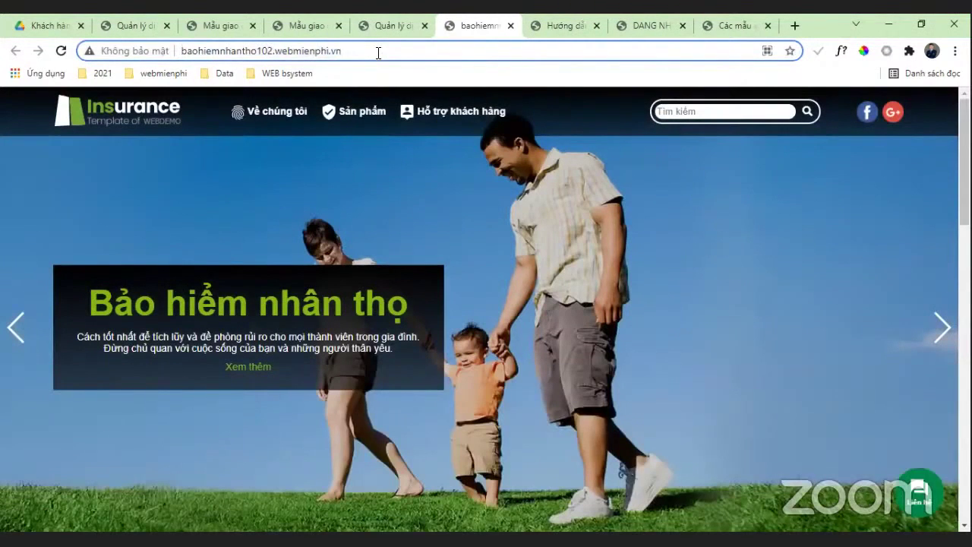
type("/dang")
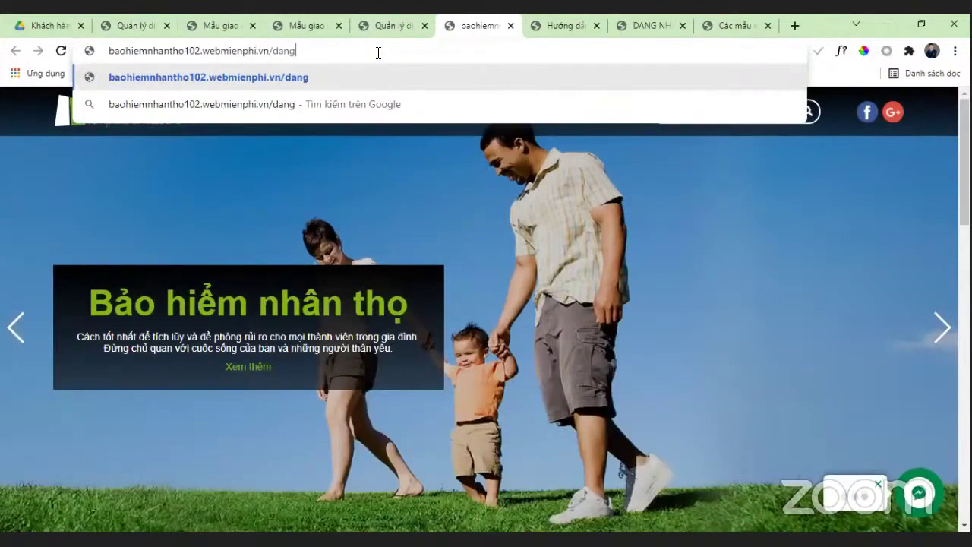
type("nhap")
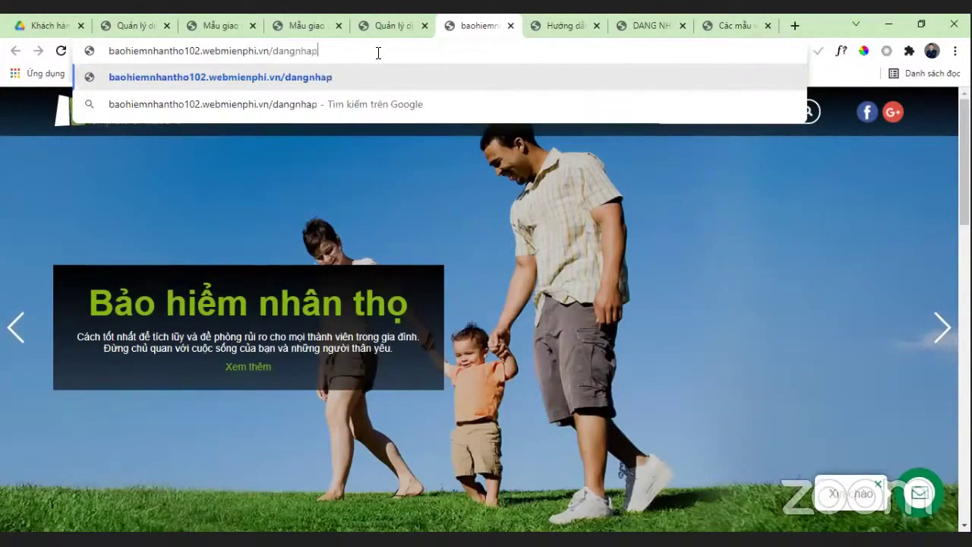
key("Return")
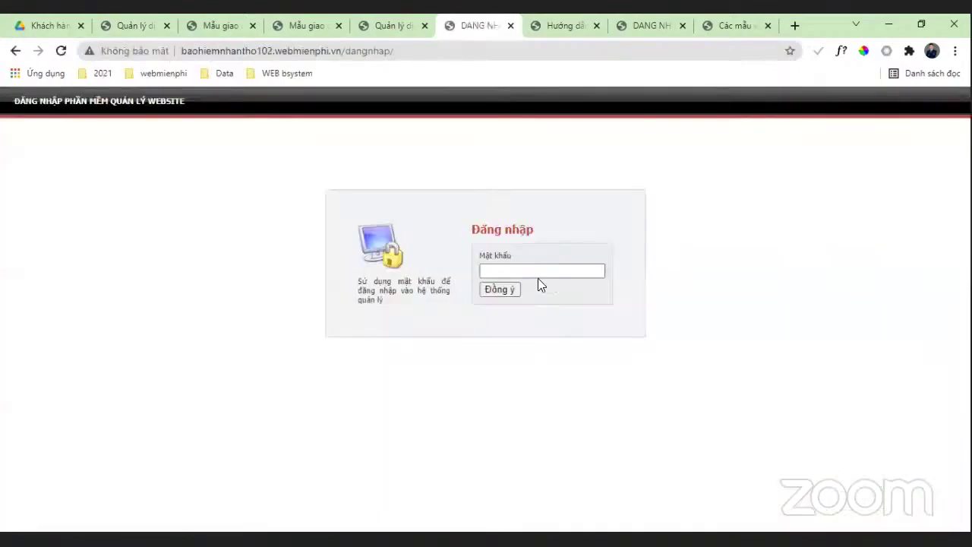
Step: Enter the saved admin password on the login page and confirm with Đồng ý
left_click(538, 276)
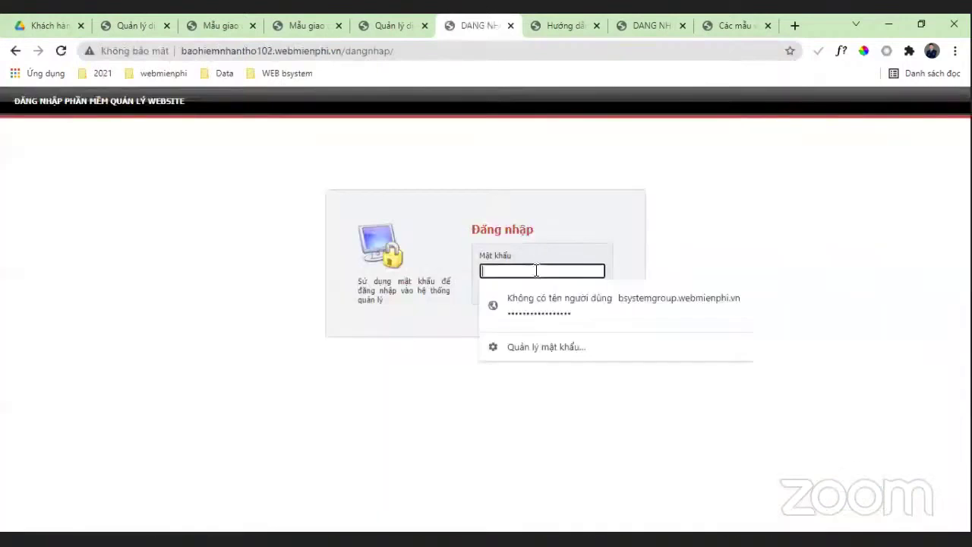
left_click(402, 51)
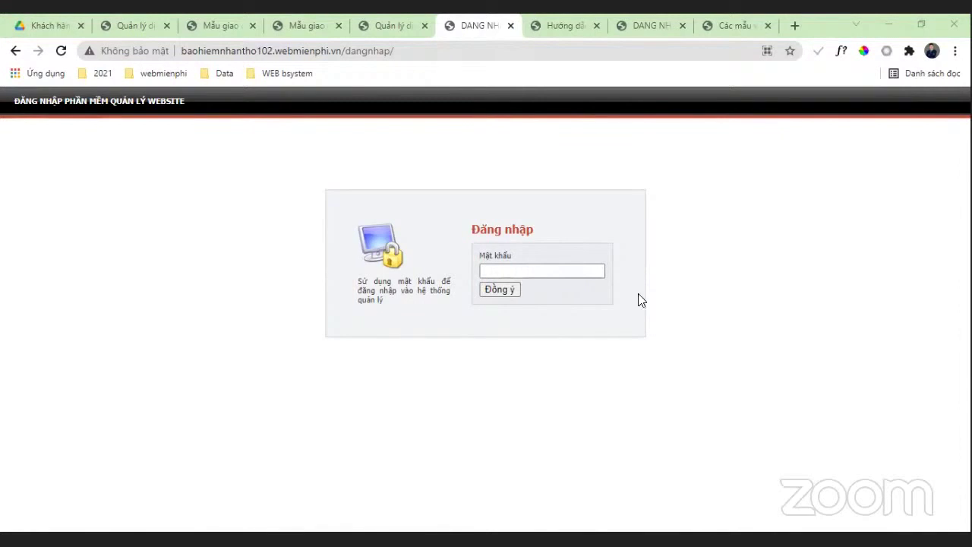
left_click(557, 272)
key("ctrl+v")
left_click(495, 291)
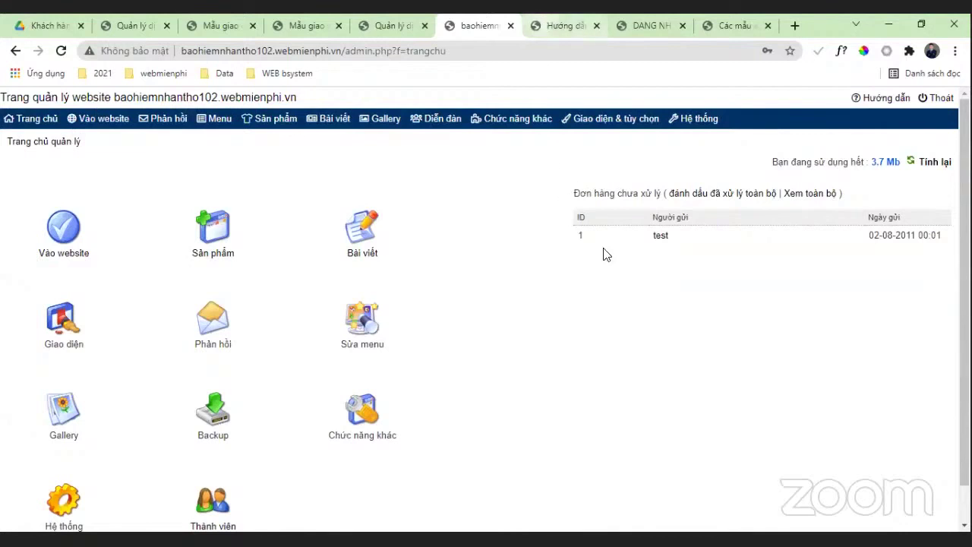
Step: Close the extra DANG NHẬP login tab and one template-gallery tab
key("ctrl+Tab")
key("ctrl+shift+Tab")
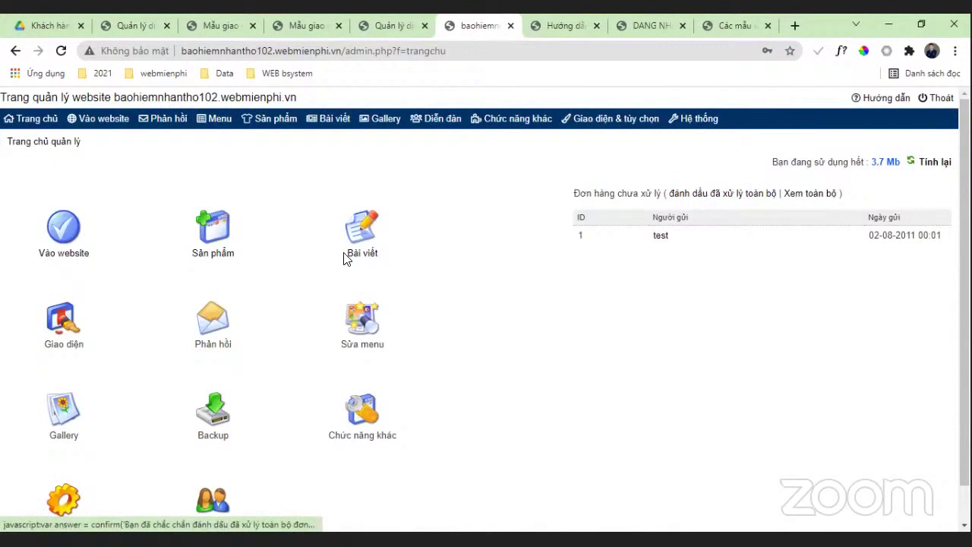
key("ctrl+Tab")
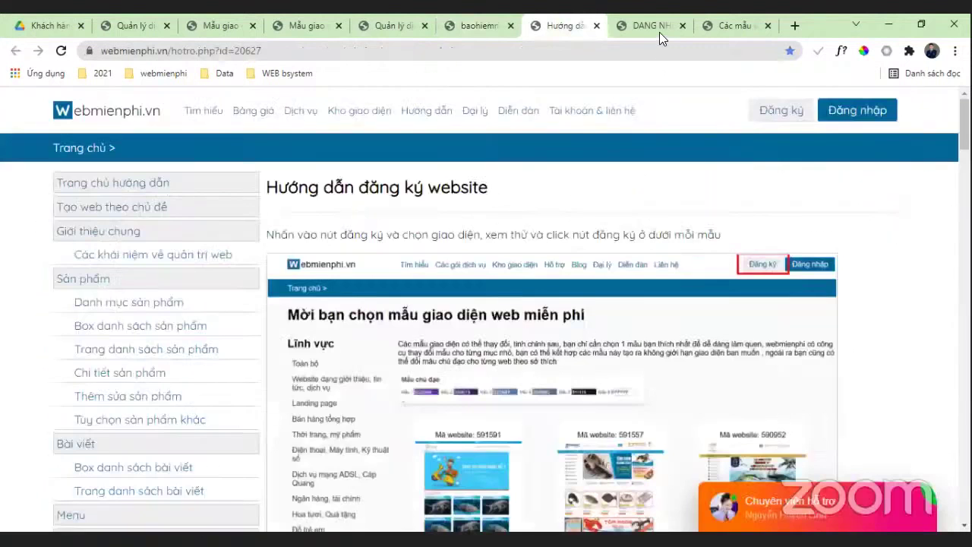
key("ctrl+Tab")
left_click(682, 25)
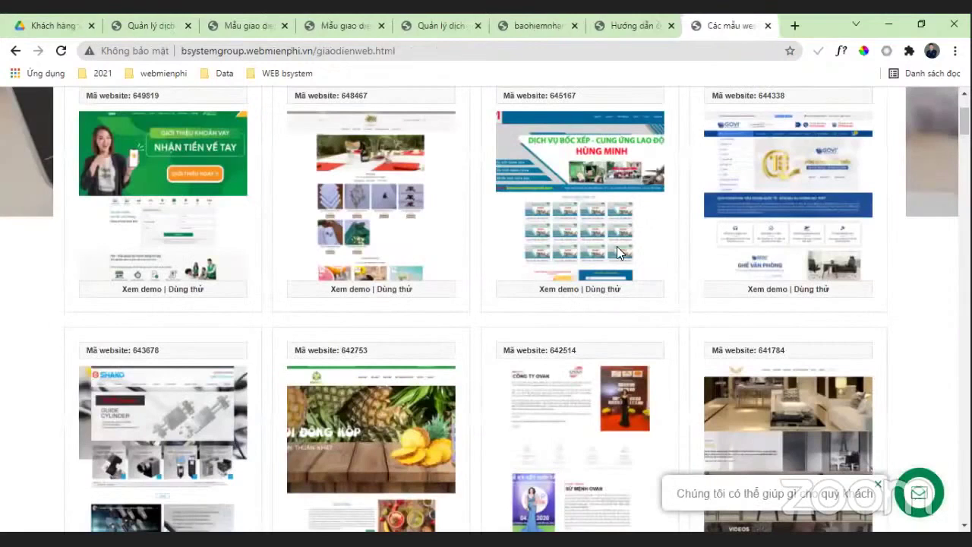
key("ctrl+w")
key("ctrl+shift+Tab")
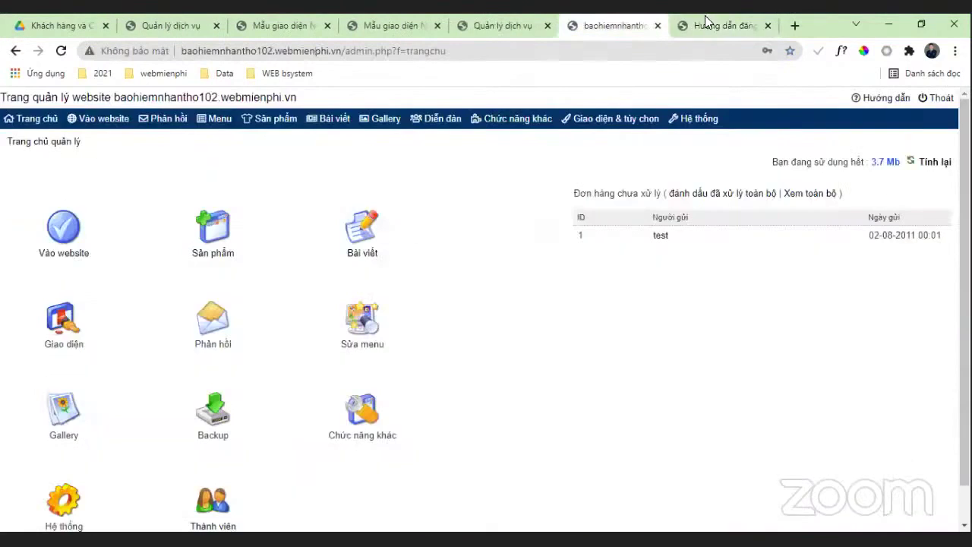
left_click(773, 31)
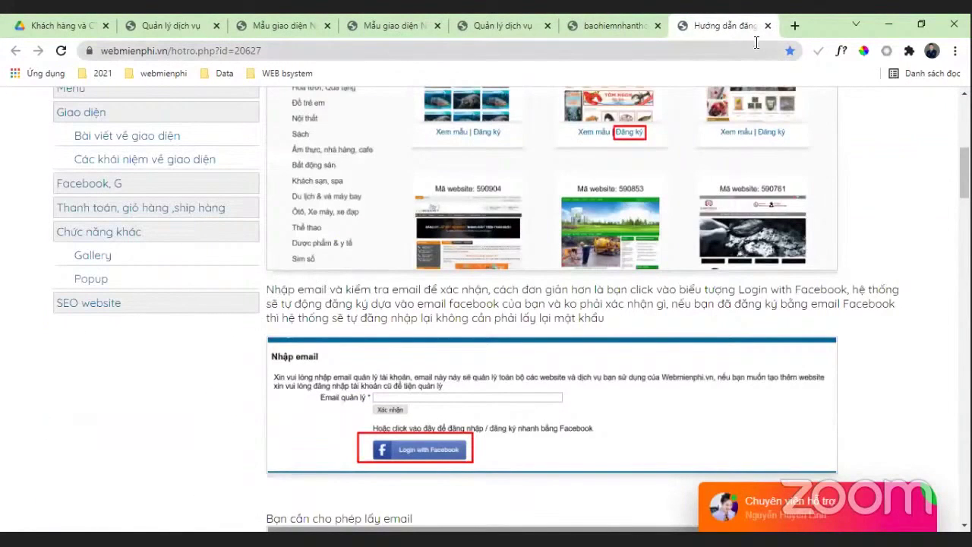
Step: Close the remaining template-gallery tabs and bring up the Hướng dẫn đăng ký website page
scroll(760, 123, "up", 3)
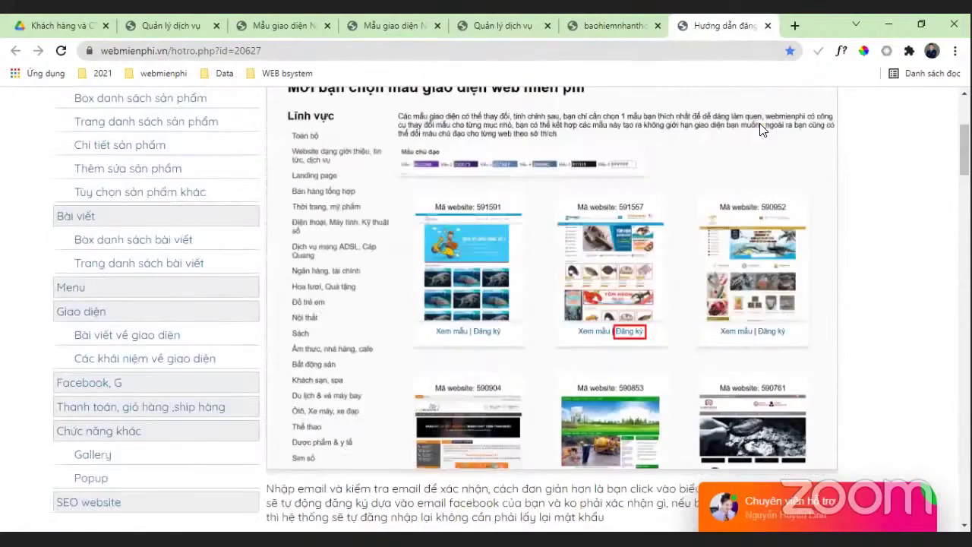
scroll(759, 123, "up", 3)
left_click_drag(734, 29, 619, 25)
left_click(501, 25)
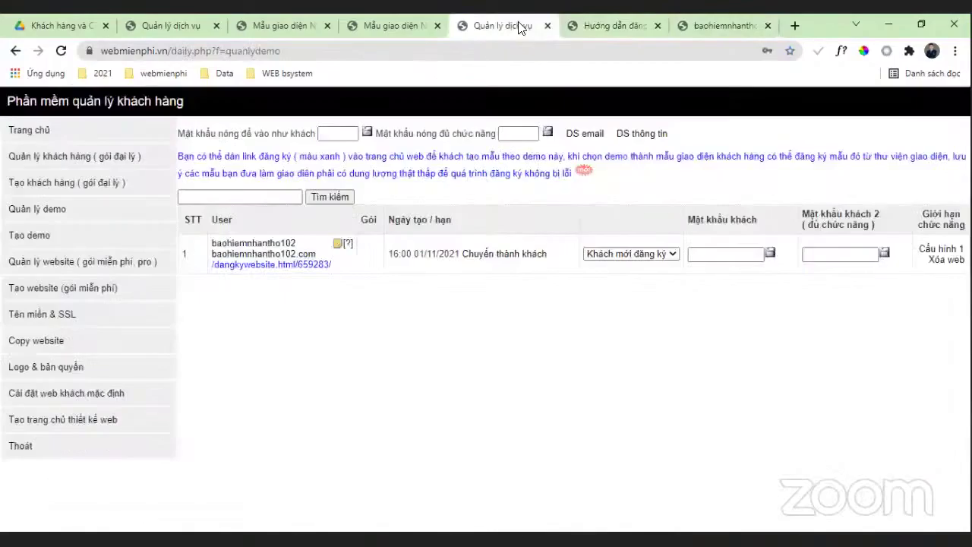
left_click(342, 36)
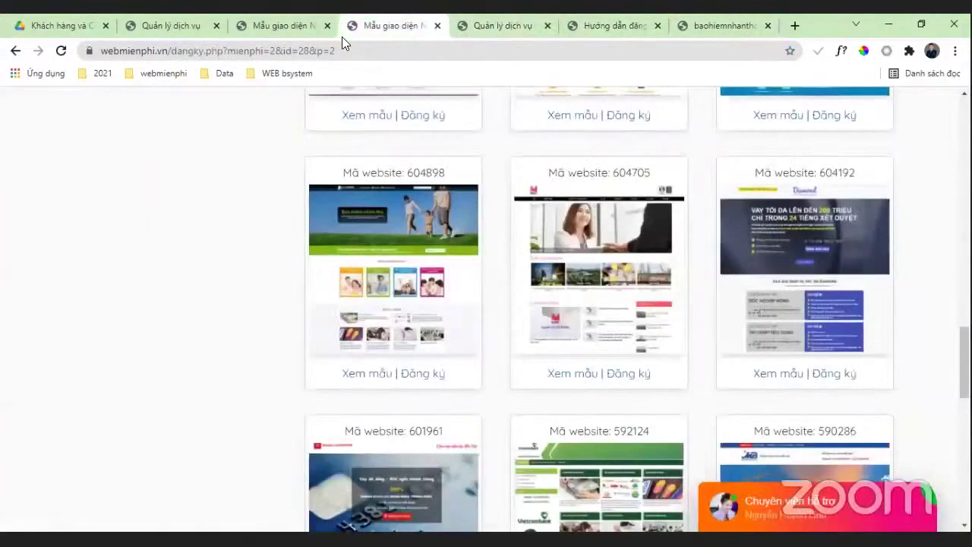
left_click(326, 25)
left_click(327, 25)
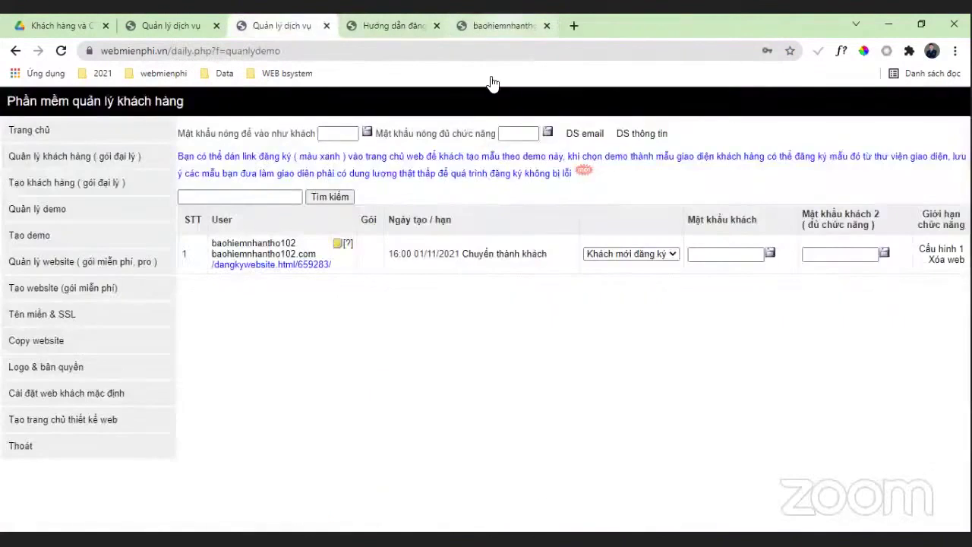
left_click(493, 25)
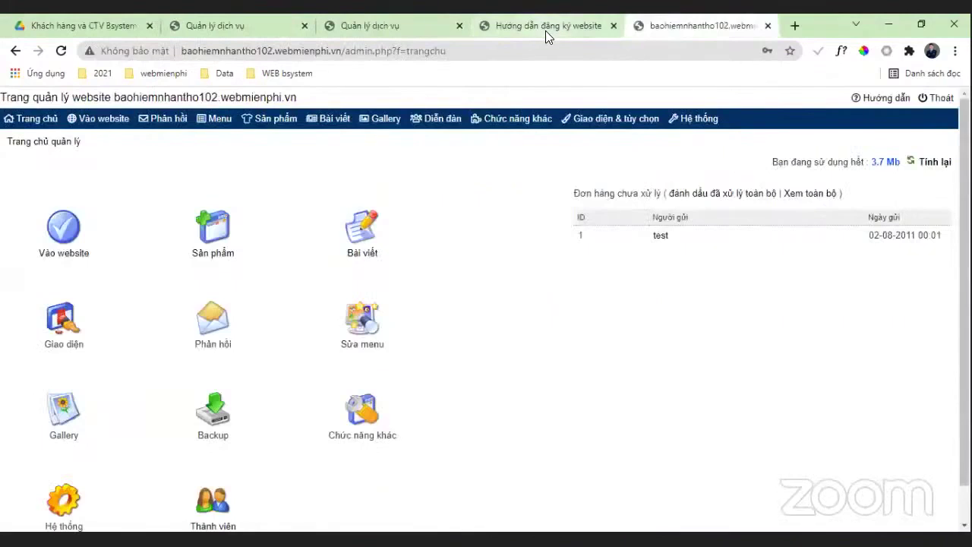
left_click(589, 31)
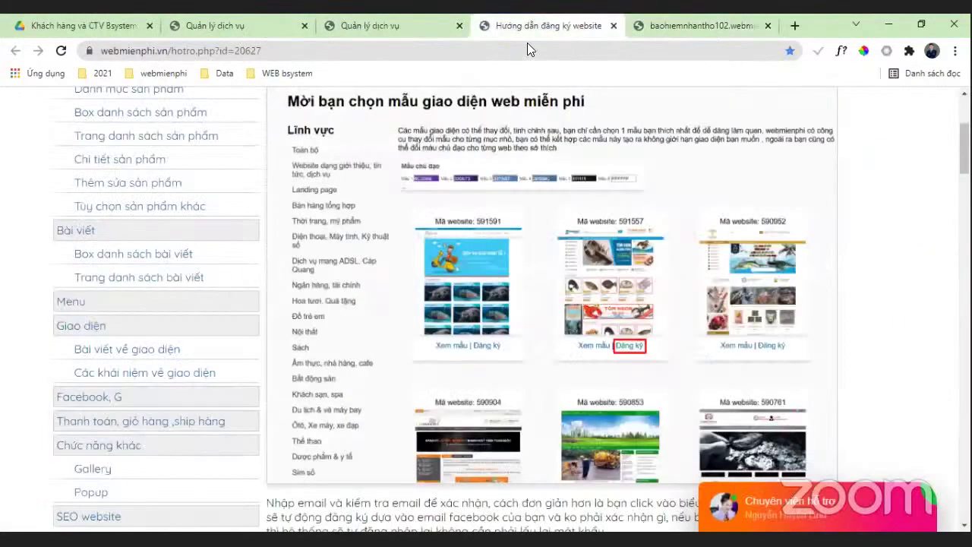
Step: Scroll through the registration guide, then switch to the site's admin tab with Ctrl+Tab
scroll(107, 399, "down", 1)
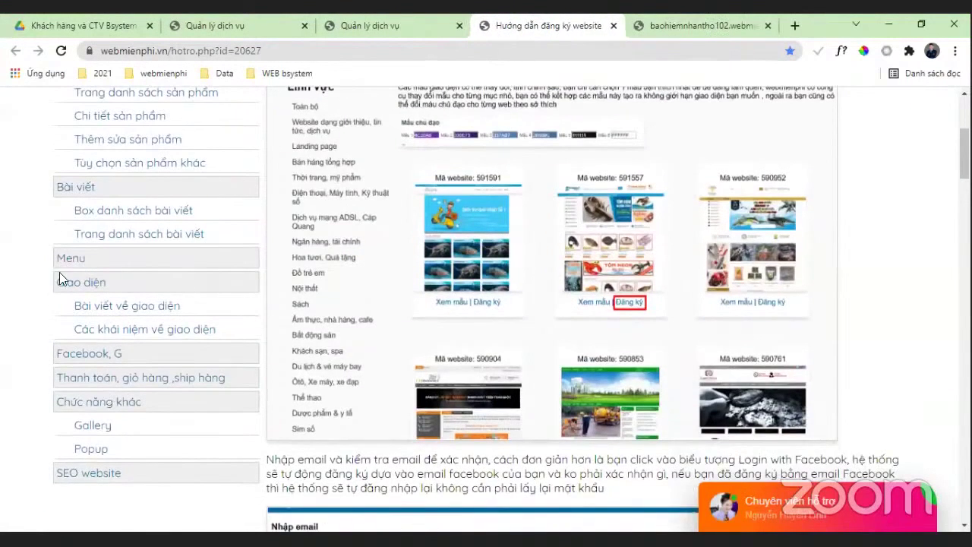
scroll(130, 269, "down", 3)
scroll(130, 341, "up", 4)
scroll(121, 418, "down", 2)
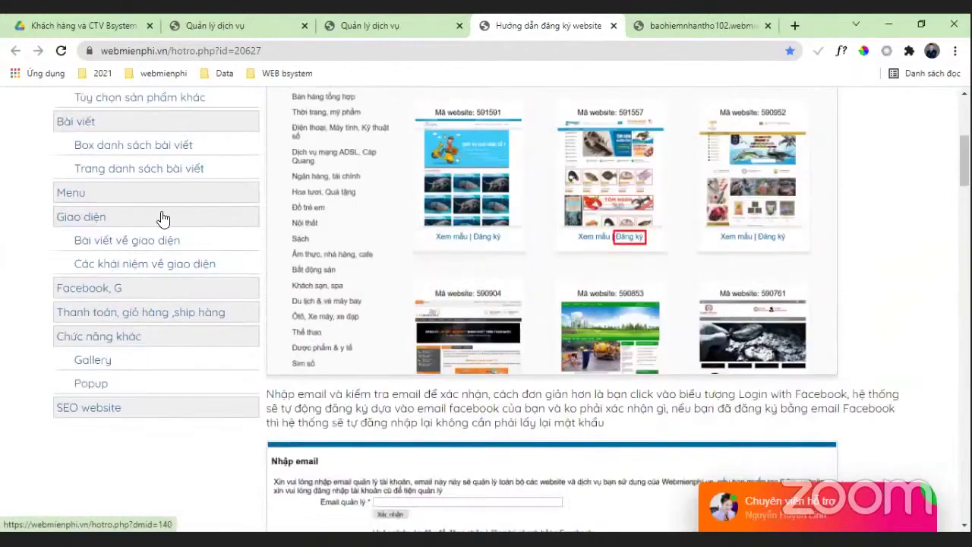
scroll(200, 265, "down", 1)
scroll(945, 357, "up", 4)
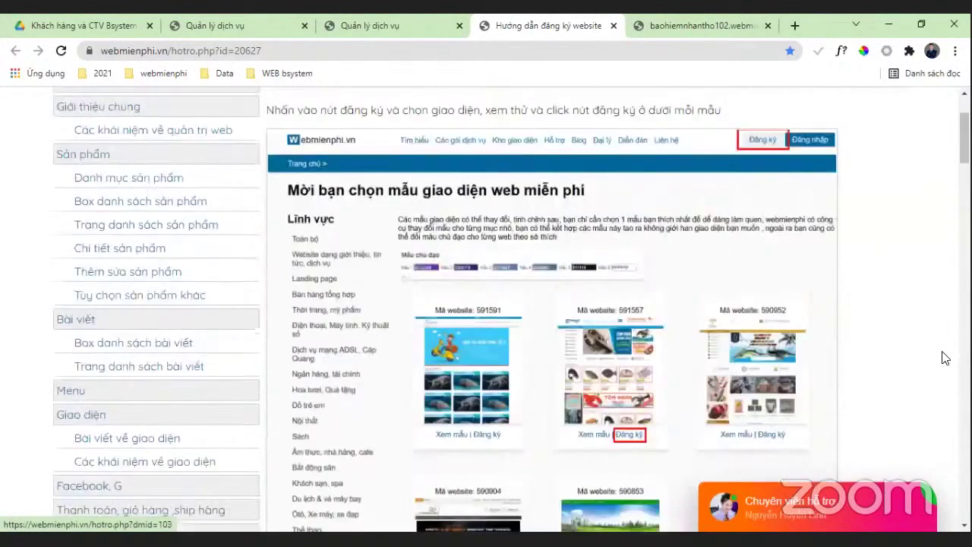
key("ctrl+Tab")
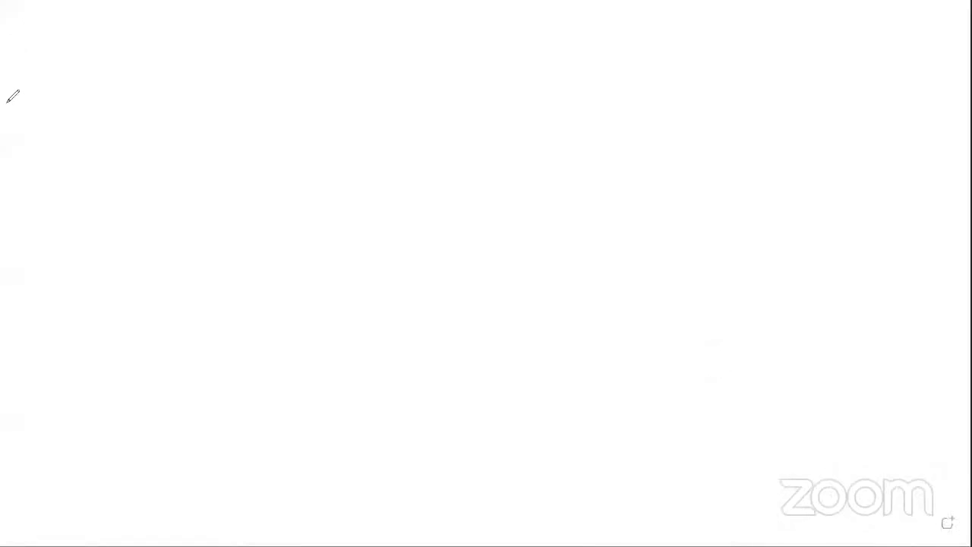
Step: Write back-up and b-up in red with an arrow leading to OK
mouse_move(20, 115)
left_mouse_down()
mouse_move(28, 119)
mouse_move(11, 118)
mouse_move(23, 107)
mouse_move(151, 119)
left_mouse_up()
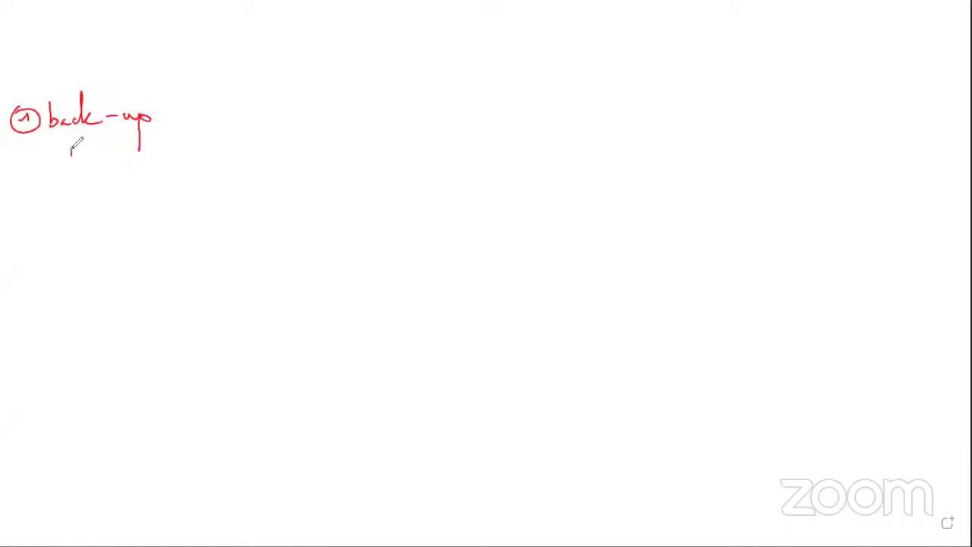
mouse_move(70, 151)
left_mouse_down()
mouse_move(112, 169)
mouse_move(131, 149)
mouse_move(122, 161)
mouse_move(194, 134)
mouse_move(194, 143)
mouse_move(150, 156)
mouse_move(166, 178)
mouse_move(244, 149)
left_mouse_up()
mouse_move(253, 148)
left_mouse_down()
mouse_move(253, 161)
mouse_move(372, 154)
left_mouse_up()
mouse_move(374, 149)
left_mouse_down()
mouse_move(388, 173)
mouse_move(389, 157)
left_mouse_up()
Step: Draw the backup list box with dashed rows, labelled bup1 and download
mouse_move(431, 99)
left_mouse_down()
mouse_move(426, 190)
mouse_move(436, 180)
left_mouse_up()
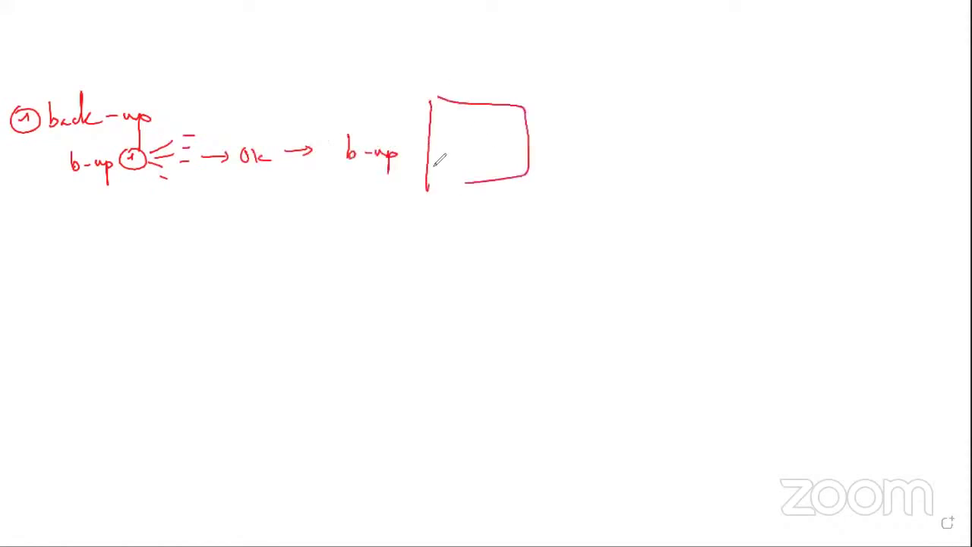
left_click_drag(454, 119, 490, 116)
left_click_drag(493, 124, 507, 120)
left_click_drag(454, 135, 475, 133)
left_click_drag(480, 137, 510, 141)
left_click_drag(455, 165, 514, 156)
mouse_move(492, 190)
left_mouse_down()
mouse_move(497, 199)
mouse_move(534, 190)
mouse_move(533, 206)
mouse_move(494, 219)
mouse_move(532, 179)
mouse_move(565, 173)
mouse_move(582, 194)
mouse_move(627, 195)
mouse_move(647, 183)
mouse_move(662, 190)
mouse_move(687, 171)
left_mouse_up()
left_click_drag(614, 199, 674, 205)
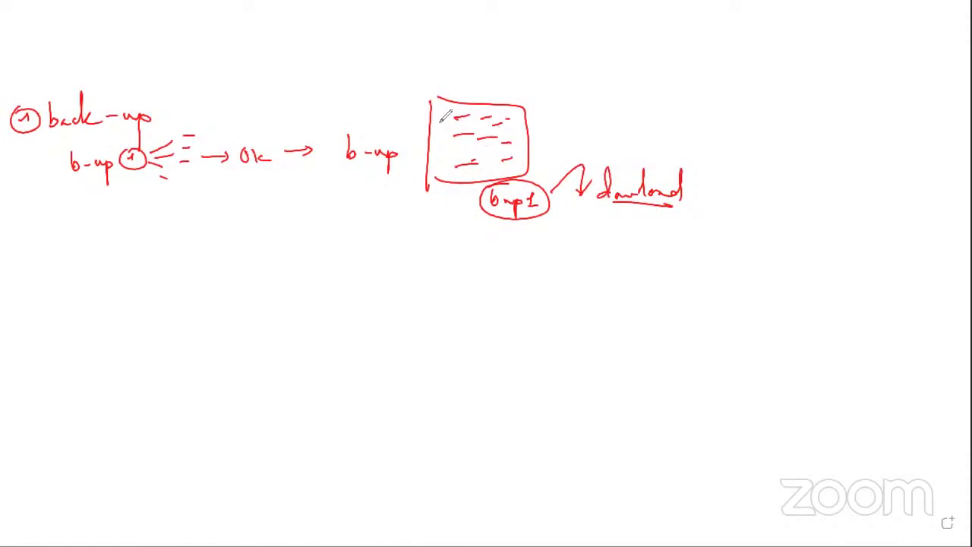
mouse_move(454, 117)
left_mouse_down()
mouse_move(471, 115)
mouse_move(443, 137)
left_mouse_up()
Step: Add a curved arrow into the box and a boxed OK with an arrow to 1
mouse_move(641, 154)
left_mouse_down()
mouse_move(645, 114)
mouse_move(522, 123)
mouse_move(536, 127)
left_mouse_up()
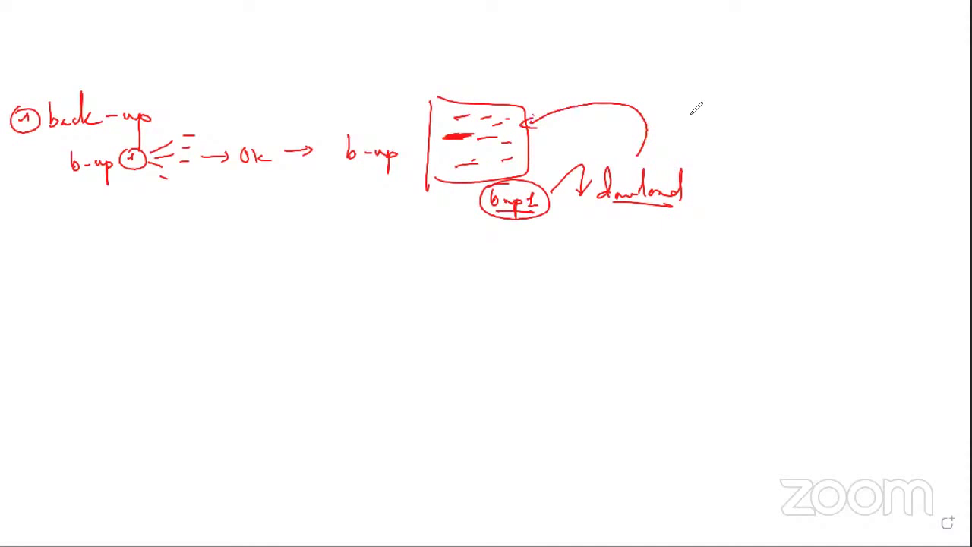
left_click_drag(688, 114, 702, 130)
left_click_drag(715, 114, 719, 129)
left_click_drag(674, 105, 676, 138)
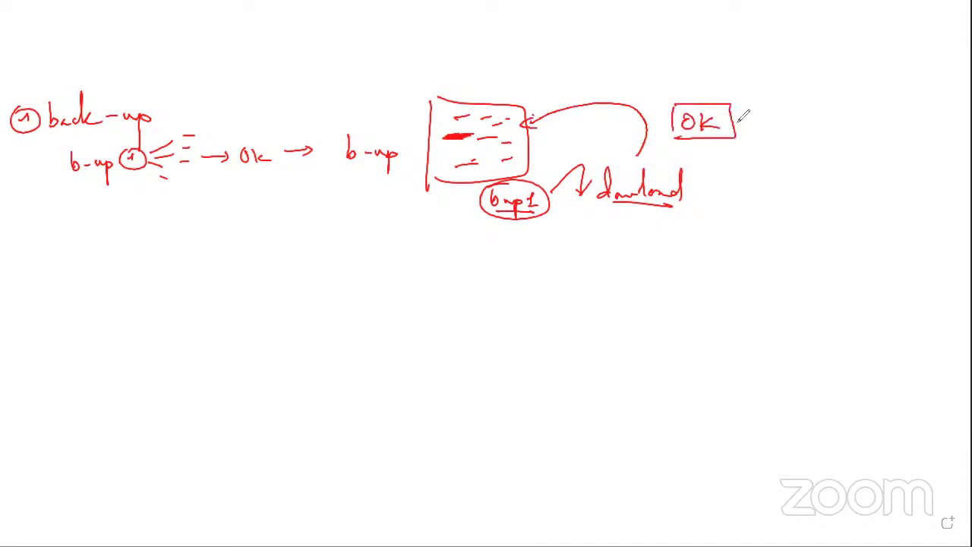
mouse_move(740, 120)
left_mouse_down()
mouse_move(783, 109)
mouse_move(847, 116)
left_mouse_up()
left_click_drag(782, 106, 790, 111)
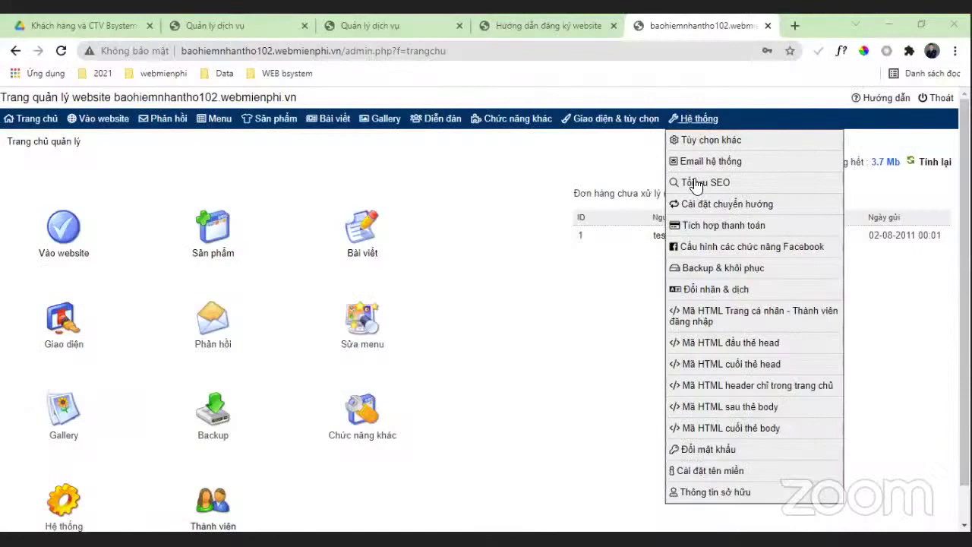
Step: Create a new backup and download 2021_11_01_16_03_55.zip from Backup & khôi phục
left_click(714, 270)
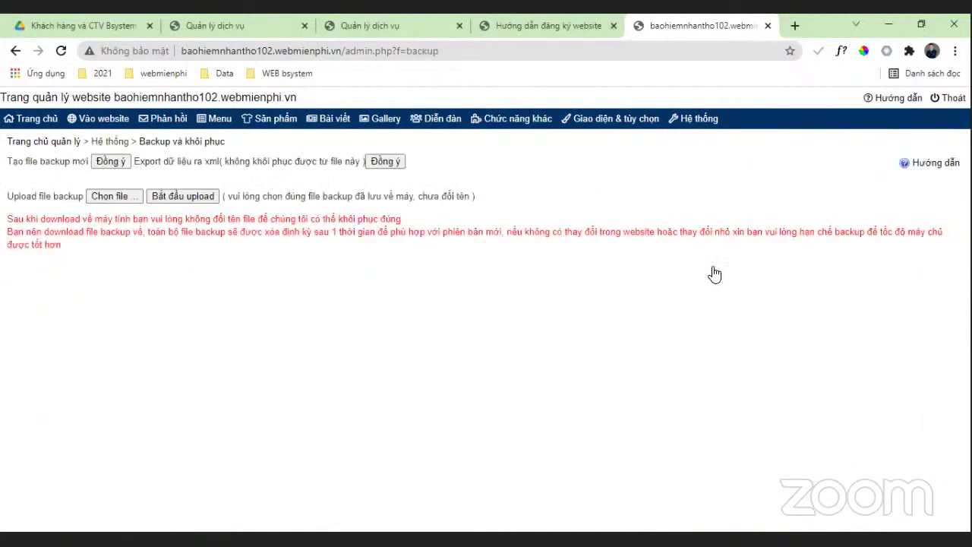
left_click(98, 163)
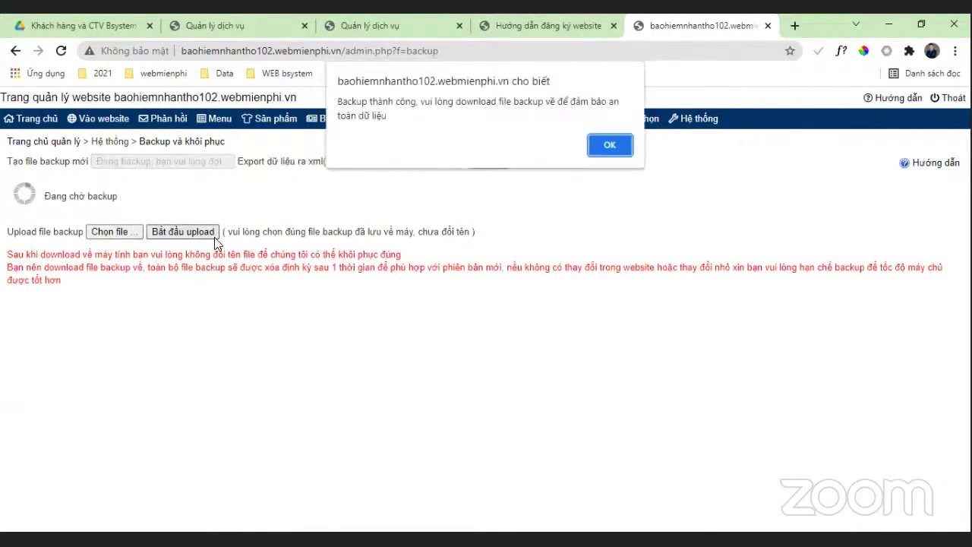
left_click(608, 147)
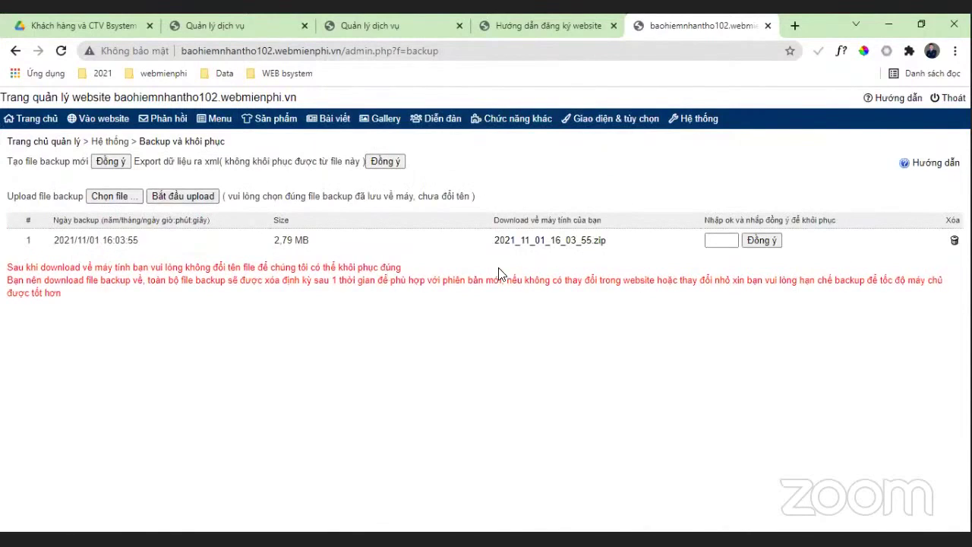
left_click(576, 243)
Step: View the live insurance homepage in a new tab, then return to the admin's Giao diện & tùy chọn menu
left_click(102, 119)
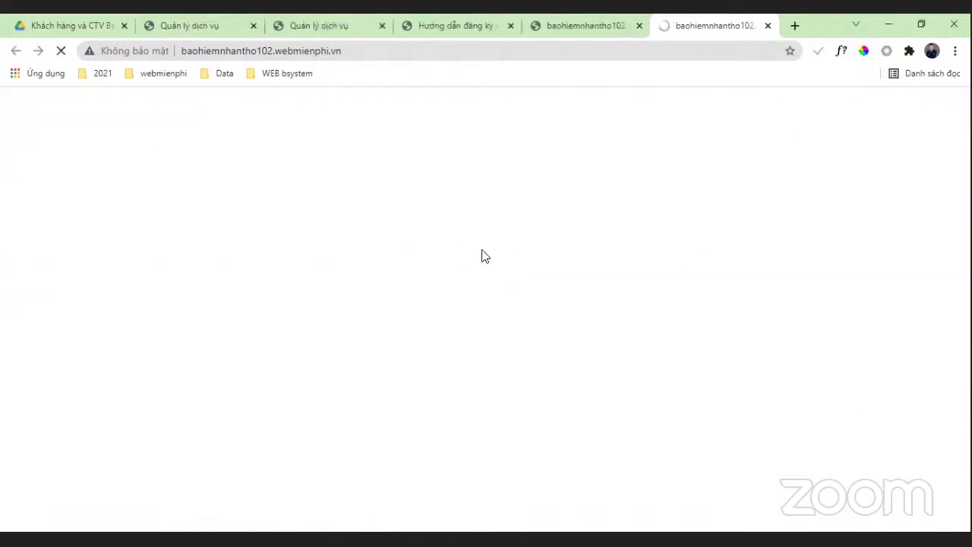
scroll(662, 257, "down", 3)
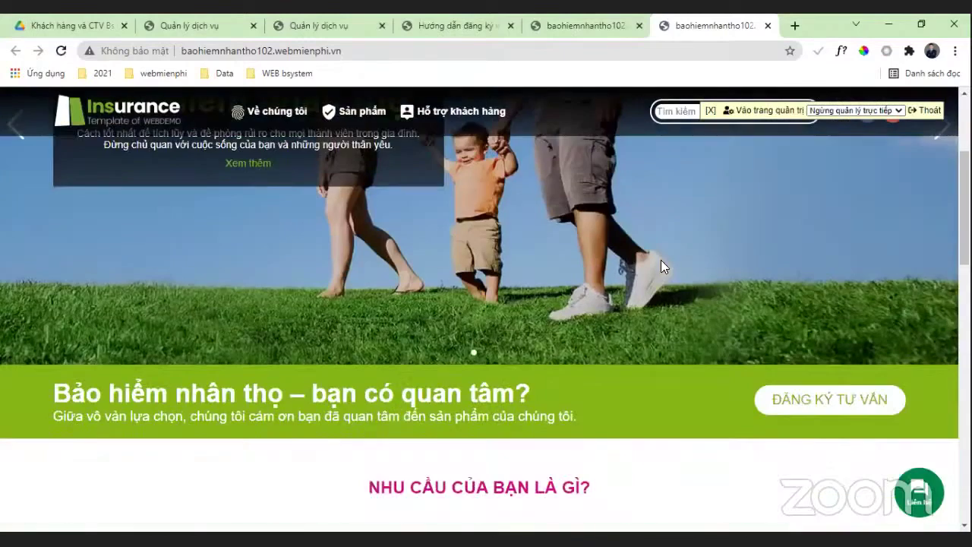
scroll(660, 260, "down", 15)
left_click(589, 25)
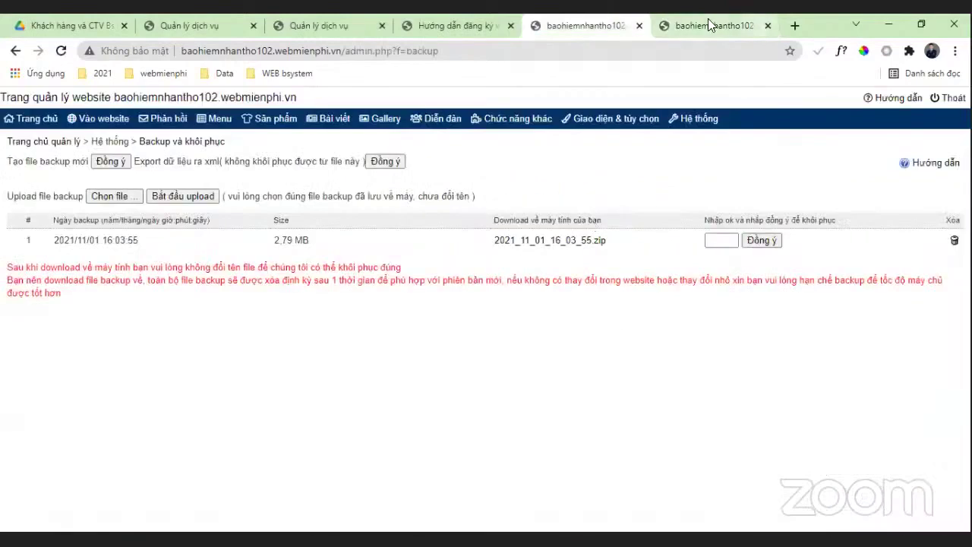
left_click(708, 25)
scroll(576, 227, "up", 5)
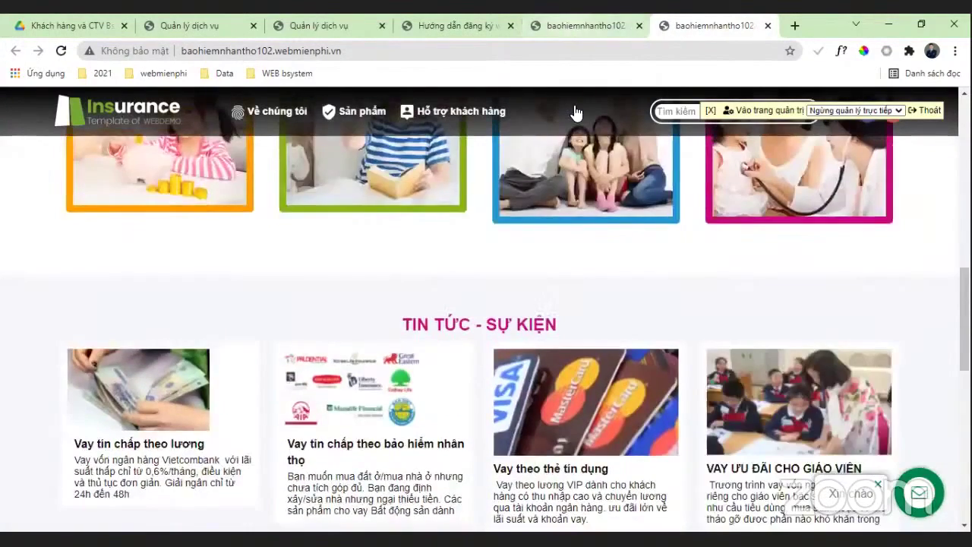
left_click(585, 25)
mouse_move(583, 182)
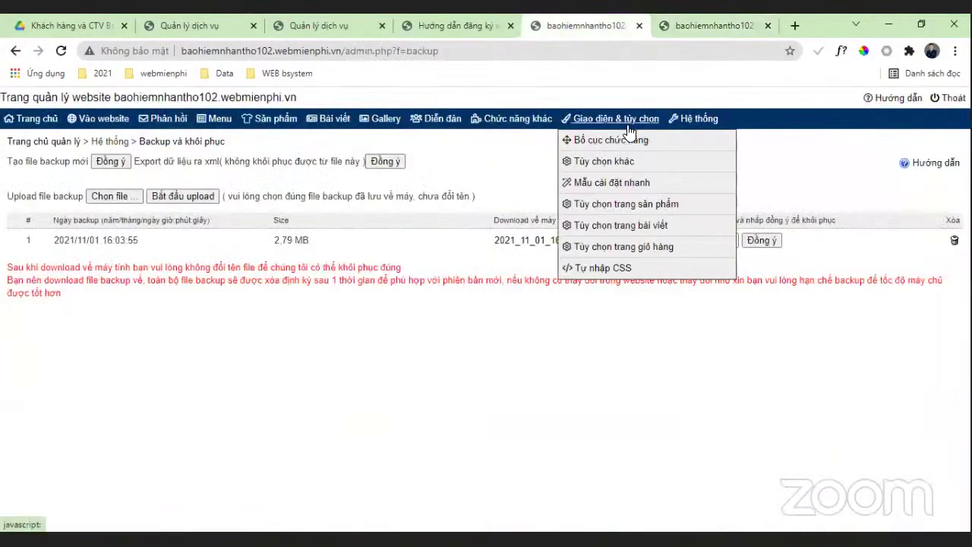
Step: Open Mẫu cài đặt nhanh and browse one business category's templates
left_click(611, 185)
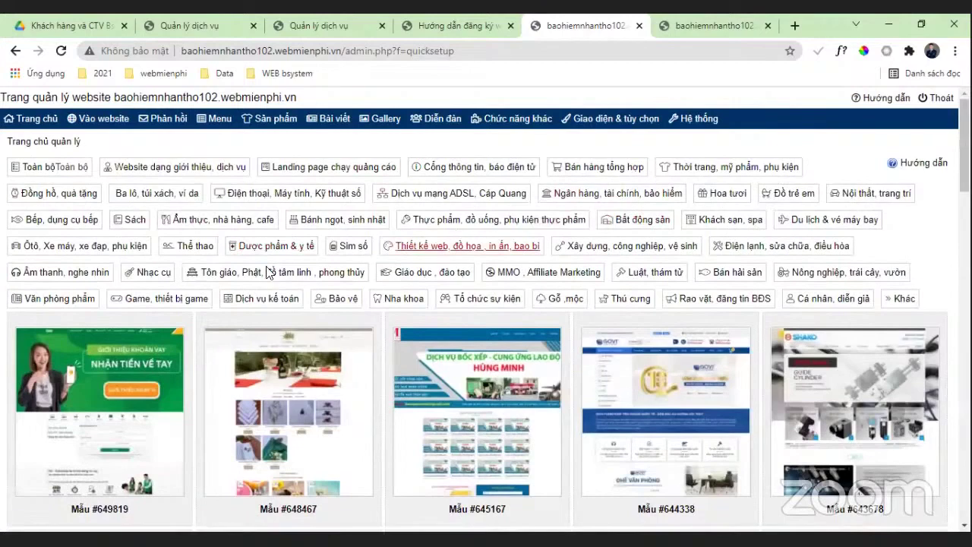
left_click(134, 220)
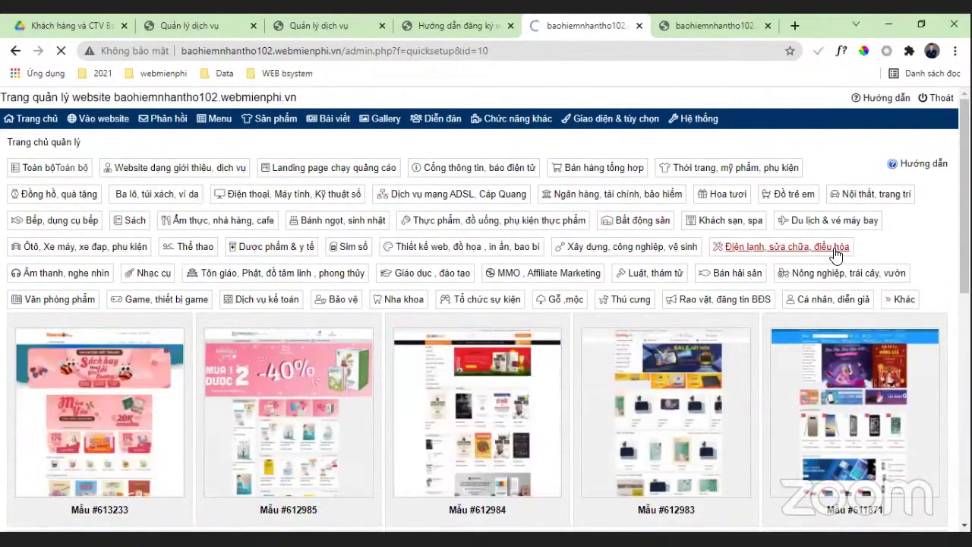
scroll(836, 258, "down", 10)
scroll(826, 269, "up", 1)
scroll(822, 282, "up", 2)
scroll(820, 283, "down", 3)
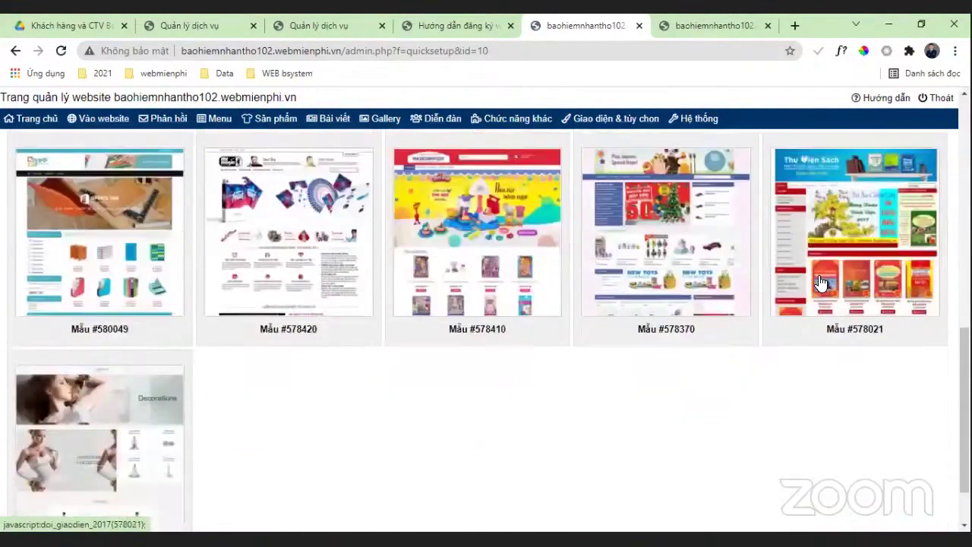
scroll(818, 283, "up", 2)
scroll(816, 284, "up", 3)
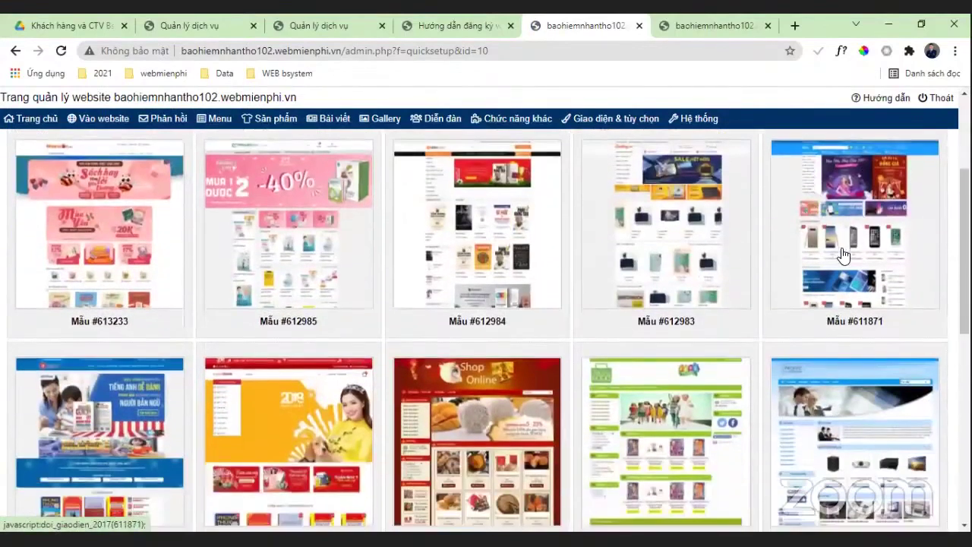
Step: Apply template #611871 with chọn toàn bộ ticked, accepting the replacement warning
left_click(843, 255)
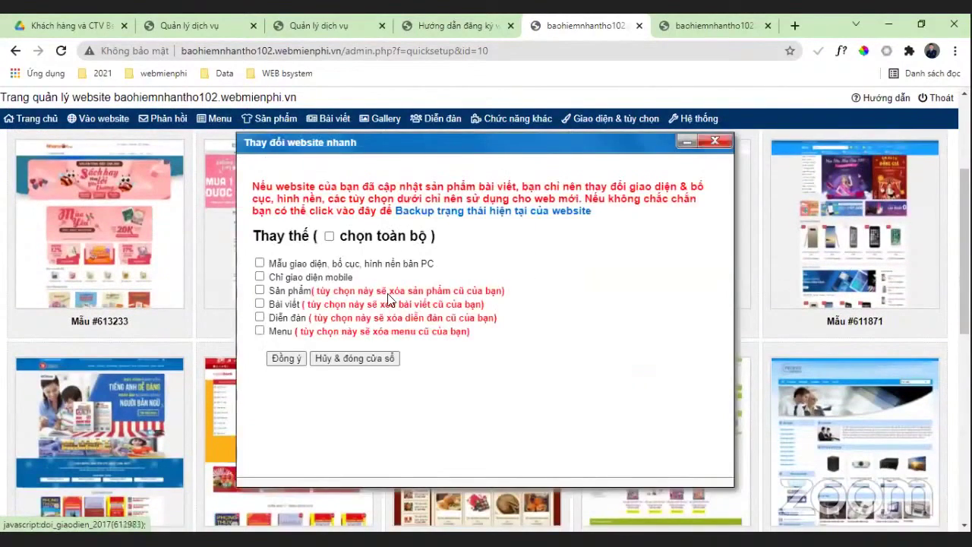
left_click(341, 237)
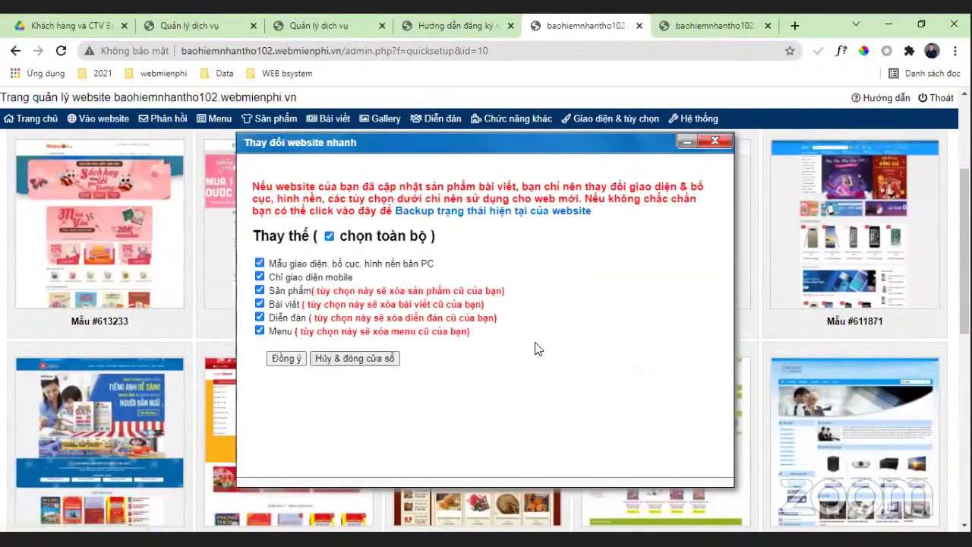
left_click(286, 358)
left_click(558, 154)
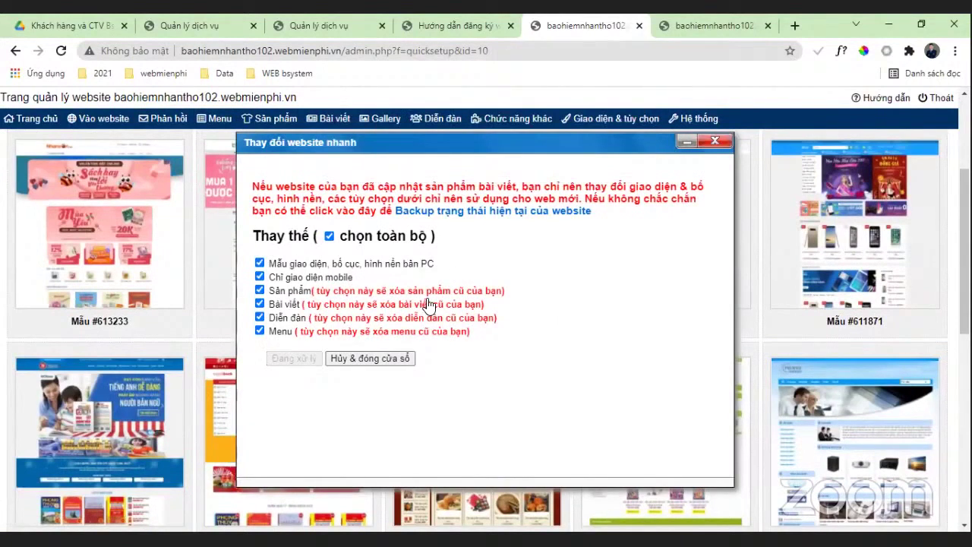
Step: Browse the live site showing the new electronics-shop template, then return to the admin
left_click(99, 118)
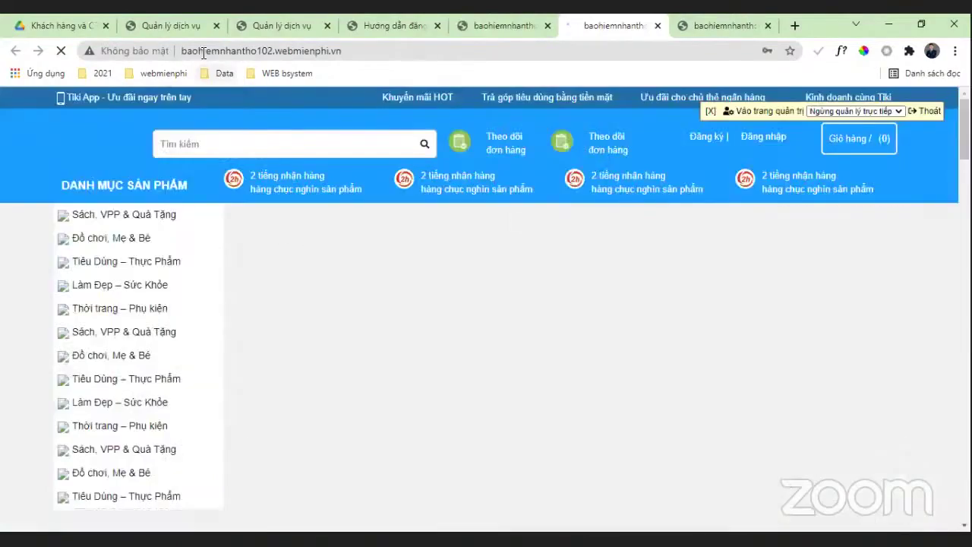
scroll(788, 282, "down", 2)
scroll(788, 283, "down", 10)
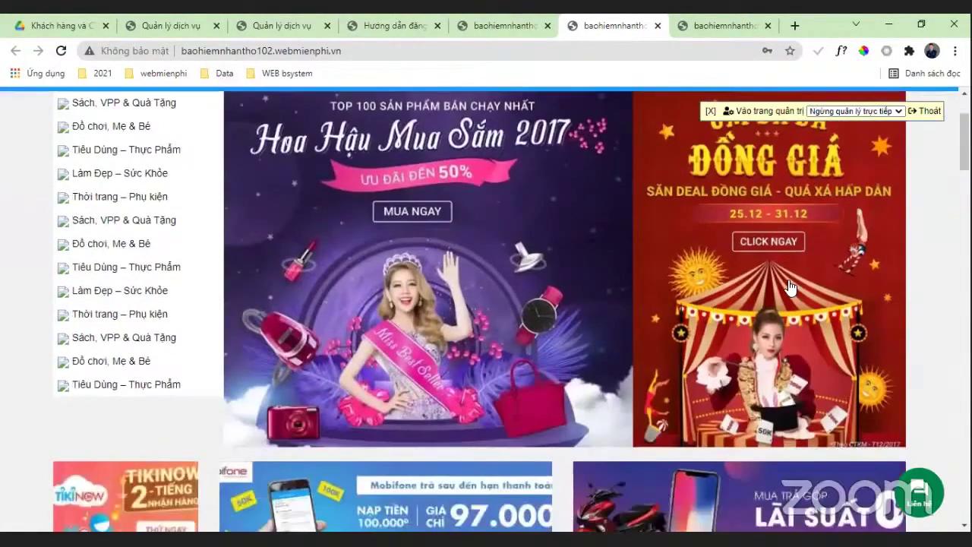
scroll(782, 285, "down", 4)
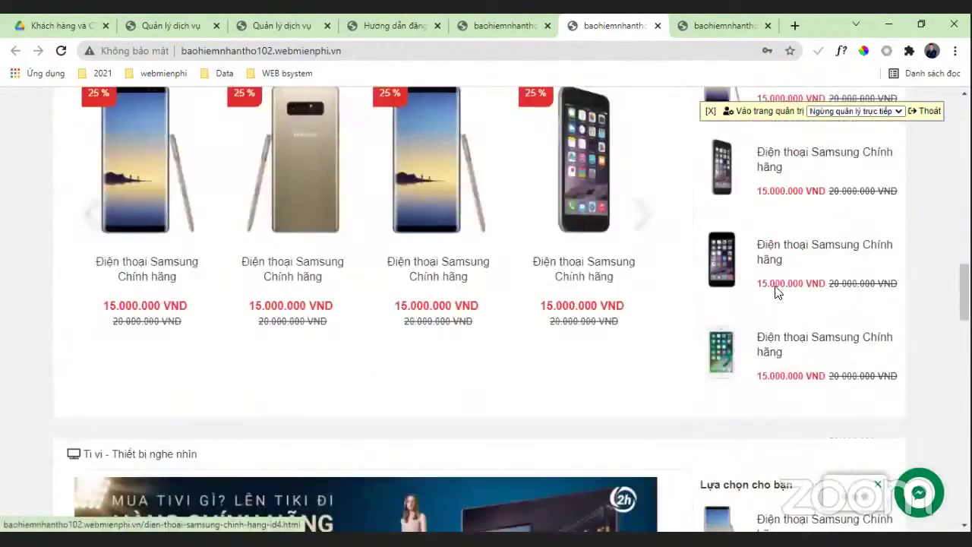
scroll(744, 273, "up", 2)
scroll(669, 190, "down", 3)
scroll(683, 227, "up", 4)
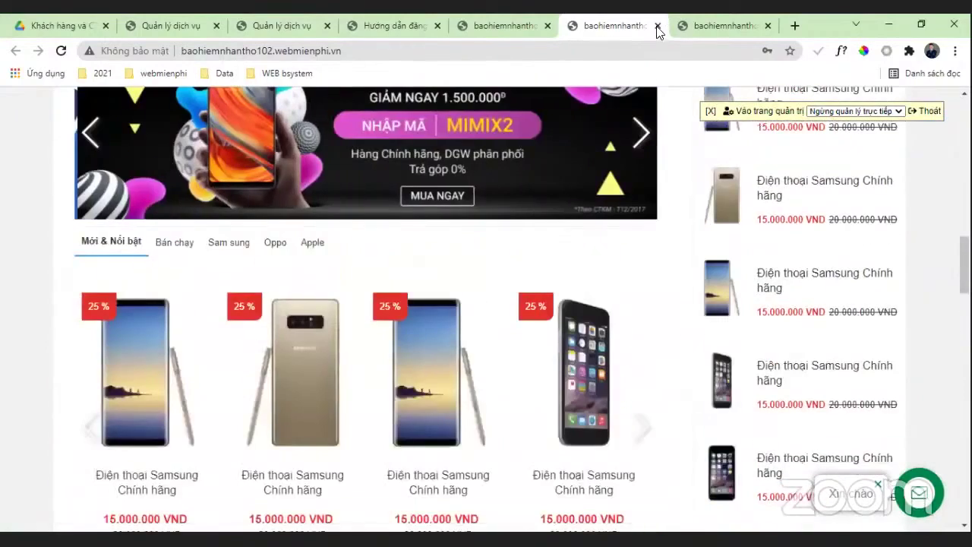
left_click(521, 28)
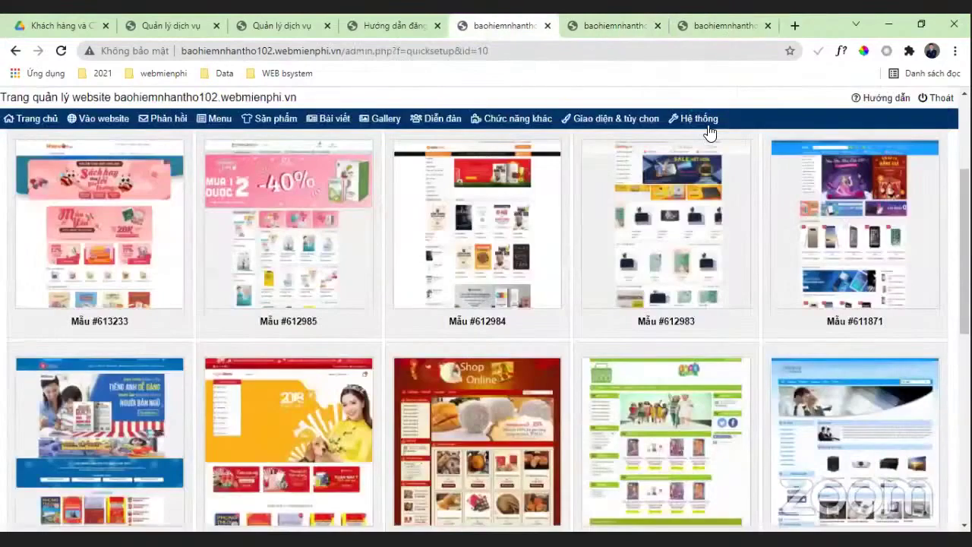
left_click(709, 126)
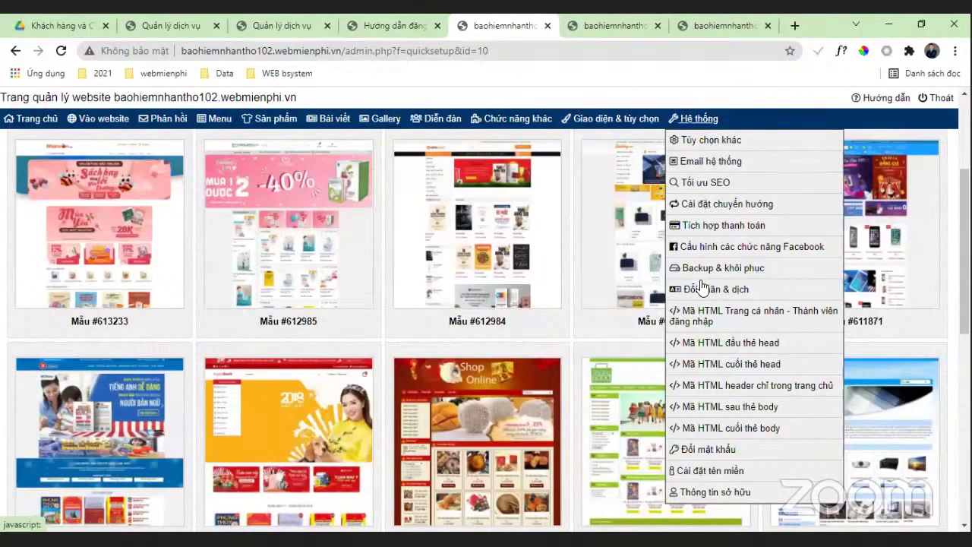
Step: Restore the 2021_11_01_16_03_55.zip backup, confirming with Đồng ý and OK
left_click(716, 262)
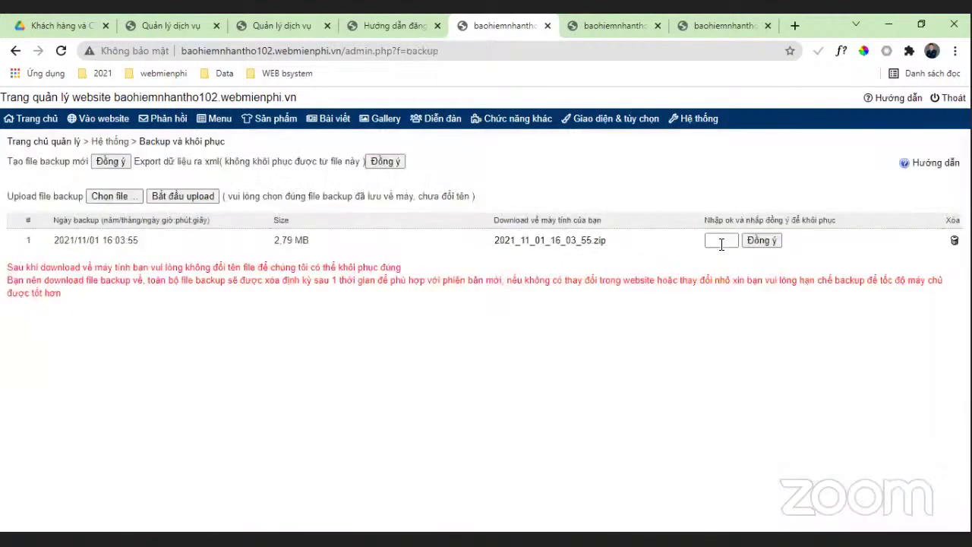
left_click(722, 241)
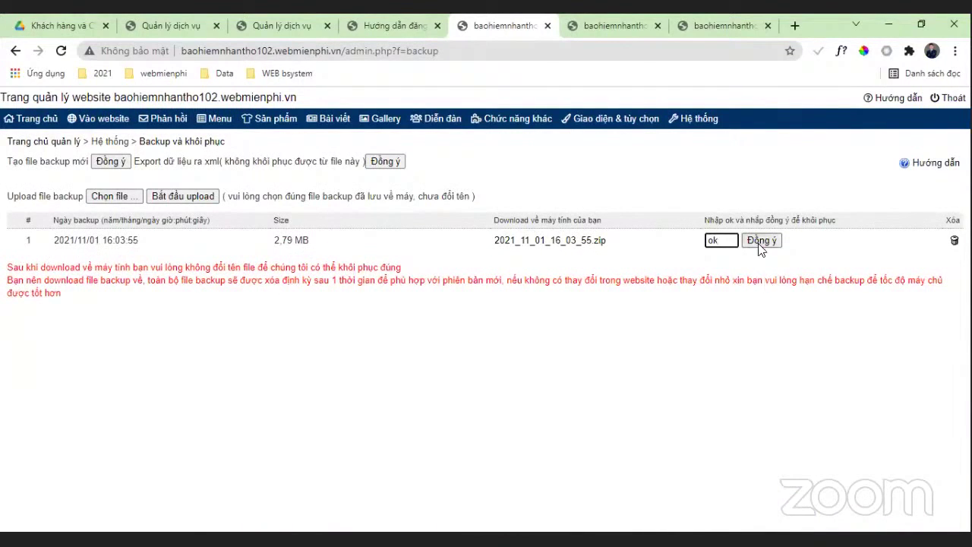
left_click(760, 242)
left_click(556, 149)
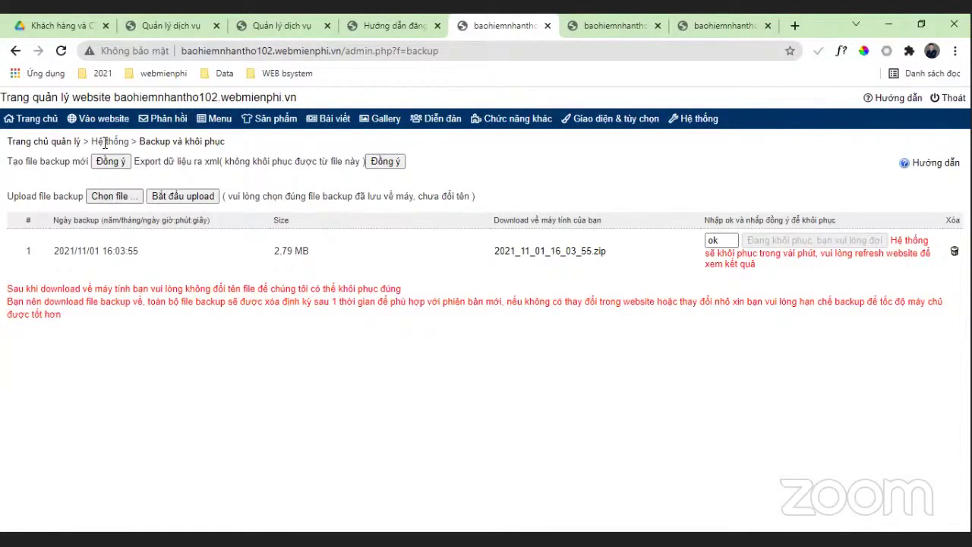
Step: Check the restored insurance homepage on the live site and the admin home page
left_click(103, 119)
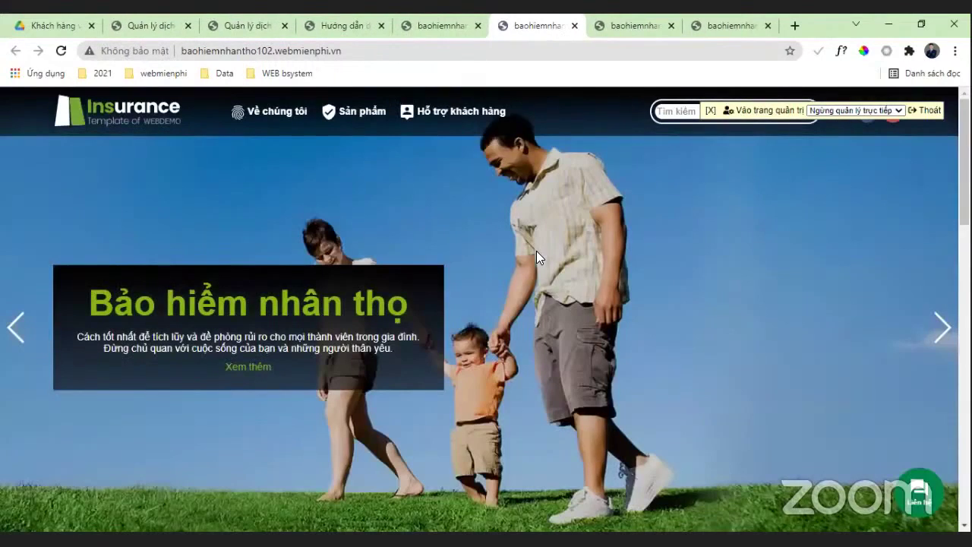
scroll(526, 269, "down", 15)
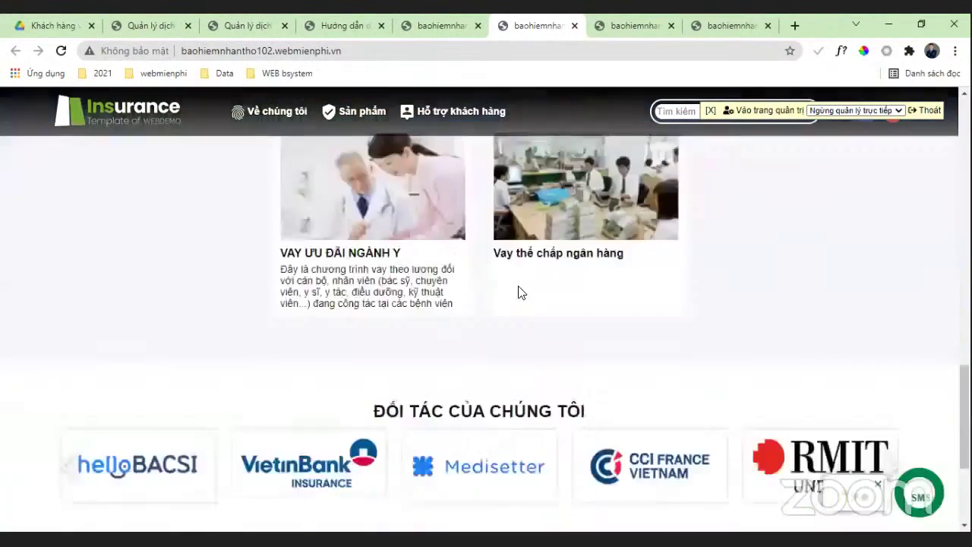
scroll(519, 294, "up", 15)
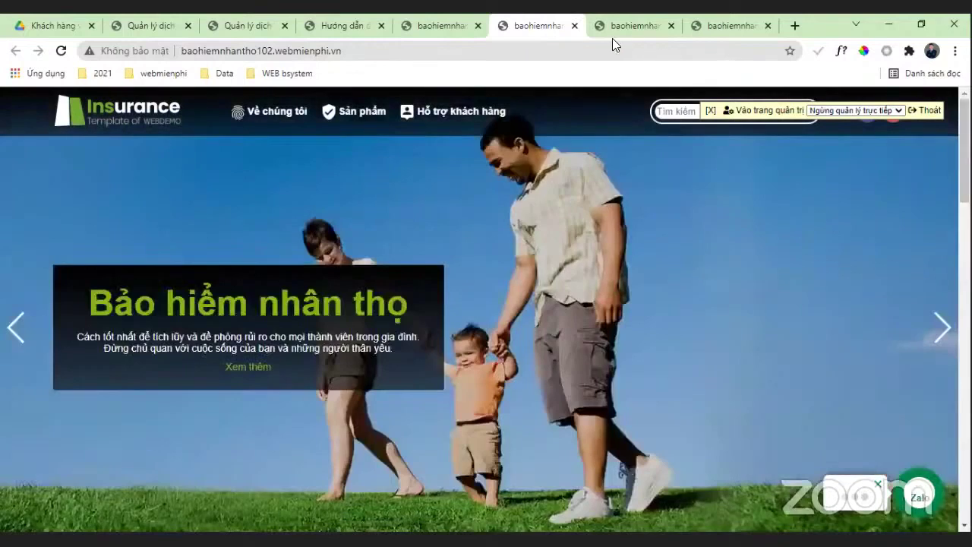
left_click(435, 25)
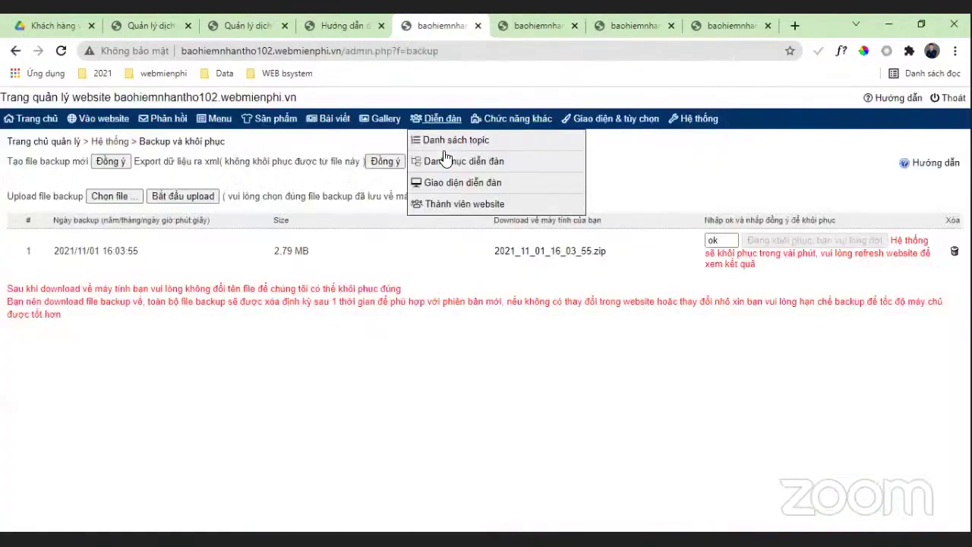
left_click(38, 126)
scroll(539, 299, "down", 2)
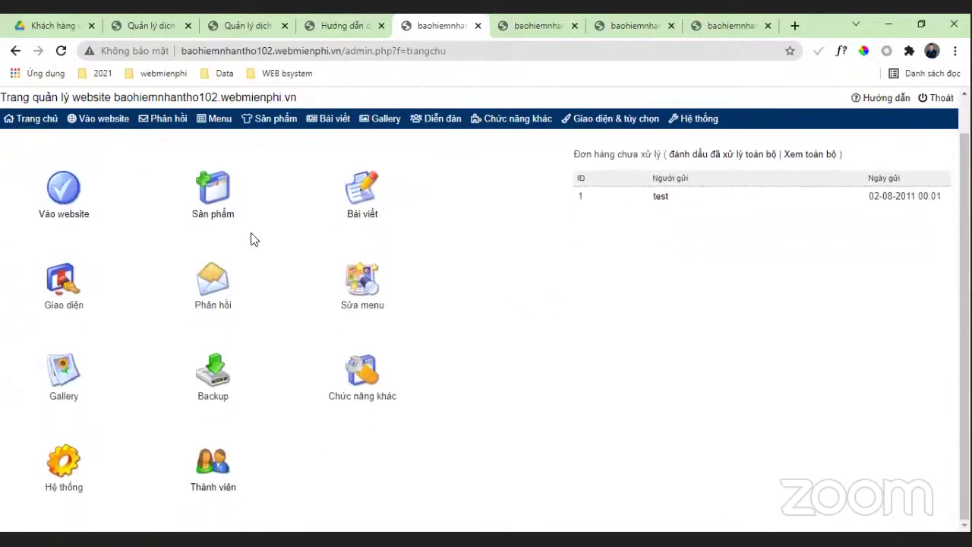
left_click(535, 25)
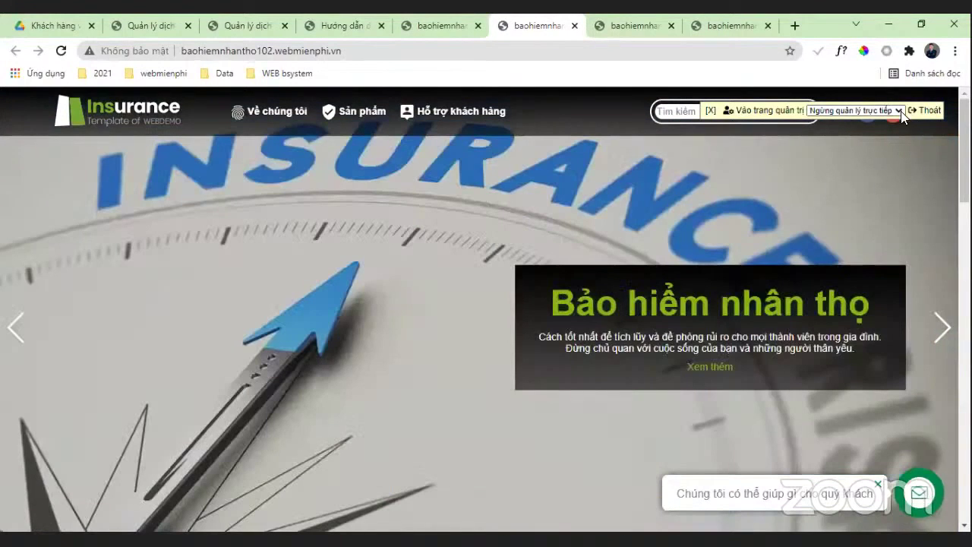
Step: Switch the admin to 'Quản lý trực tiếp' live editing and open the green 'Bảo hiểm nhân thọ' banner's settings
left_click(860, 124)
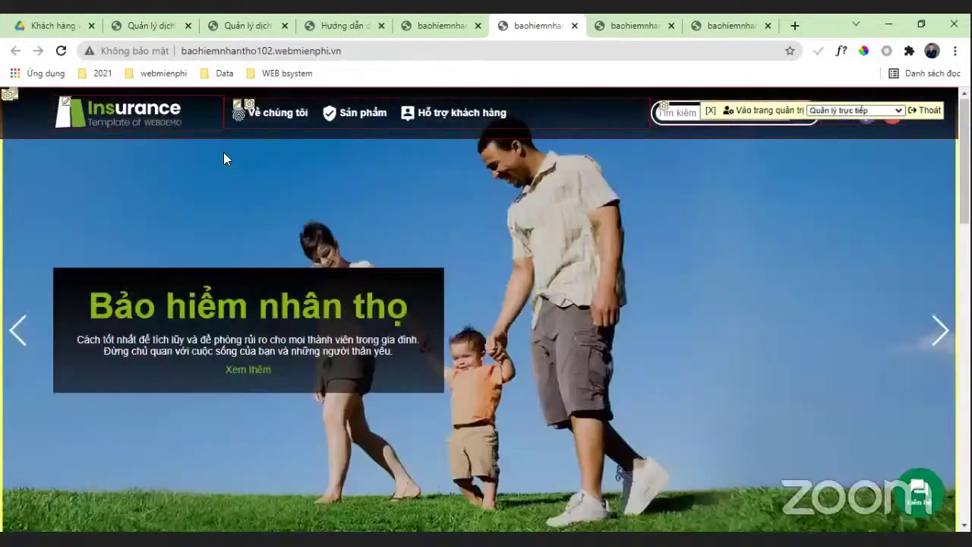
scroll(433, 295, "down", 4)
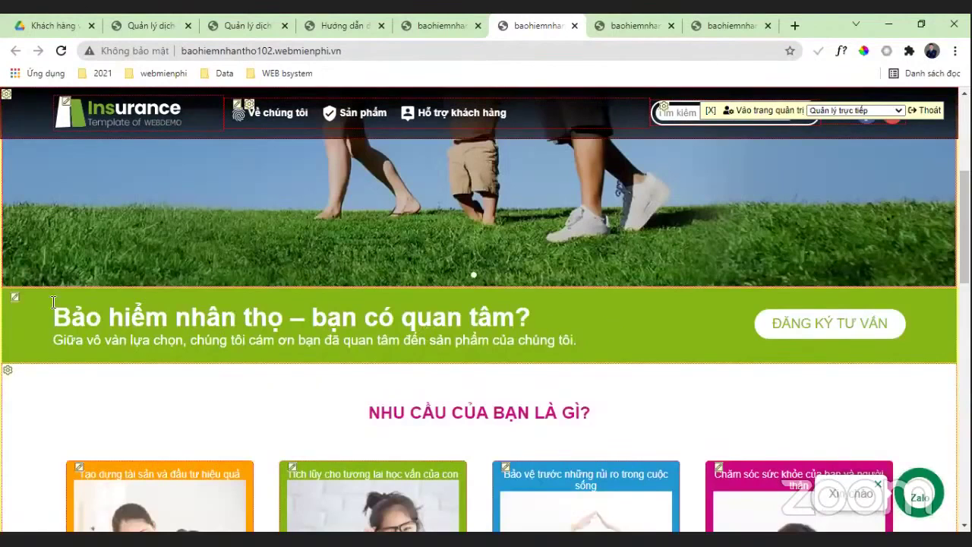
left_click(16, 298)
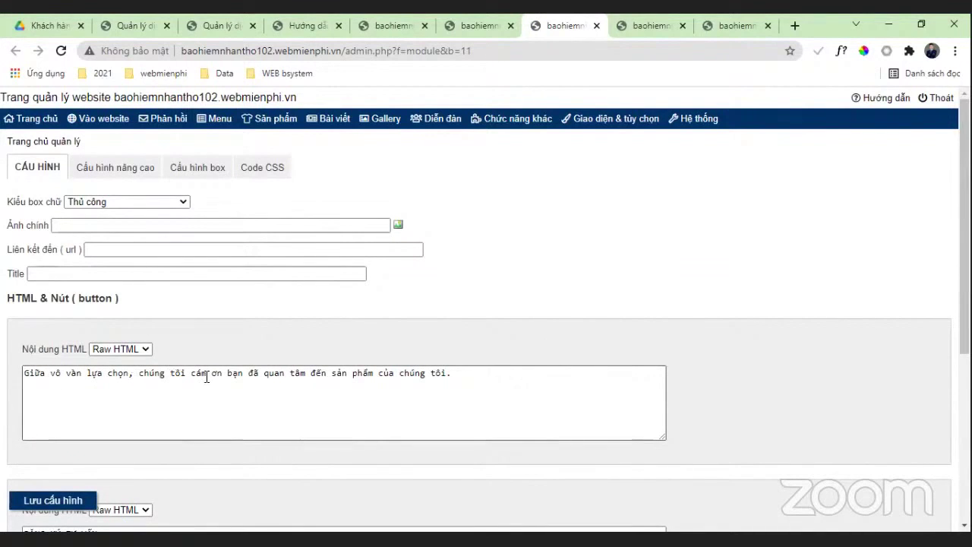
Step: Replace 'chúng tôi' in the banner's Nội dung HTML with the agent's name and save the configuration
left_click_drag(186, 373, 140, 377)
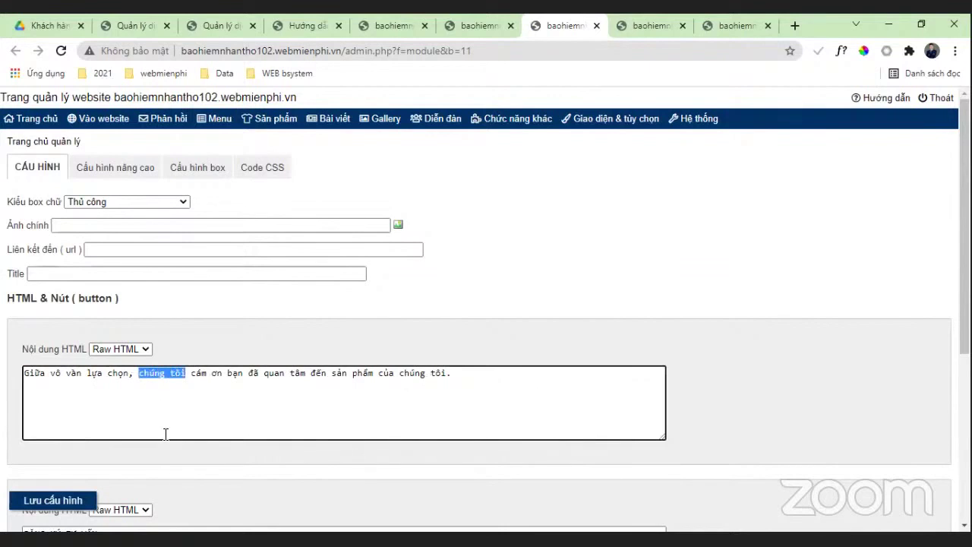
type("Ms Thùy")
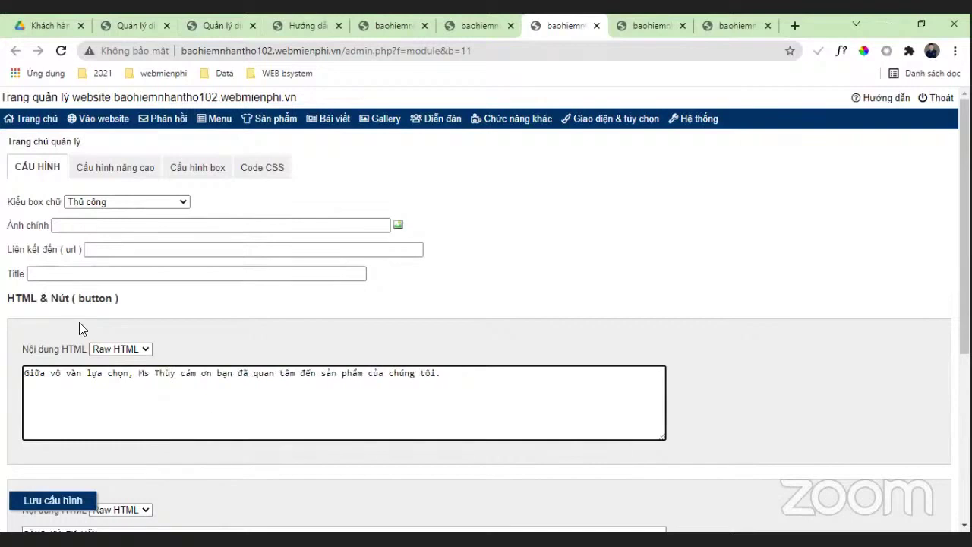
left_click_drag(436, 375, 395, 382)
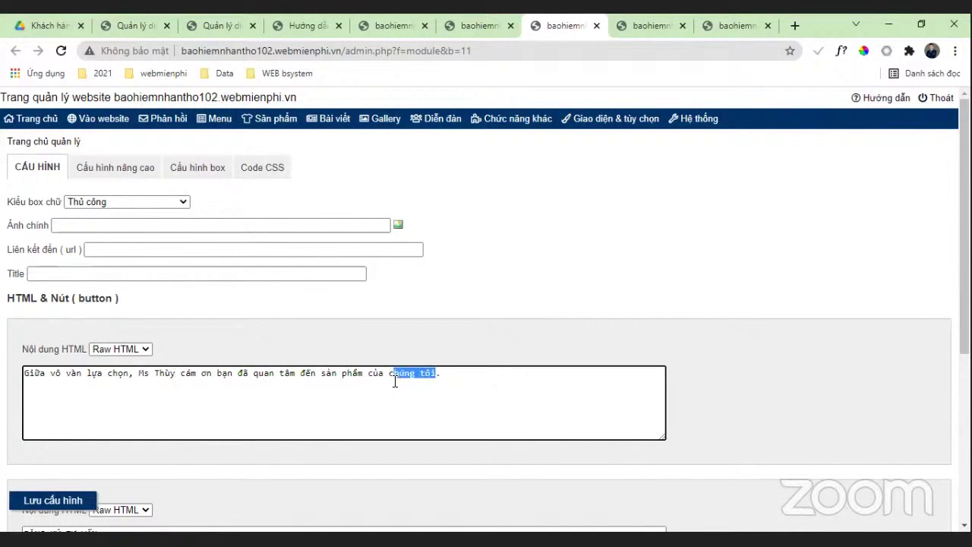
type("Thùy")
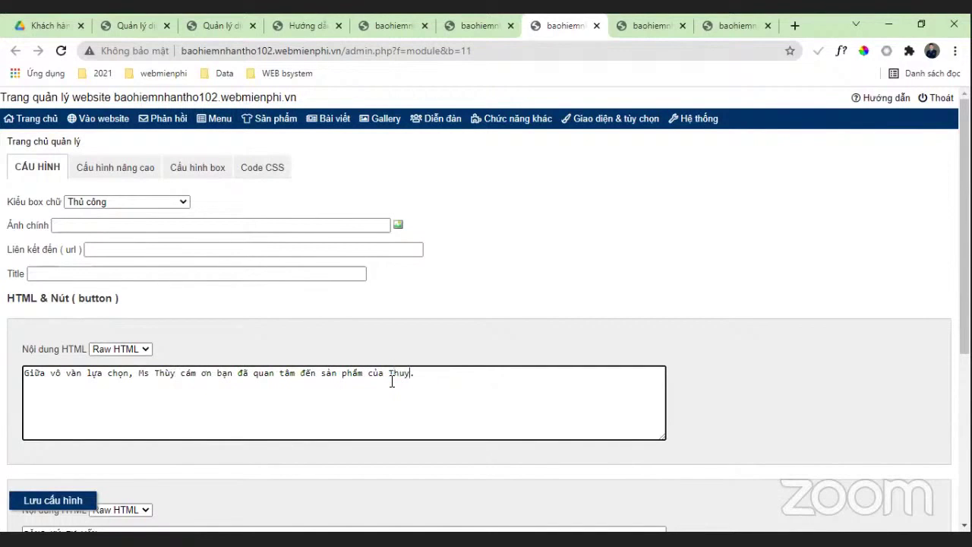
left_click(40, 504)
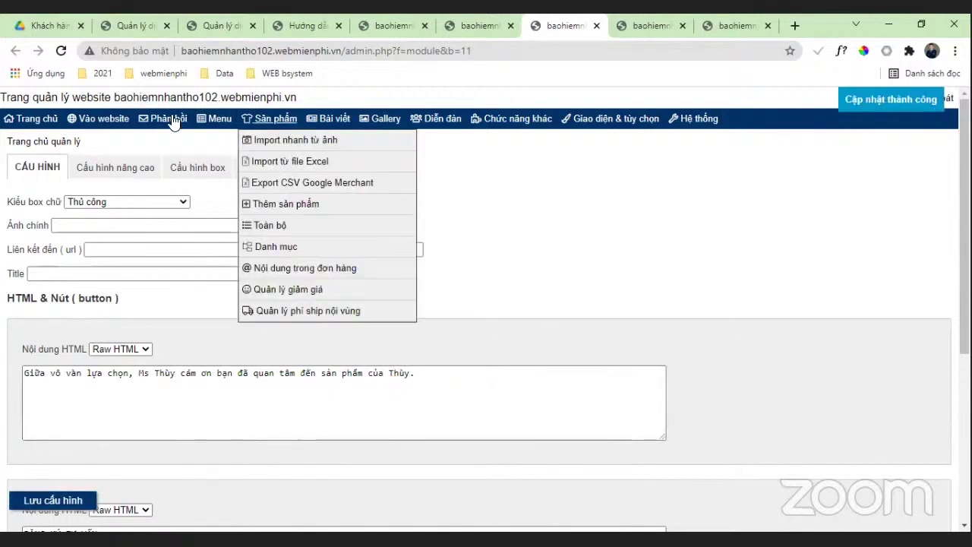
left_click(79, 120)
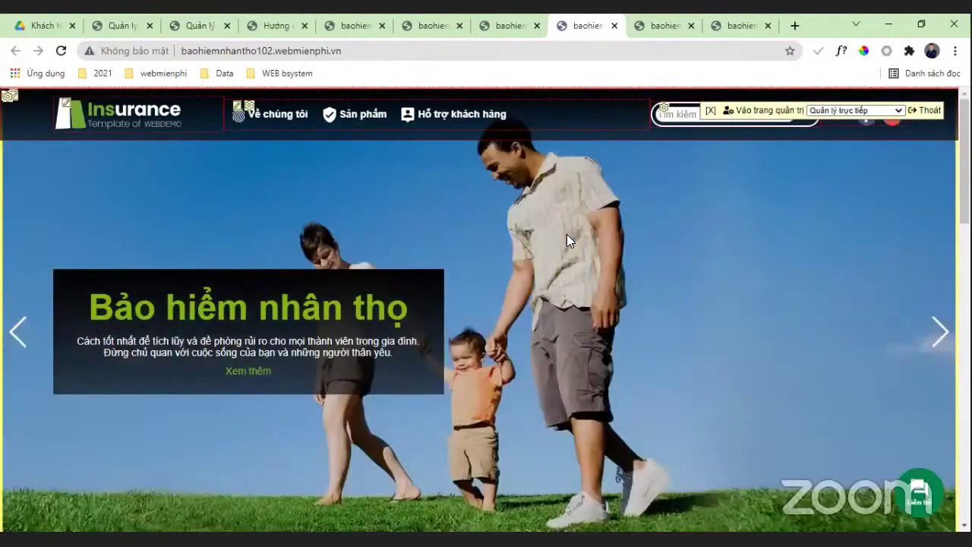
Step: Check that the live site's green band subtitle now shows the agent-named thank-you line
scroll(600, 236, "down", 5)
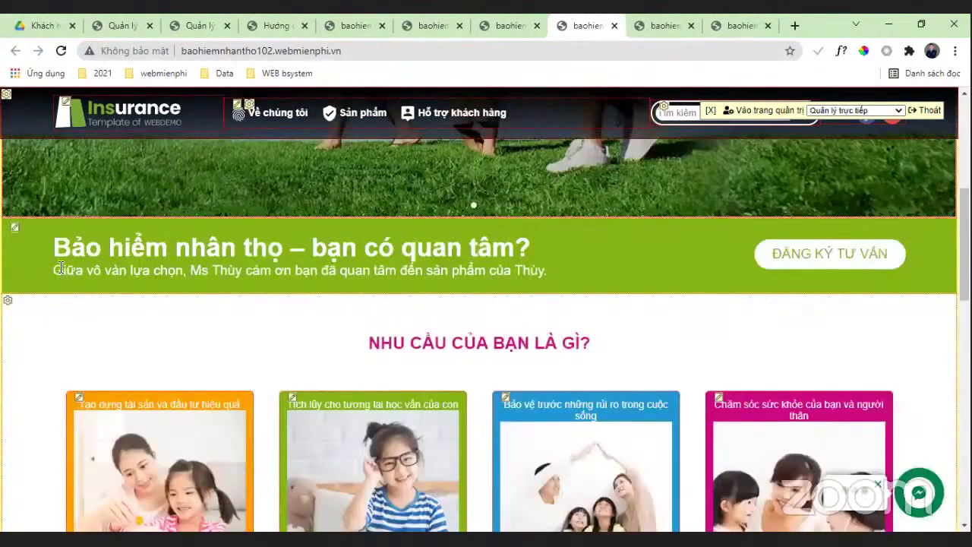
left_click_drag(56, 268, 698, 319)
scroll(673, 341, "down", 3)
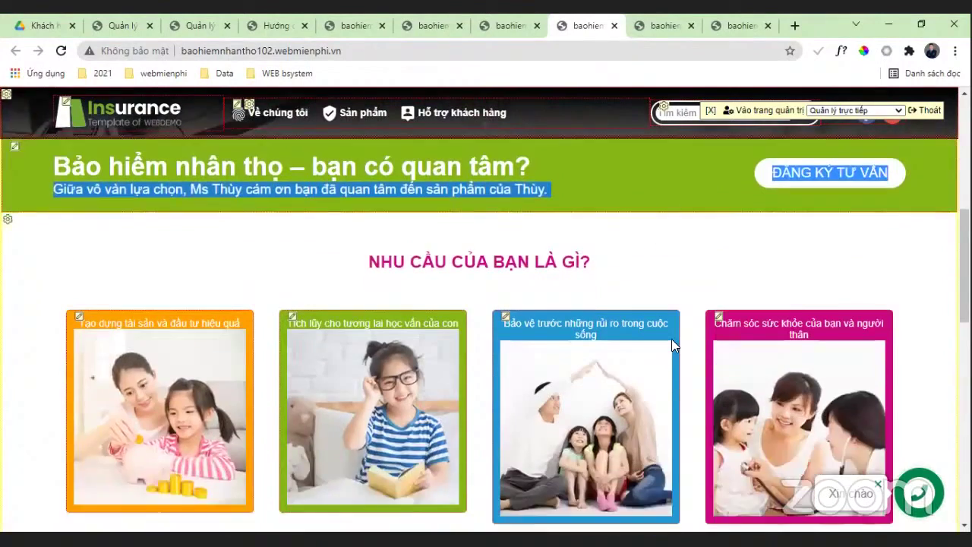
scroll(176, 330, "up", 1)
scroll(287, 322, "down", 3)
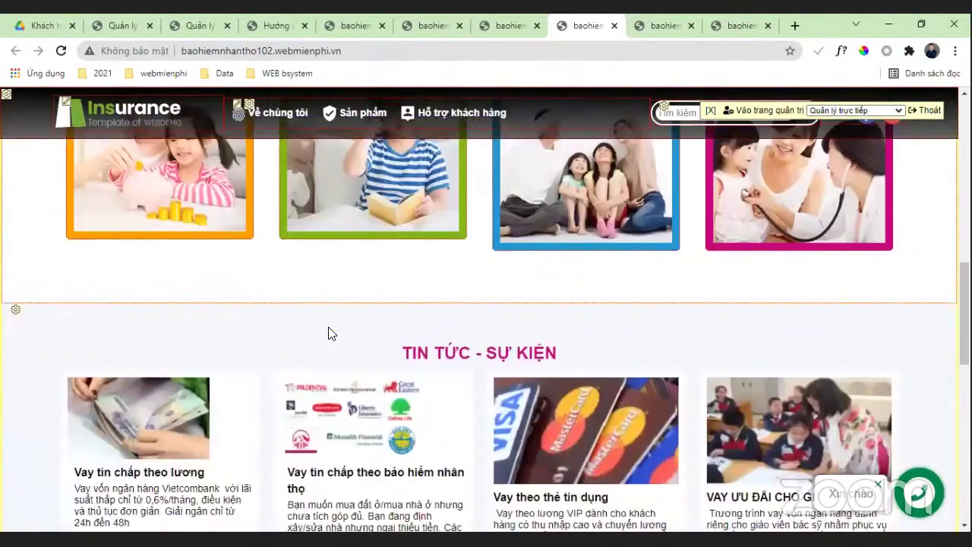
scroll(329, 329, "up", 1)
scroll(686, 289, "up", 3)
scroll(449, 386, "down", 1)
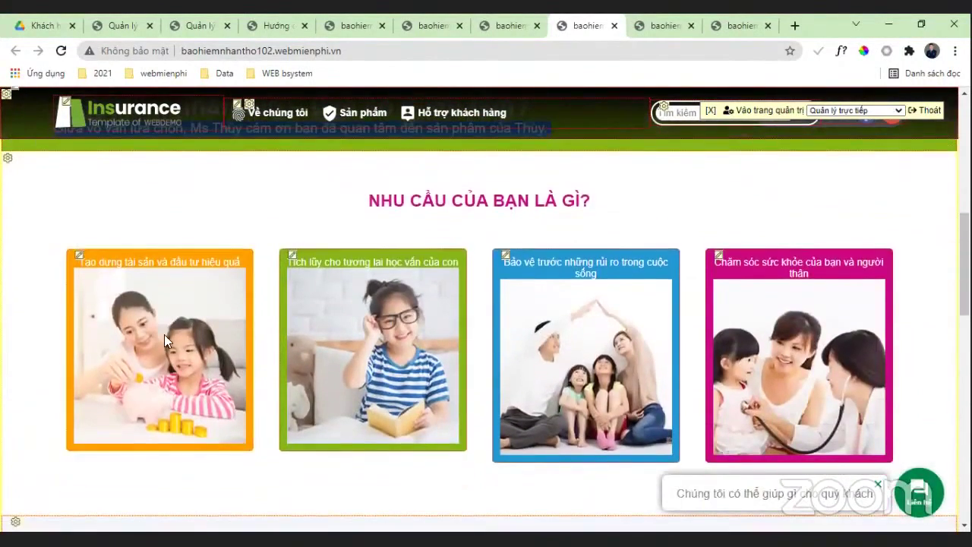
left_click(79, 262)
Step: Set the first need card's Ảnh 1 to suckhoe_265x270.jpg from the image library and save
scroll(486, 275, "down", 3)
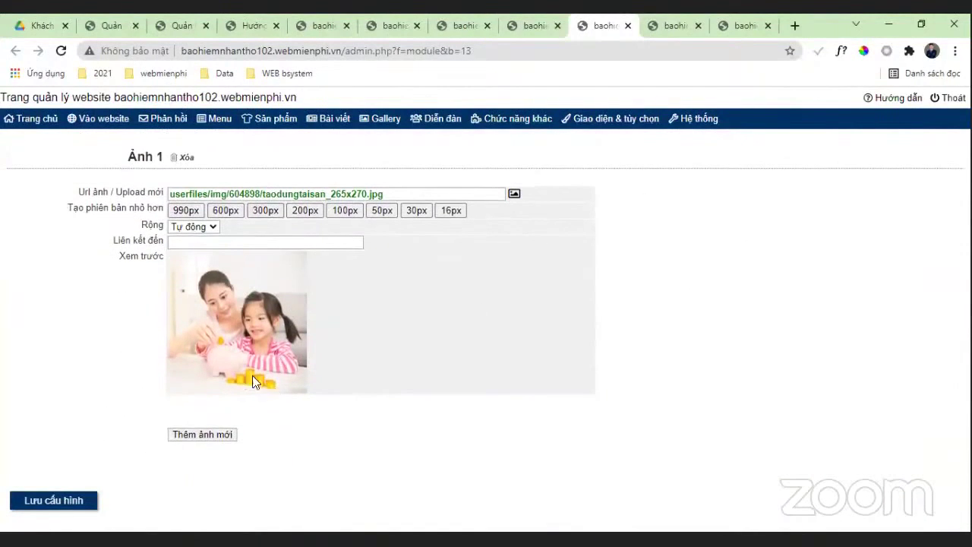
left_click(514, 193)
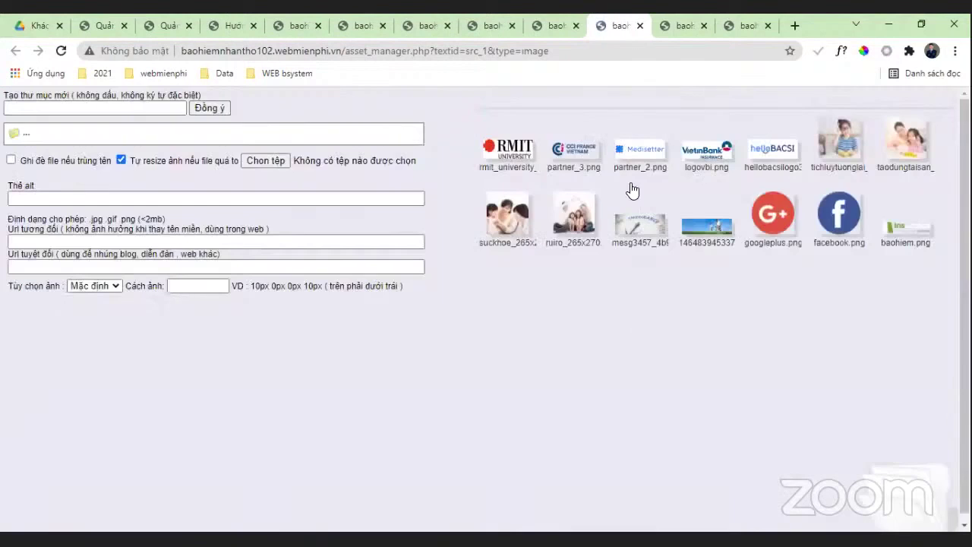
left_click(516, 211)
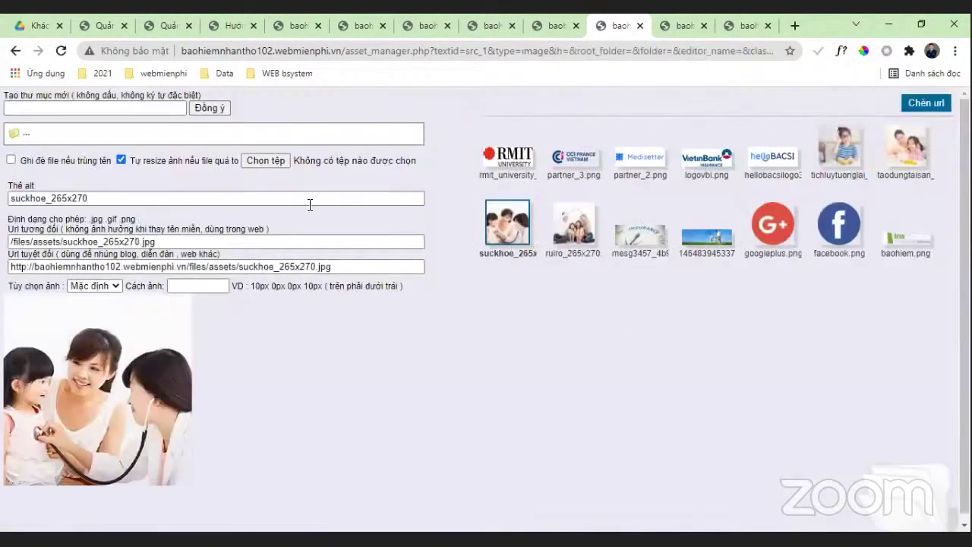
left_click(925, 103)
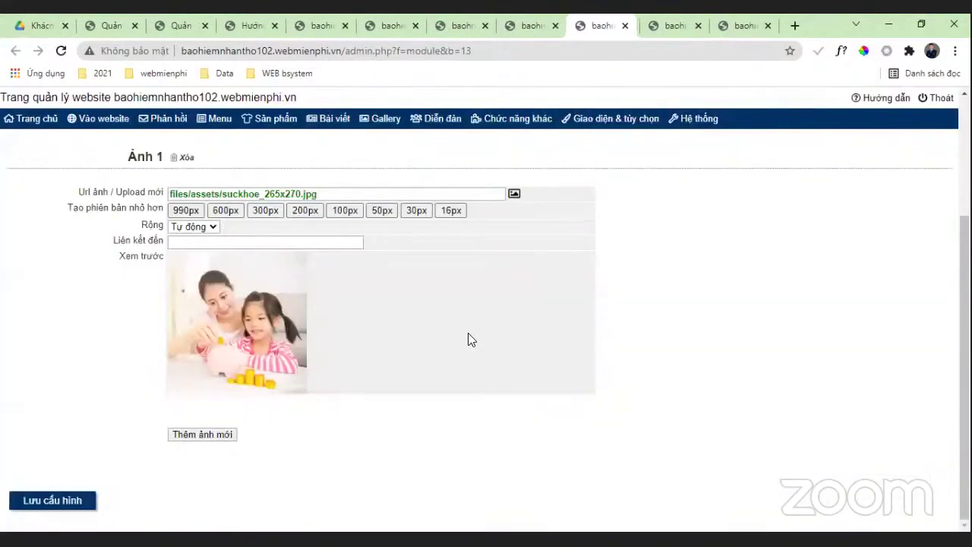
left_click(66, 503)
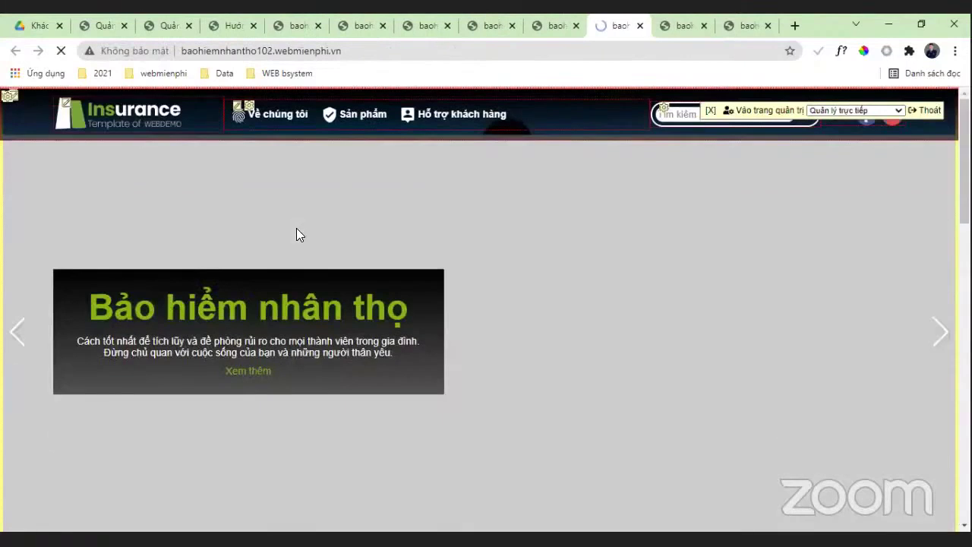
scroll(293, 240, "down", 6)
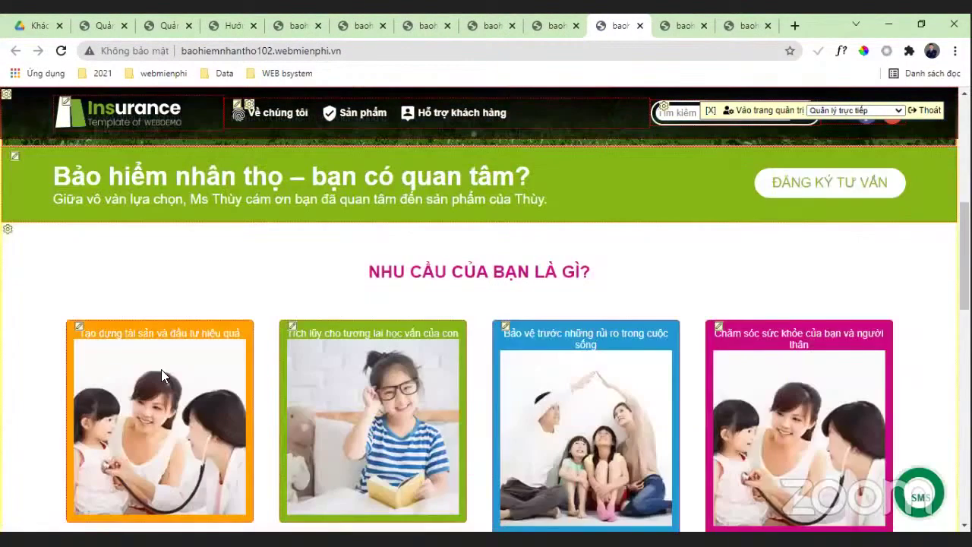
scroll(370, 256, "up", 2)
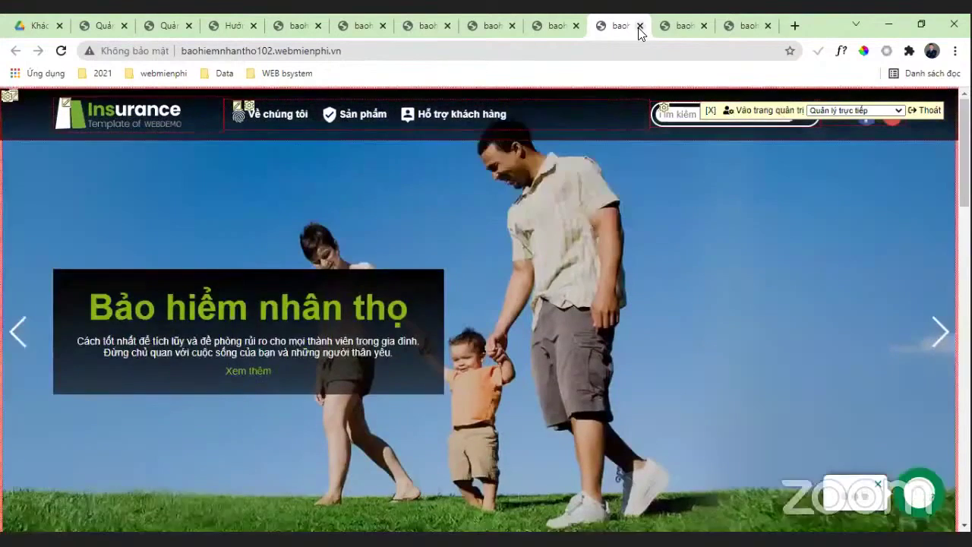
Step: Close the live site, image, phone product and extra insurance tabs, returning to the admin configuration page
left_click(639, 27)
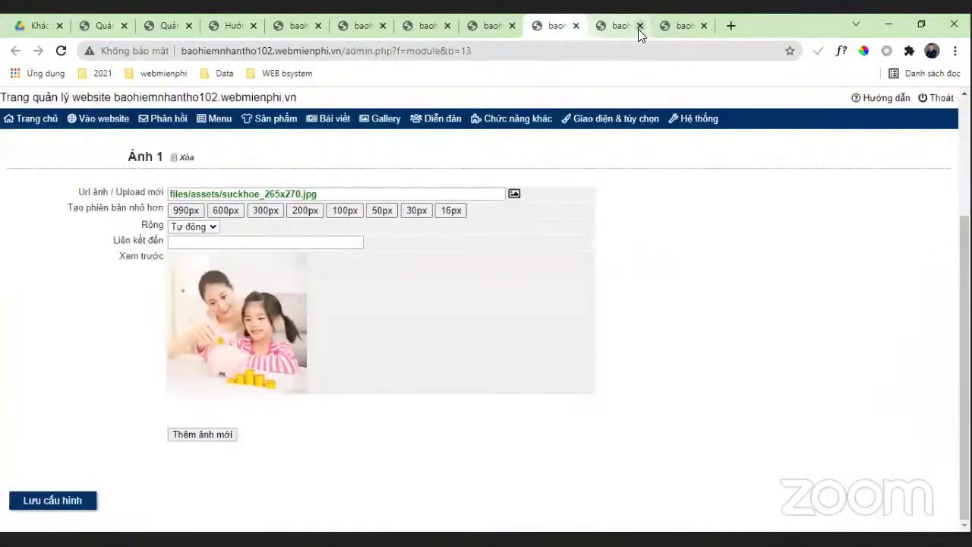
left_click(577, 26)
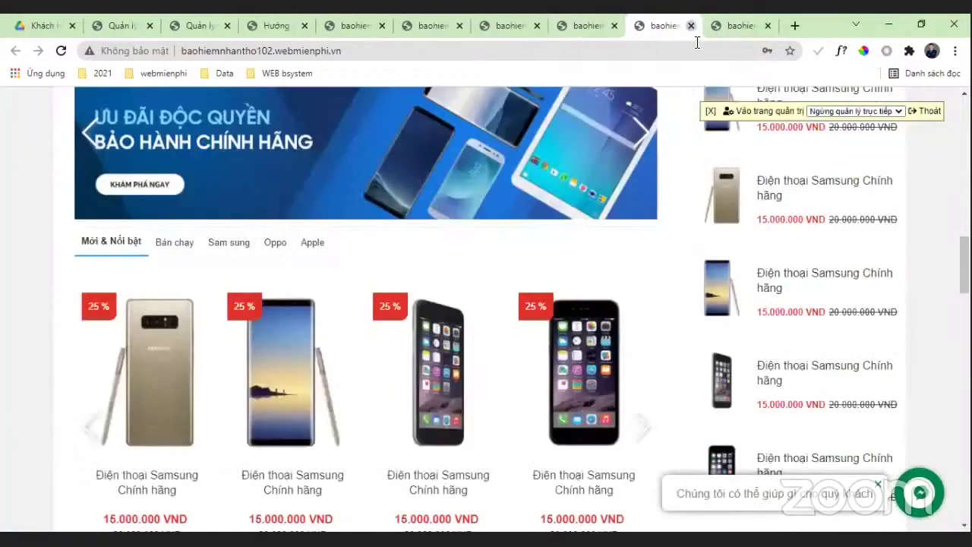
left_click(691, 27)
left_click(704, 26)
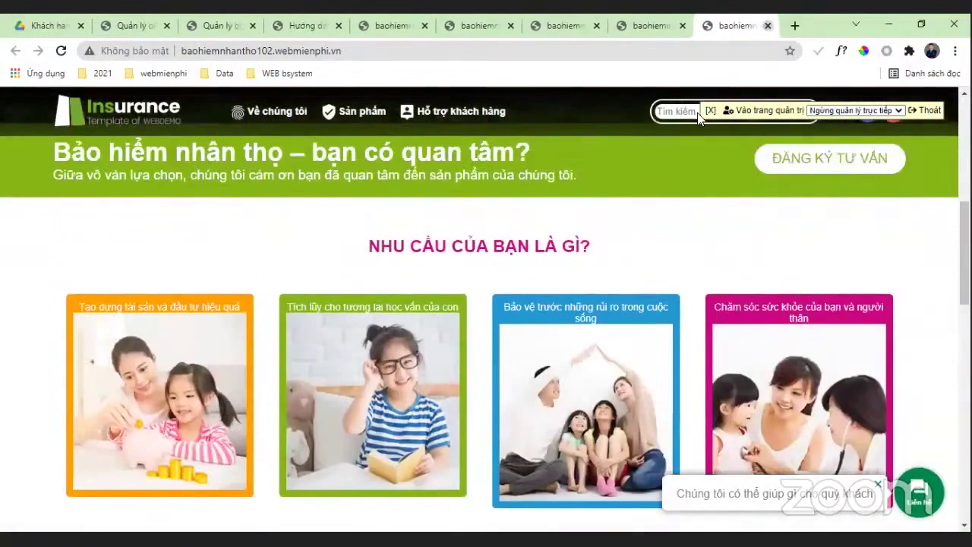
scroll(492, 253, "up", 7)
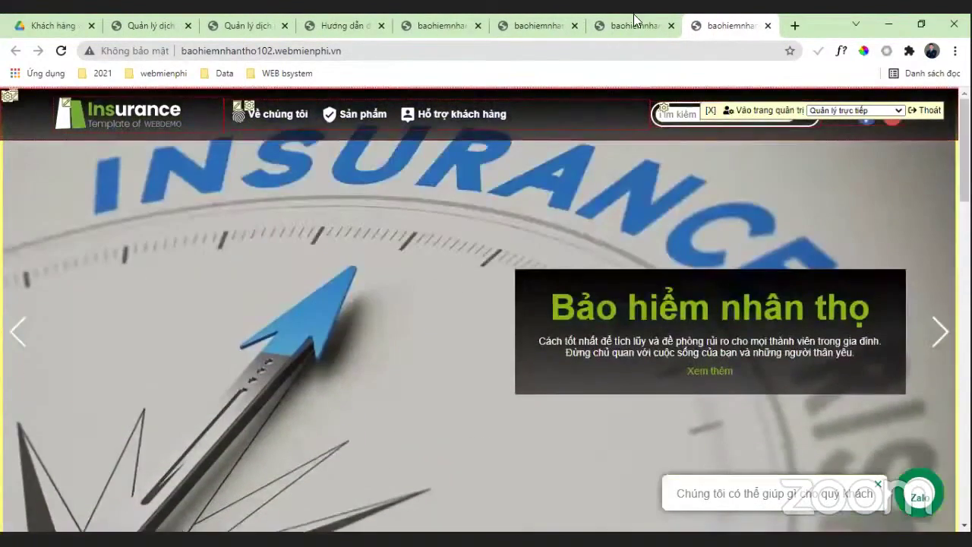
left_click(631, 27)
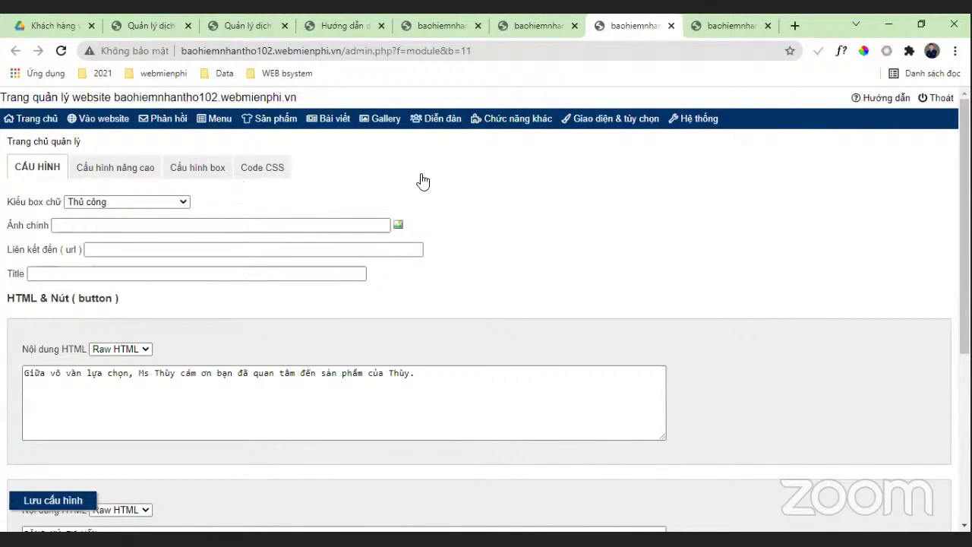
Step: Review order 1's details (990.000 total) under Phản hồi > Đơn hàng
left_click(35, 121)
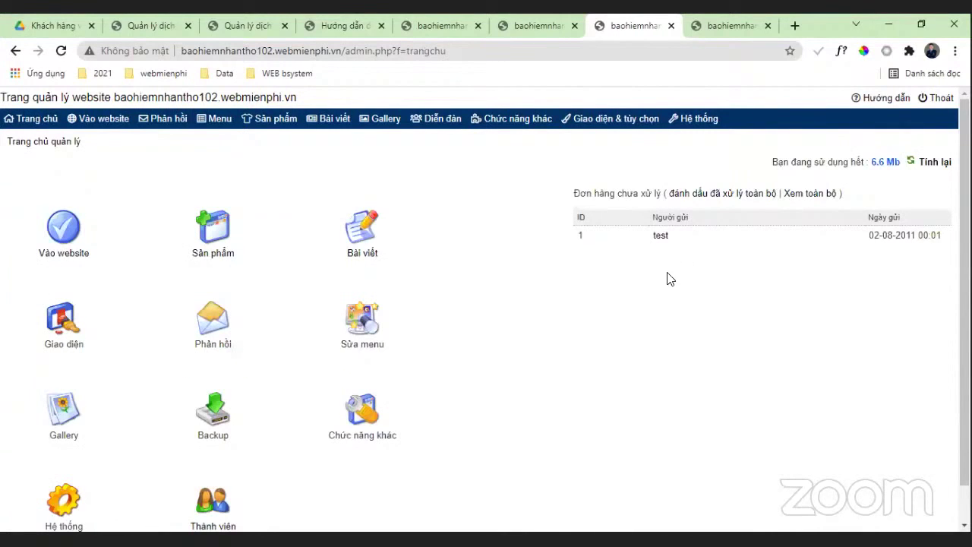
scroll(667, 279, "down", 1)
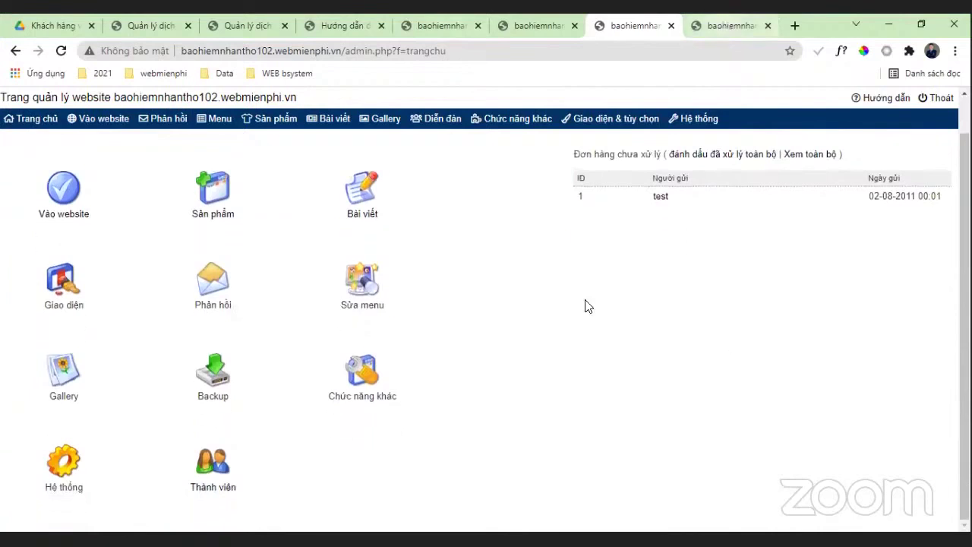
left_click(727, 25)
left_click(637, 25)
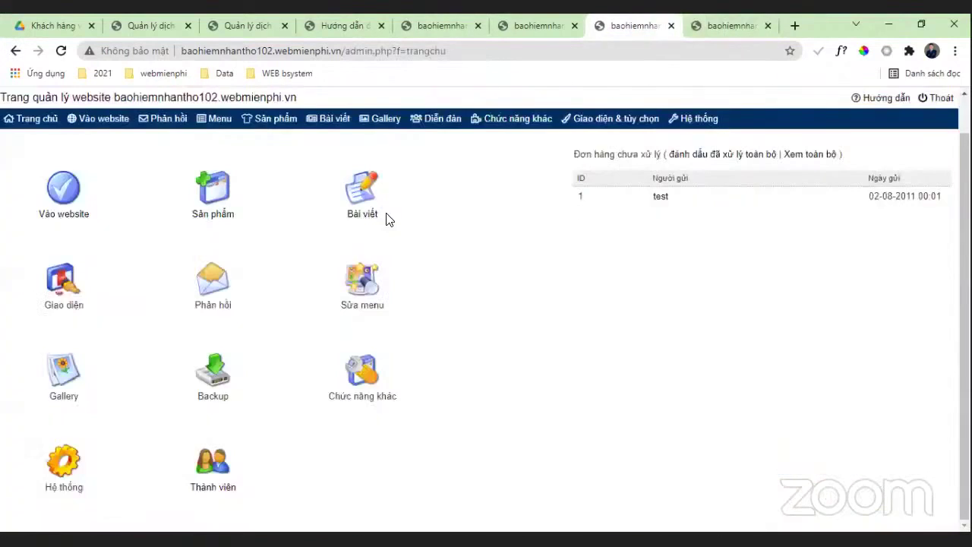
left_click(162, 119)
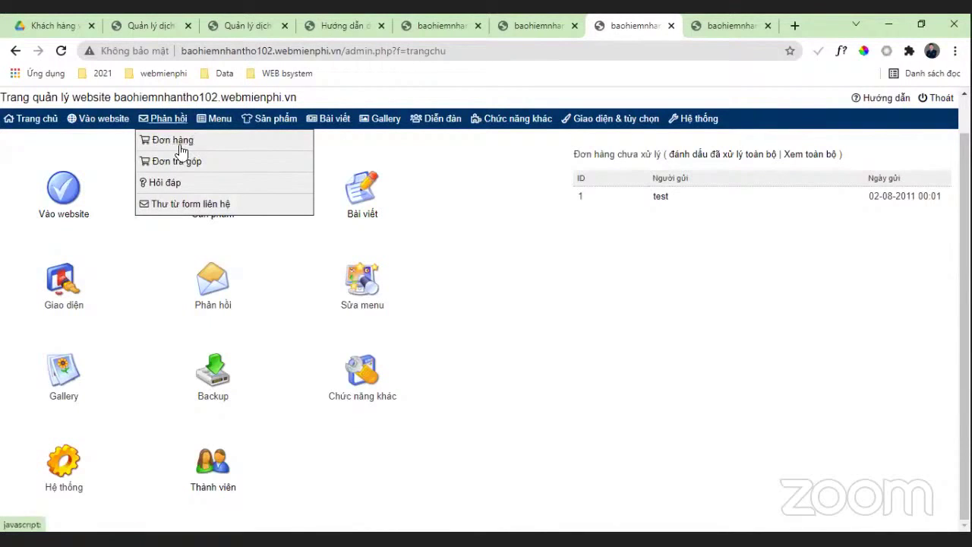
left_click(170, 143)
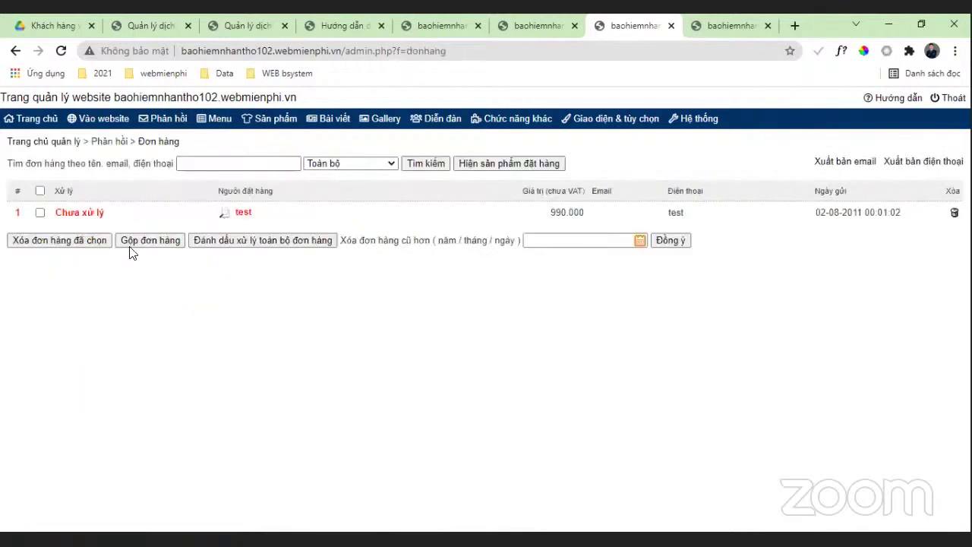
left_click(220, 215)
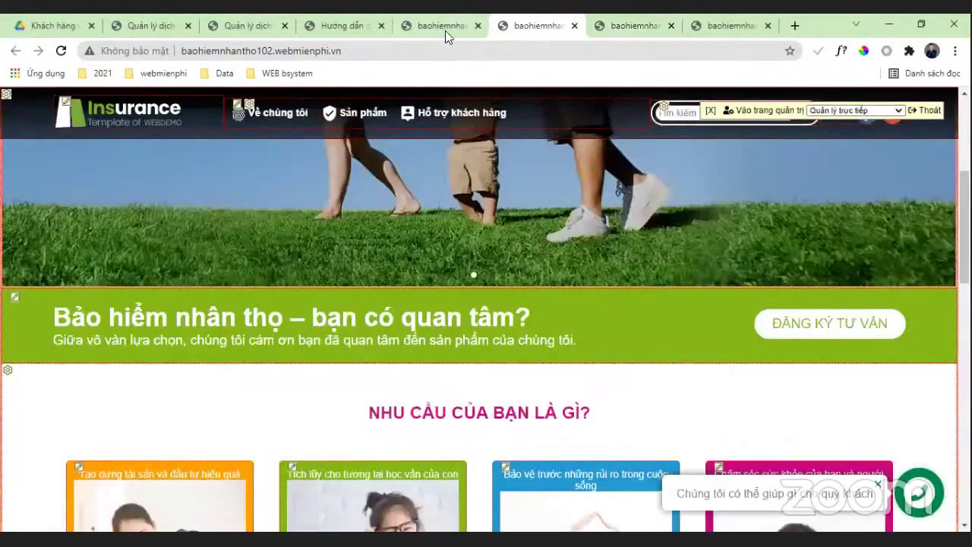
Step: Open the installment orders page from the admin home and scroll through it
left_click(445, 27)
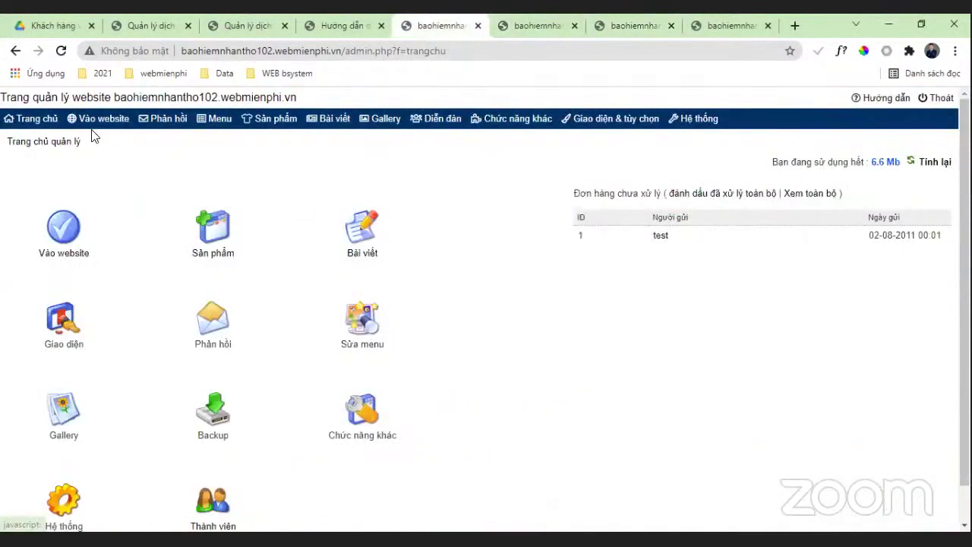
mouse_move(171, 169)
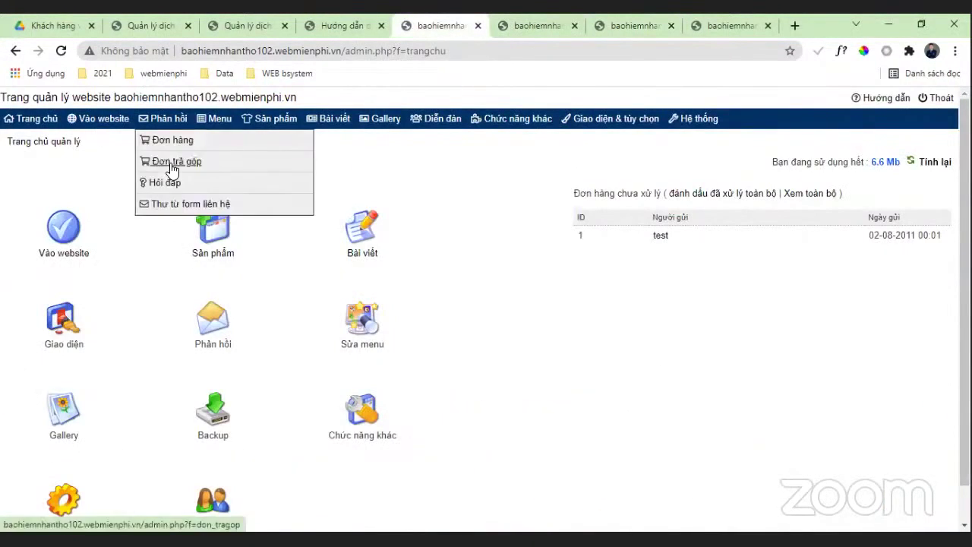
left_click(172, 167)
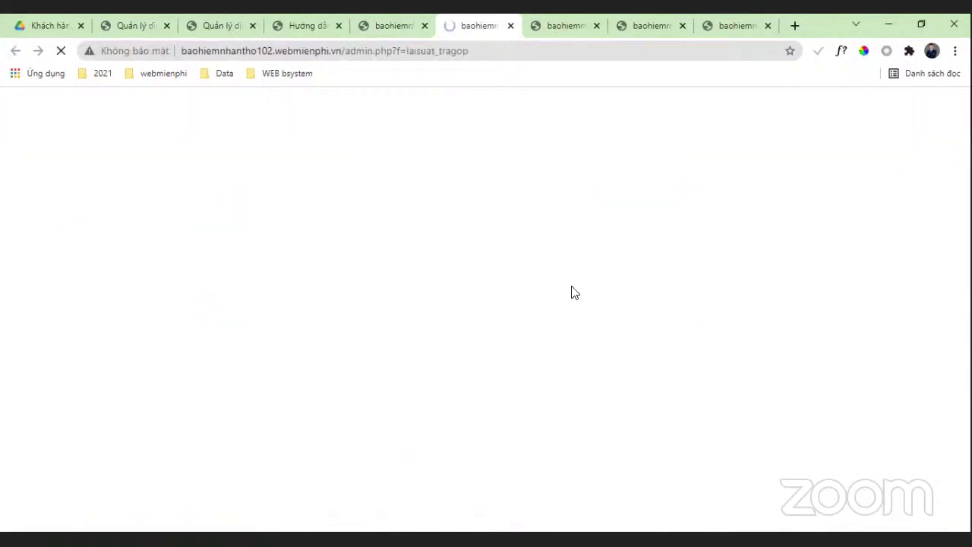
scroll(504, 230, "down", 2)
scroll(756, 255, "down", 2)
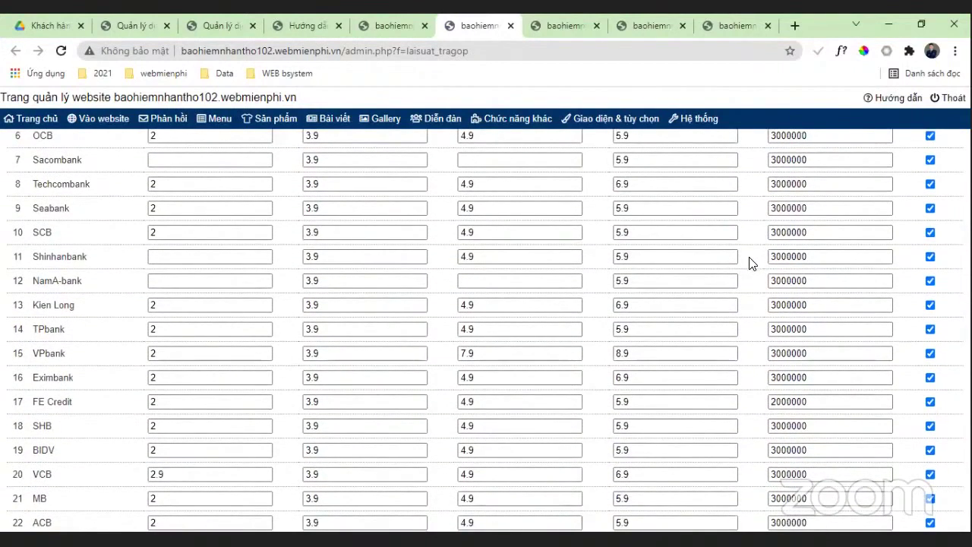
scroll(759, 262, "down", 1)
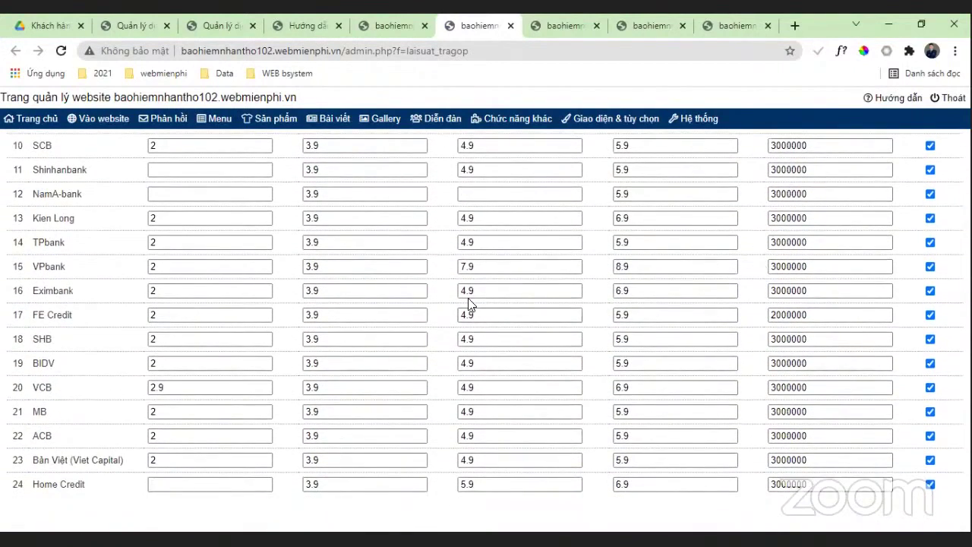
scroll(410, 308, "up", 3)
scroll(739, 369, "up", 2)
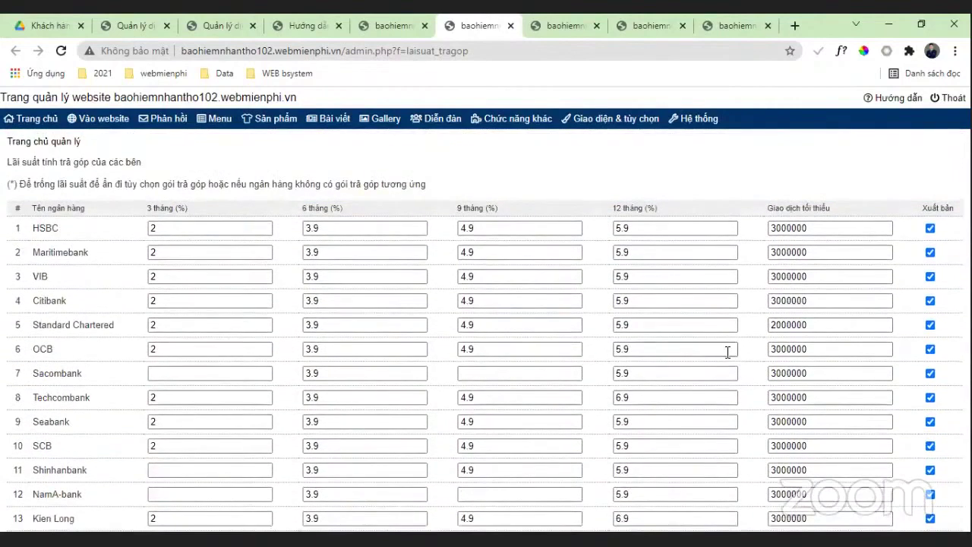
scroll(837, 271, "down", 1)
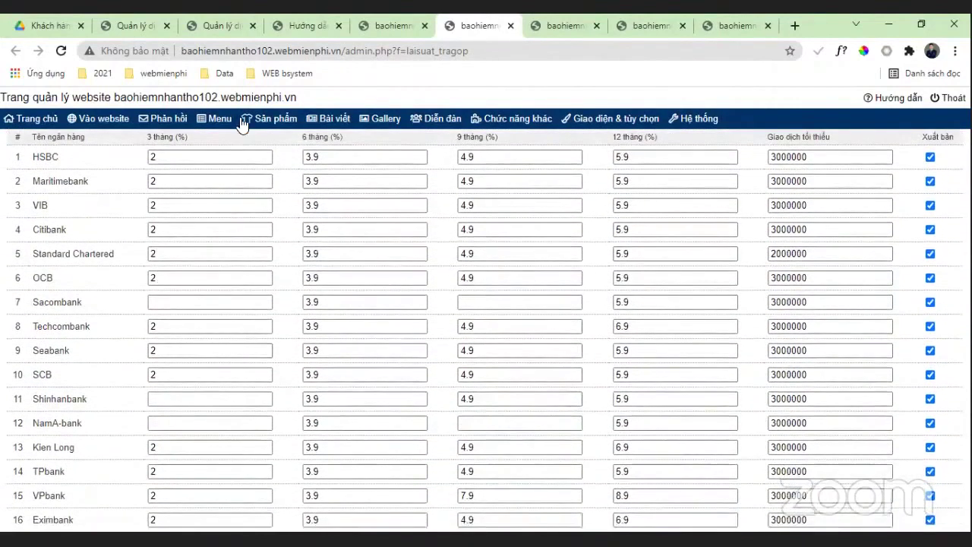
mouse_move(254, 120)
Step: Close the installment-rate tab and view the empty Thư từ form liên hệ messages page
left_click(510, 26)
mouse_move(163, 119)
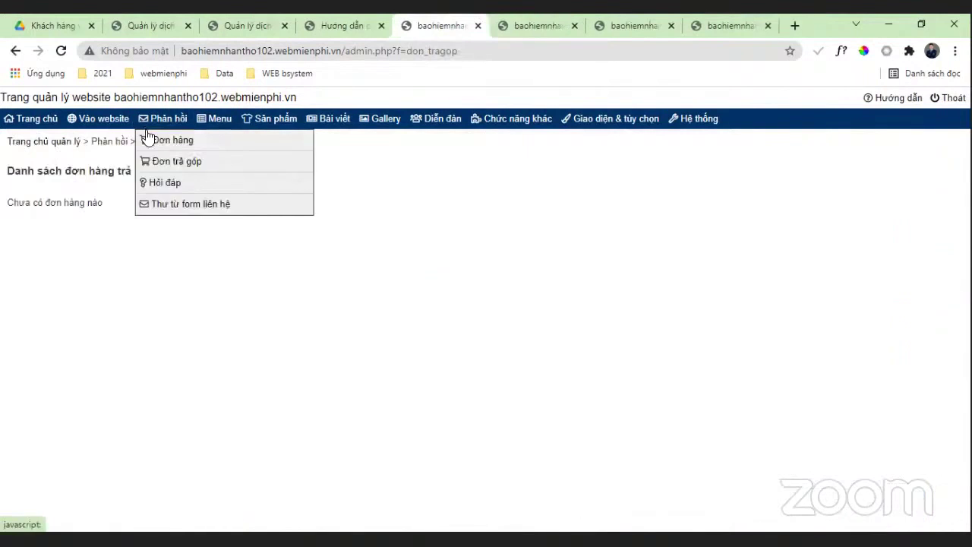
mouse_move(161, 141)
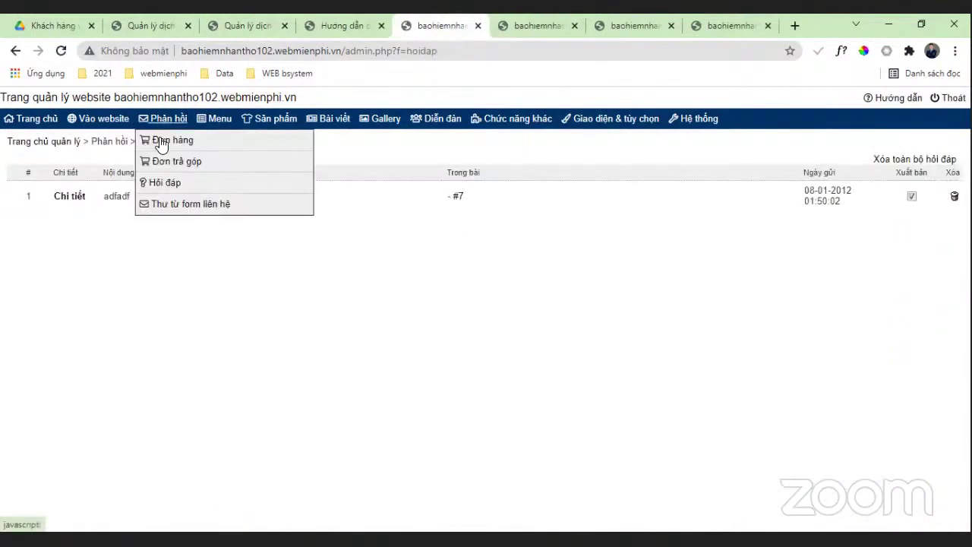
left_click(169, 205)
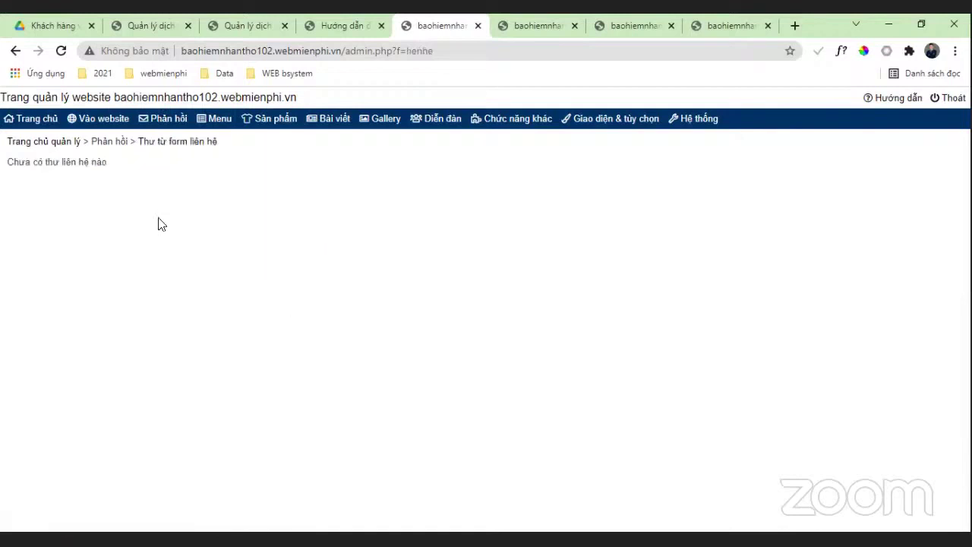
mouse_move(162, 120)
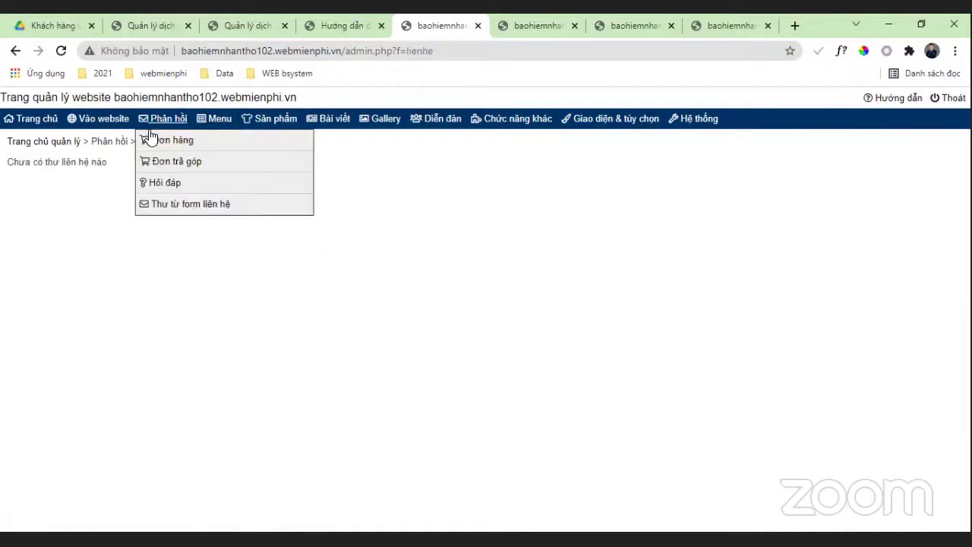
left_click(216, 118)
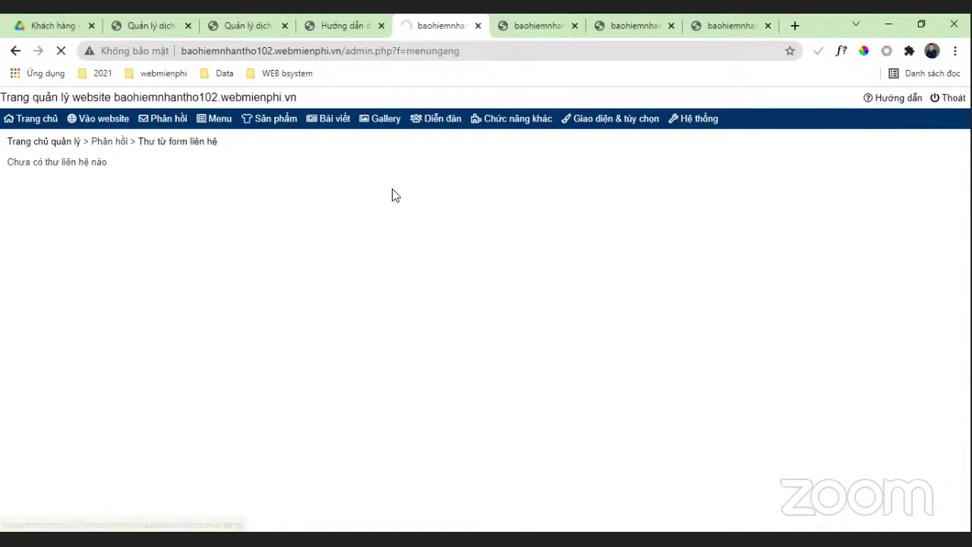
Step: Add a top-level 'Liên hệ' menu item and save the menu update
left_click(535, 25)
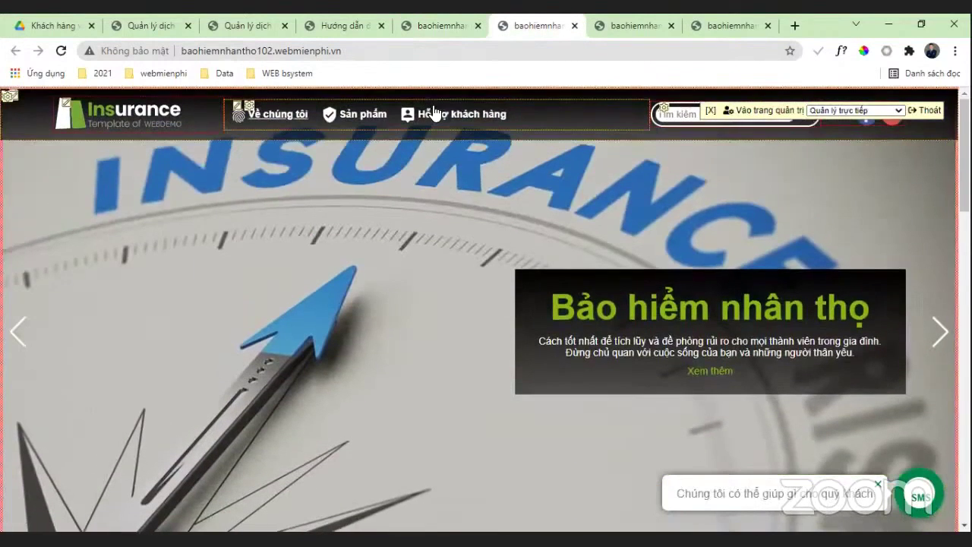
mouse_move(315, 118)
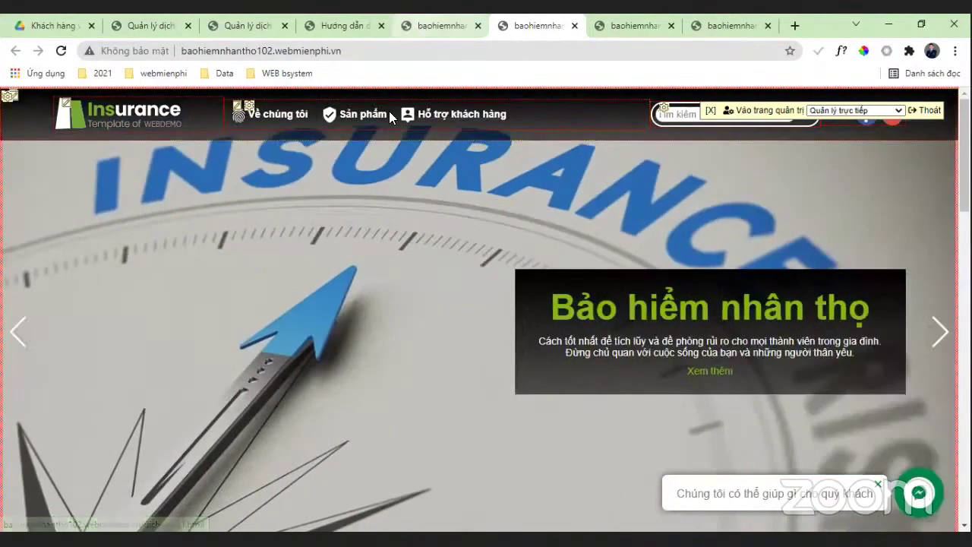
left_click(423, 26)
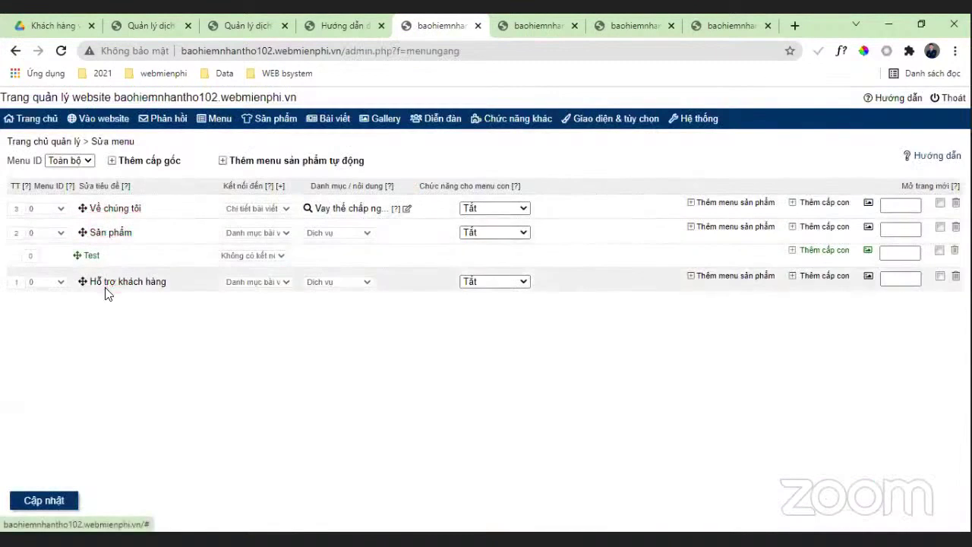
left_click(154, 168)
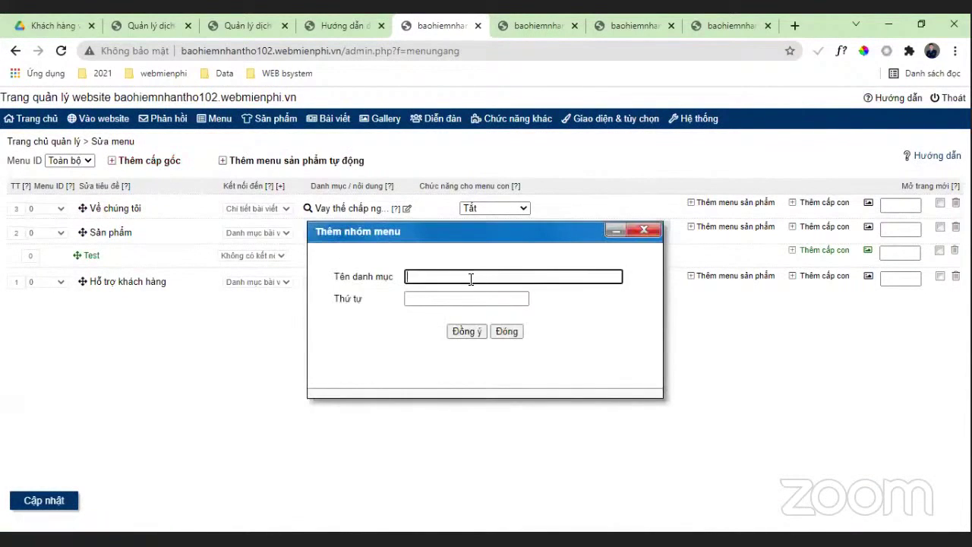
type("Liên hệ")
left_click(460, 331)
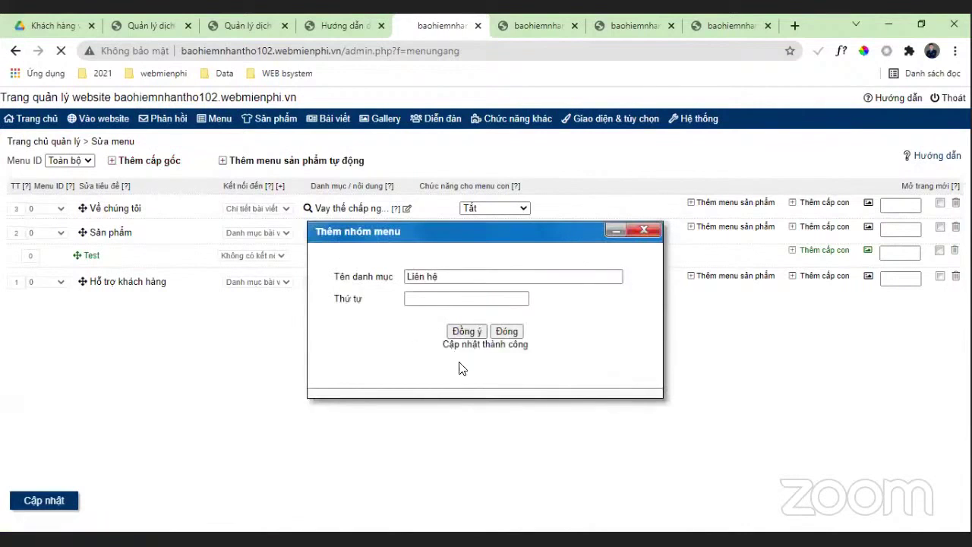
left_click(40, 501)
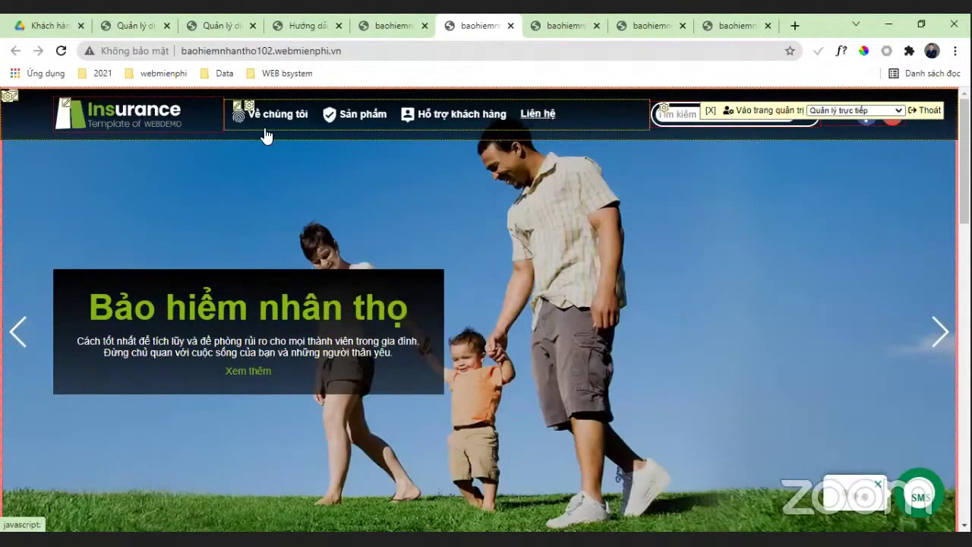
left_click(365, 23)
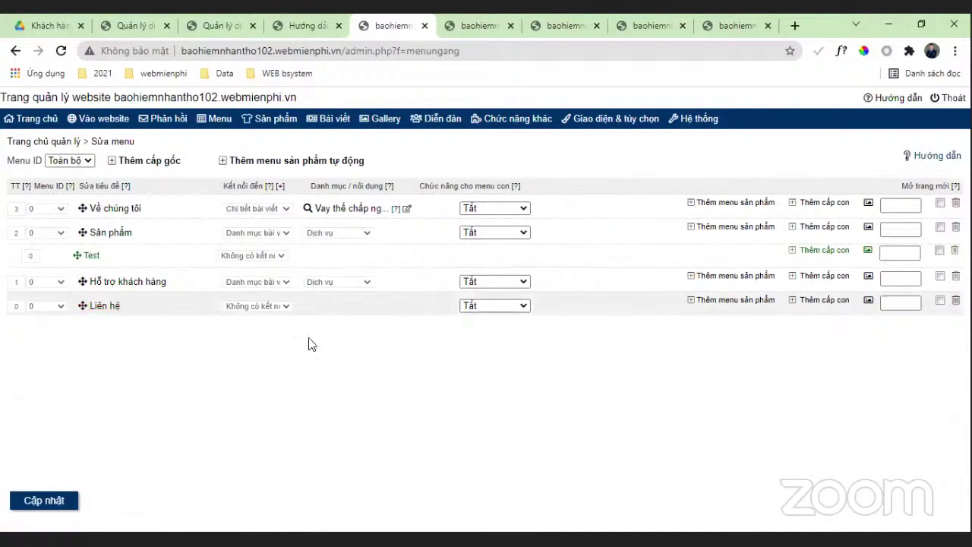
left_click(829, 301)
Step: Add 'chi nhanh hcm' as a sub-item under Liên hệ
left_click(517, 277)
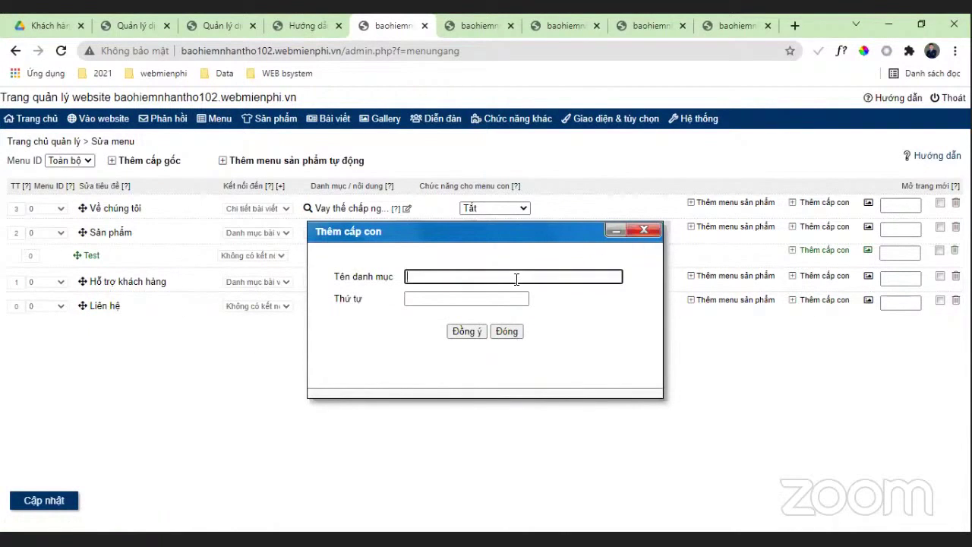
type("chi nhanh hc")
key("BackSpace")
type("cm")
left_click(451, 333)
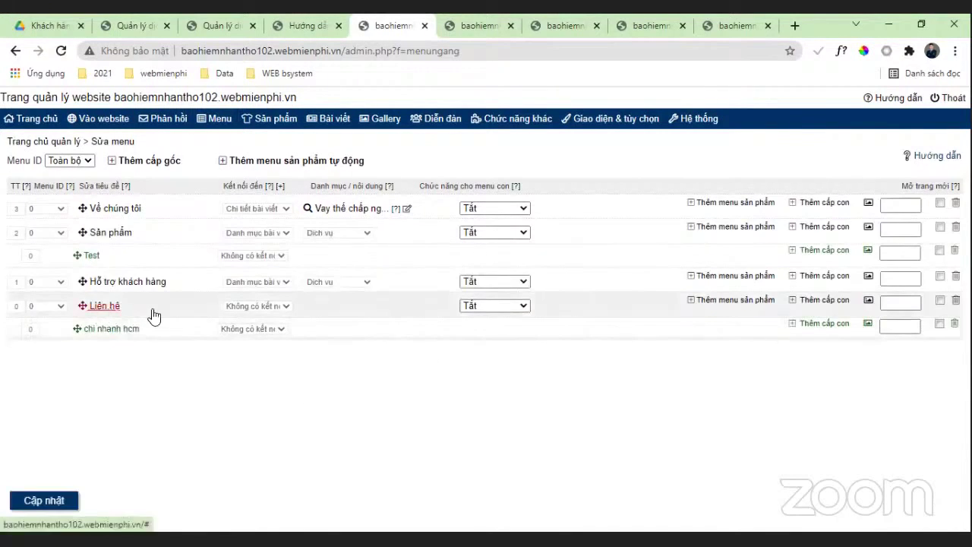
Step: Add 'chi nhánh hn' as a second Liên hệ sub-item and save the menu
left_click(808, 304)
left_click(510, 277)
type("c")
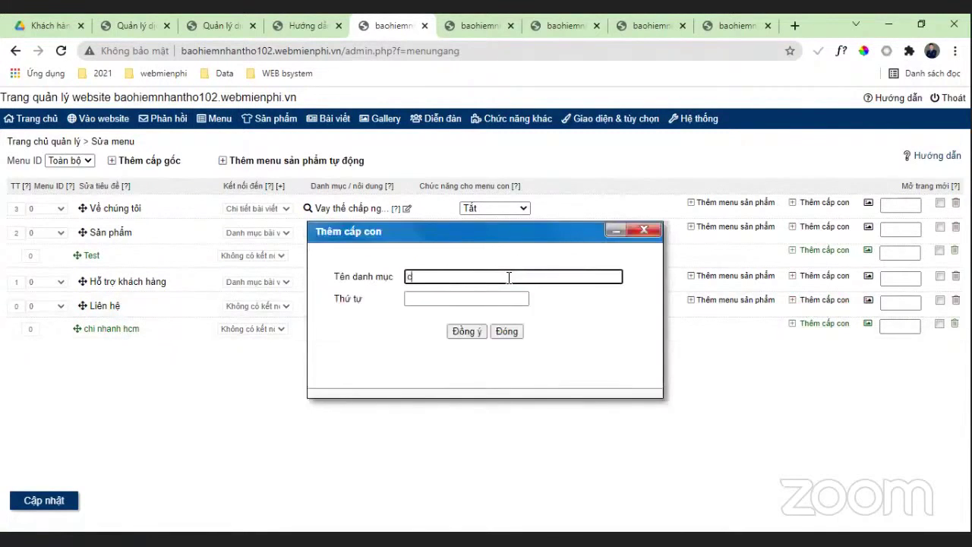
type("hi nhánh hn")
left_click(471, 334)
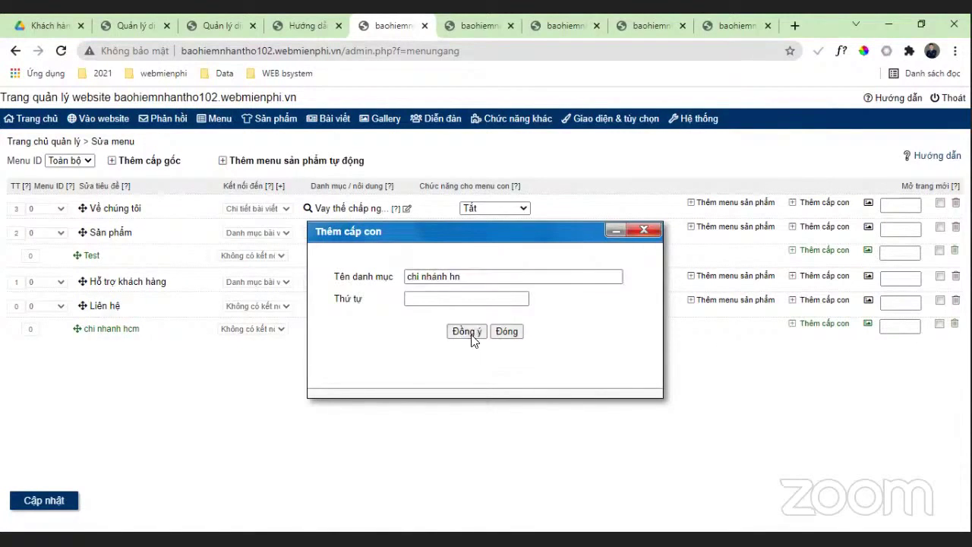
left_click(64, 508)
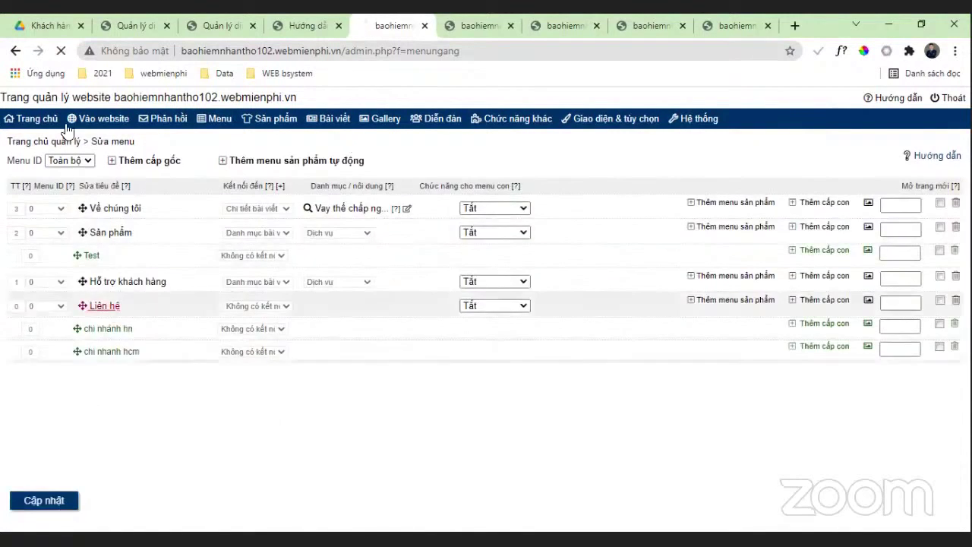
left_click(78, 122)
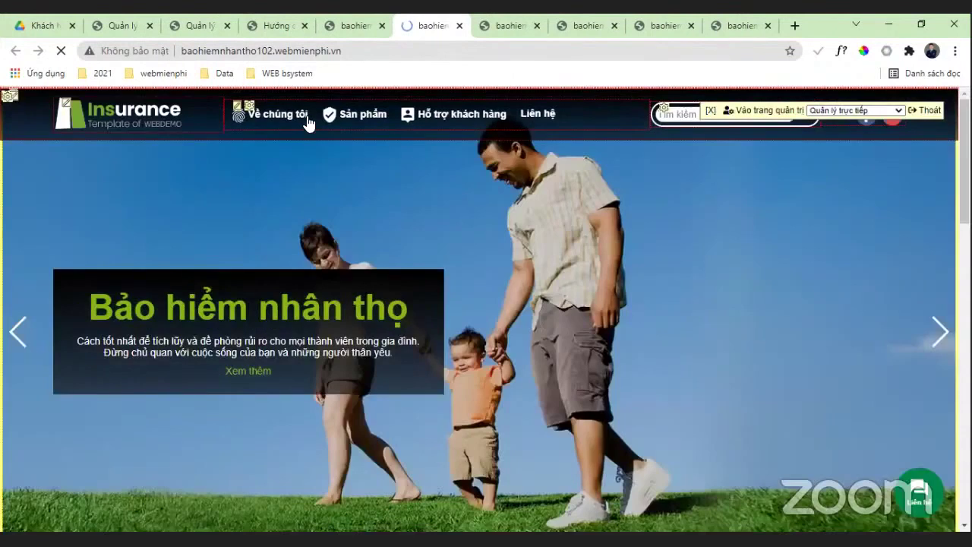
mouse_move(538, 131)
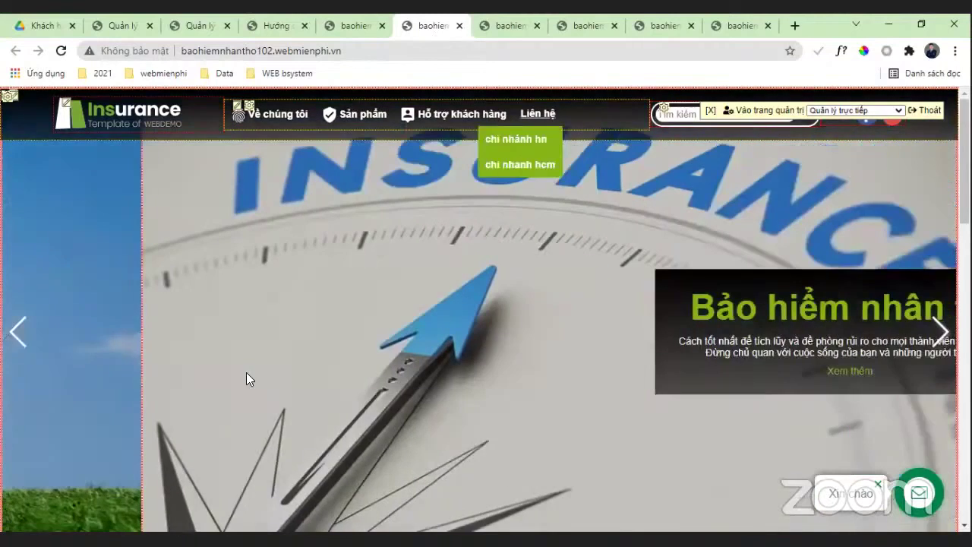
key("ctrl+w")
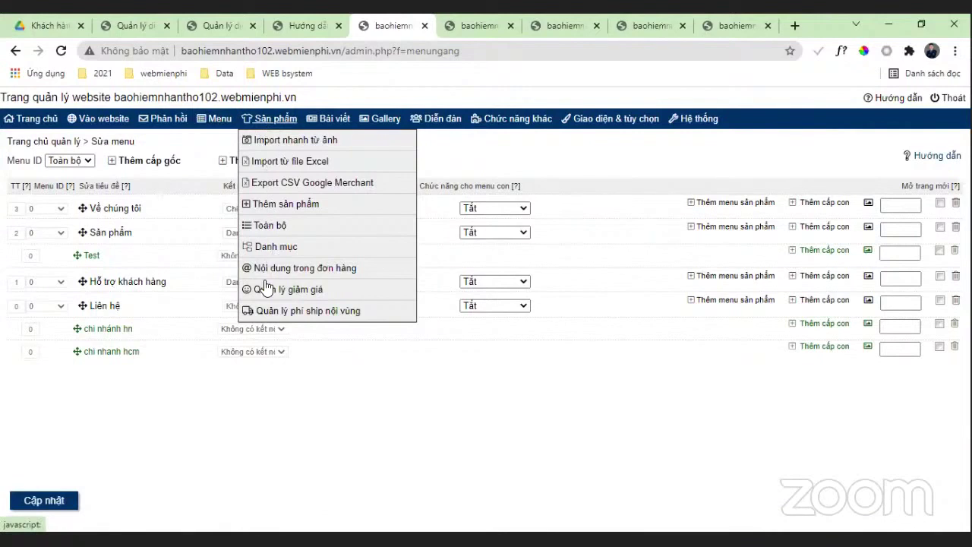
left_click(733, 26)
key("ctrl+Page_Up")
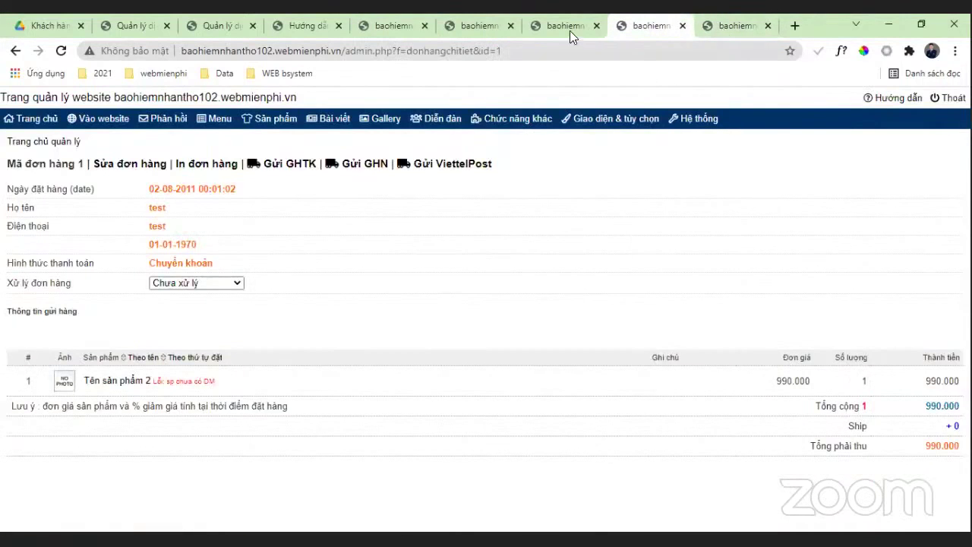
key("ctrl+Page_Up")
key("ctrl+Page_Up")
key("ctrl+Page_Up")
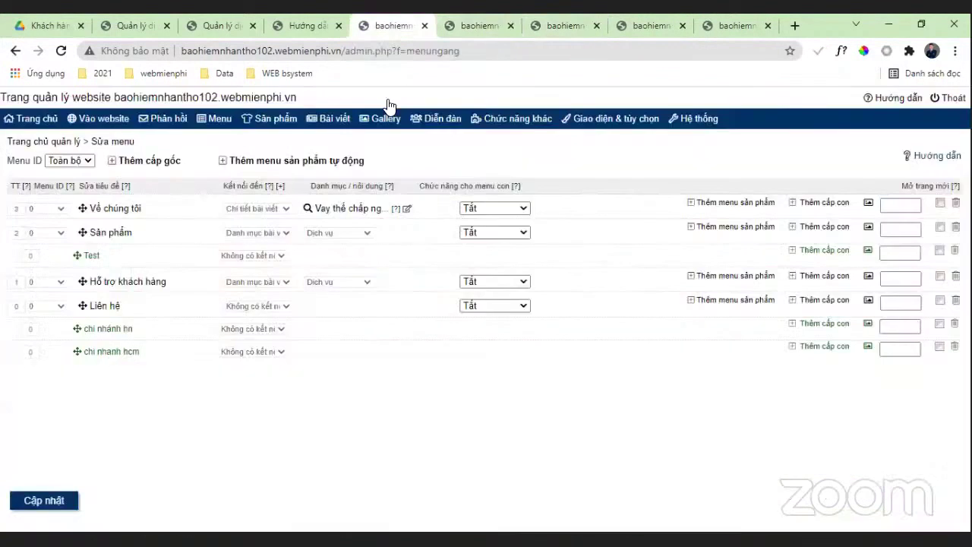
mouse_move(384, 119)
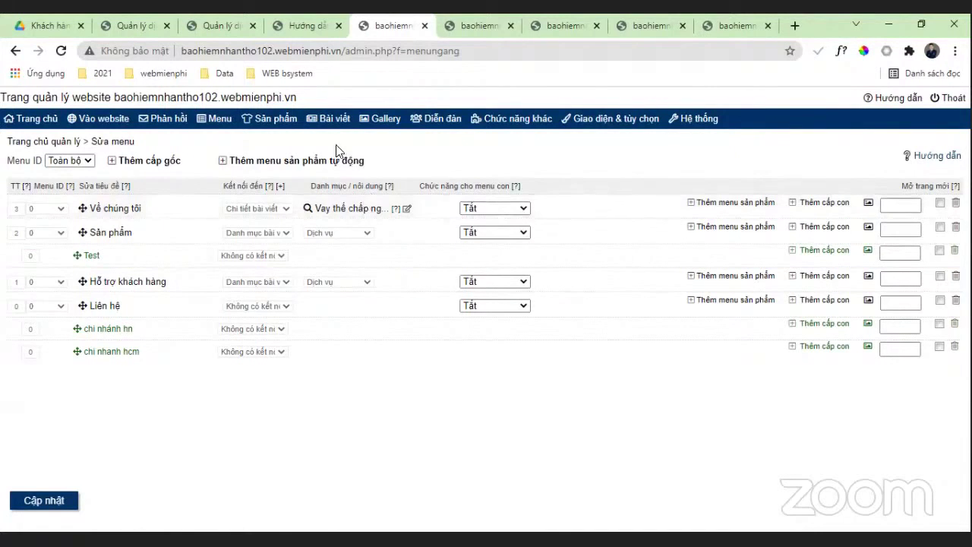
Step: Open the in-region shipping fee page via Sản phẩm > Quản lý phí ship nội vùng
mouse_move(333, 120)
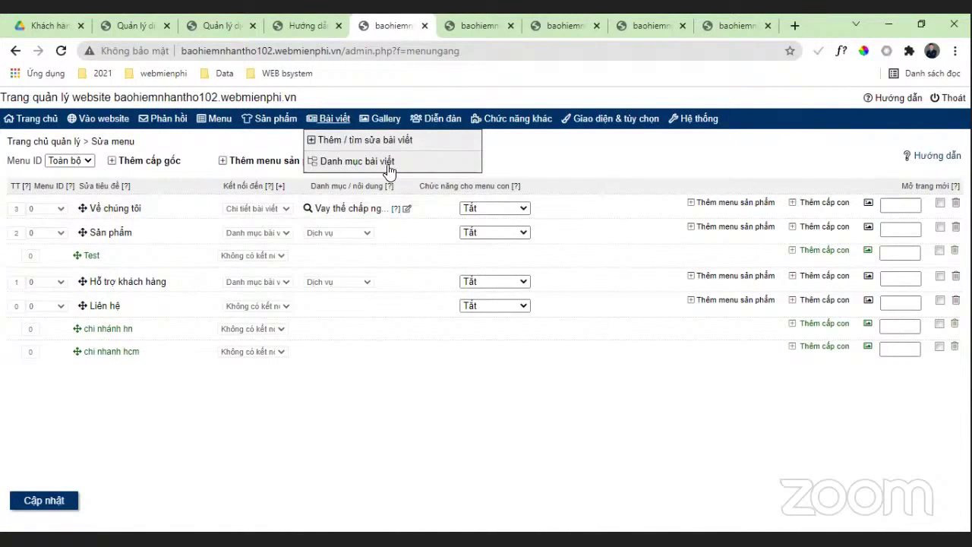
mouse_move(443, 118)
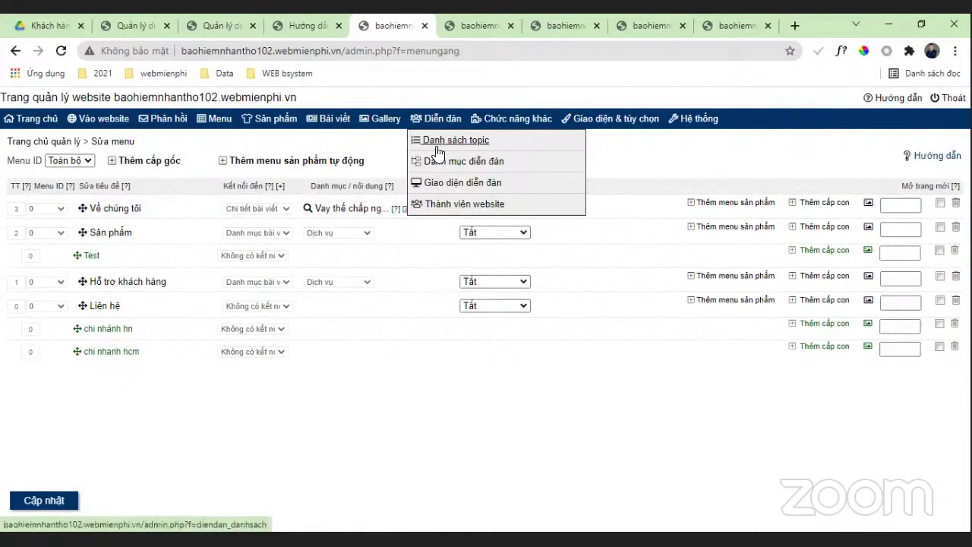
mouse_move(279, 123)
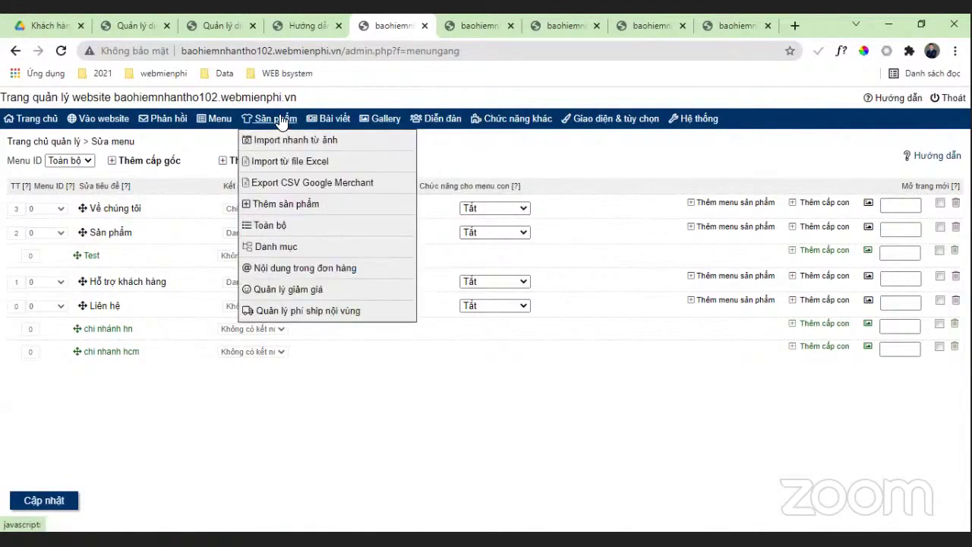
left_click(294, 310)
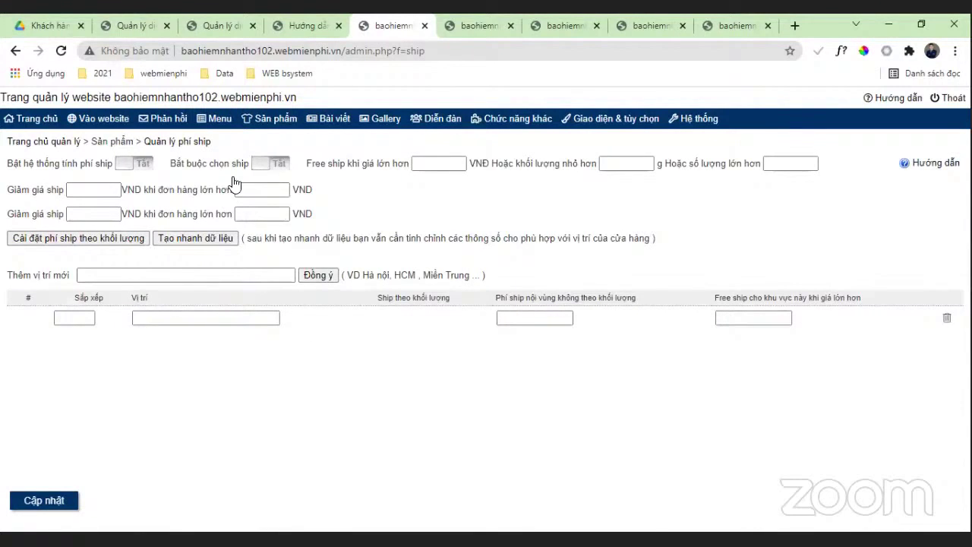
Step: Open the Quản lý giảm giá discount code page and highlight its voucher setting
mouse_move(287, 311)
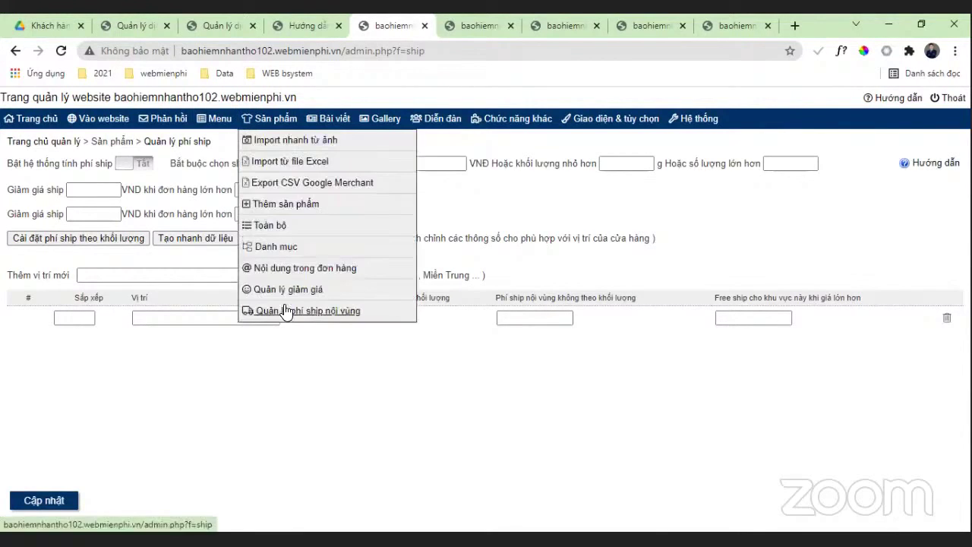
left_click(272, 292)
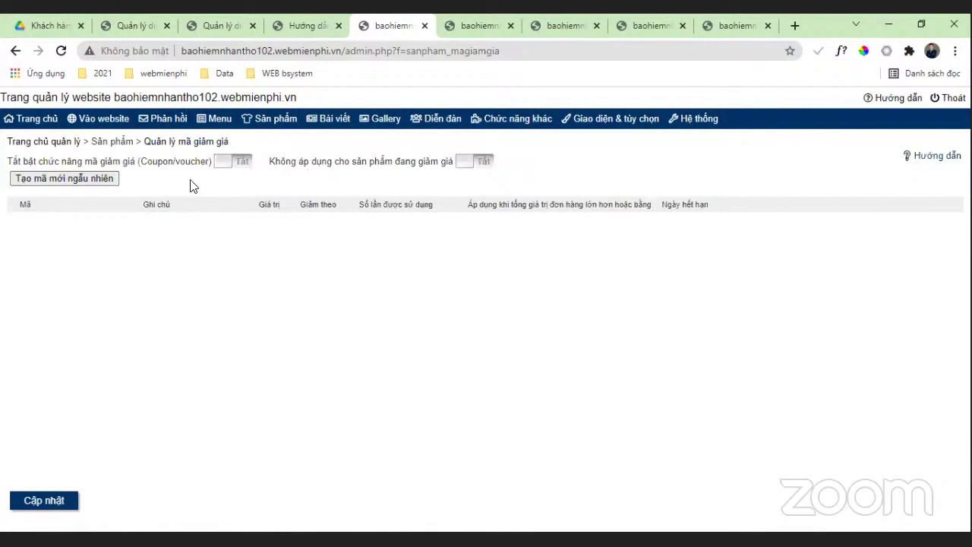
left_click_drag(205, 161, 152, 200)
left_click(151, 202)
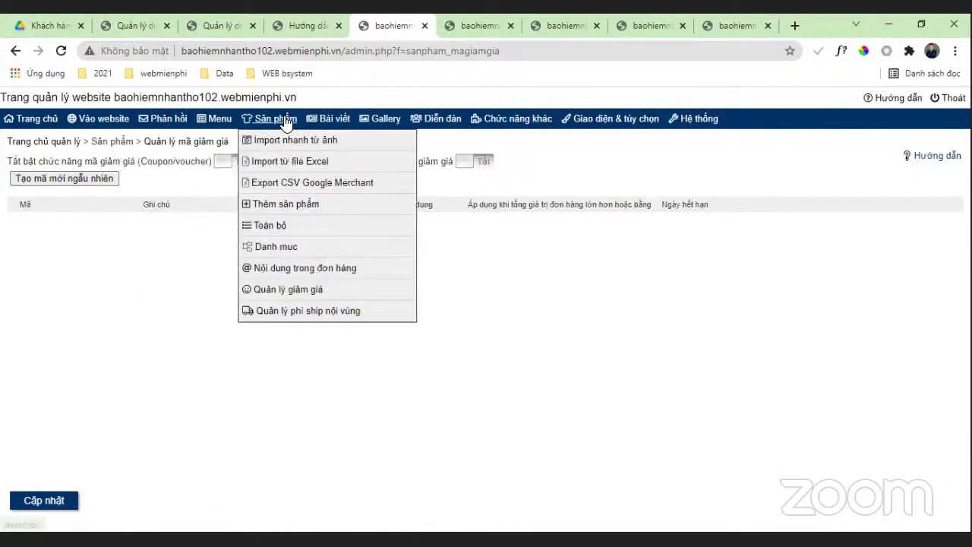
Step: View the Nội dung trong đơn hàng page, then list all products via Sản phẩm > Toàn bộ
left_click(276, 119)
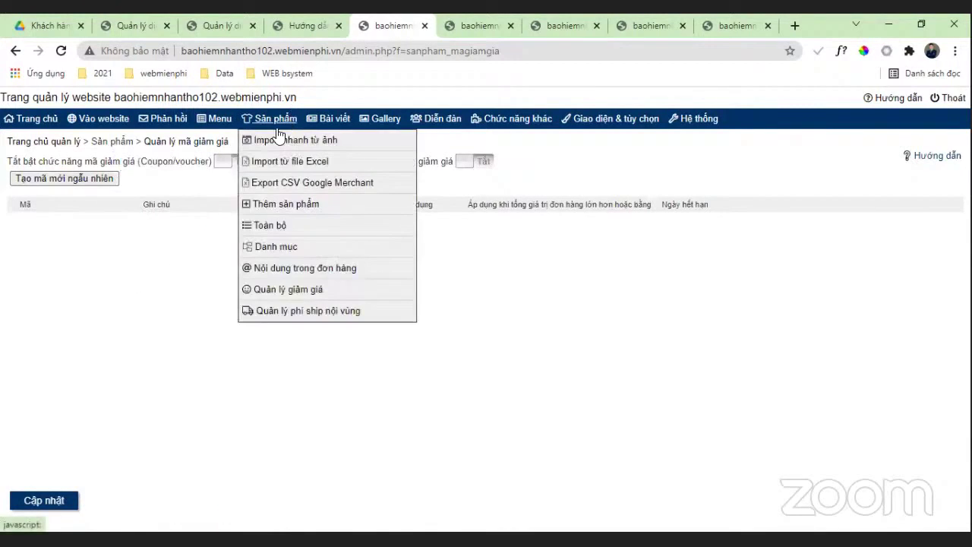
left_click(279, 270)
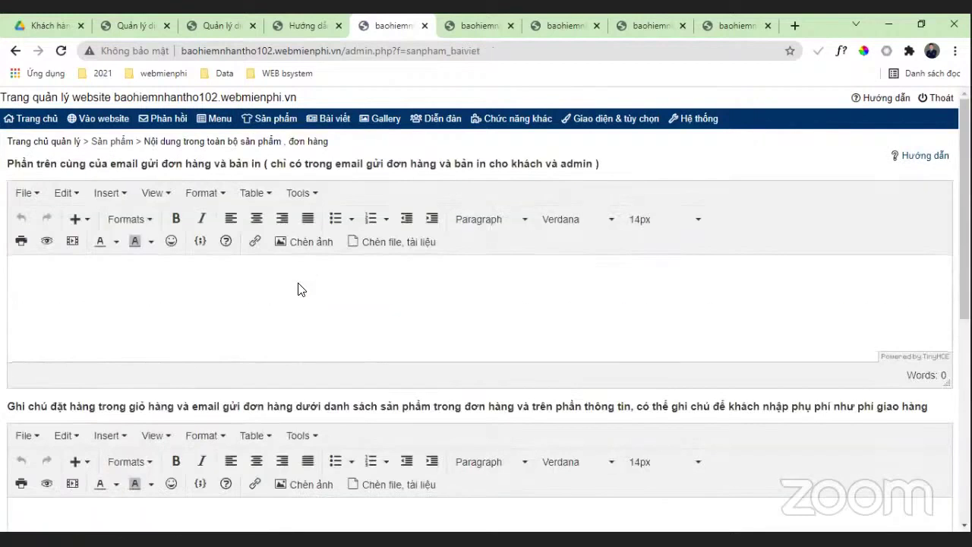
scroll(299, 281, "down", 2)
scroll(276, 296, "up", 2)
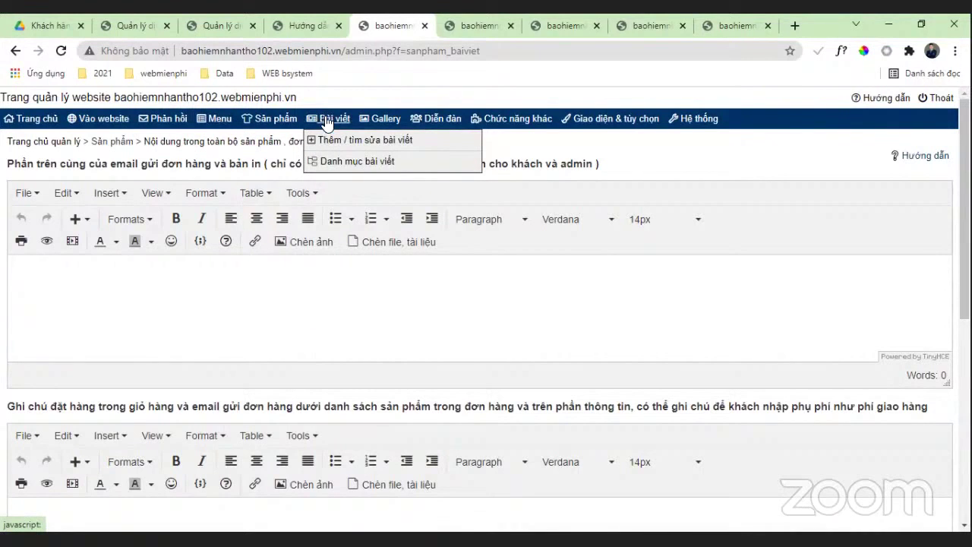
mouse_move(284, 127)
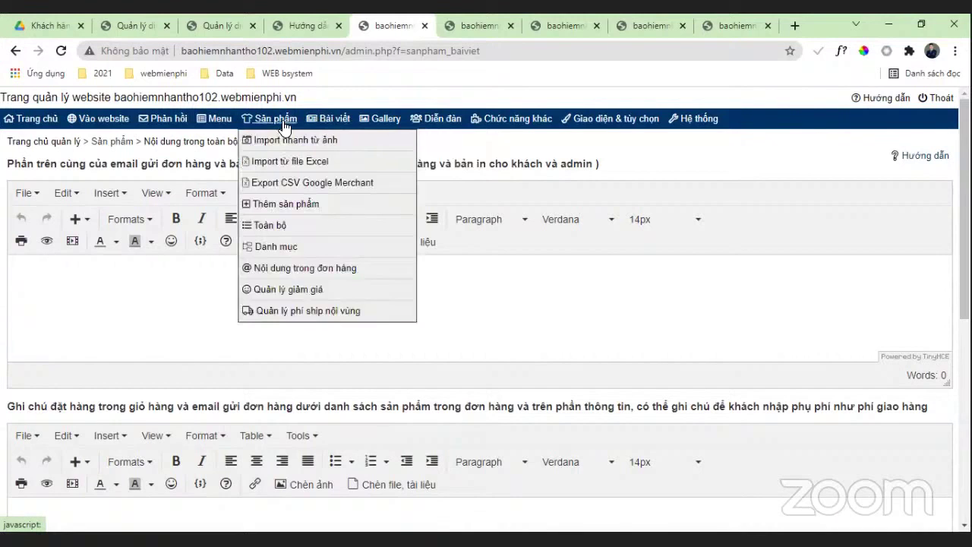
left_click(270, 225)
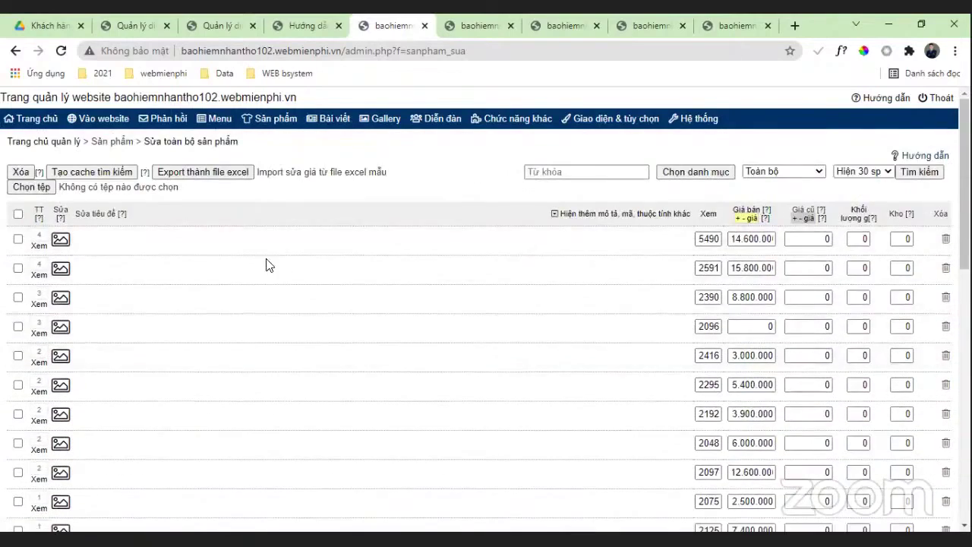
scroll(358, 304, "down", 10)
scroll(356, 301, "up", 10)
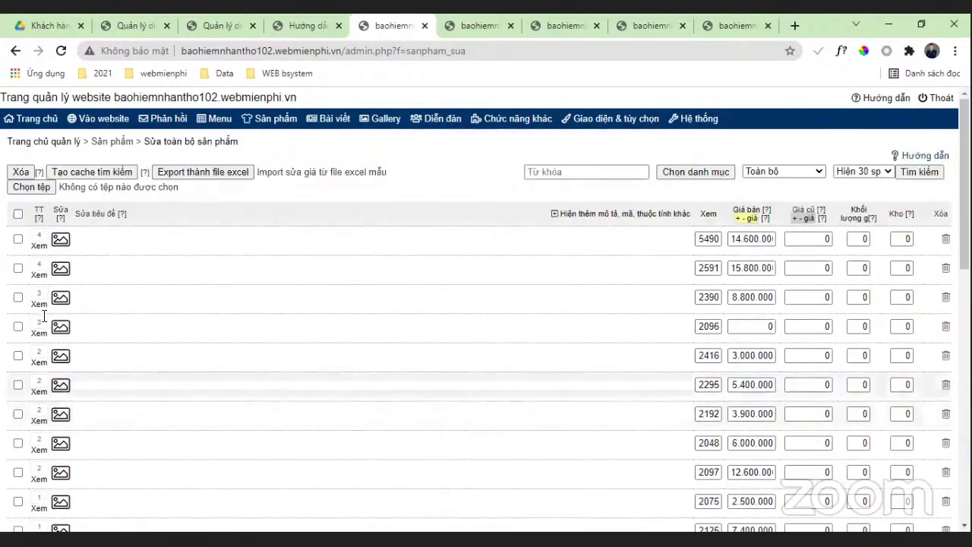
scroll(116, 388, "down", 3)
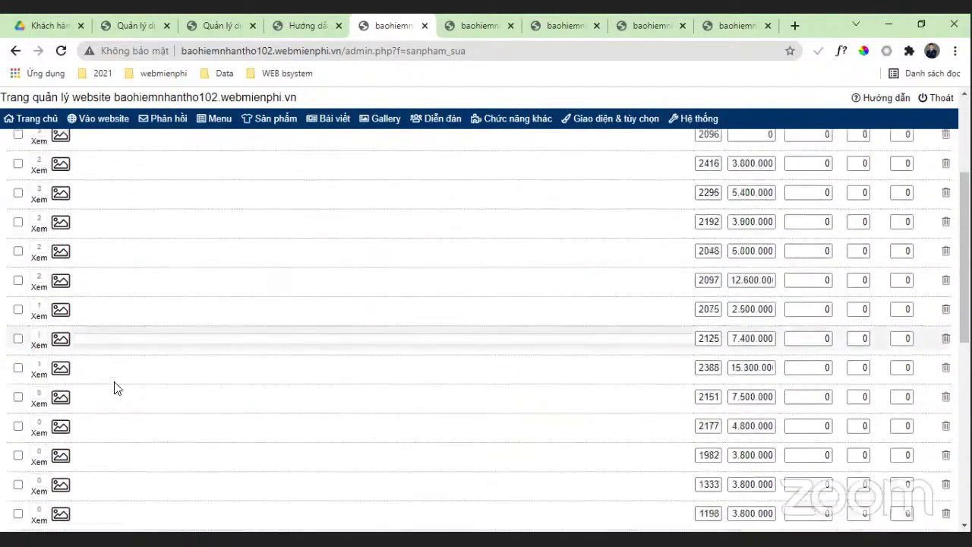
scroll(71, 325, "up", 3)
mouse_move(349, 129)
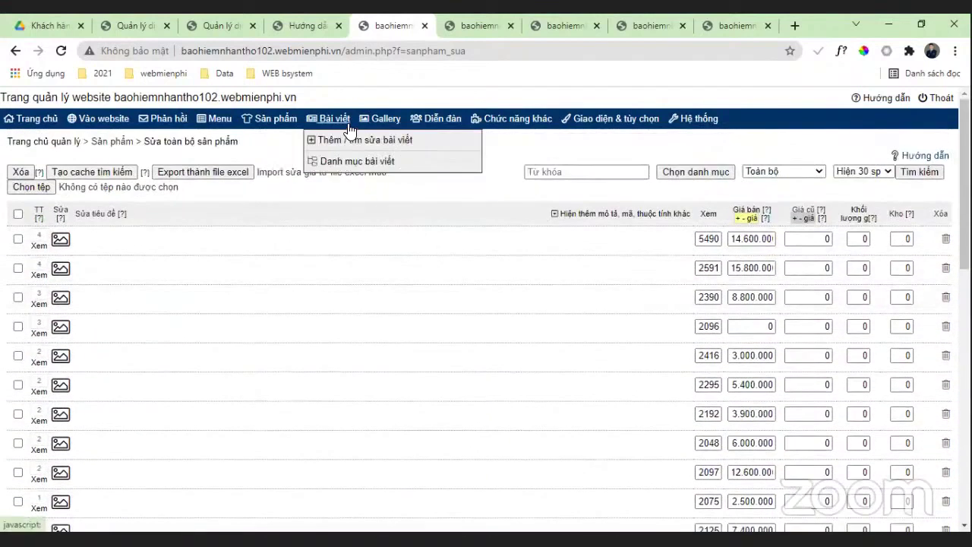
mouse_move(444, 124)
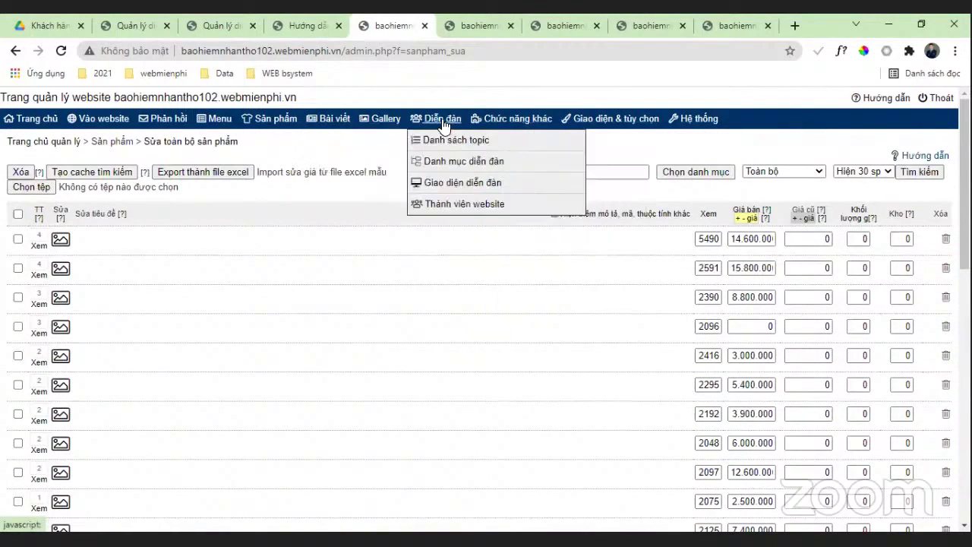
mouse_move(503, 124)
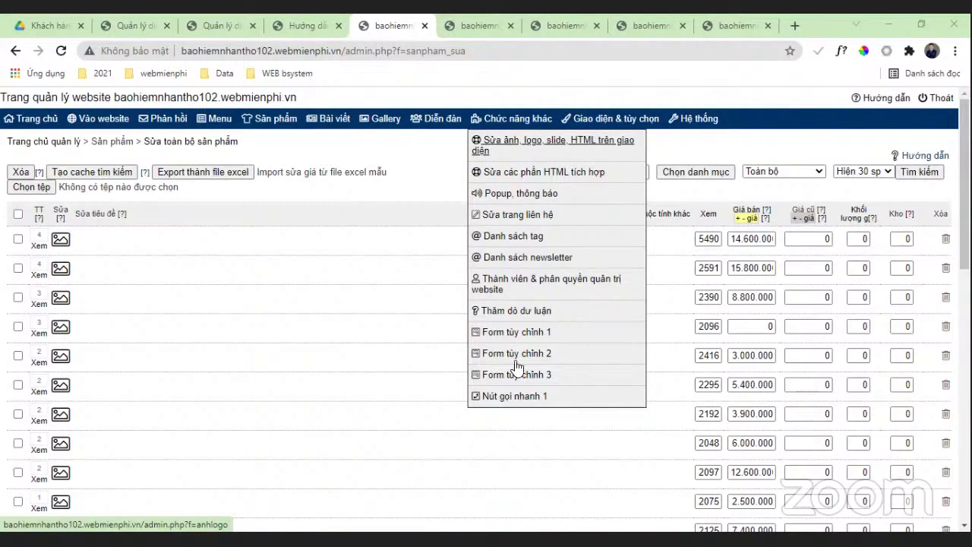
mouse_move(606, 122)
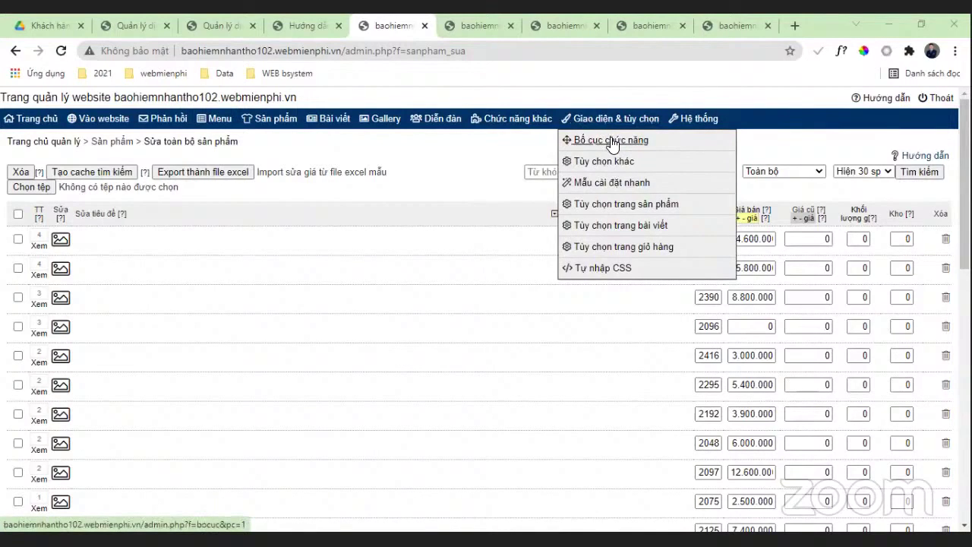
Step: Open the Bố cục chức năng layout page and compare the Trang chủ PC and Nhóm PC tabs
left_click(611, 139)
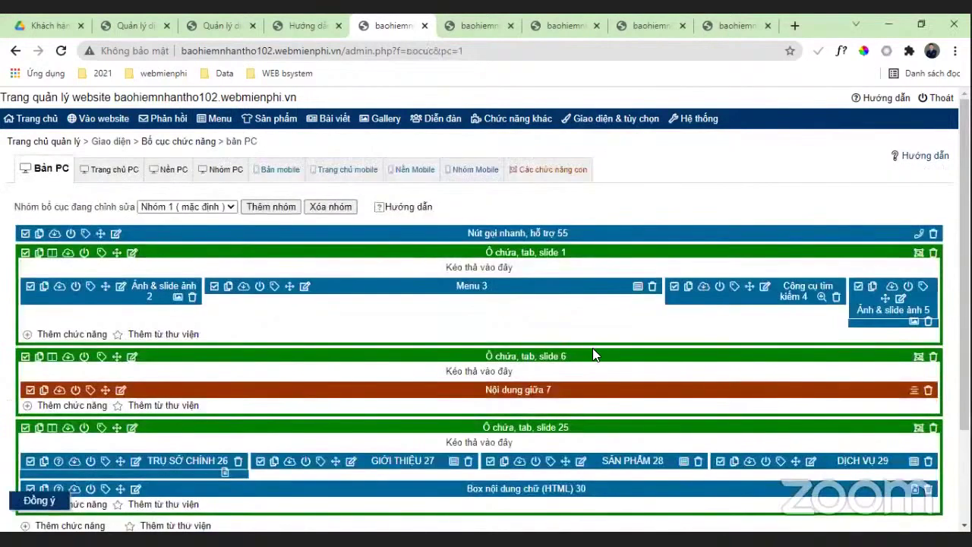
scroll(573, 307, "down", 3)
scroll(536, 318, "up", 3)
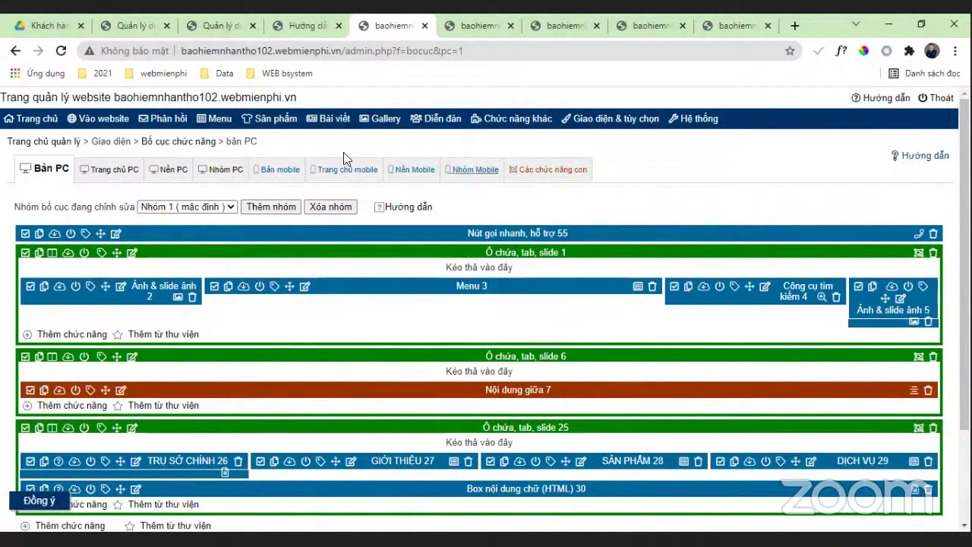
left_click(114, 176)
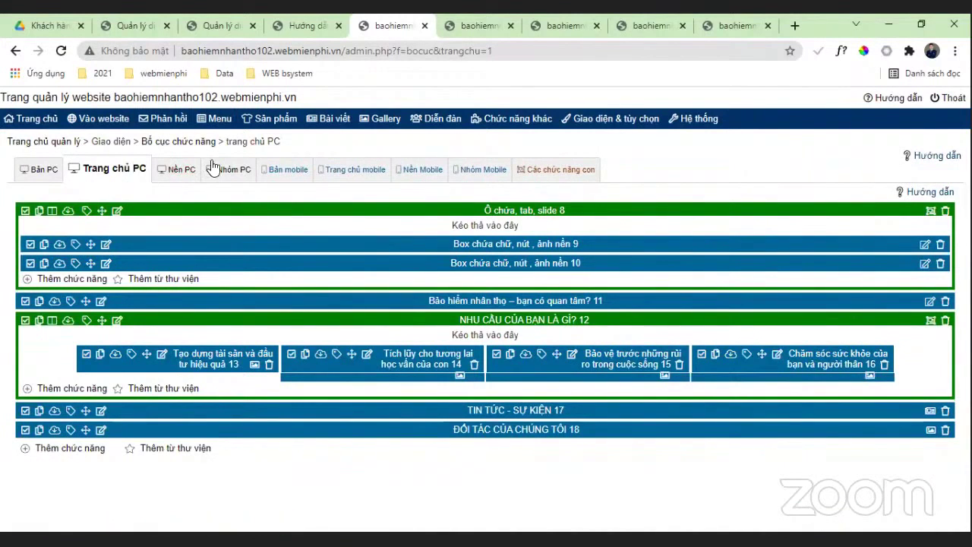
left_click(244, 174)
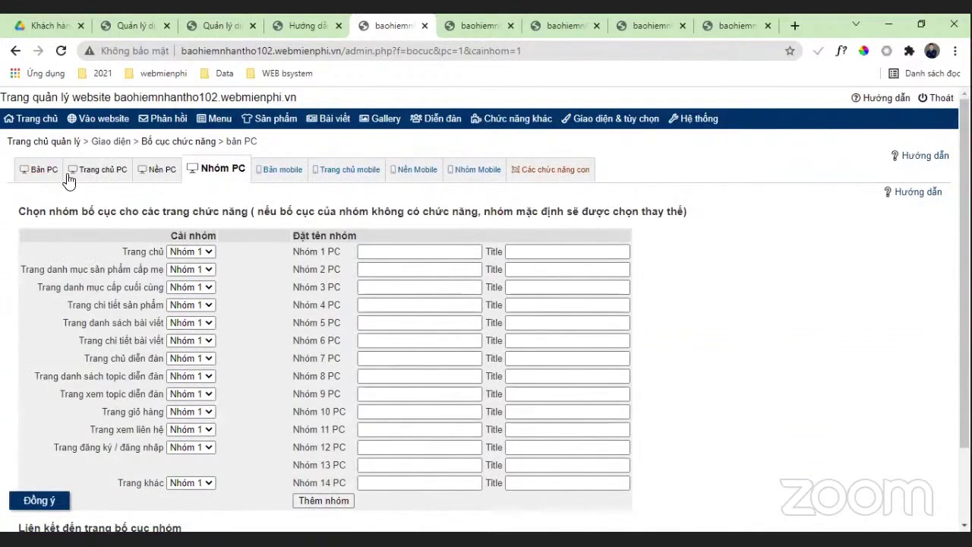
left_click(93, 174)
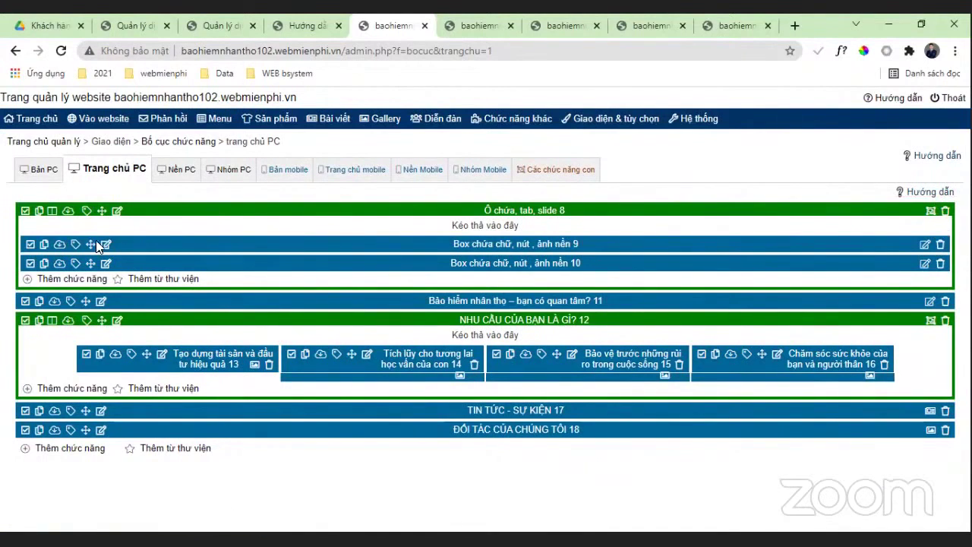
Step: Read the layout Hướng dẫn guide in a new tab, then reopen Bố cục chức năng
left_click(940, 192)
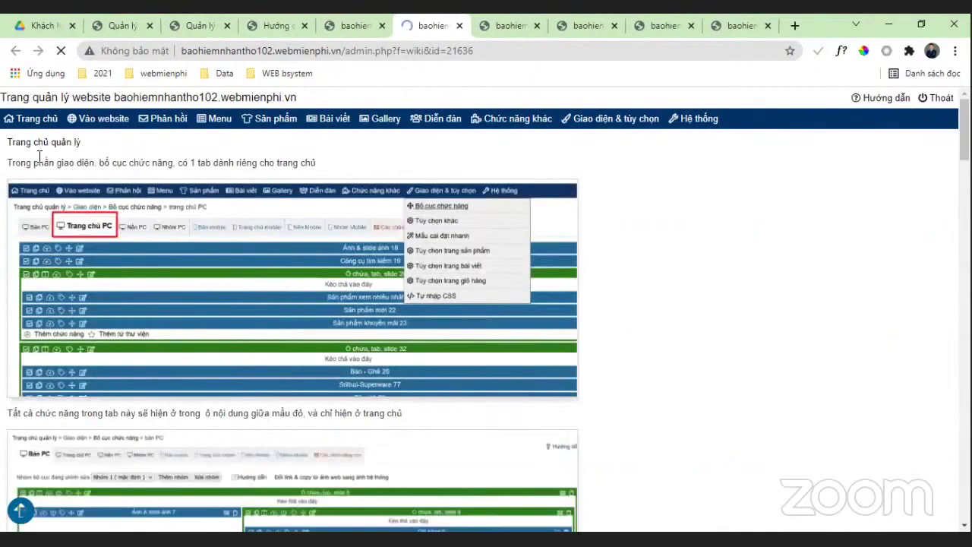
scroll(403, 242, "down", 1)
scroll(402, 242, "down", 5)
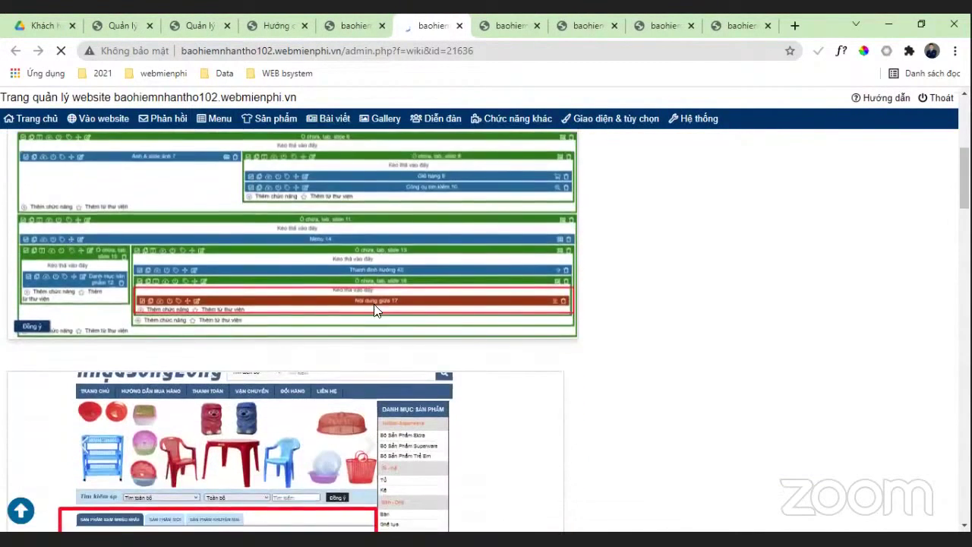
scroll(288, 334, "down", 8)
scroll(304, 313, "up", 12)
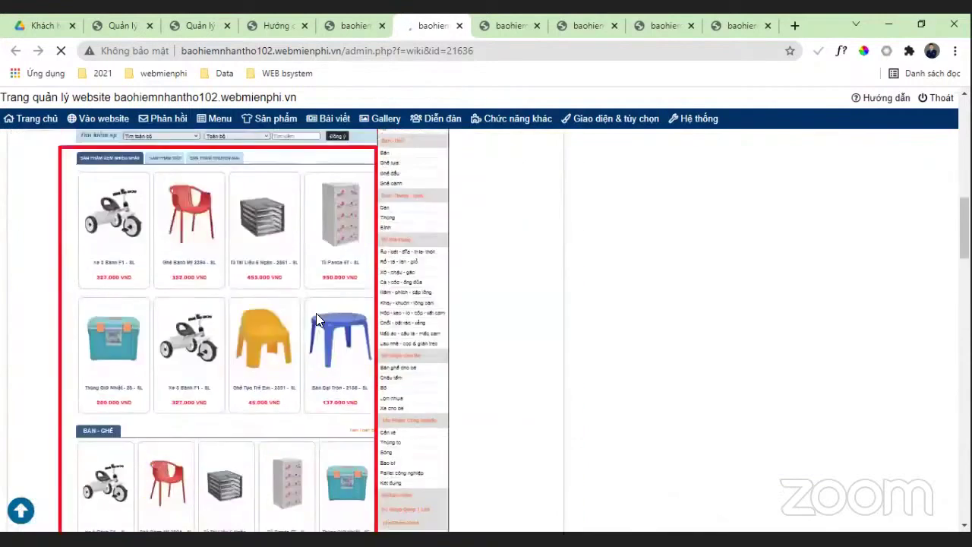
scroll(313, 317, "up", 1)
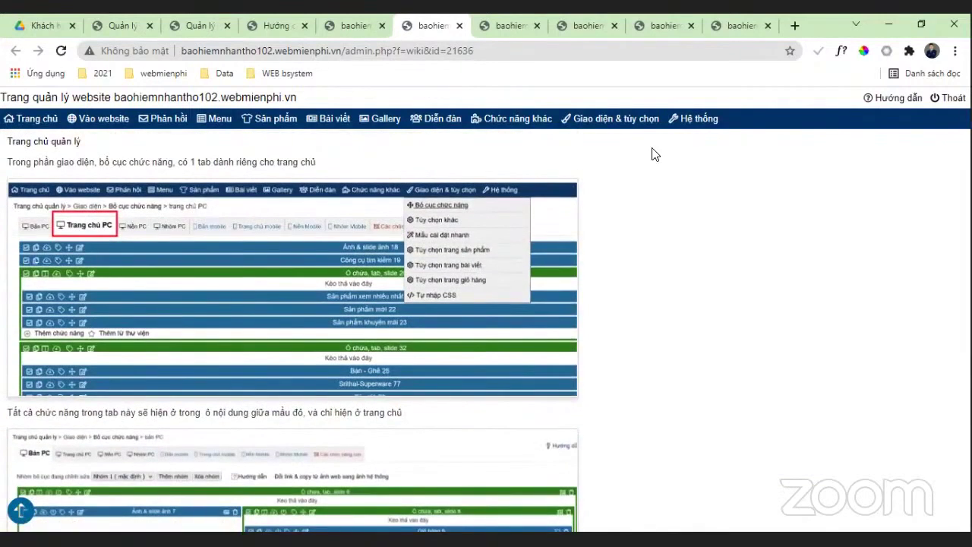
mouse_move(608, 119)
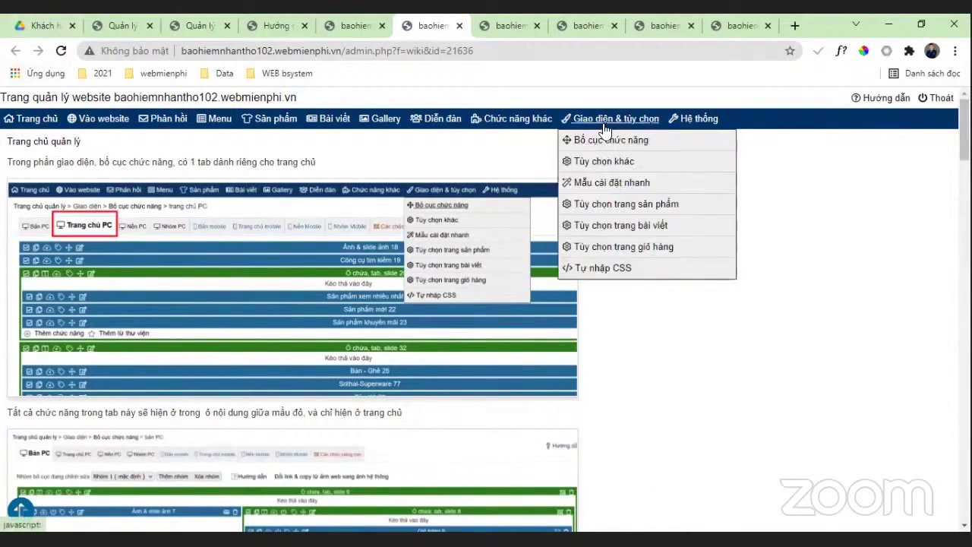
left_click(604, 138)
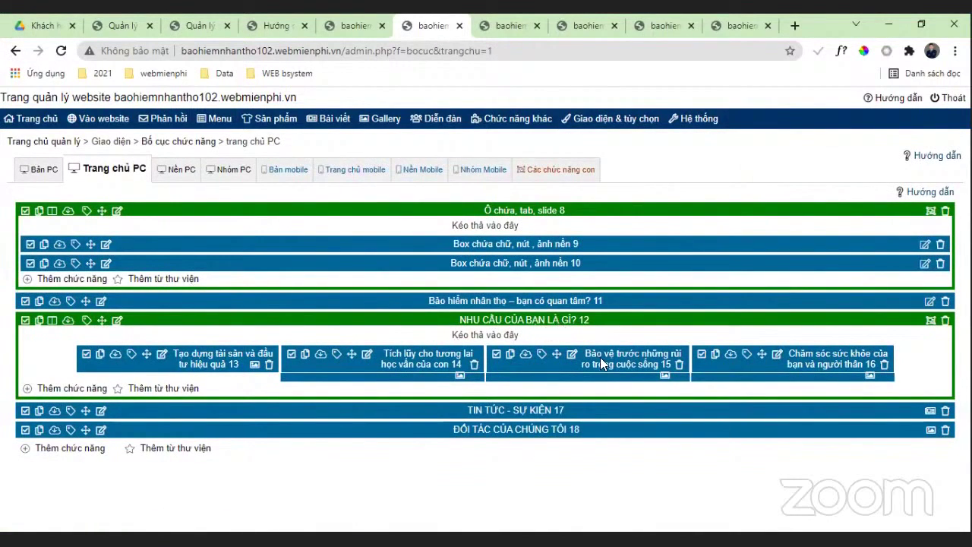
Step: Move the 'Chăm sóc sức khỏe của bạn và người thân' box to the front of its row
left_click(760, 361)
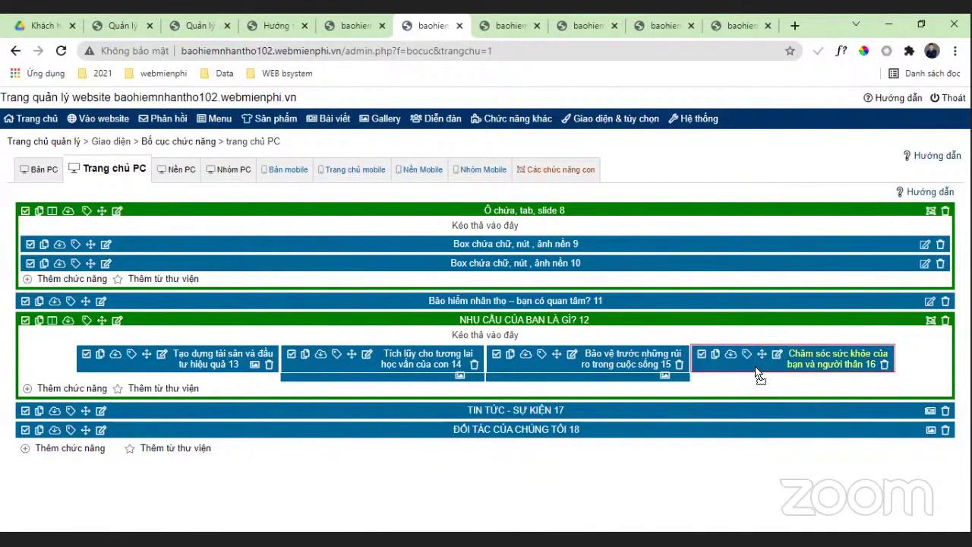
left_click_drag(784, 377, 862, 361)
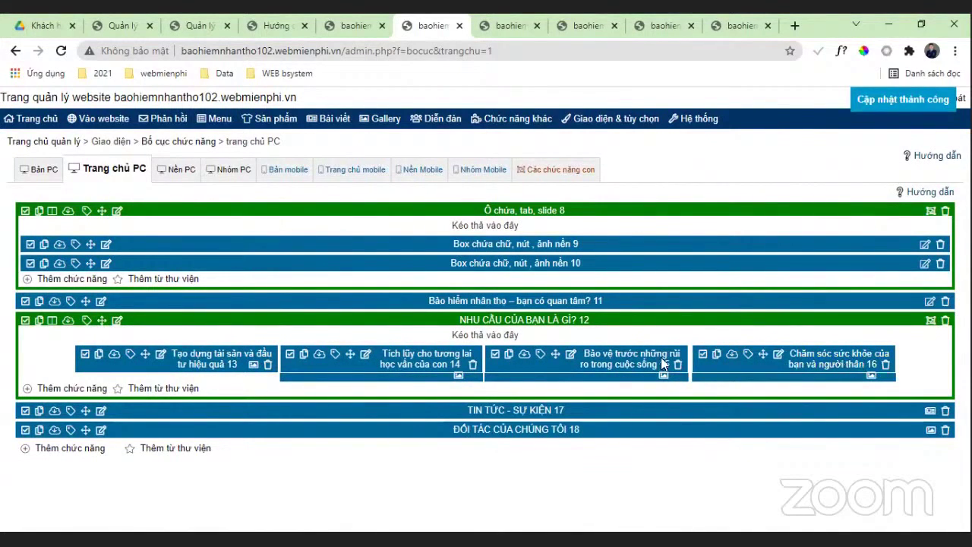
left_click(790, 361)
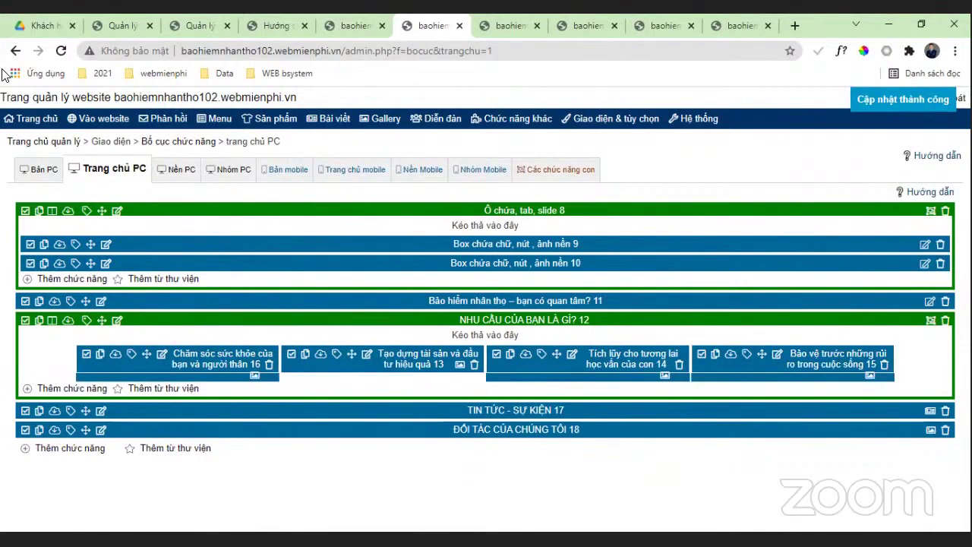
Step: Browse the live insurance homepage in a new tab, then return to the admin layout page
left_click(99, 118)
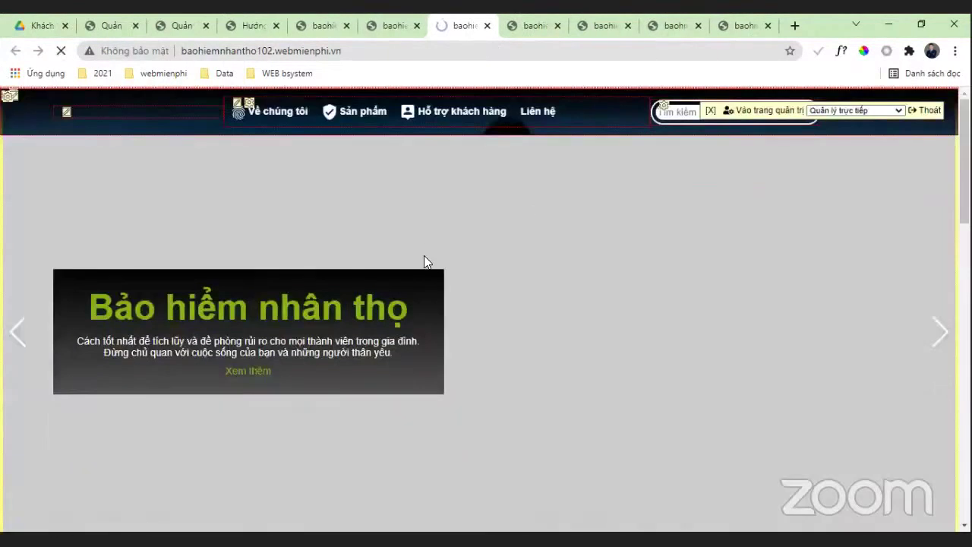
scroll(896, 276, "down", 5)
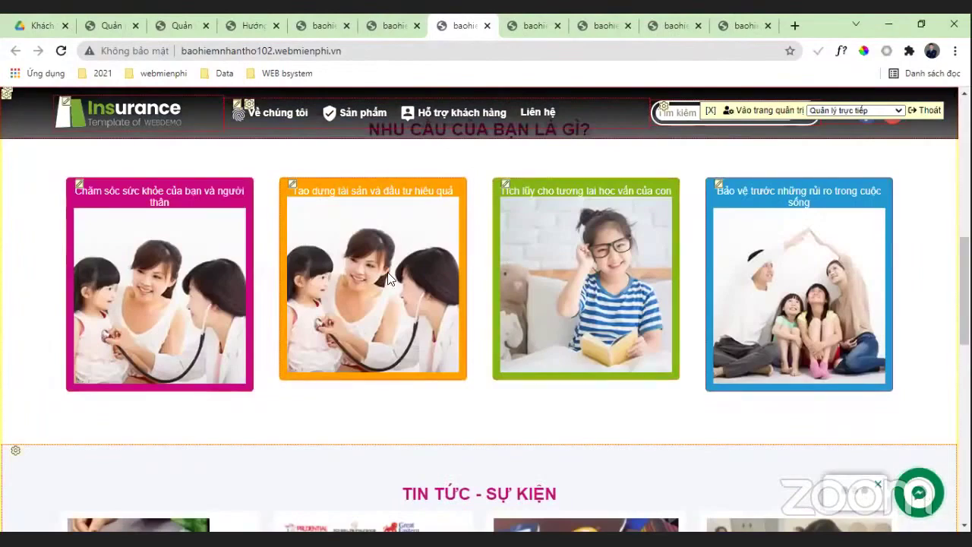
scroll(473, 277, "down", 4)
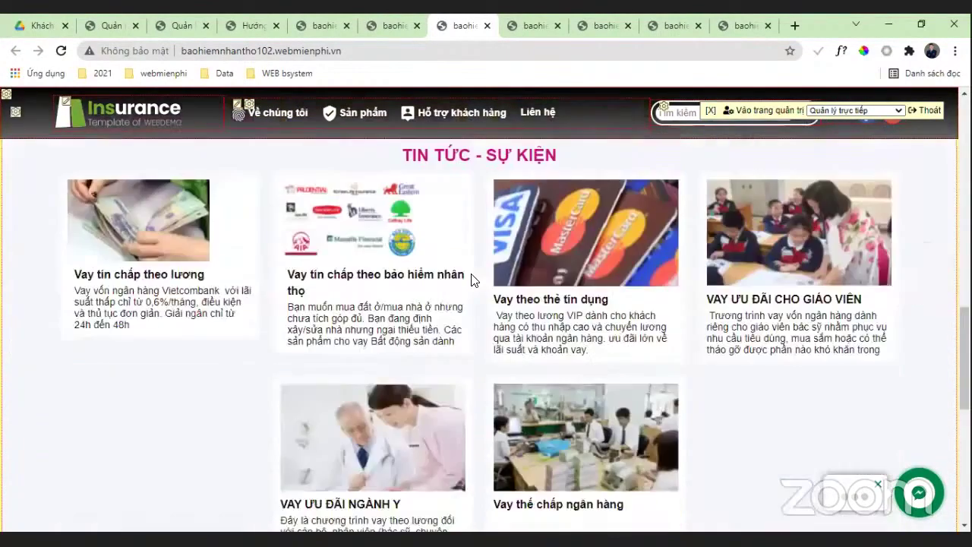
scroll(471, 280, "down", 4)
scroll(630, 333, "up", 10)
scroll(76, 235, "down", 4)
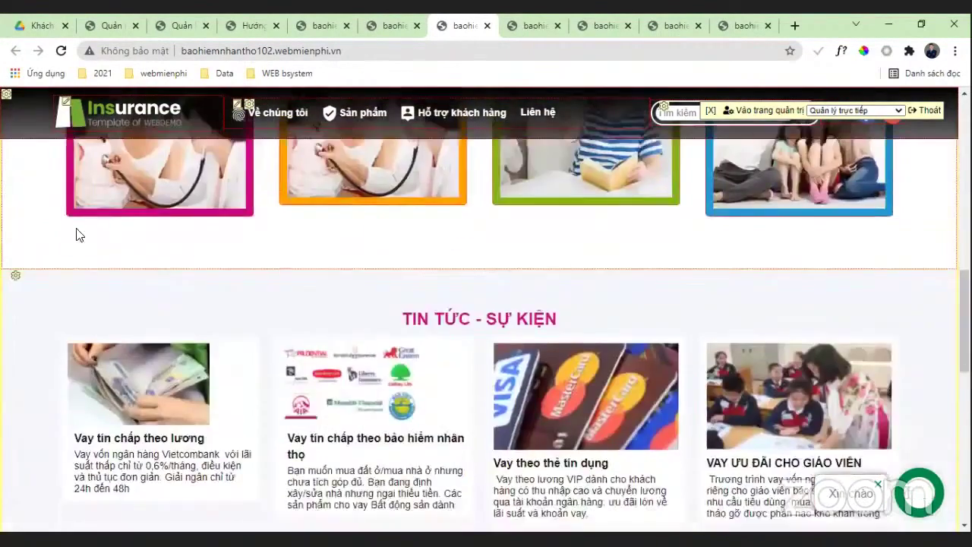
scroll(835, 260, "down", 2)
scroll(850, 271, "up", 2)
scroll(759, 243, "down", 2)
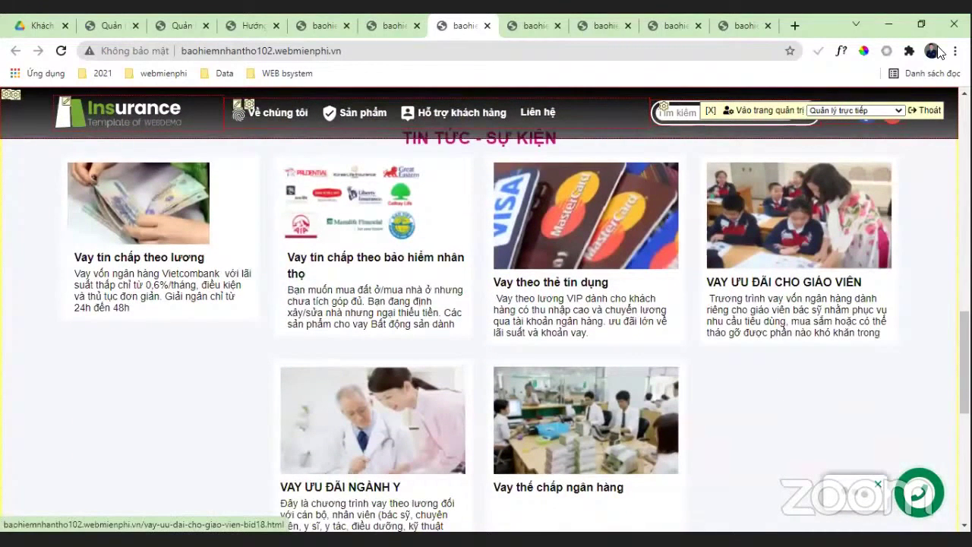
scroll(688, 259, "up", 5)
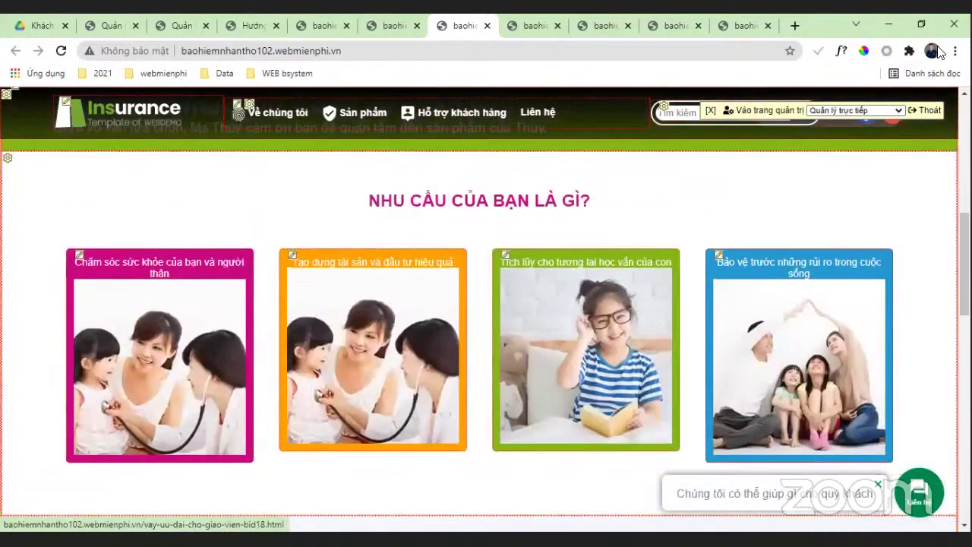
left_click(407, 27)
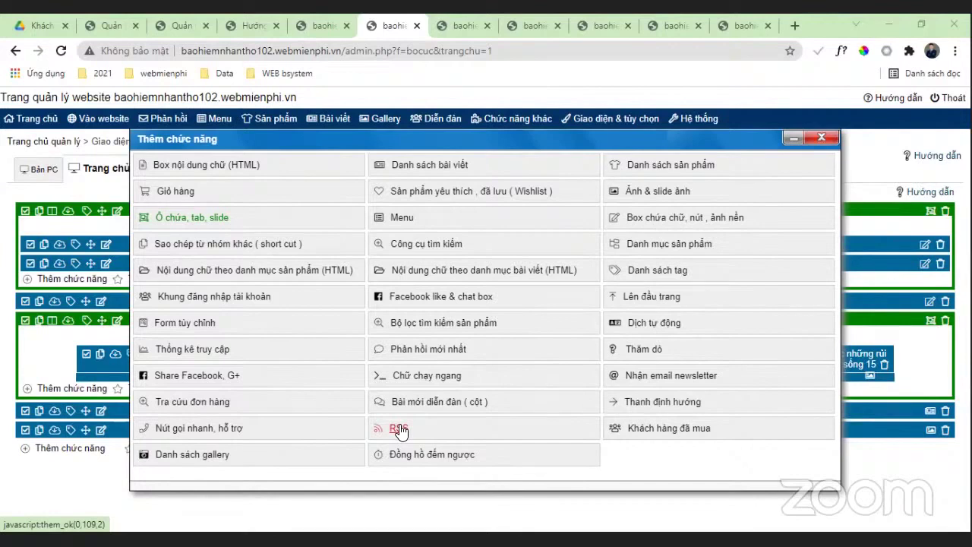
Step: Add a Dịch tự động block to the PC homepage layout, then go to Mẫu cài đặt nhanh
left_click(672, 327)
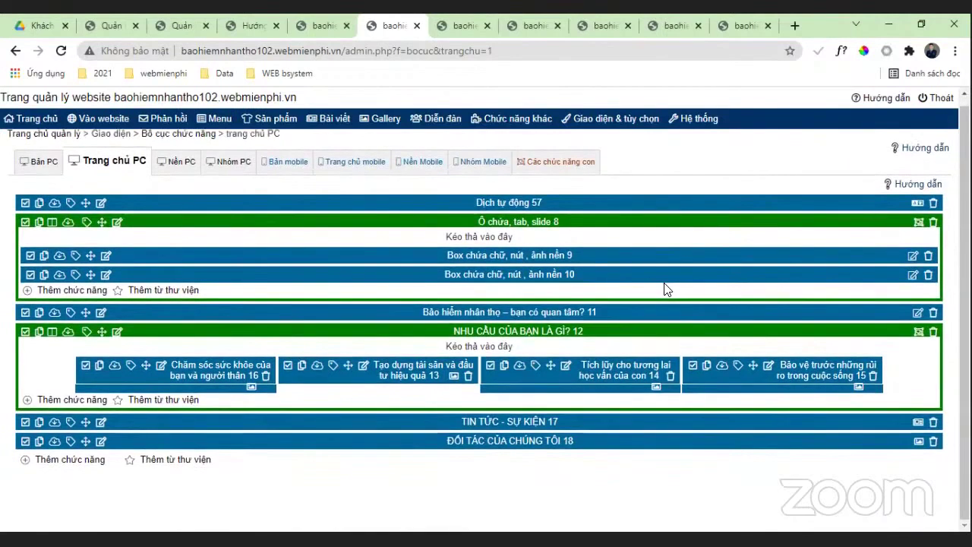
left_click(70, 466)
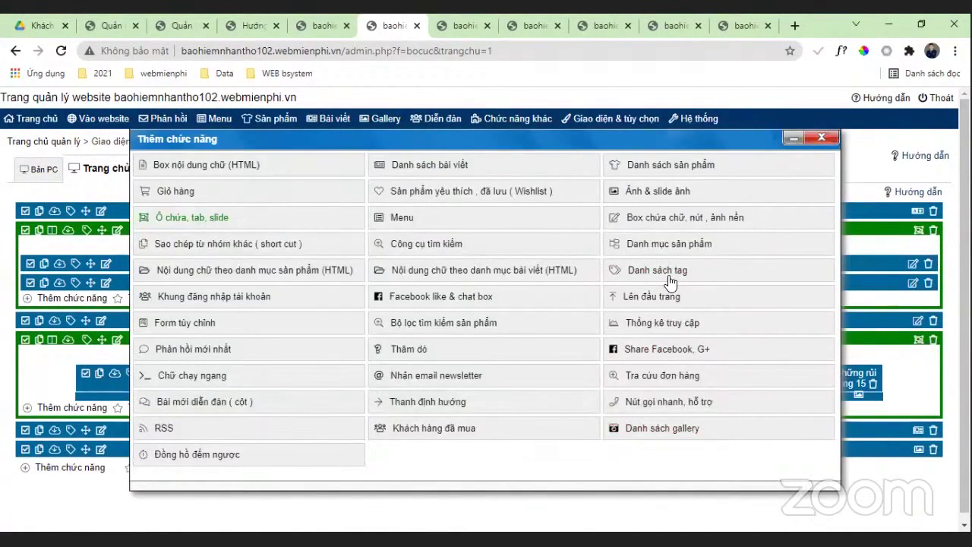
left_click(826, 137)
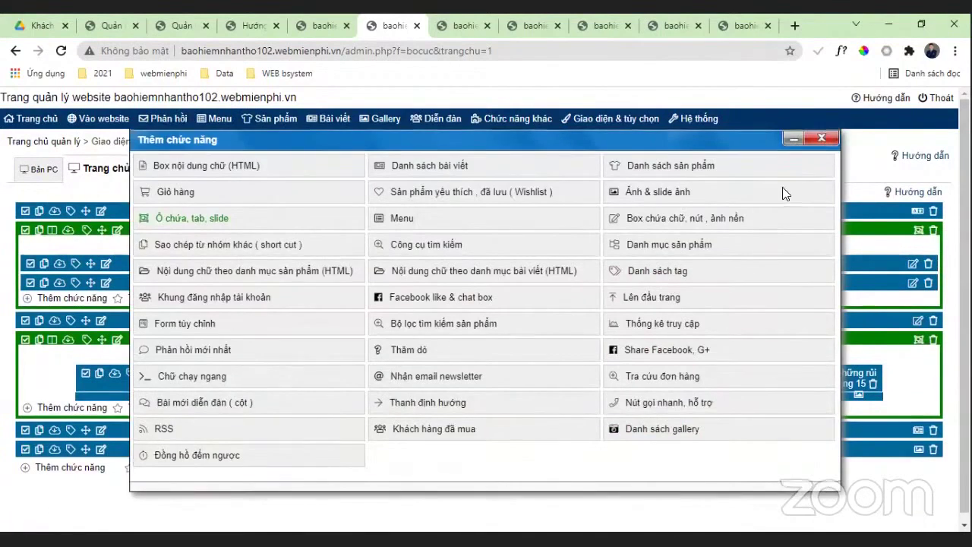
mouse_move(623, 135)
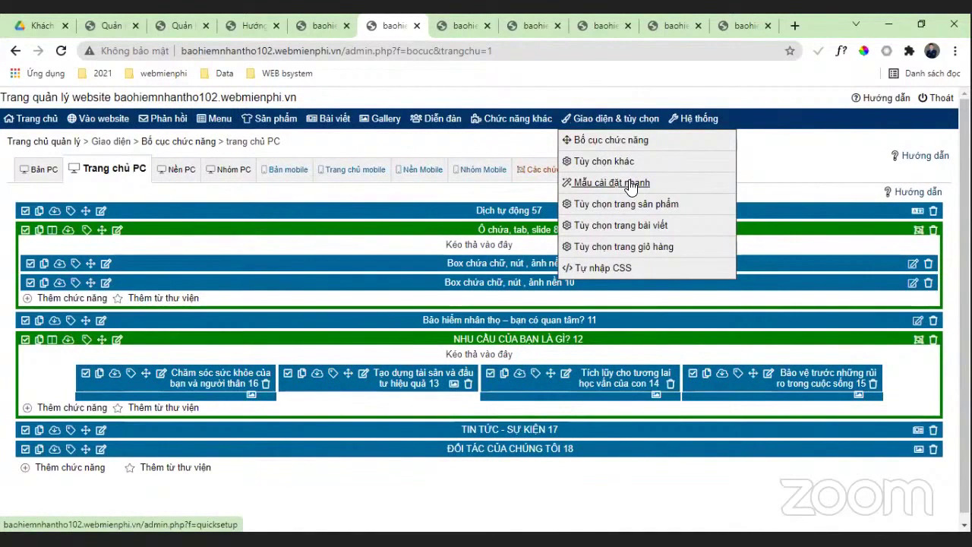
left_click(630, 186)
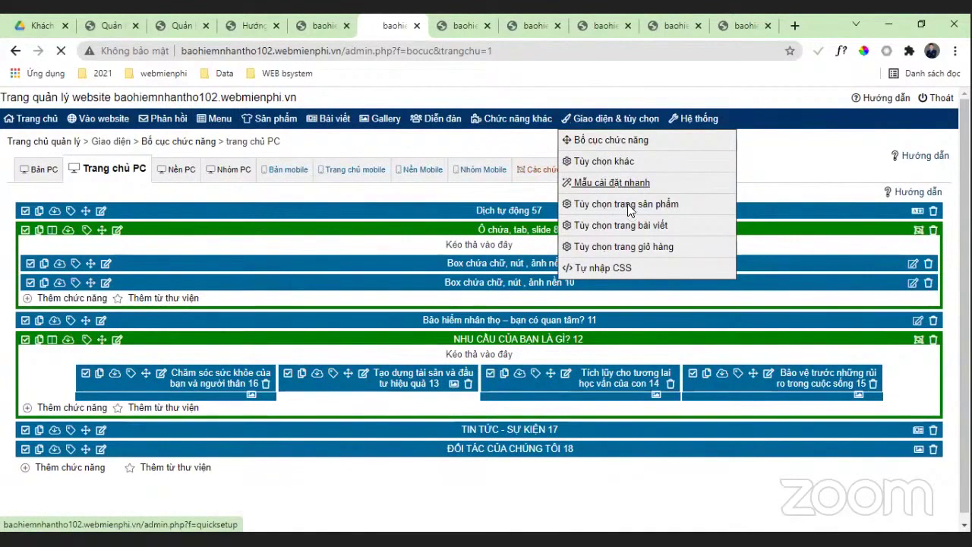
Step: Scroll through the template thumbnails and back up to the category filters
scroll(152, 334, "down", 6)
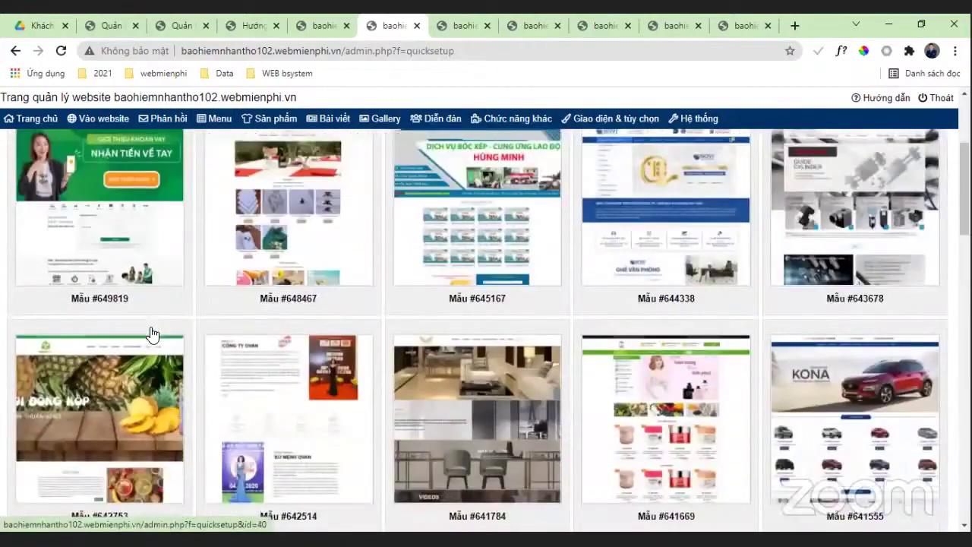
scroll(152, 334, "down", 20)
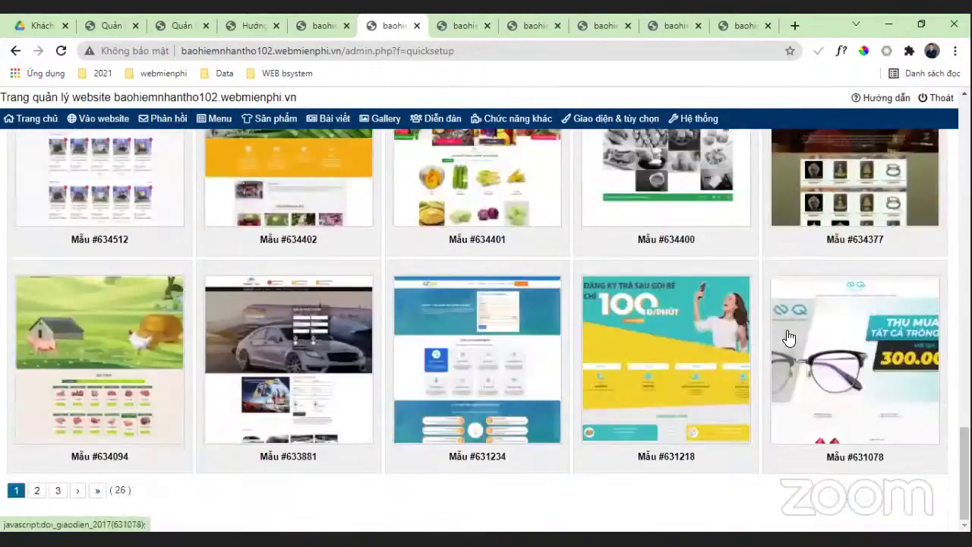
scroll(788, 338, "up", 15)
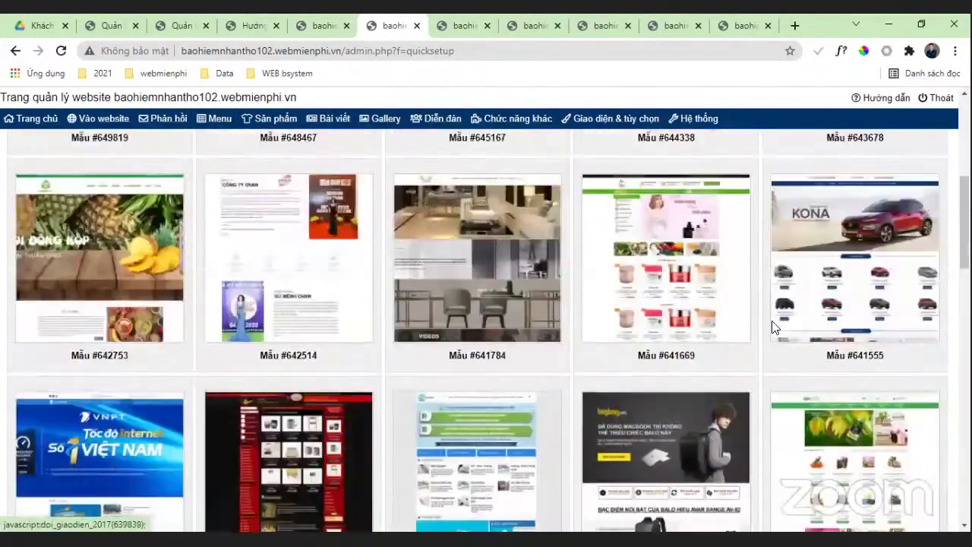
scroll(761, 317, "up", 3)
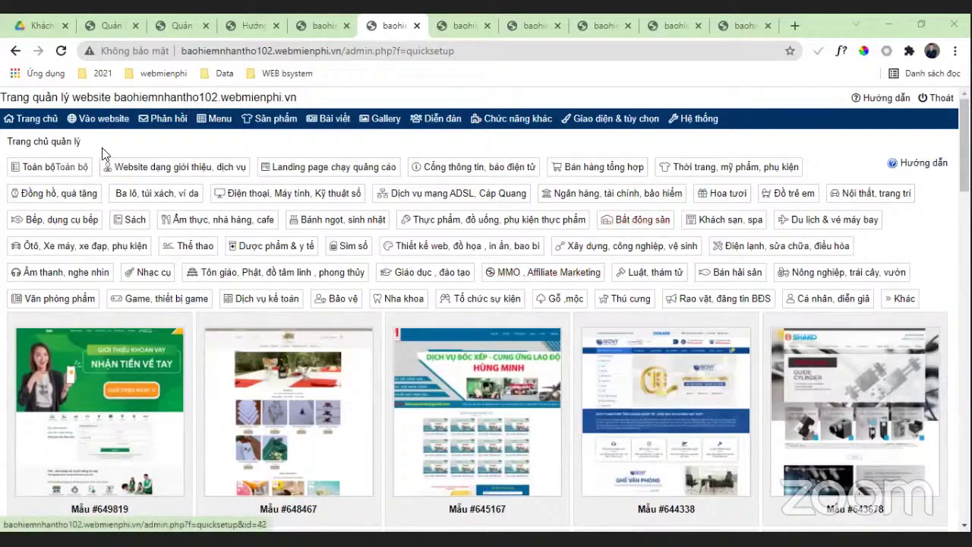
Step: Apply school template #609058 with all parts replaced and open the live Saigon Academy site
left_click(412, 196)
scroll(835, 258, "down", 2)
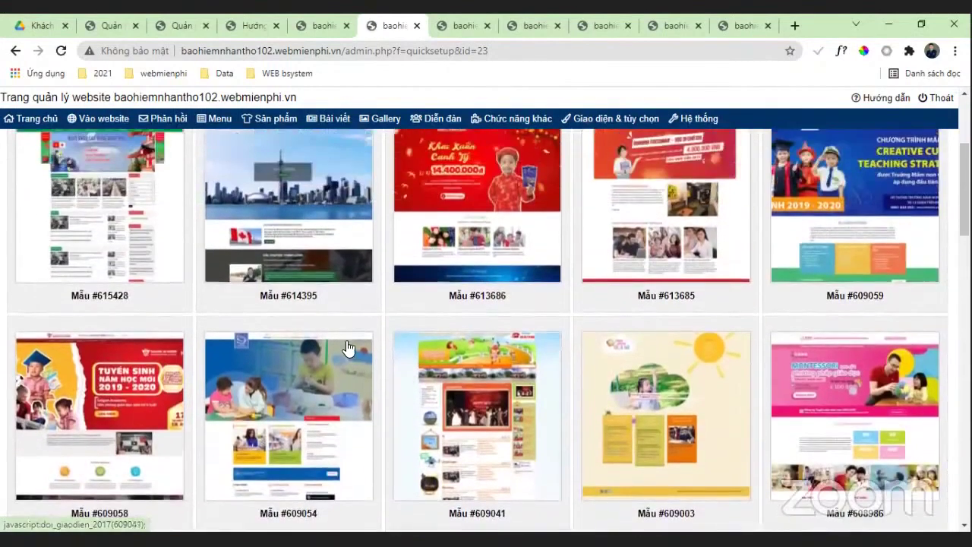
scroll(348, 348, "down", 1)
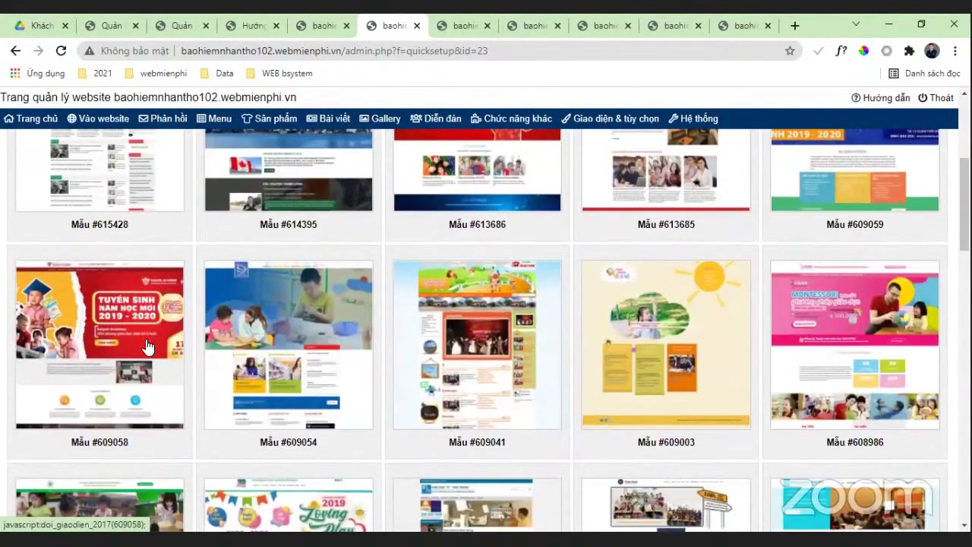
scroll(125, 357, "down", 1)
left_click(123, 282)
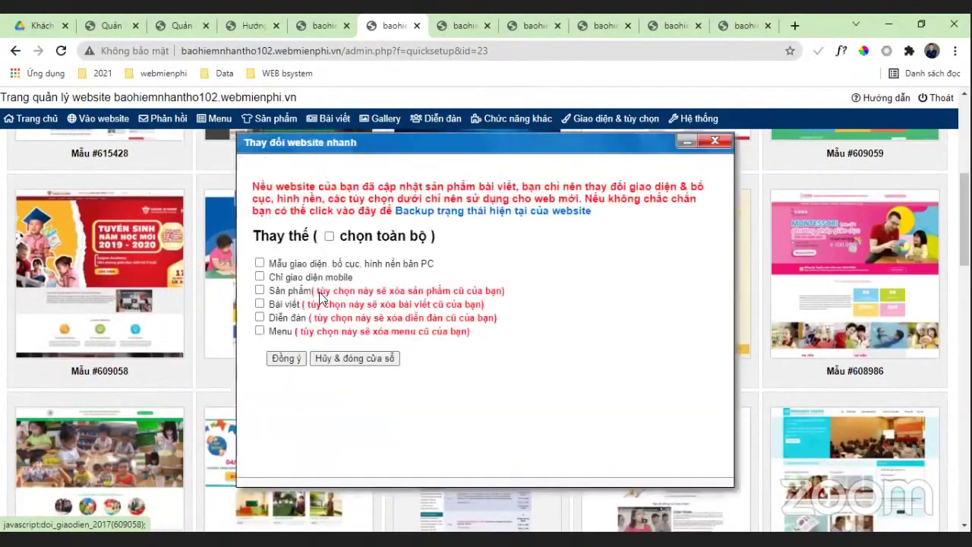
left_click(328, 236)
left_click(286, 358)
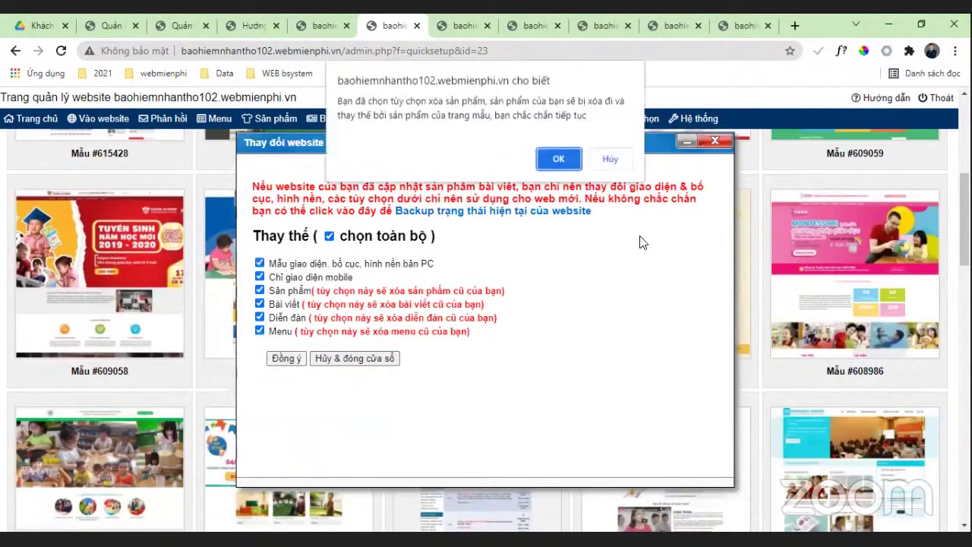
left_click(559, 161)
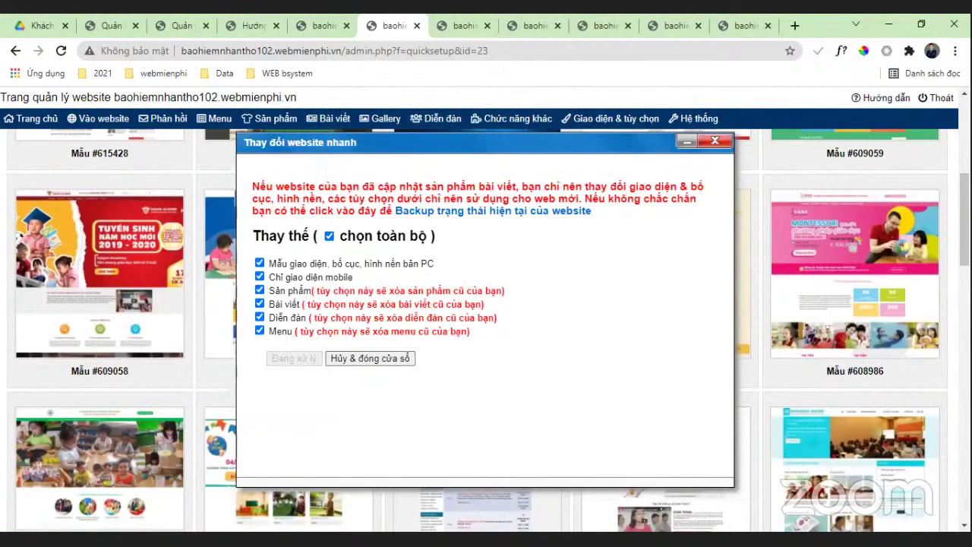
left_click(91, 125)
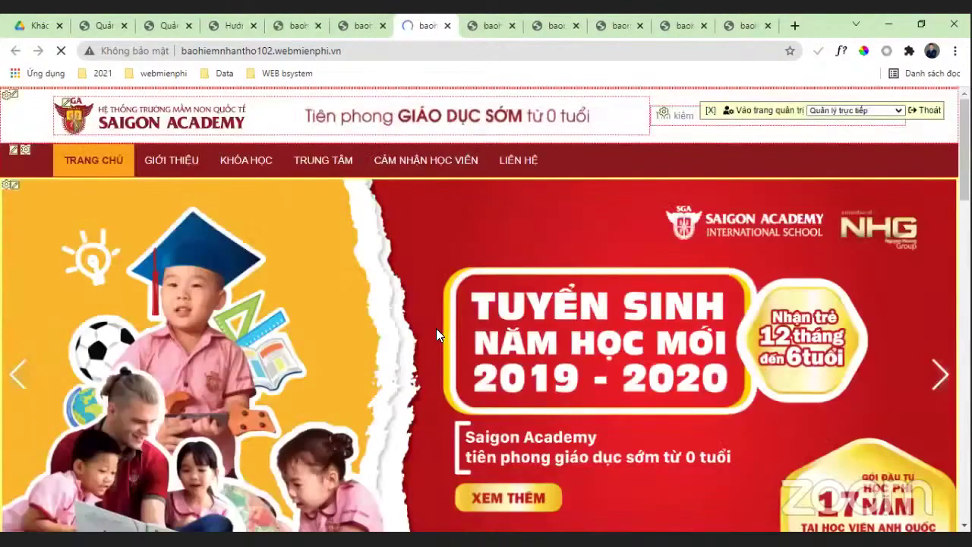
scroll(436, 331, "down", 3)
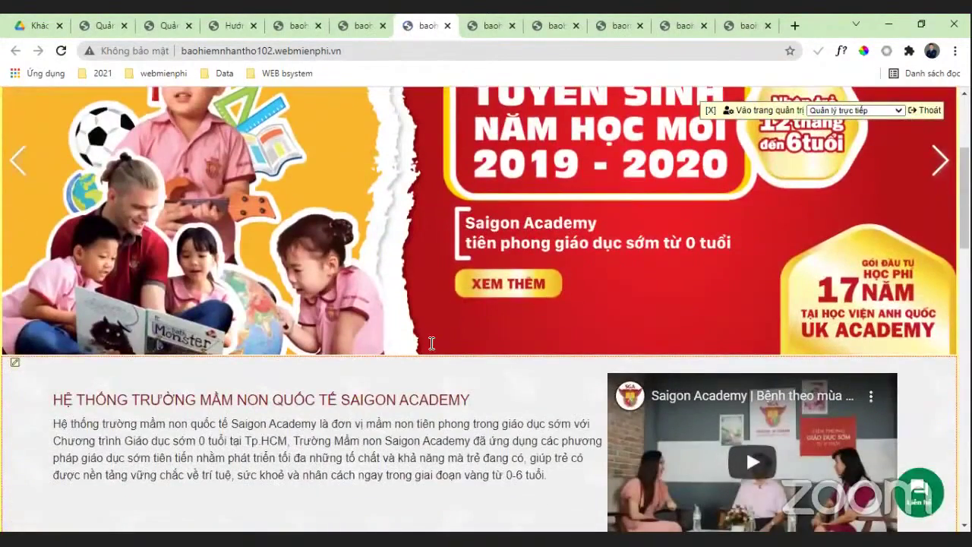
scroll(431, 344, "down", 5)
scroll(430, 343, "down", 10)
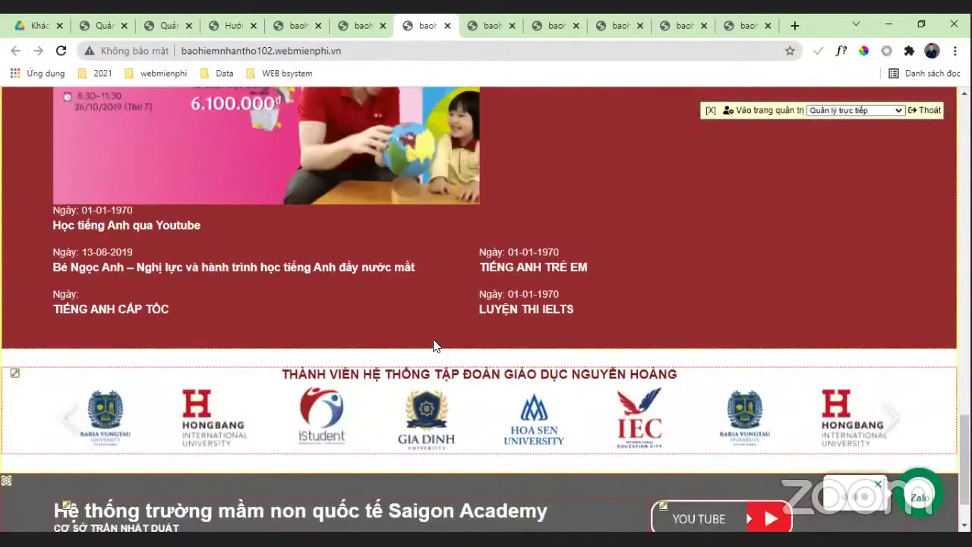
scroll(434, 347, "down", 1)
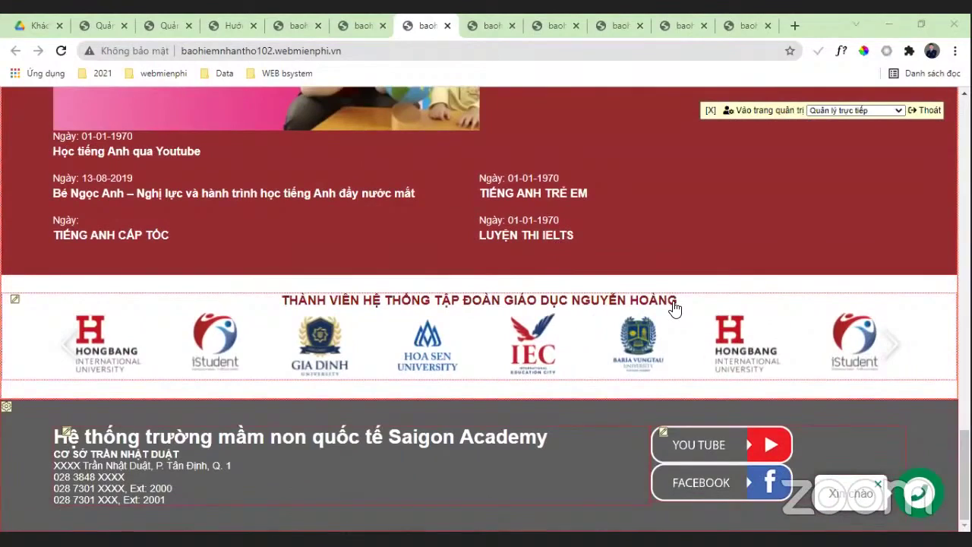
scroll(339, 332, "up", 4)
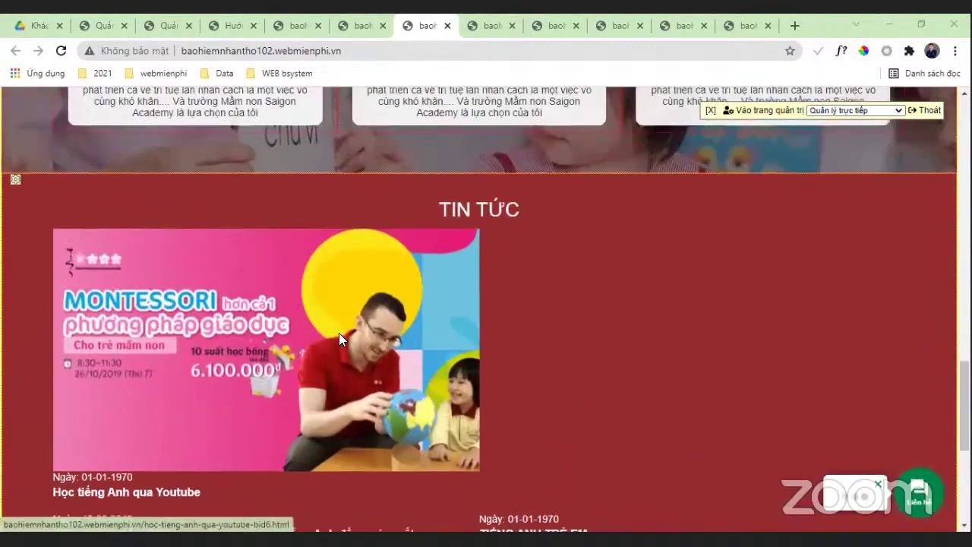
scroll(339, 333, "up", 15)
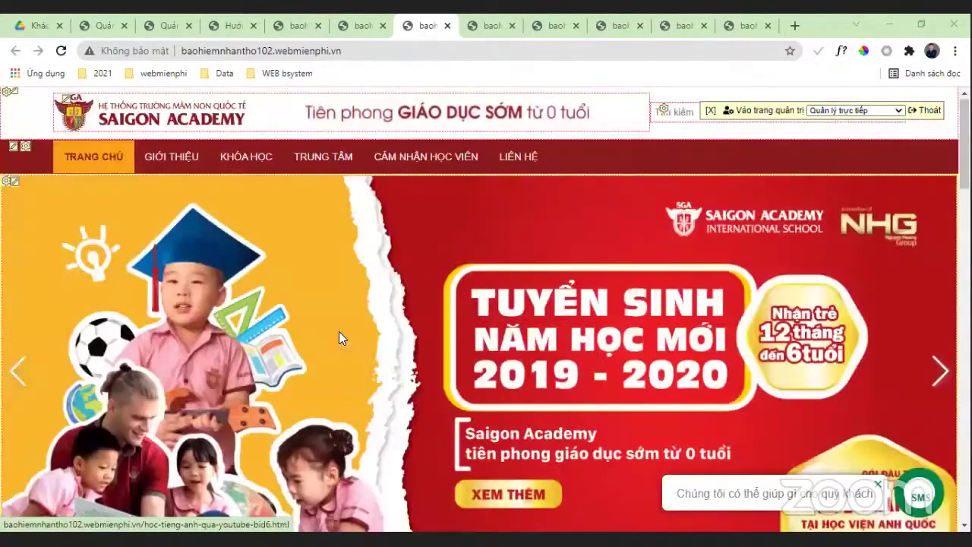
scroll(339, 337, "down", 10)
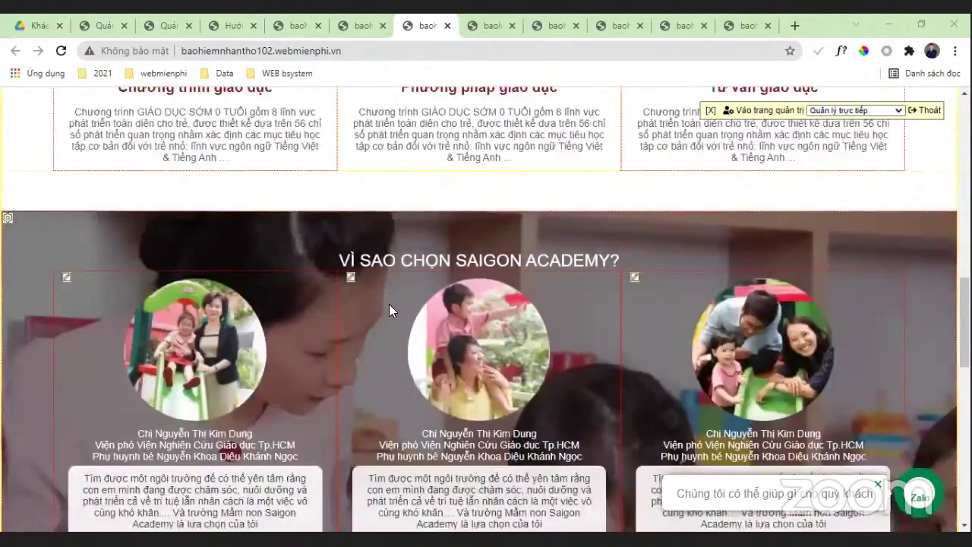
scroll(388, 309, "down", 8)
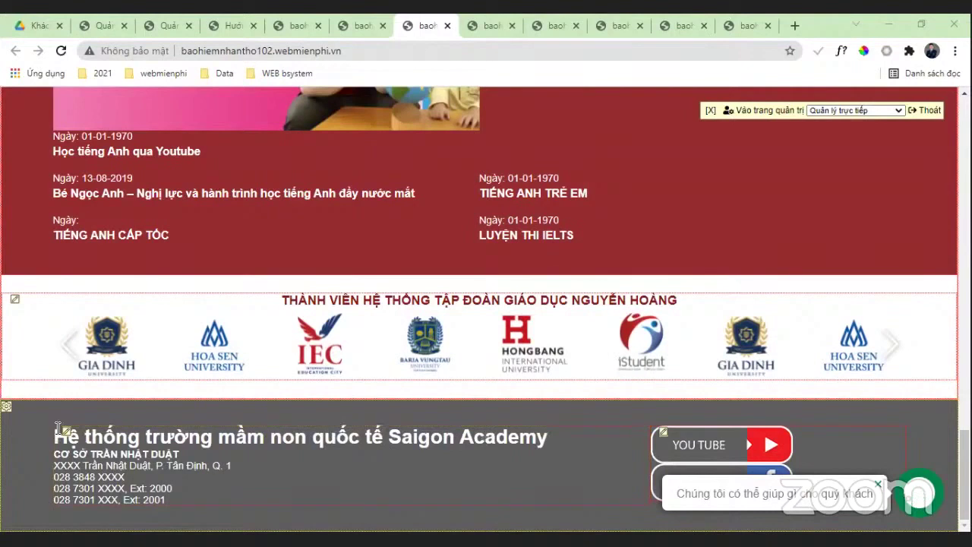
Step: Fill in the placeholder house number and district in the footer contact box address
left_click(66, 428)
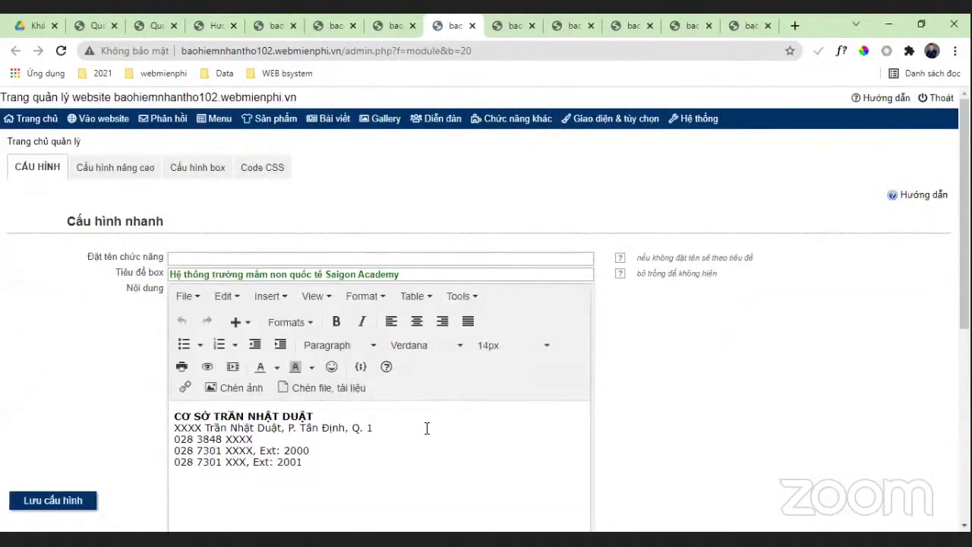
scroll(357, 387, "down", 1)
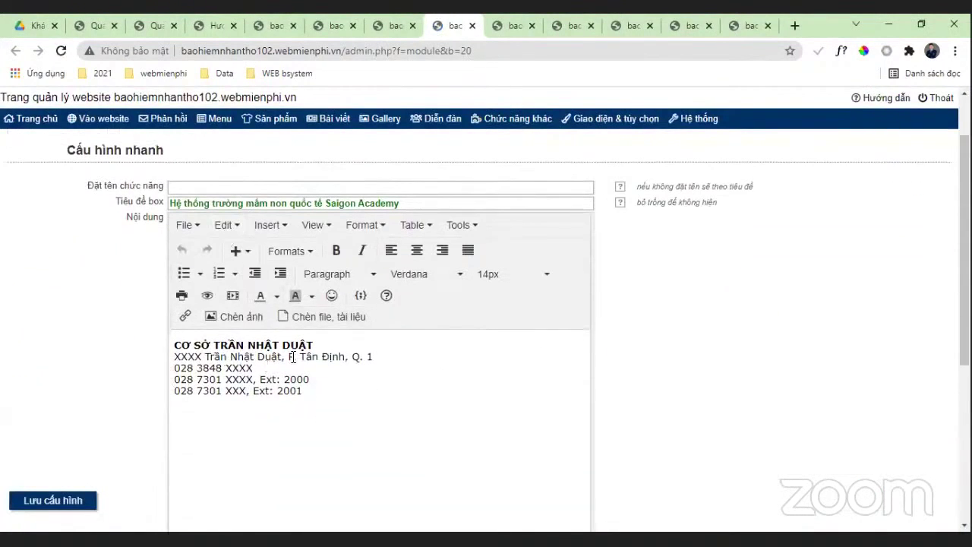
left_click_drag(203, 357, 160, 361)
type("123")
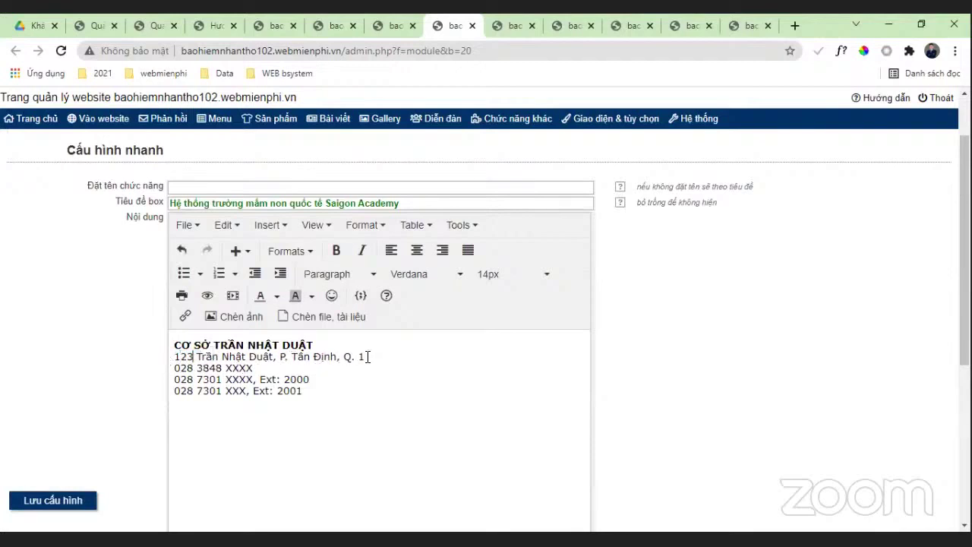
left_click_drag(368, 356, 354, 360)
type("Ha")
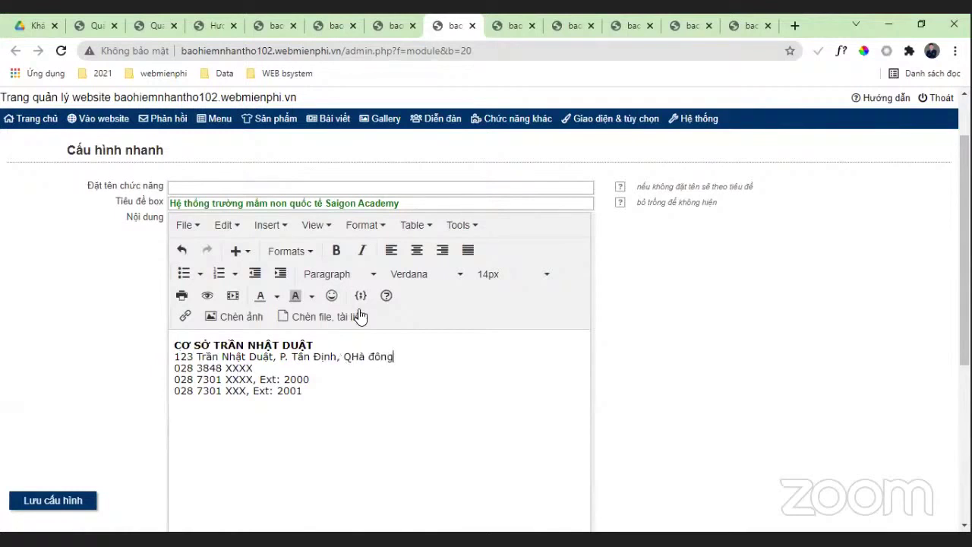
Step: Replace the XXXX phone placeholder with digits, save the box, and open the live site
left_click_drag(250, 368, 223, 368)
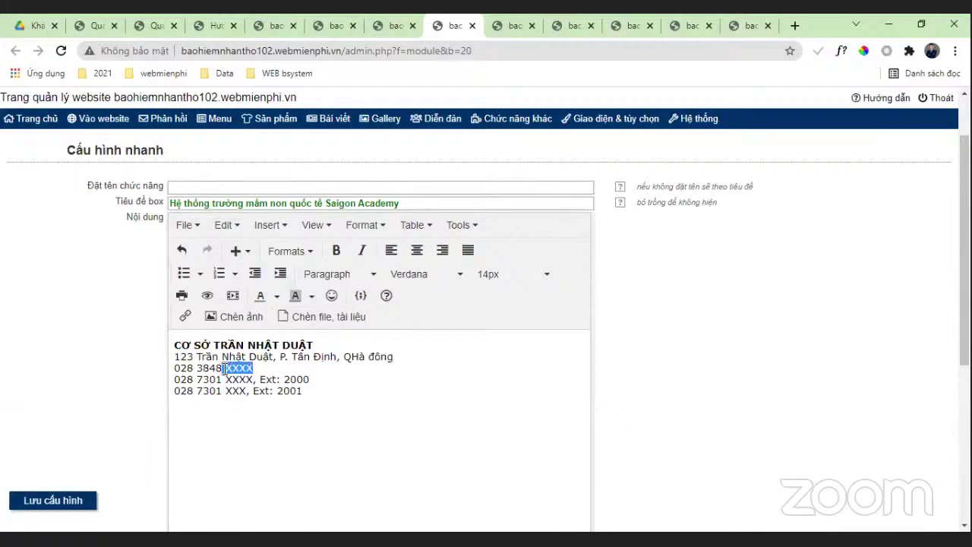
key("BackSpace")
type("1245")
left_click(34, 504)
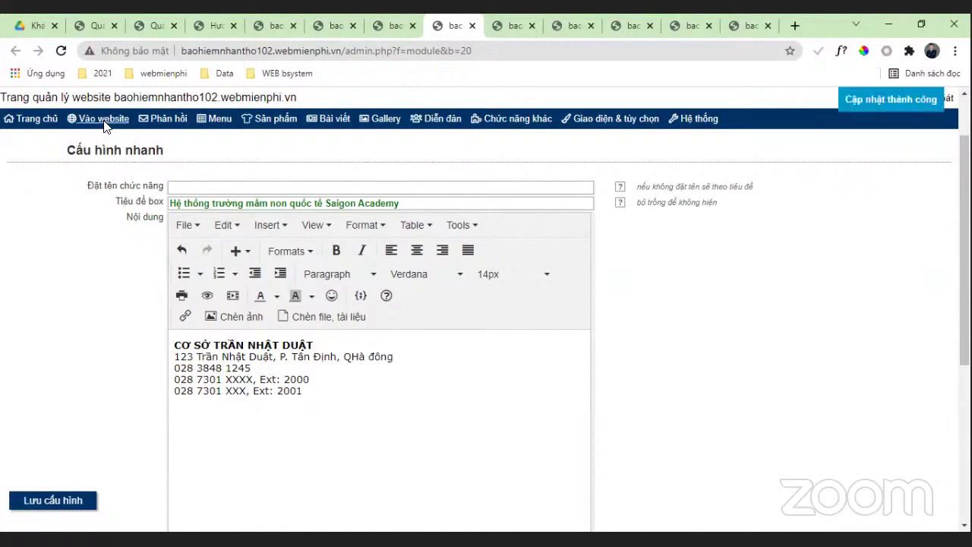
left_click(104, 126)
Step: Browse the Saigon Academy homepage, close the preview and duplicate admin tabs, and return to the template gallery
scroll(172, 360, "down", 10)
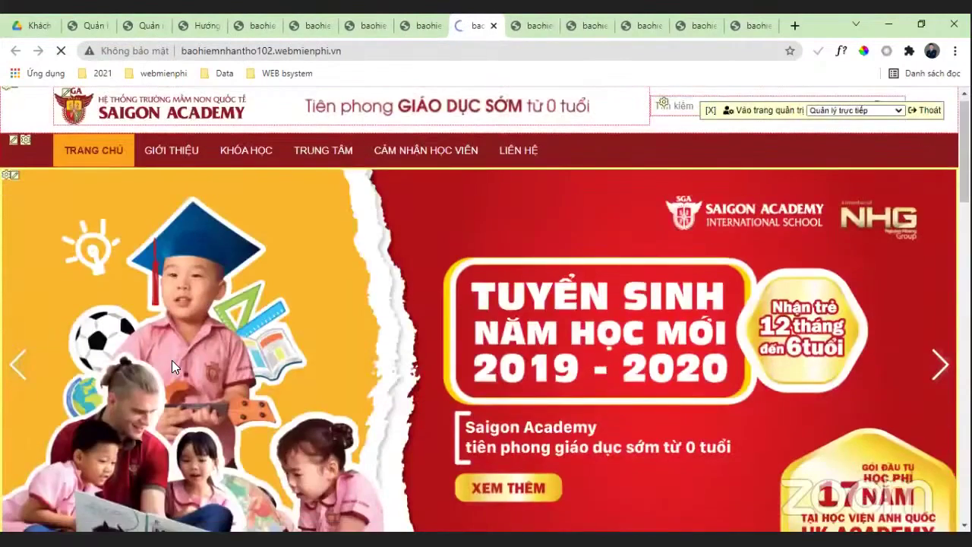
scroll(320, 345, "down", 7)
scroll(433, 271, "up", 6)
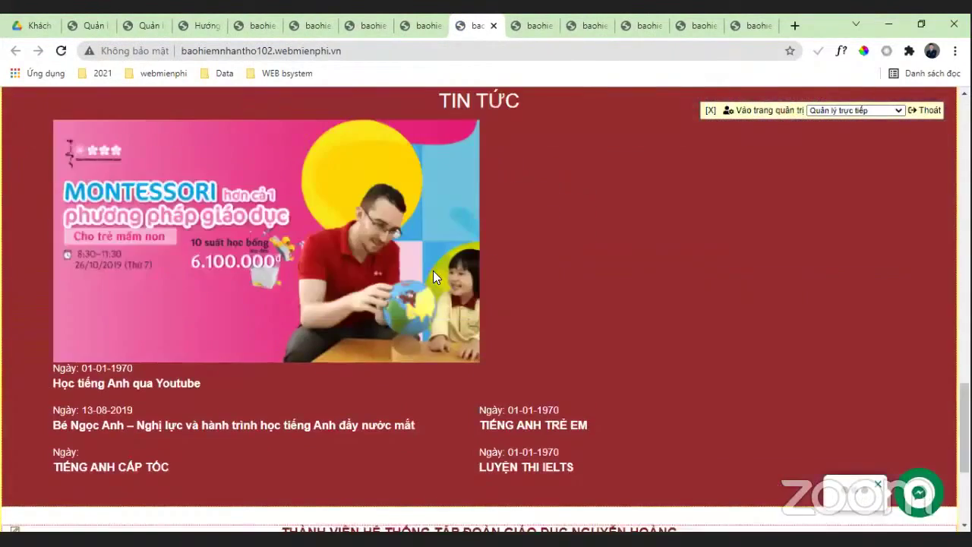
left_click(492, 25)
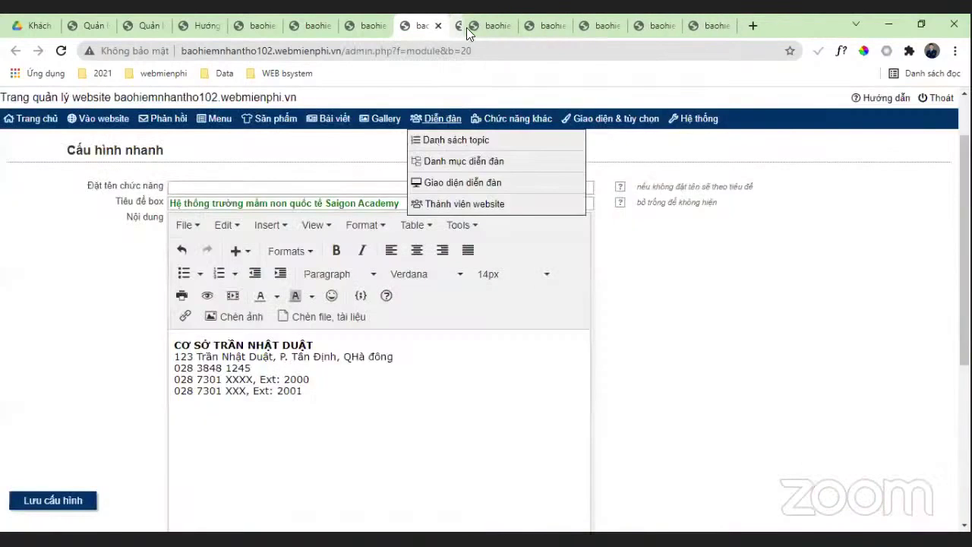
left_click(438, 25)
scroll(477, 247, "down", 10)
scroll(477, 247, "up", 1)
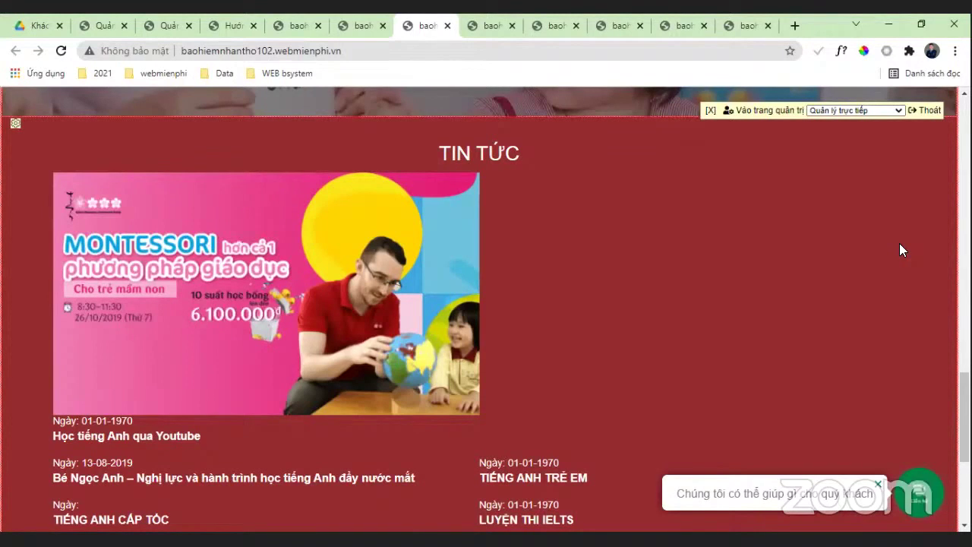
left_click(360, 25)
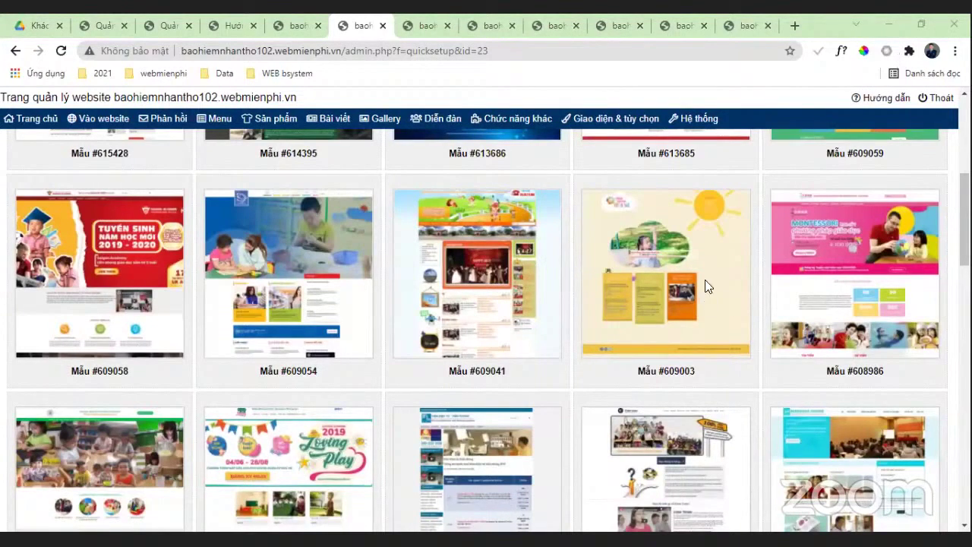
Step: Apply Nội thất, trang trí template #617079 with all parts replaced
scroll(705, 284, "up", 5)
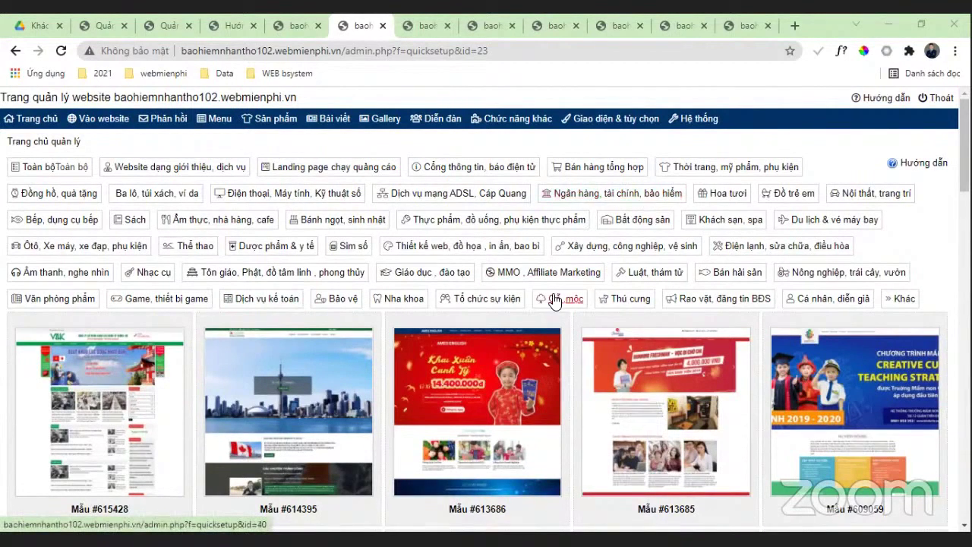
left_click(908, 195)
scroll(844, 311, "down", 3)
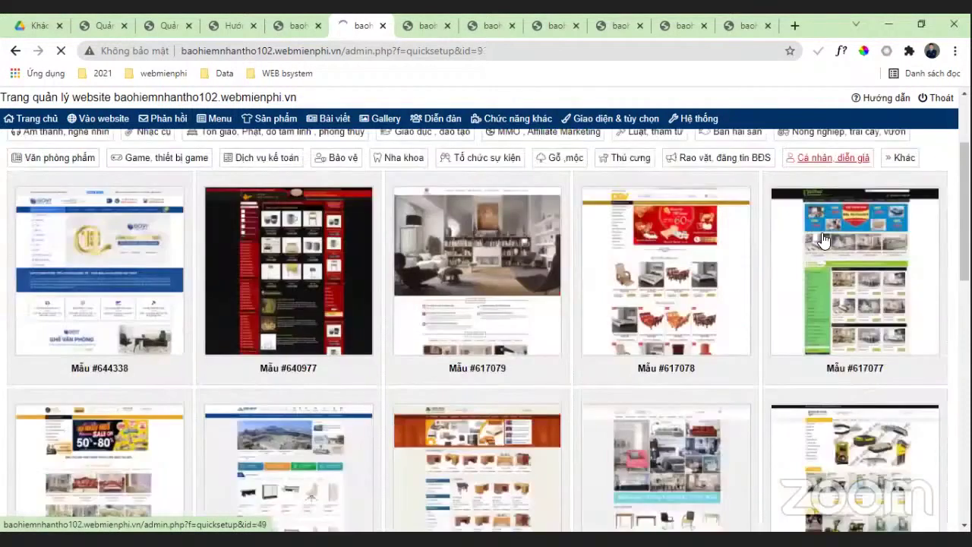
scroll(841, 274, "up", 1)
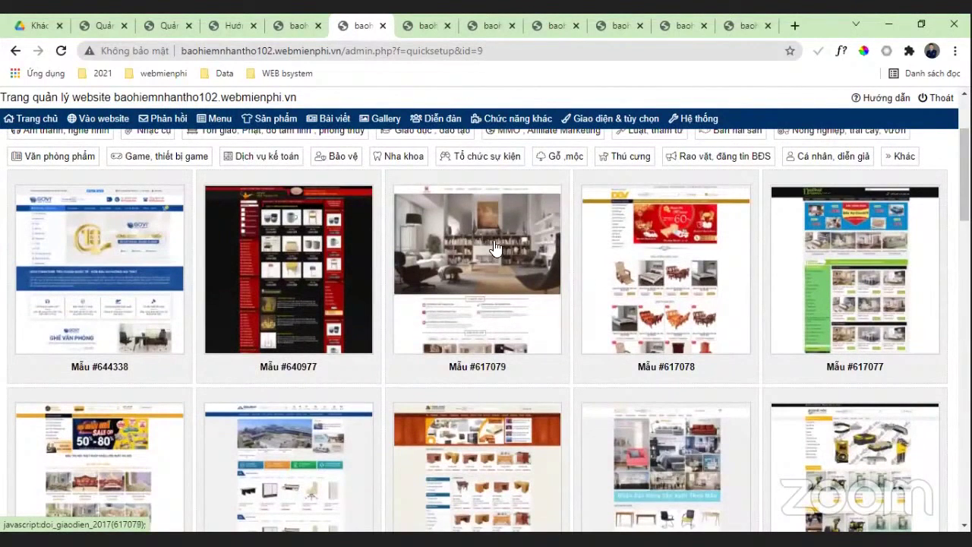
left_click(500, 251)
left_click(330, 237)
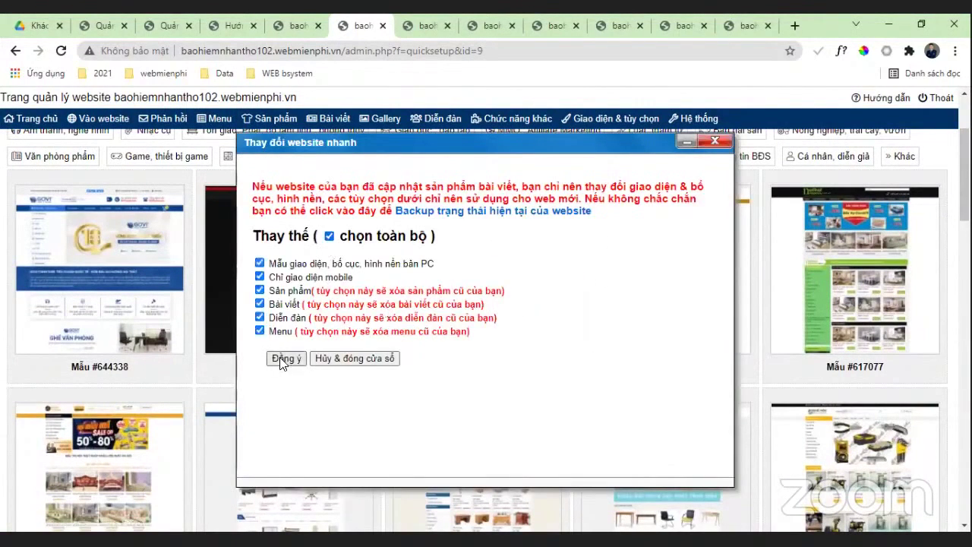
left_click(293, 358)
left_click(559, 156)
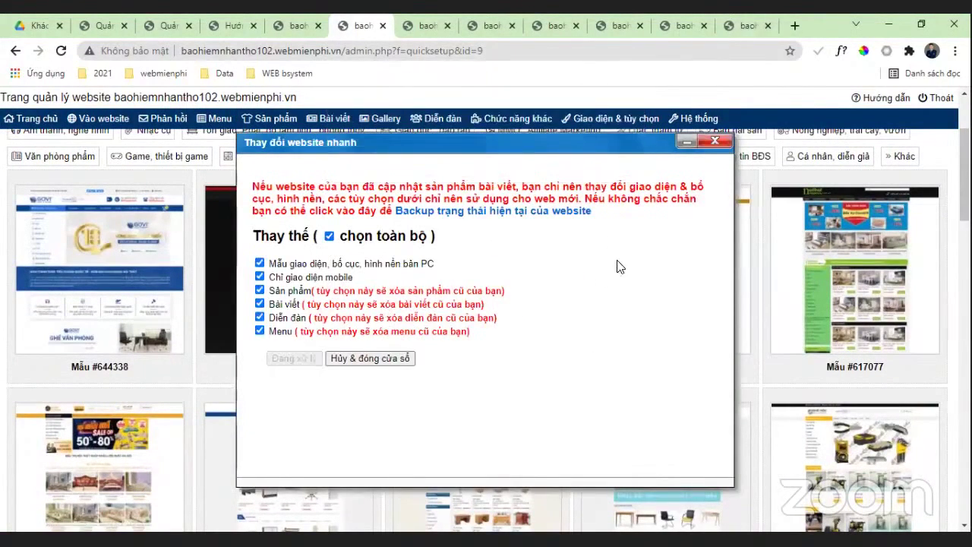
Step: Browse the new live site, filtering its interior projects to BIẾT THỰ
left_click(38, 120)
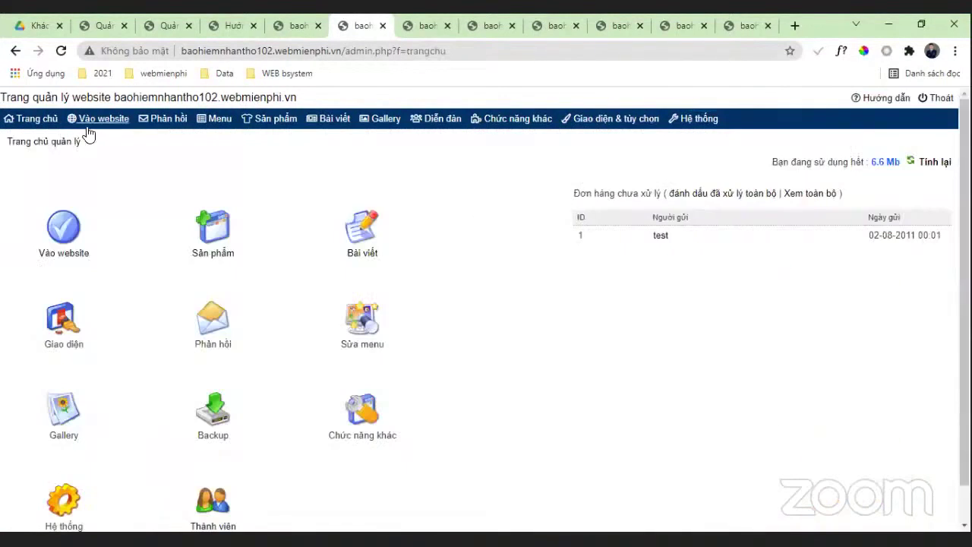
left_click(88, 129)
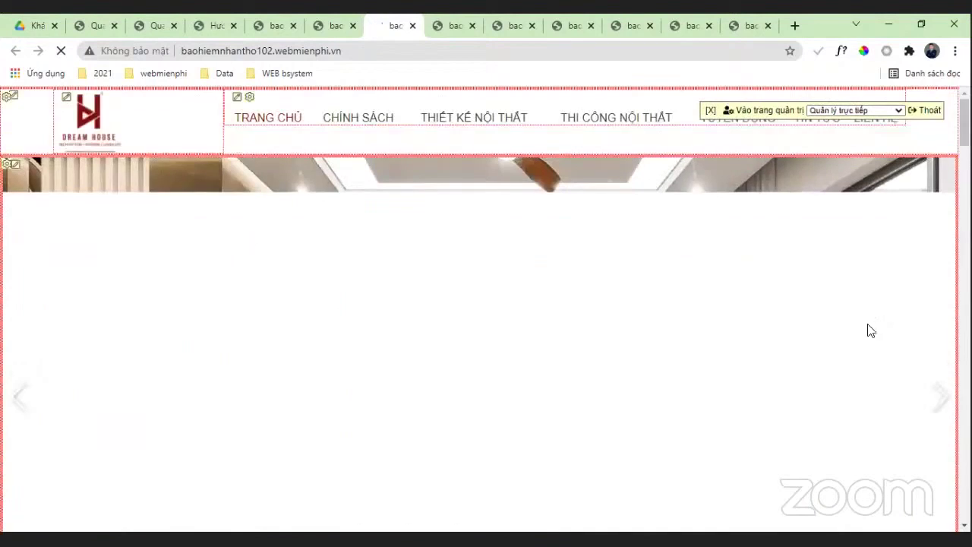
scroll(846, 286, "down", 5)
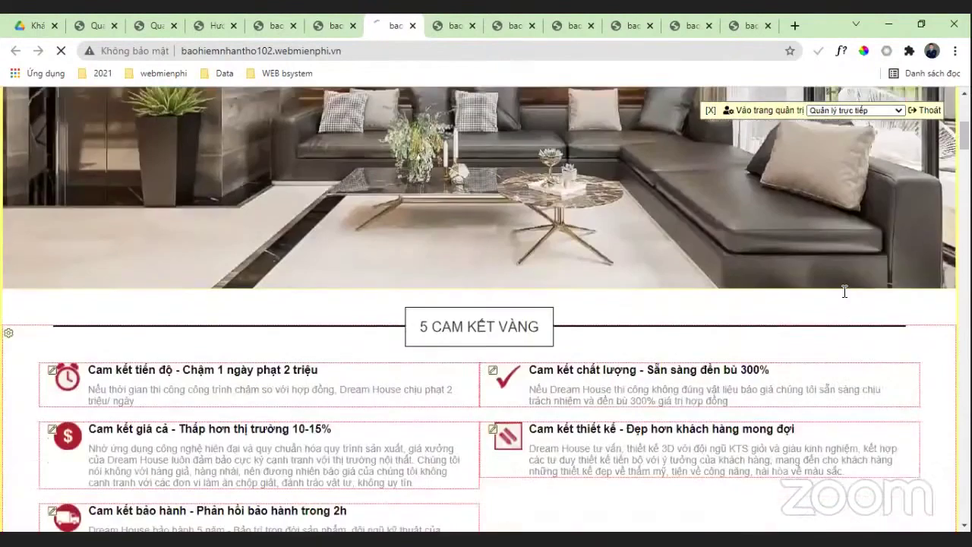
scroll(844, 291, "down", 10)
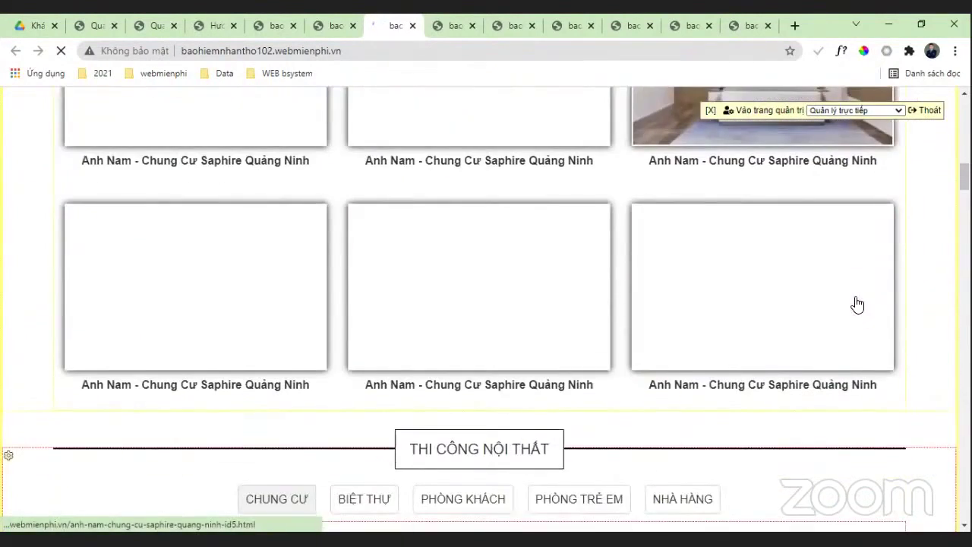
scroll(865, 265, "down", 5)
scroll(951, 252, "up", 5)
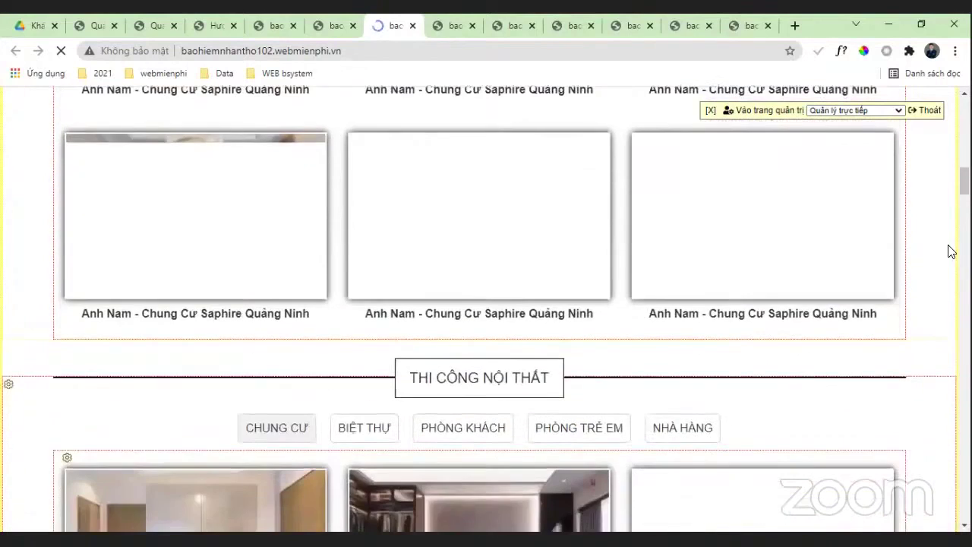
scroll(951, 251, "down", 3)
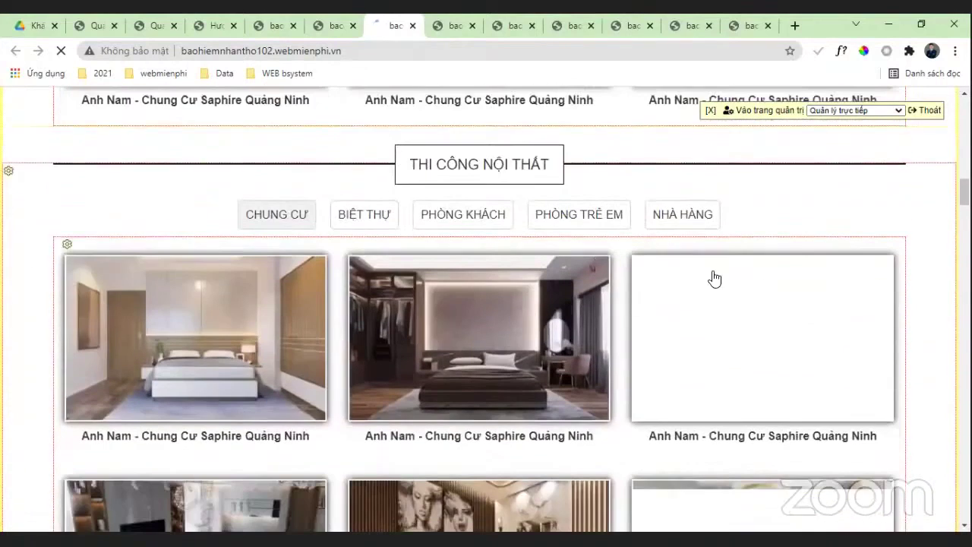
left_click(343, 219)
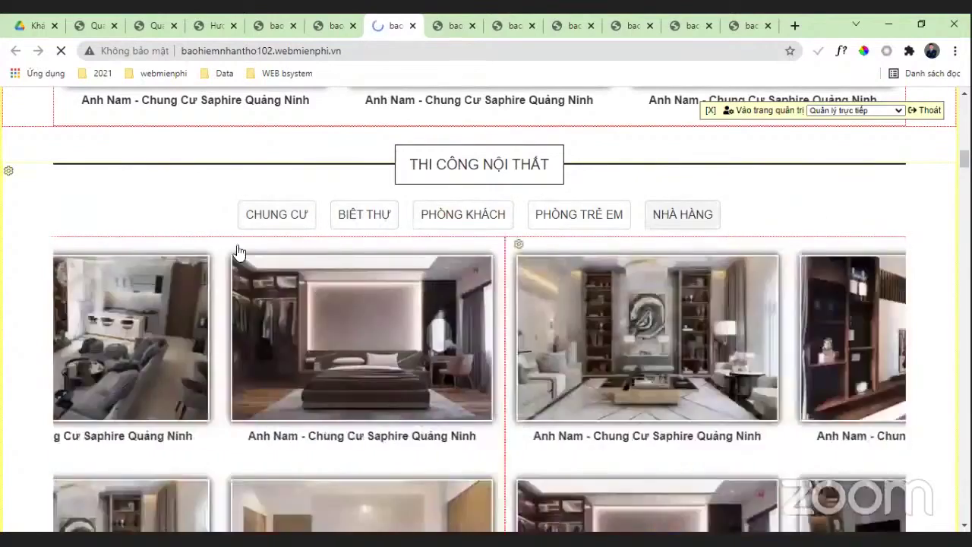
scroll(33, 174, "up", 3)
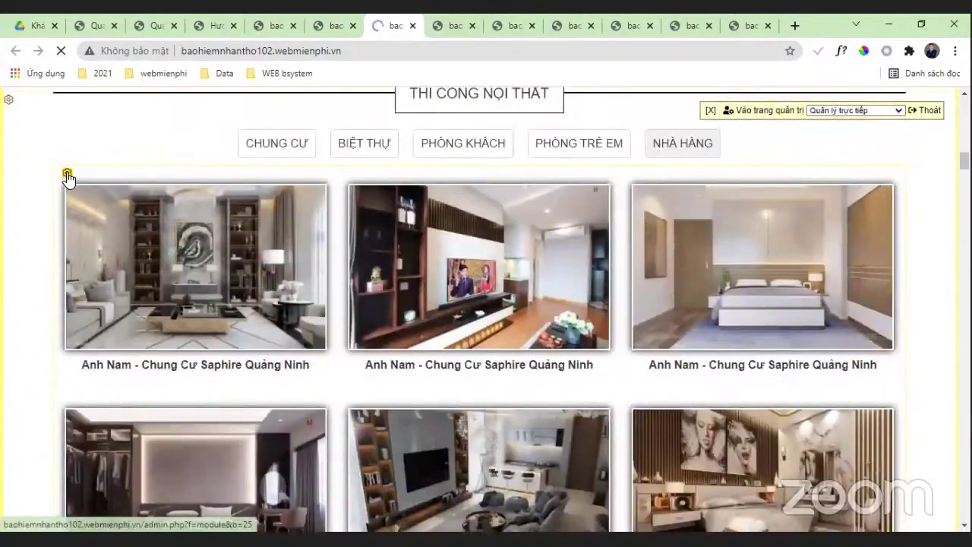
scroll(691, 294, "down", 10)
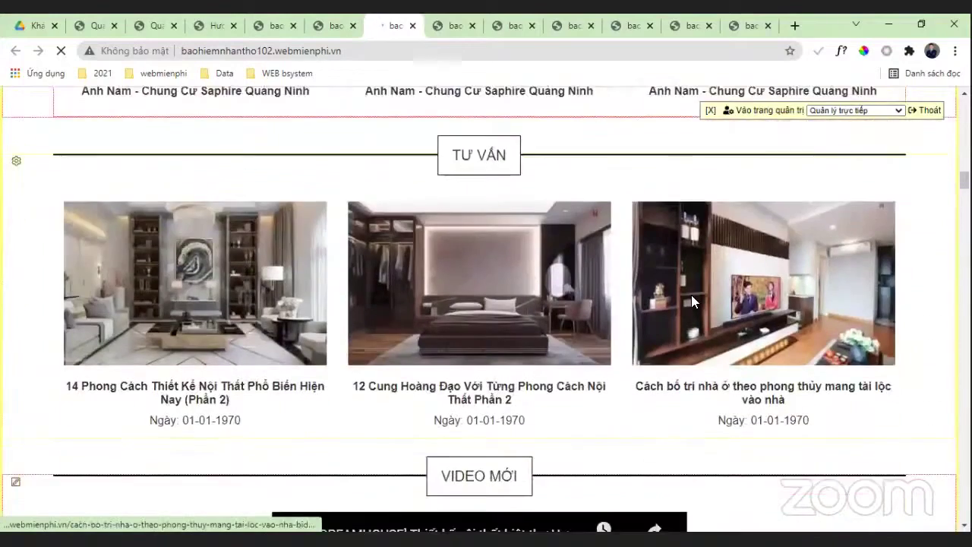
scroll(829, 269, "down", 3)
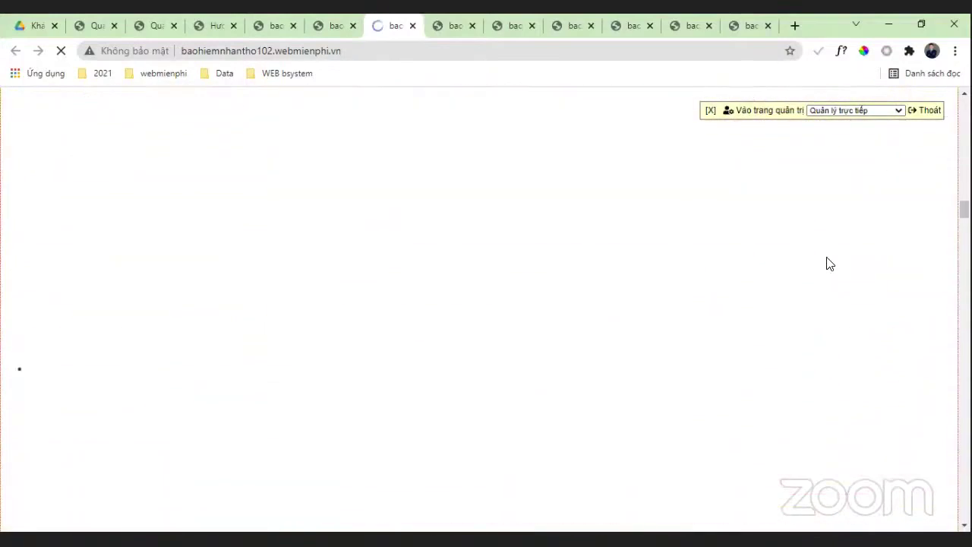
scroll(480, 354, "down", 3)
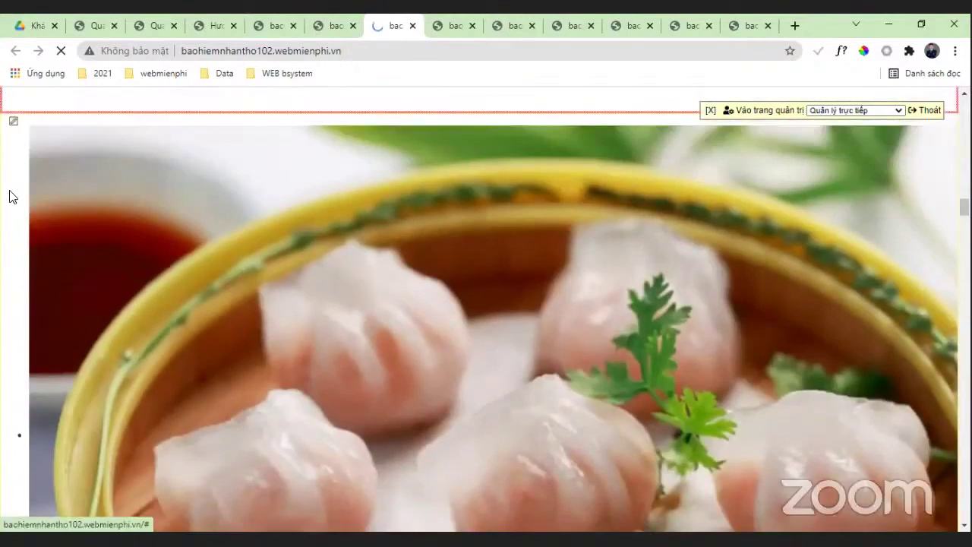
Step: Inspect the dumpling image block settings, close leftover tabs, and return to the admin home
left_click(11, 195)
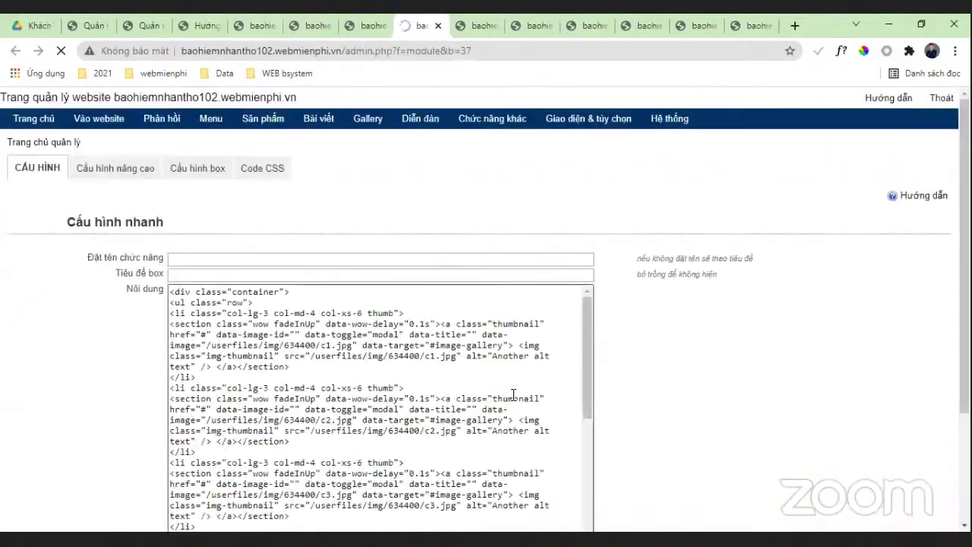
scroll(486, 402, "down", 6)
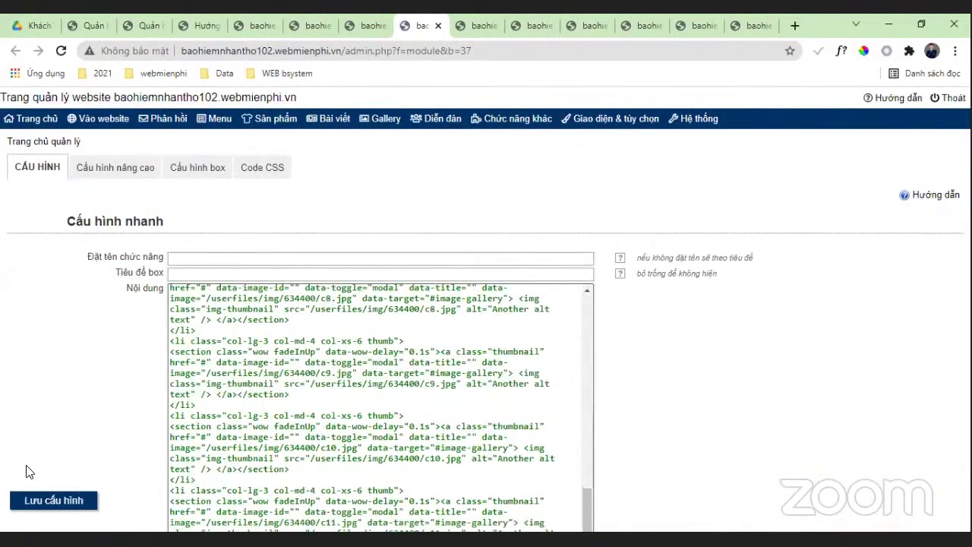
left_click(438, 26)
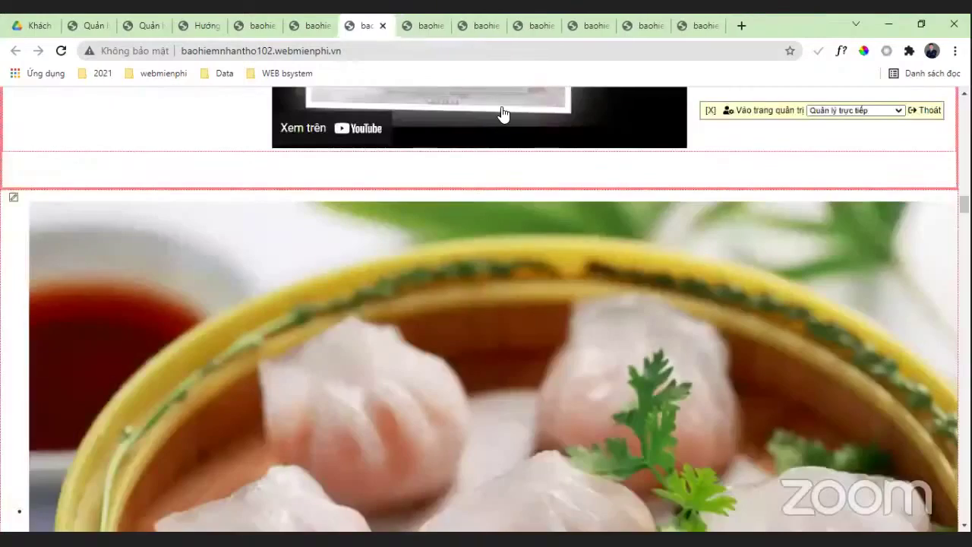
left_click(383, 26)
left_click(314, 26)
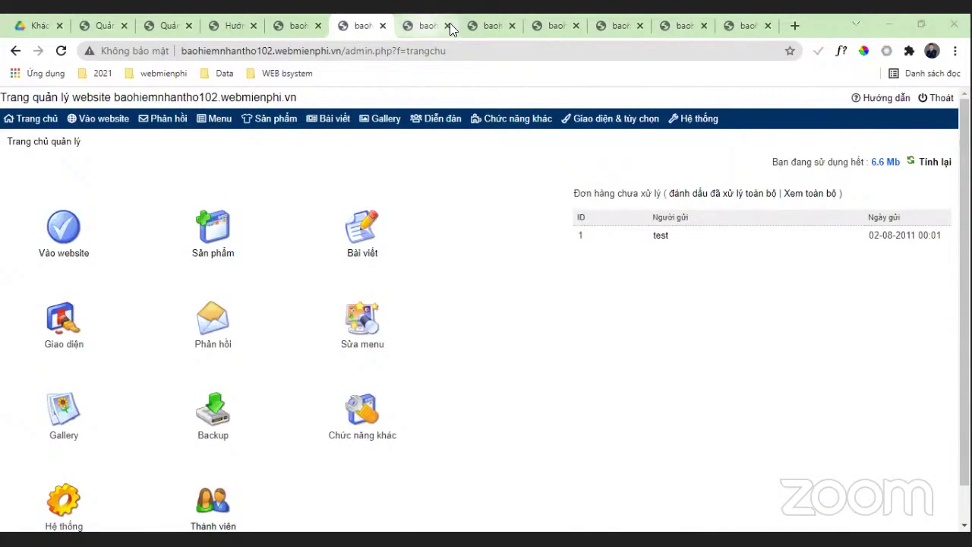
Step: Close the leftover news and insurance preview tabs
left_click(443, 26)
left_click(448, 26)
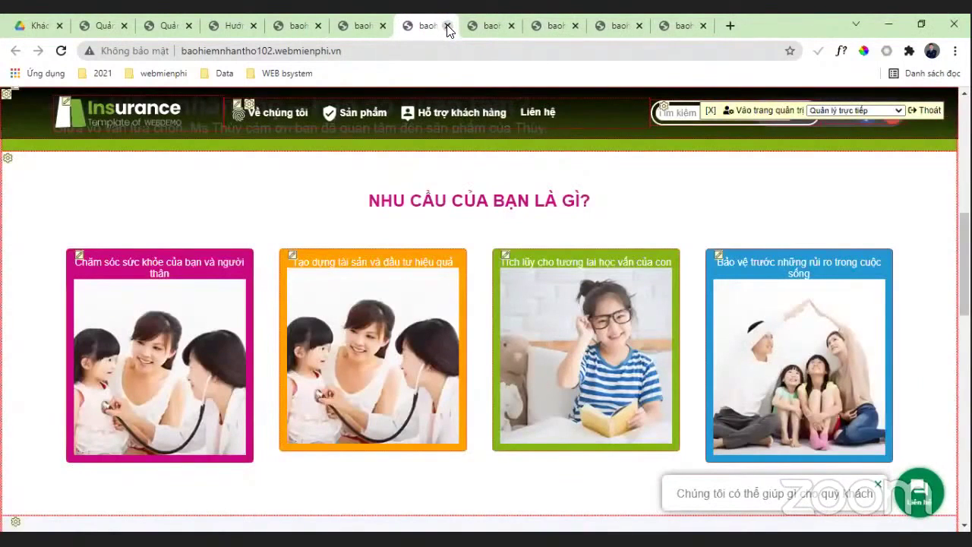
left_click(448, 25)
left_click(448, 26)
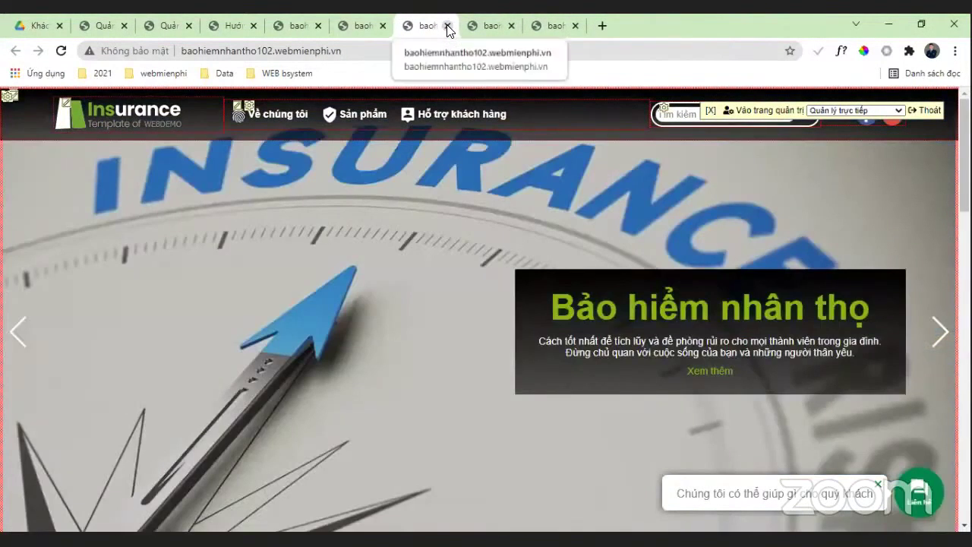
left_click(448, 25)
left_click(448, 25)
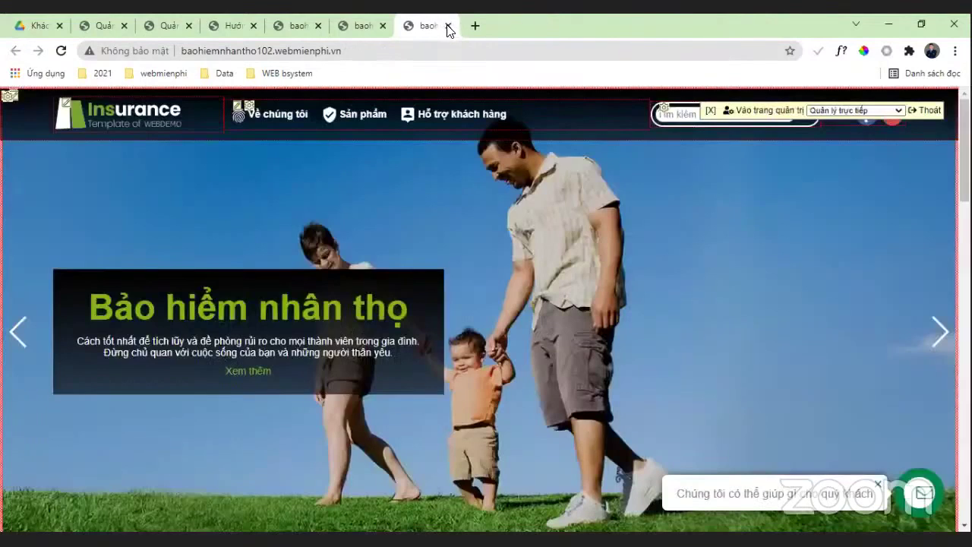
left_click(448, 26)
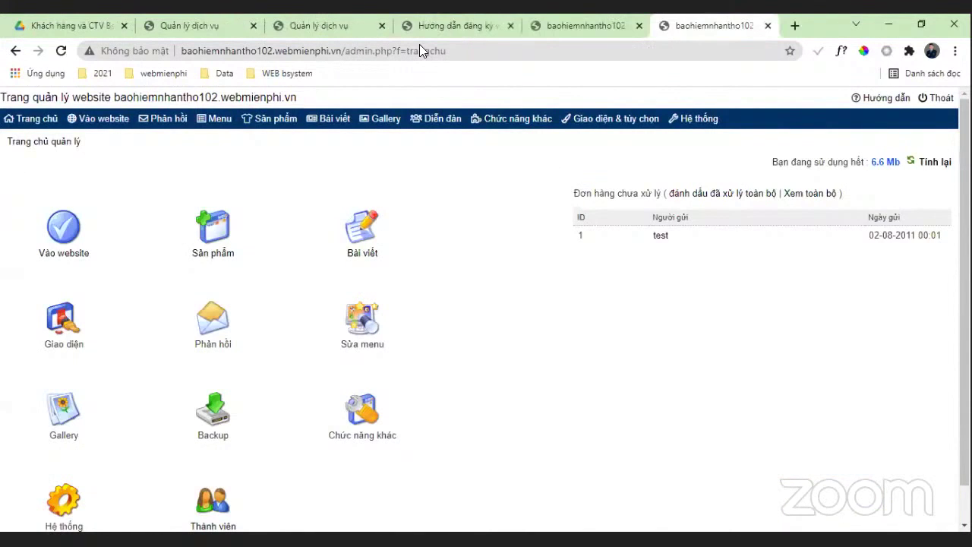
mouse_move(600, 145)
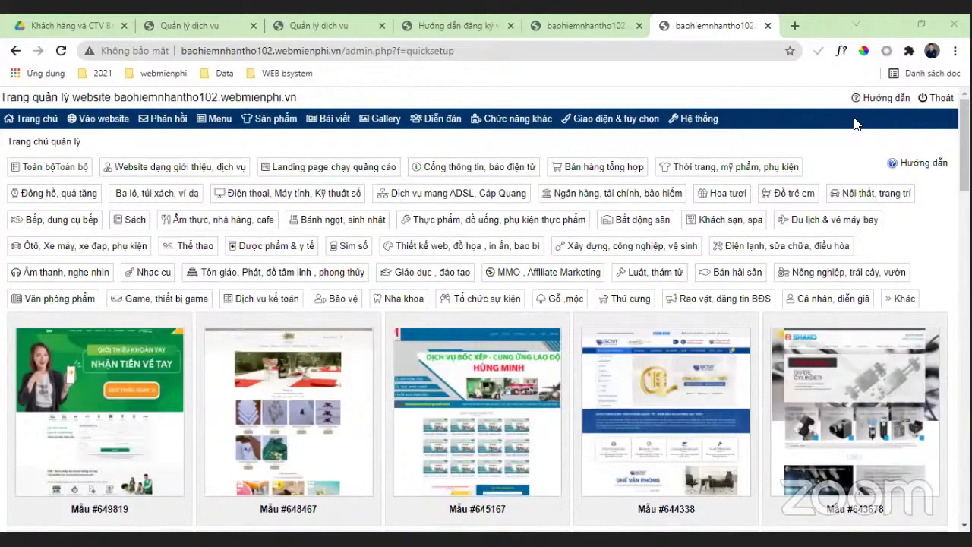
Step: Apply Nội thất, trang trí template #616845 with all parts replaced, confirming the content deletion
left_click(847, 196)
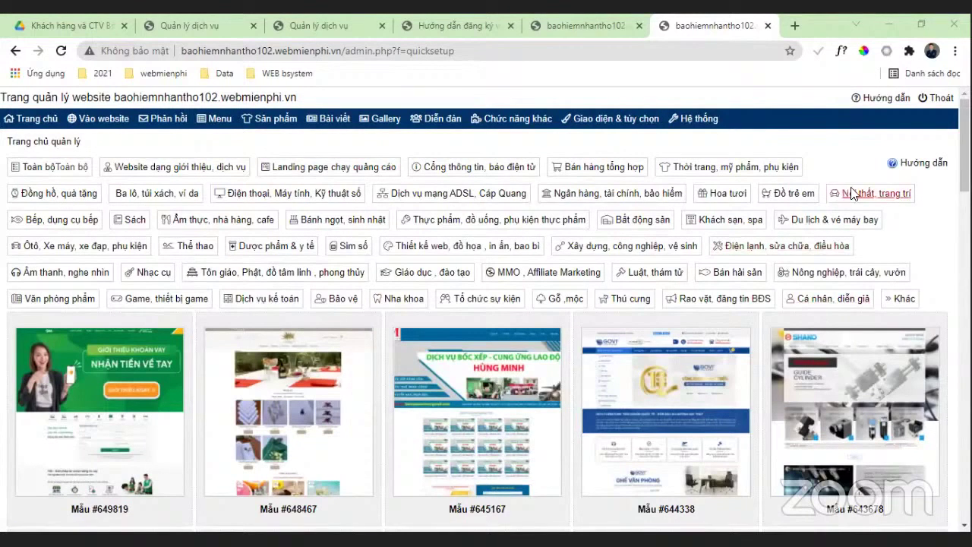
scroll(658, 241, "down", 5)
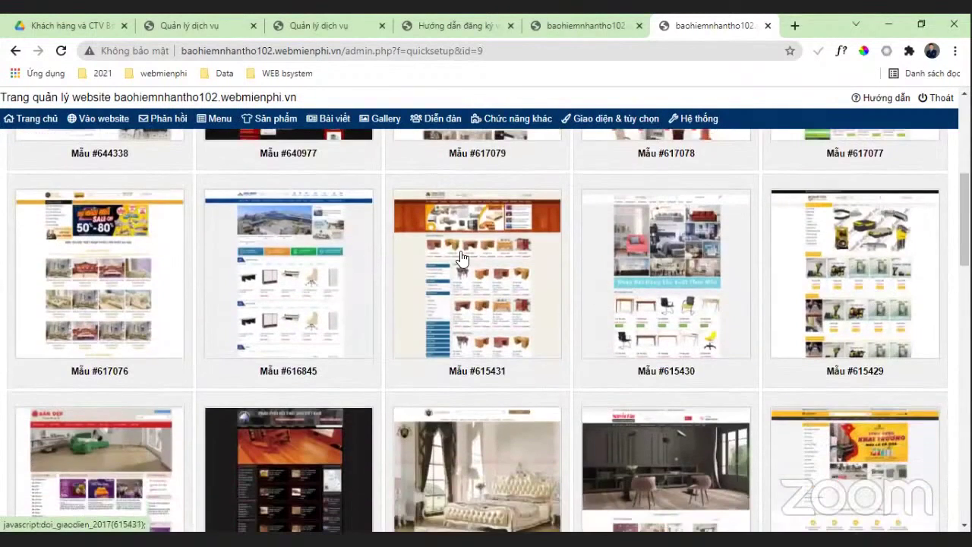
scroll(445, 265, "down", 1)
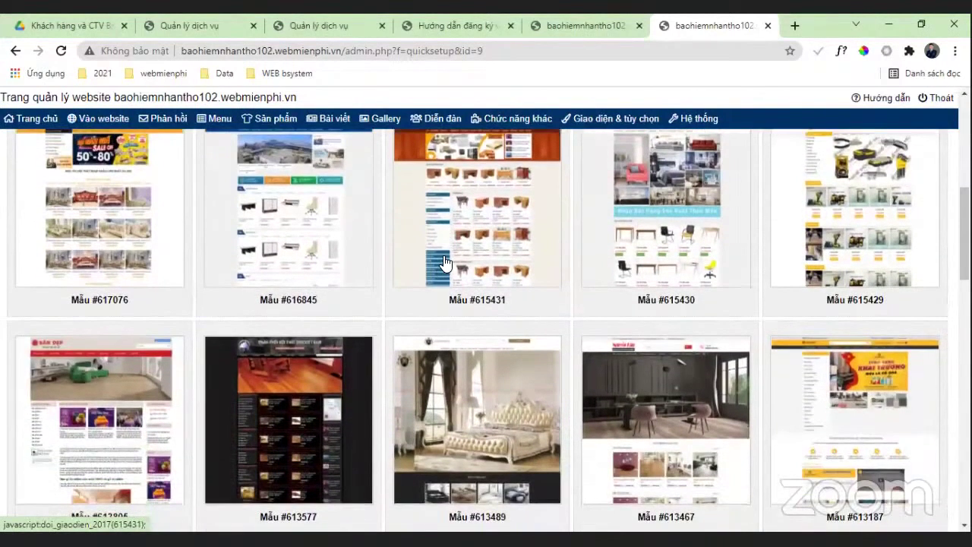
scroll(465, 245, "down", 3)
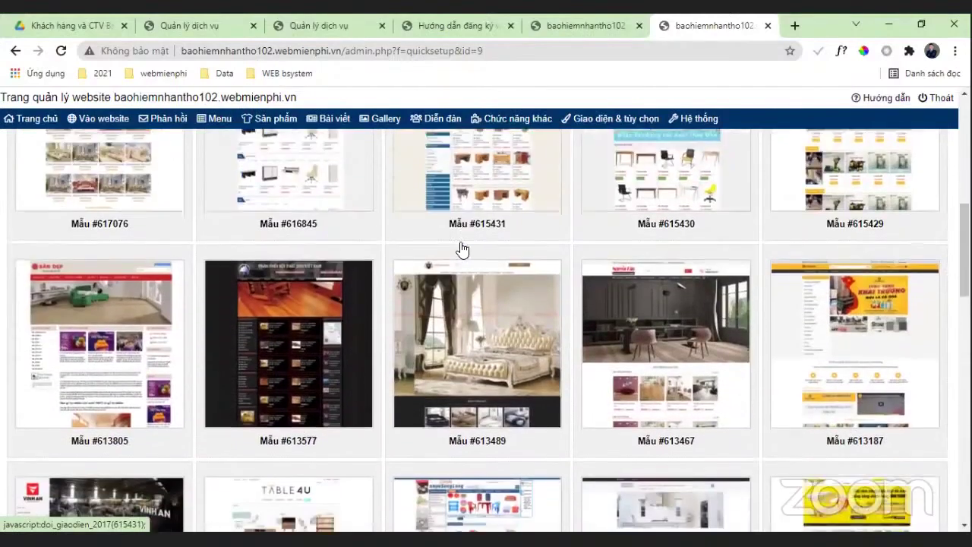
scroll(479, 227, "up", 3)
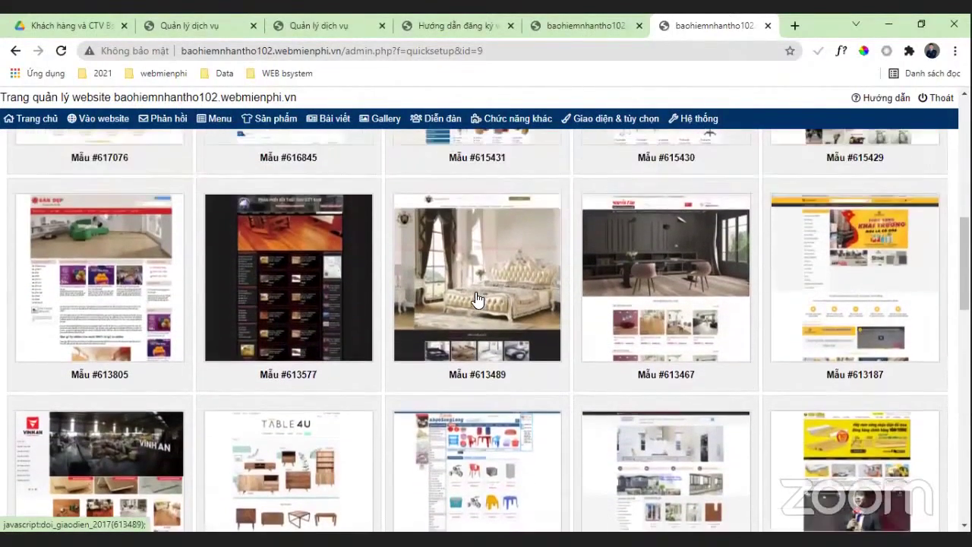
scroll(498, 245, "up", 1)
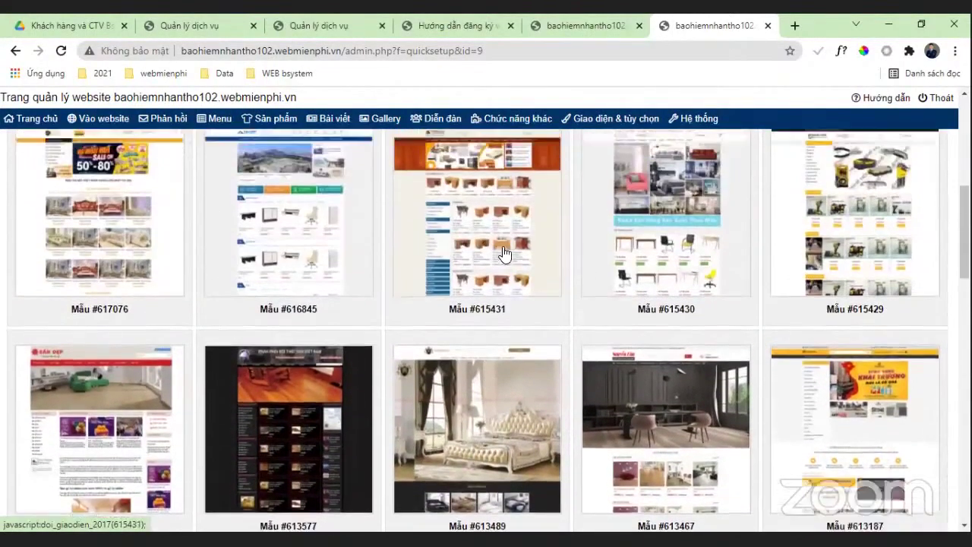
left_click(290, 279)
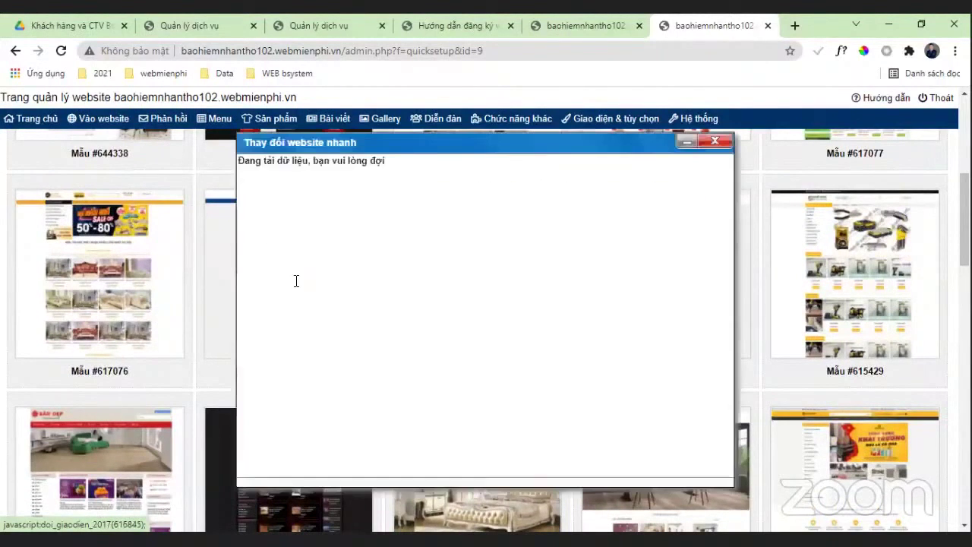
left_click(329, 236)
left_click(286, 357)
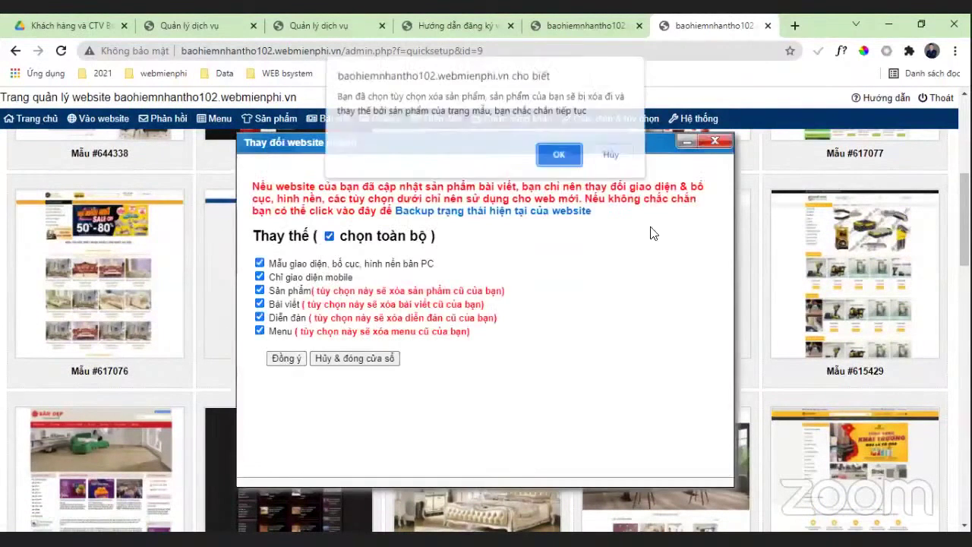
left_click(561, 158)
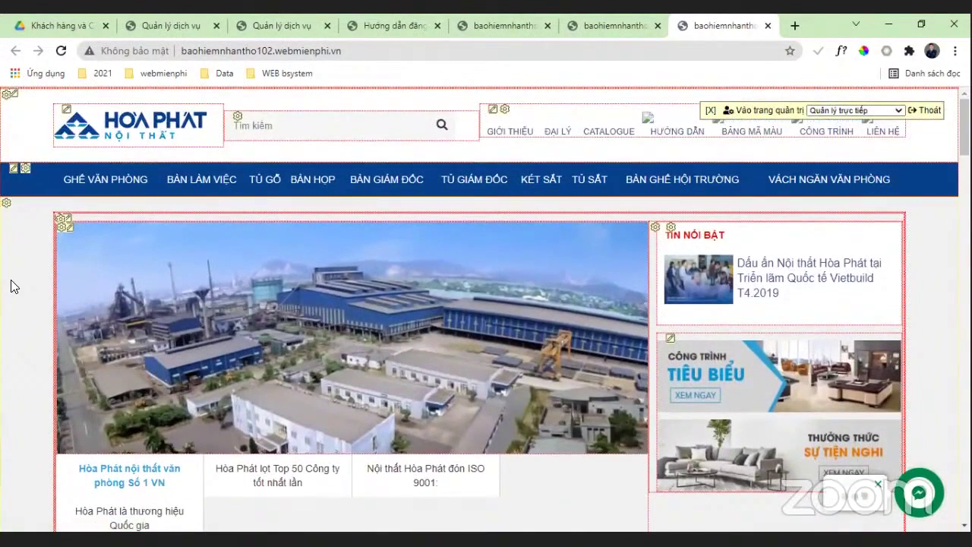
Step: Browse the Hòa Phát storefront and open the Bàn làm việc section's settings
scroll(10, 285, "down", 4)
scroll(11, 295, "down", 7)
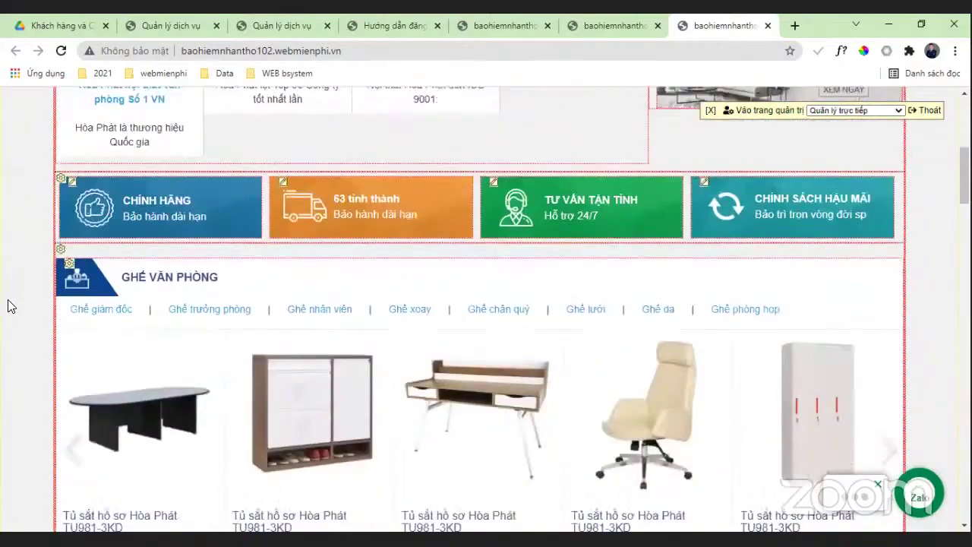
scroll(666, 185, "up", 4)
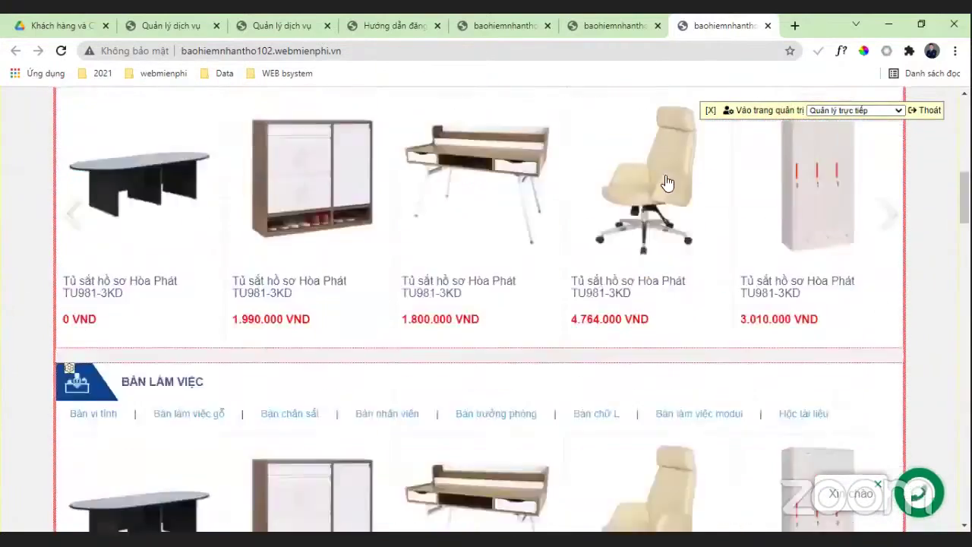
scroll(136, 137, "down", 2)
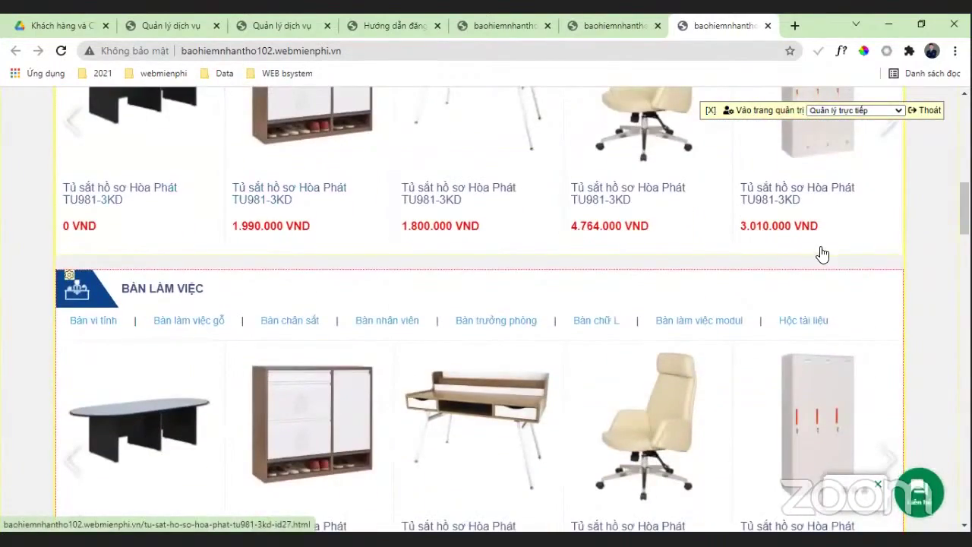
scroll(820, 251, "down", 6)
scroll(186, 256, "up", 3)
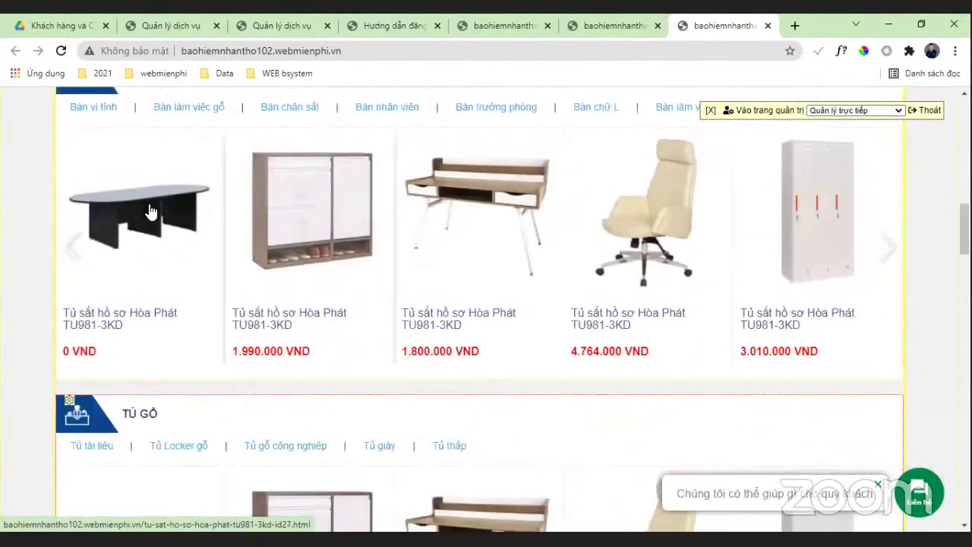
scroll(90, 220, "up", 1)
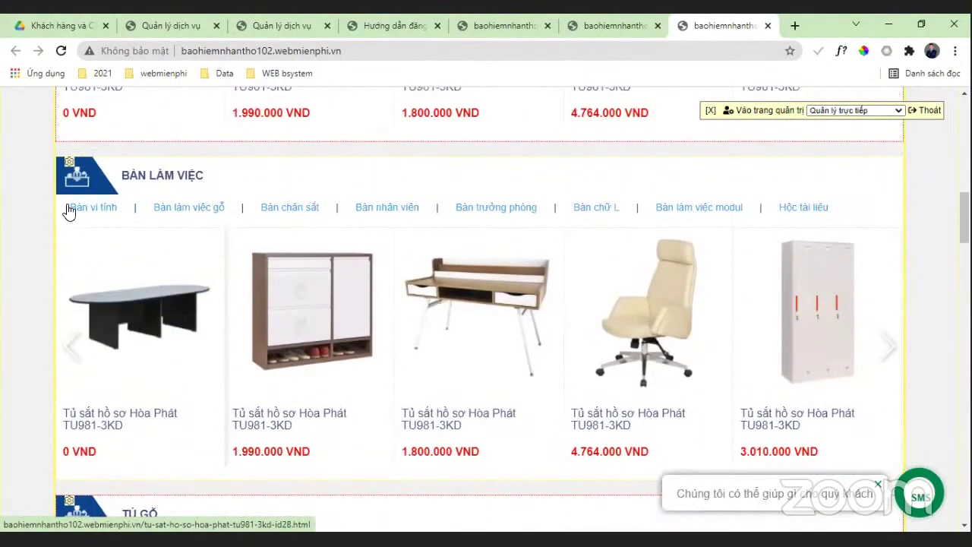
left_click(69, 162)
Step: From Sản phẩm > Toàn bộ, review the Tủ sắt hồ sơ Hòa Phát TU981-3KD product's categories
mouse_move(271, 123)
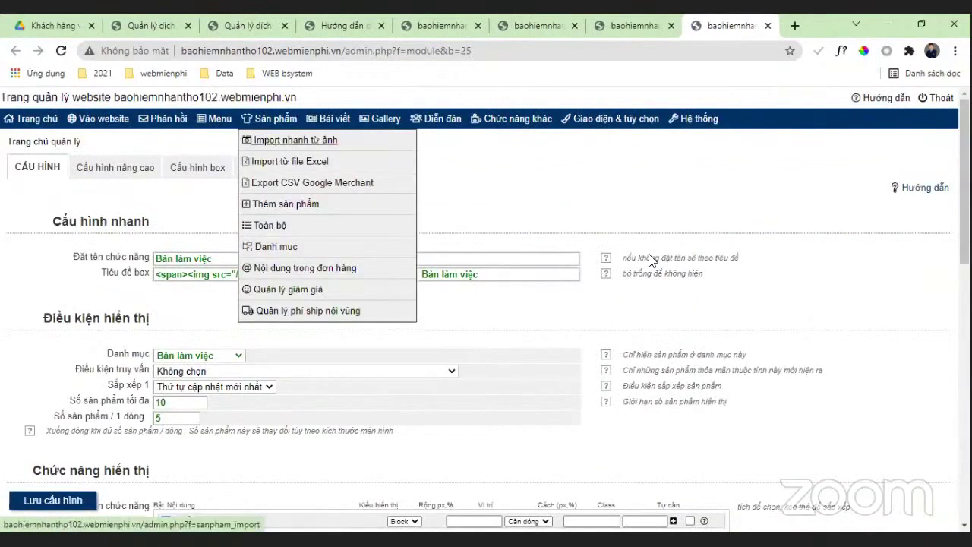
left_click(269, 225)
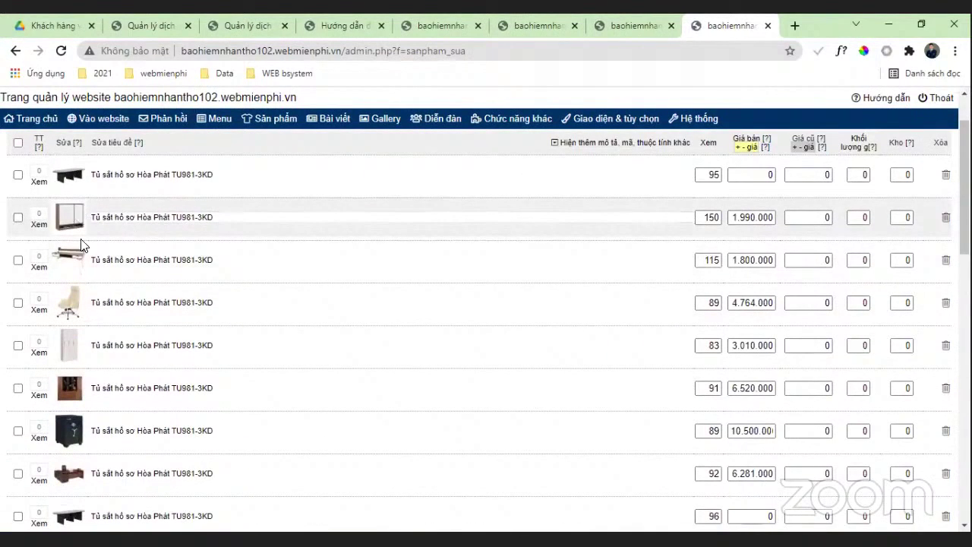
left_click(167, 274)
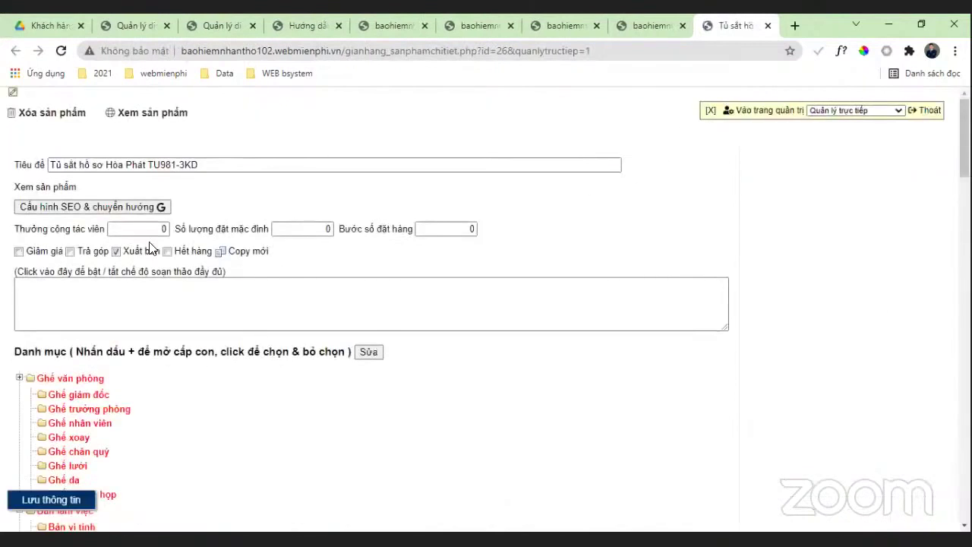
scroll(135, 264, "down", 2)
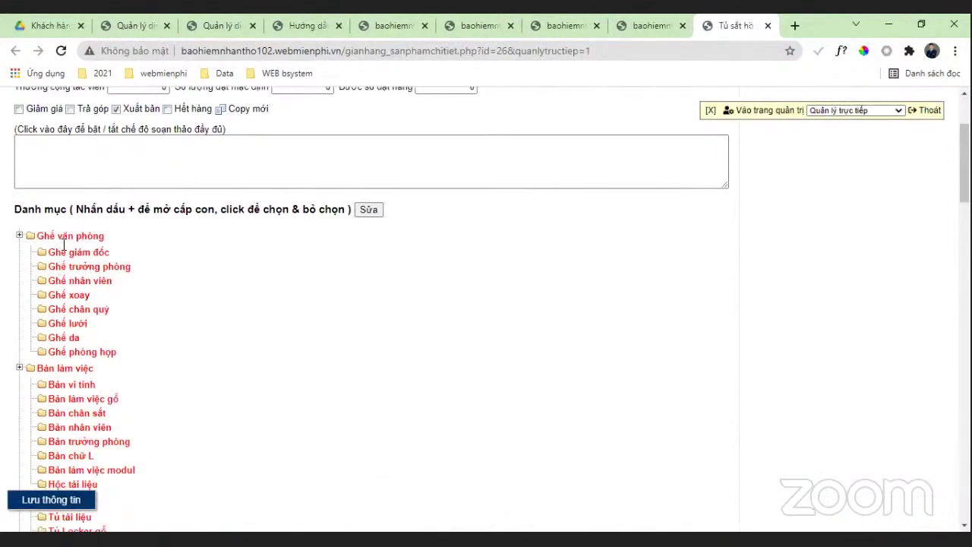
scroll(64, 244, "down", 1)
scroll(87, 304, "down", 8)
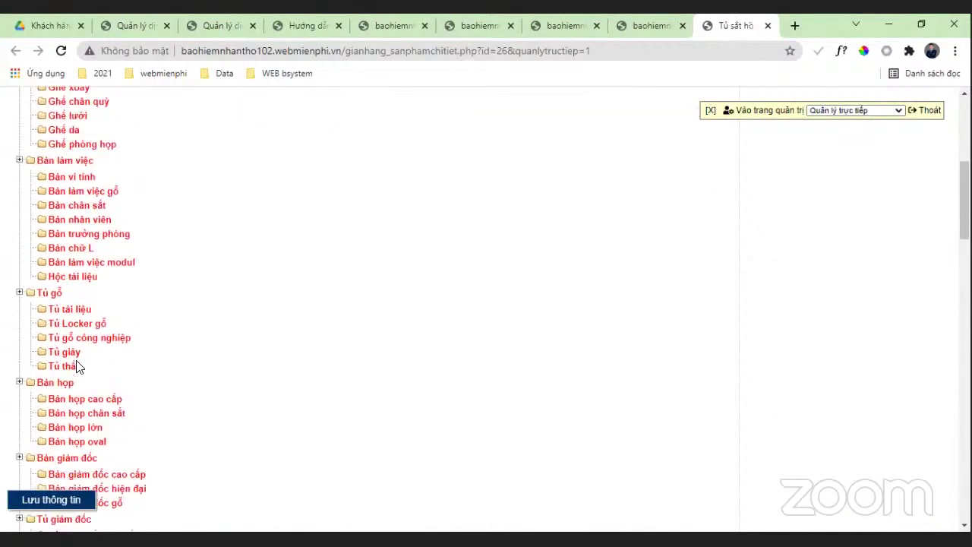
scroll(106, 331, "up", 10)
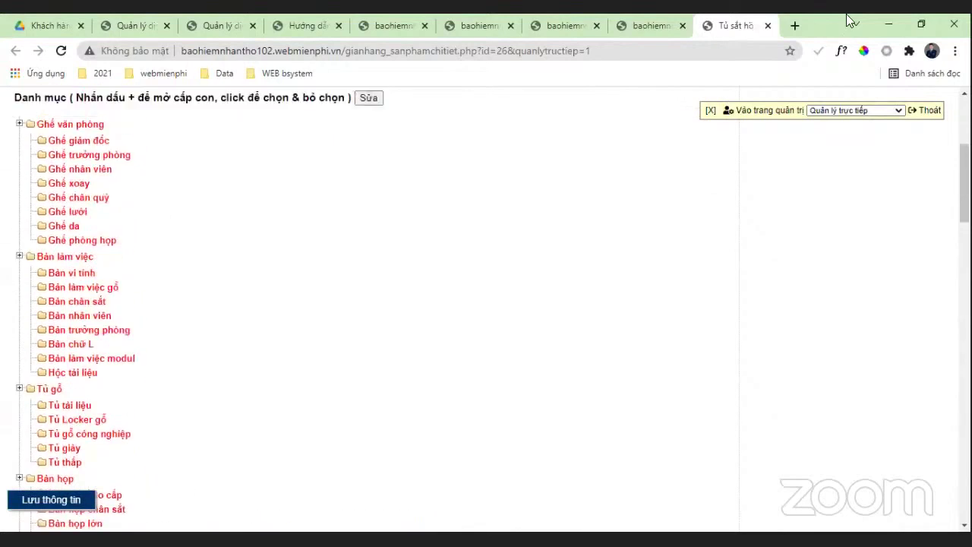
Step: Close the product detail, product list and storefront tabs to return to the furniture templates
left_click(766, 25)
mouse_move(615, 118)
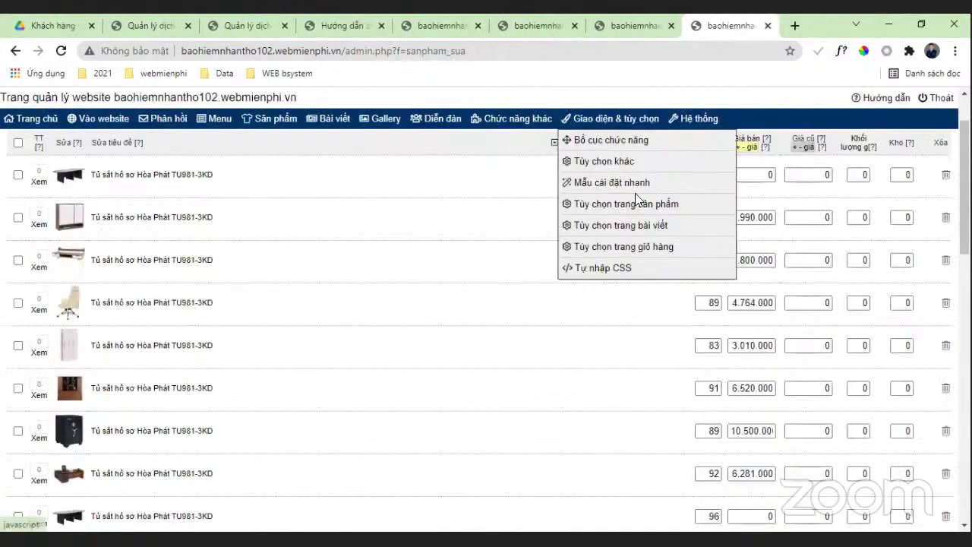
scroll(803, 308, "down", 2)
scroll(862, 287, "up", 3)
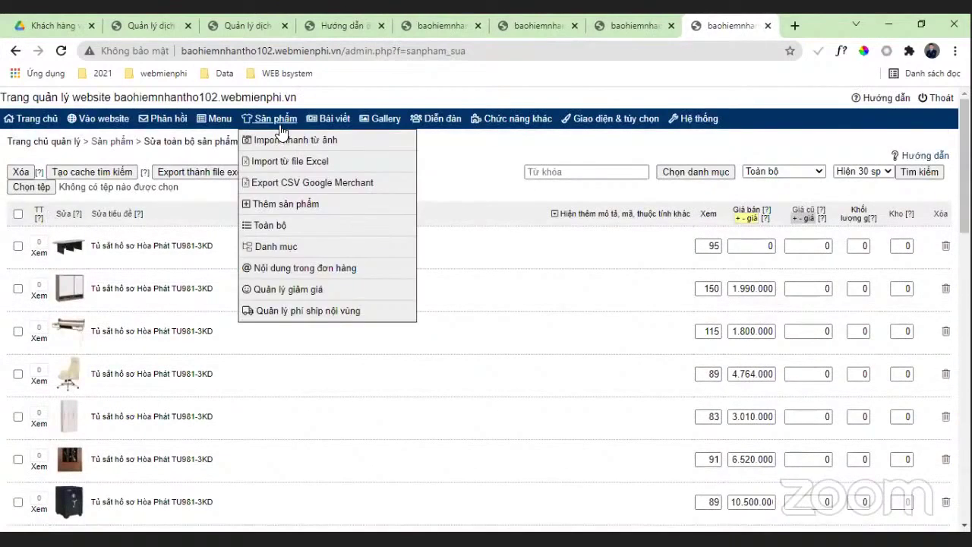
left_click(767, 26)
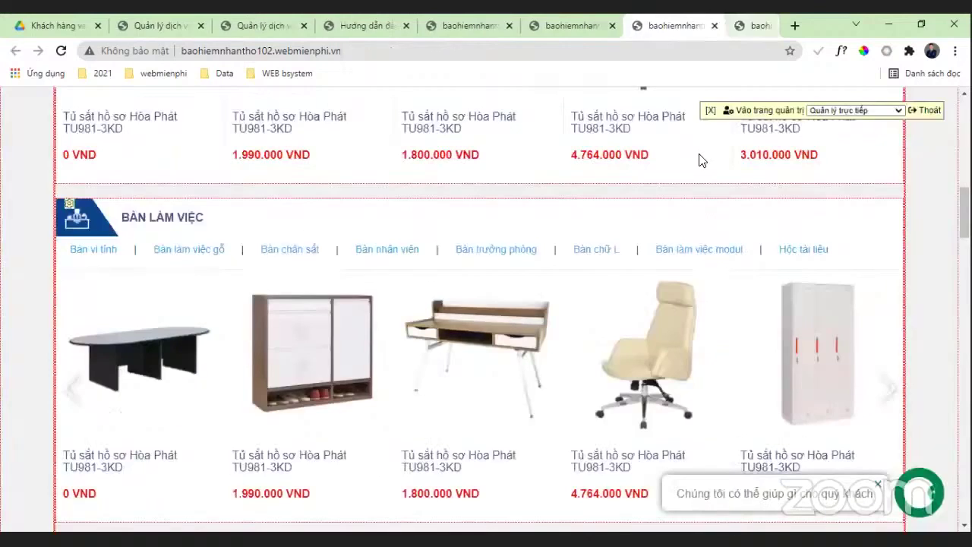
key("ctrl+w")
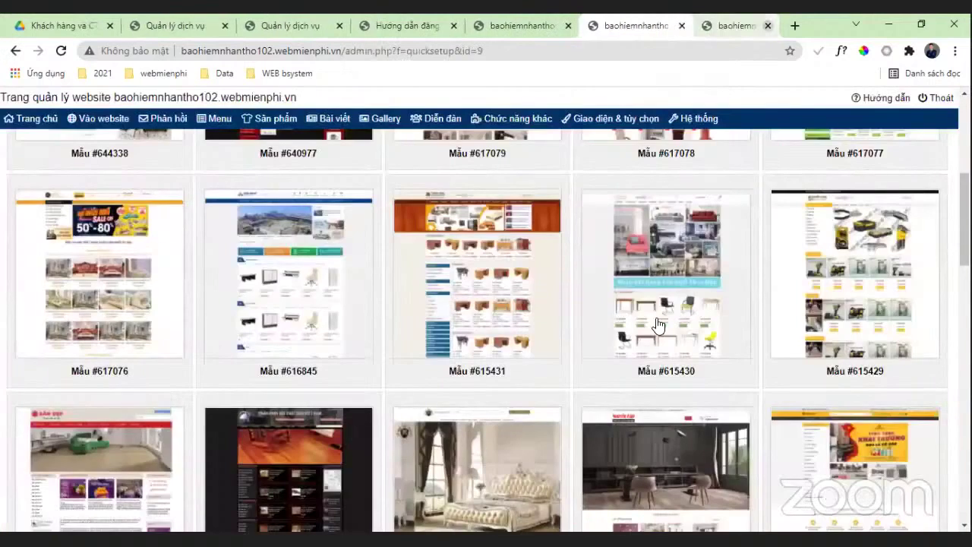
scroll(758, 196, "down", 3)
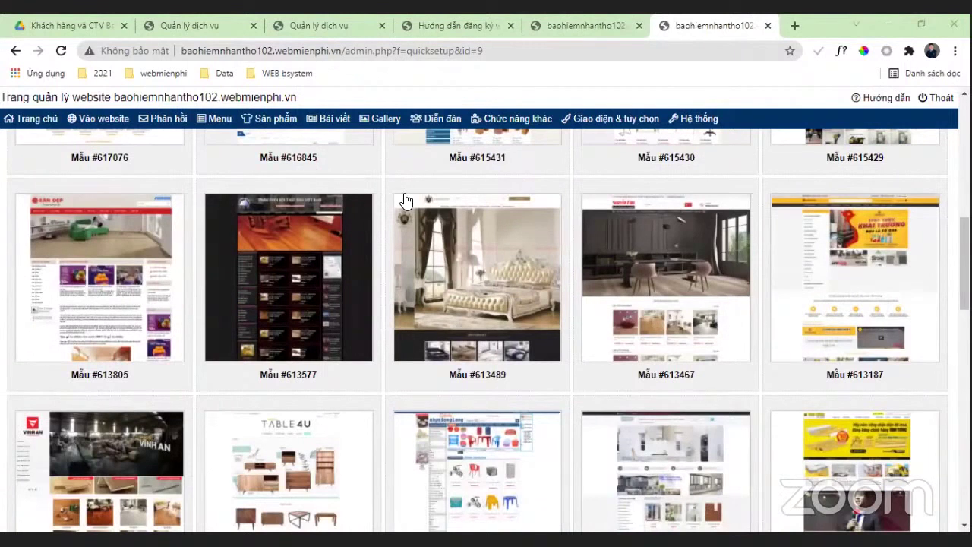
scroll(243, 278, "up", 8)
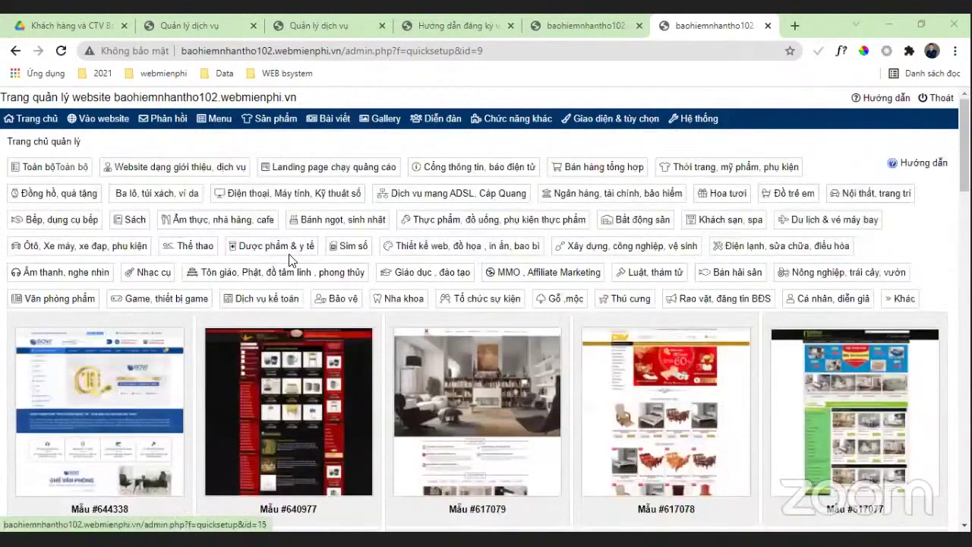
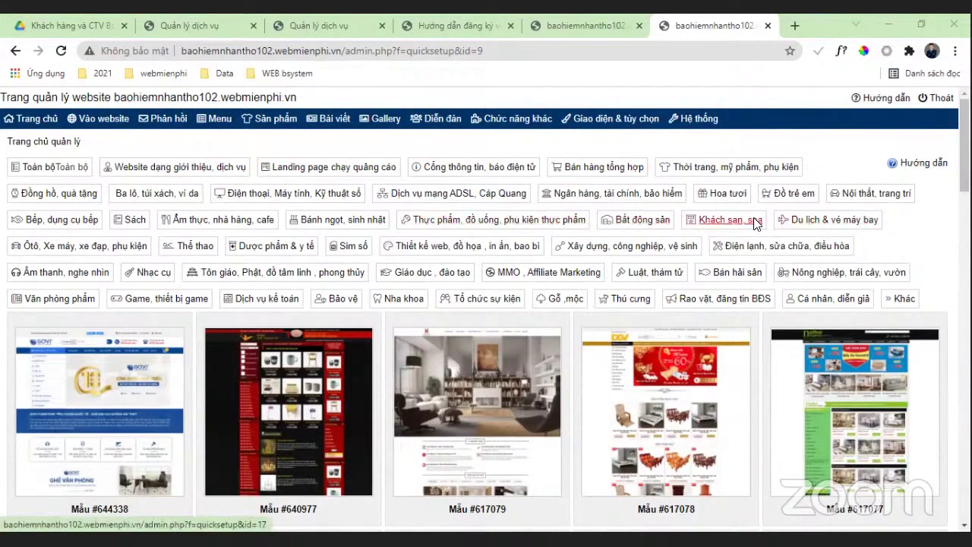
Step: Filter the template gallery to 'Du lịch & vé máy bay' and browse down to Mẫu #576880
left_click(832, 219)
scroll(504, 247, "down", 3)
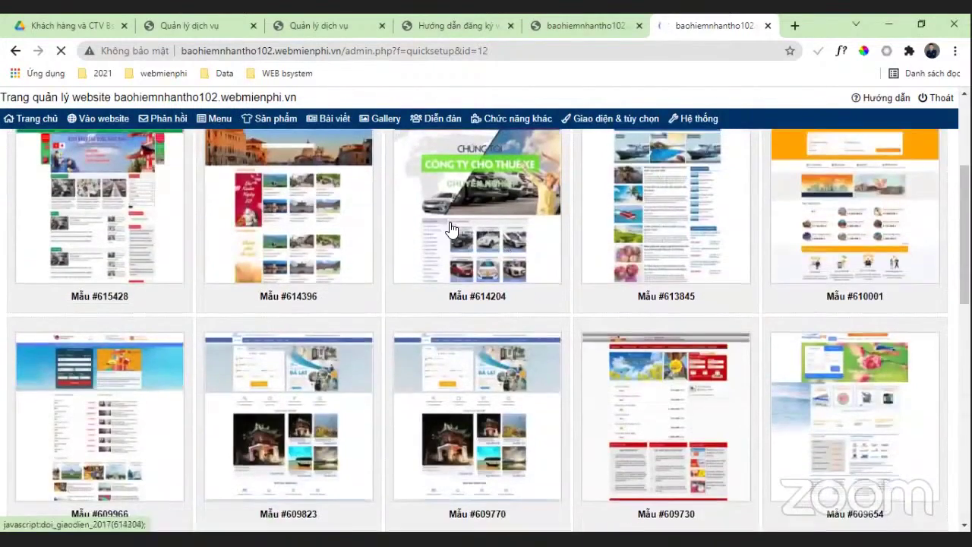
scroll(607, 257, "down", 4)
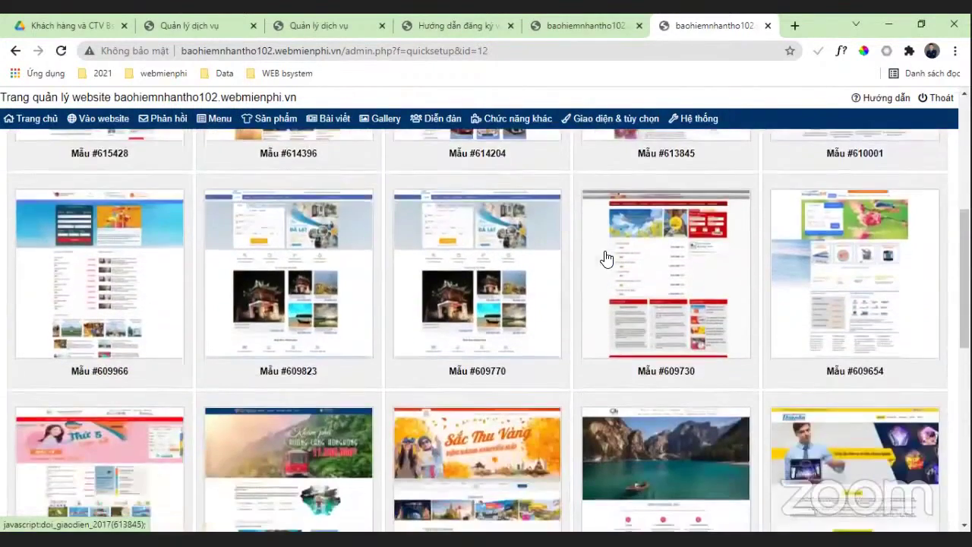
scroll(725, 243, "down", 3)
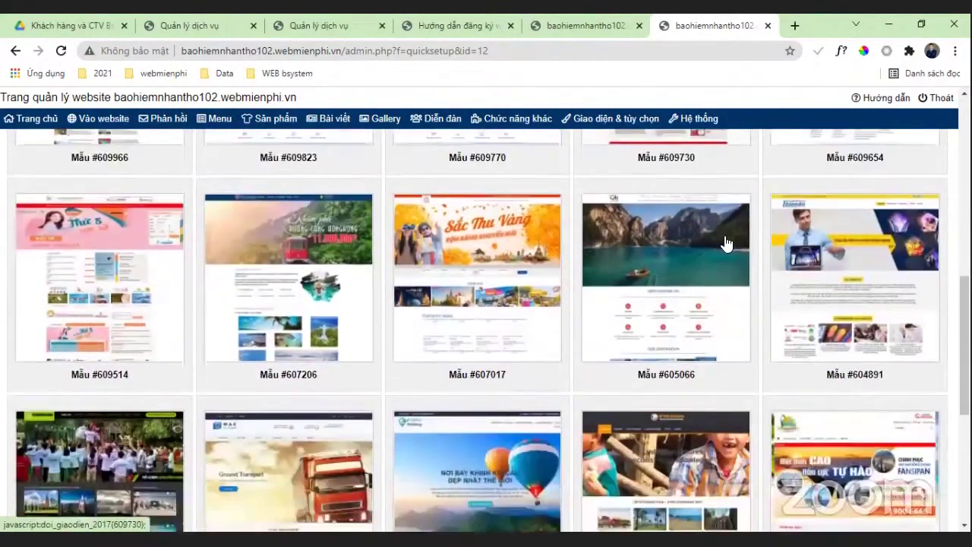
scroll(725, 243, "down", 1)
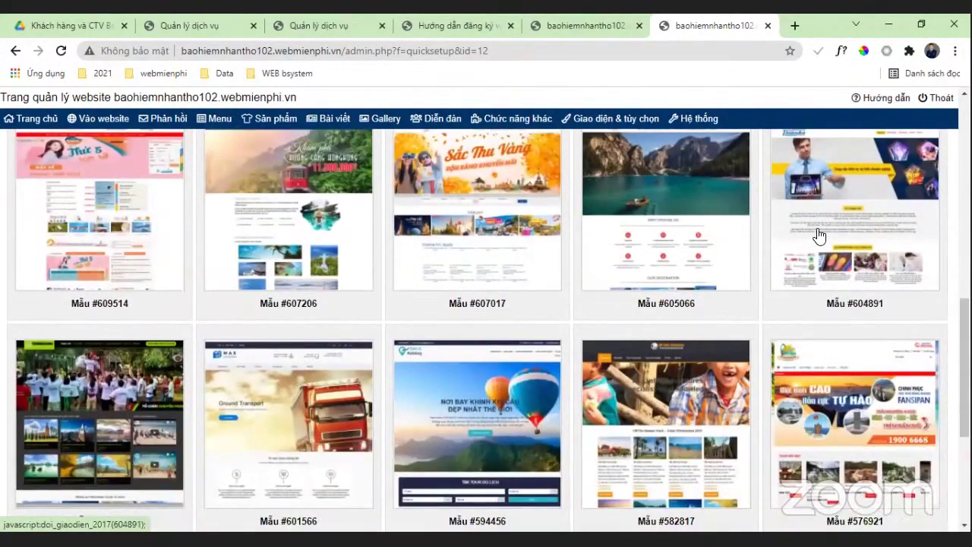
scroll(819, 236, "up", 1)
scroll(824, 242, "down", 1)
scroll(826, 245, "down", 2)
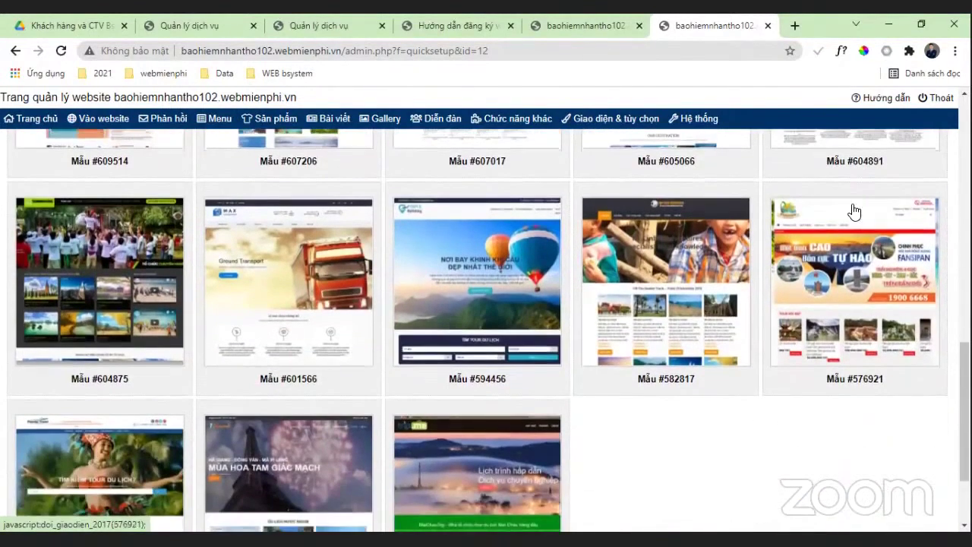
scroll(862, 199, "down", 2)
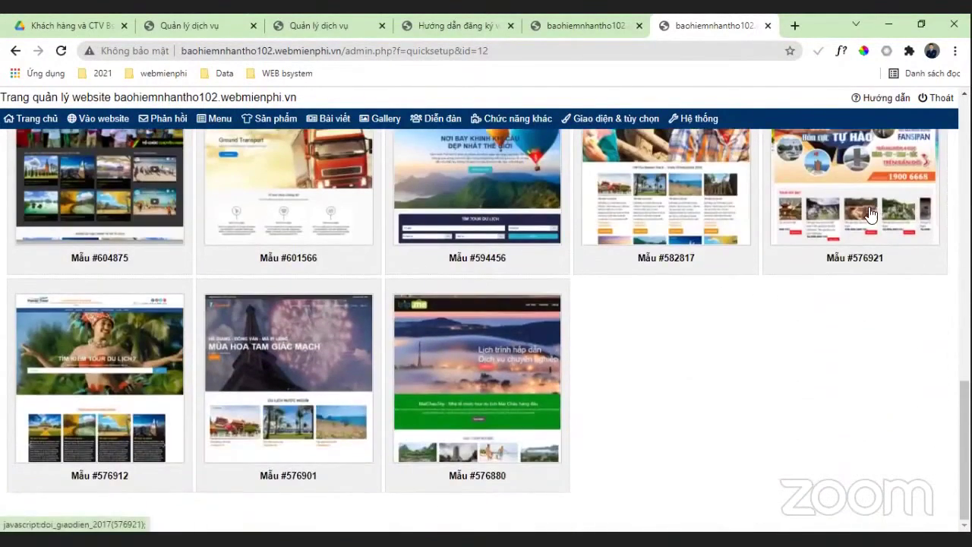
scroll(869, 231, "up", 1)
scroll(869, 236, "down", 1)
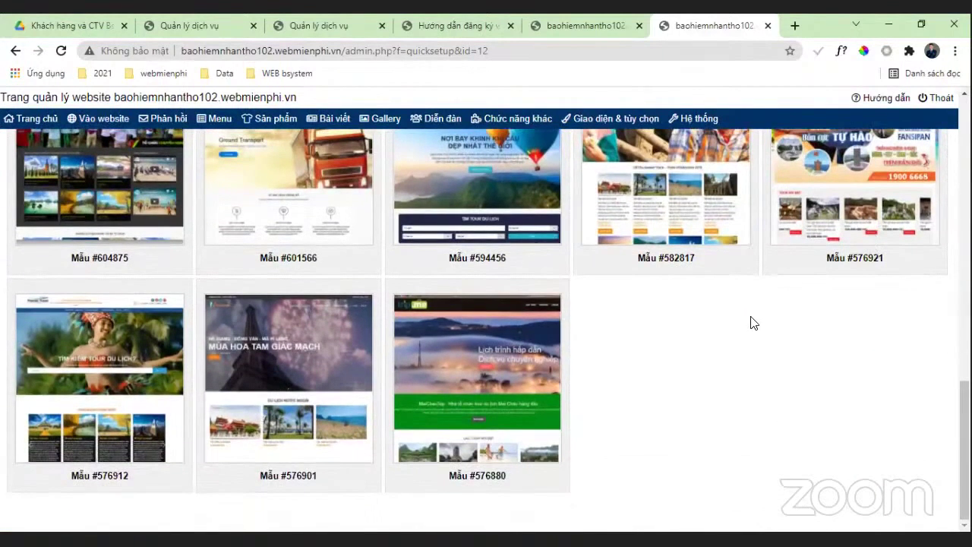
scroll(759, 304, "up", 1)
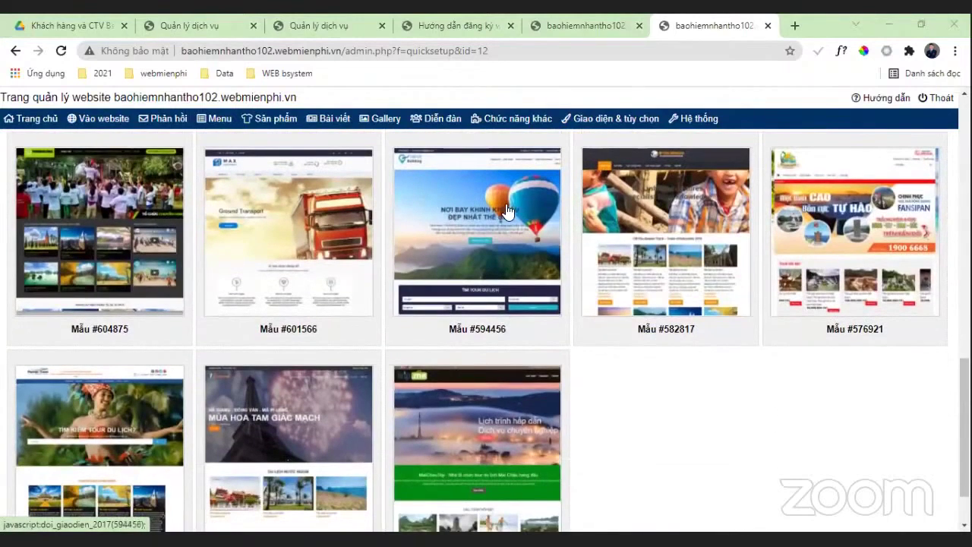
Step: Apply travel template #594456 to the site with 'chọn toàn bộ', replacing all content
left_click(507, 212)
left_click(328, 235)
left_click(286, 357)
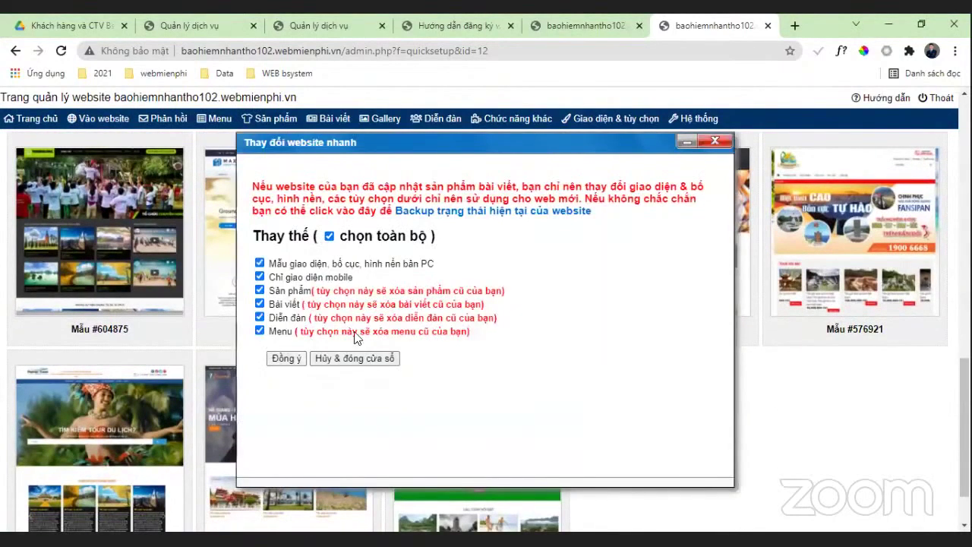
left_click(541, 164)
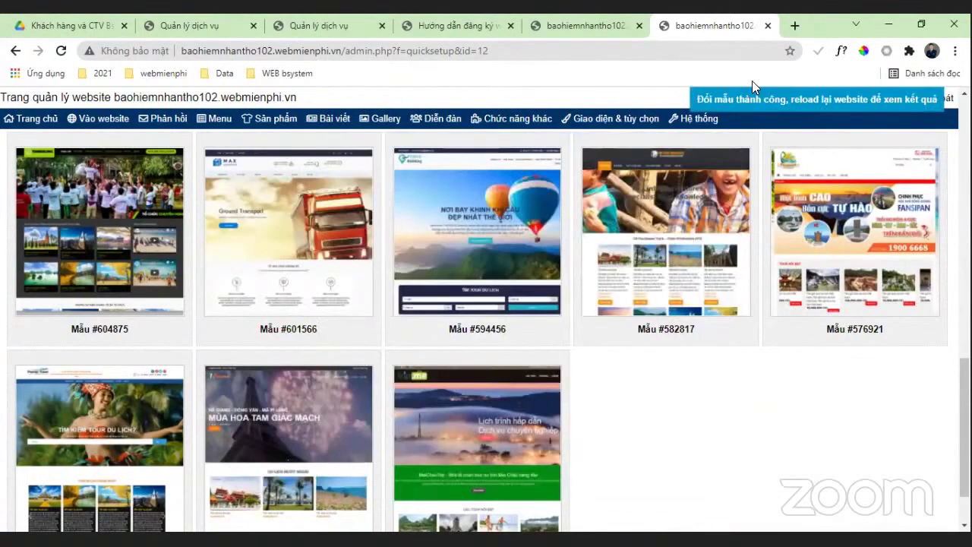
Step: Check the public site's new hot-air-balloon design, then close the preview tab
left_click(136, 120)
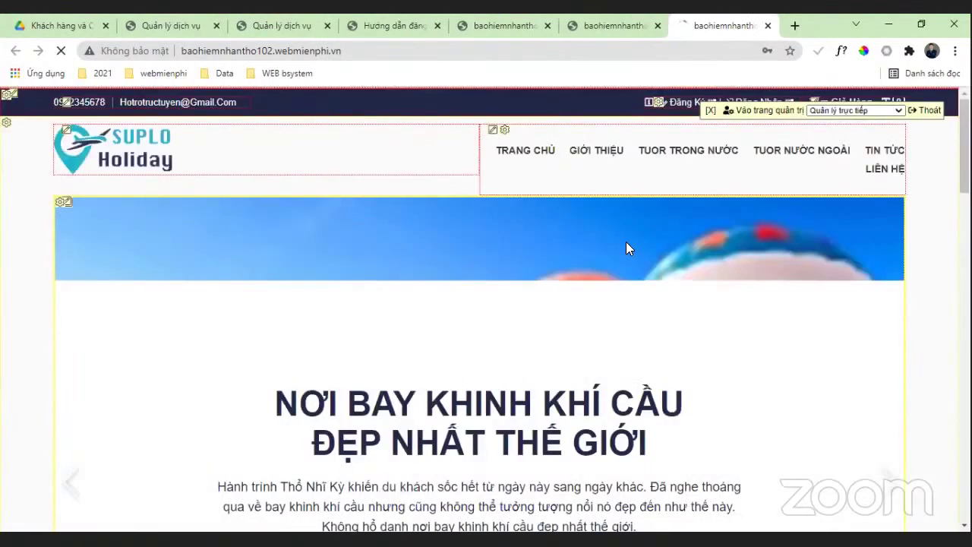
scroll(627, 237, "down", 2)
scroll(645, 190, "up", 2)
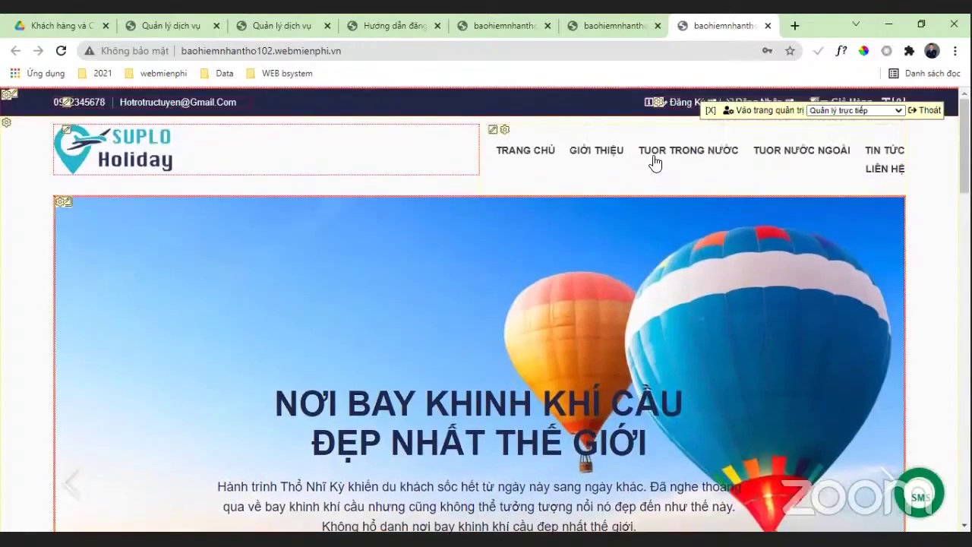
scroll(720, 156, "down", 4)
scroll(720, 160, "down", 9)
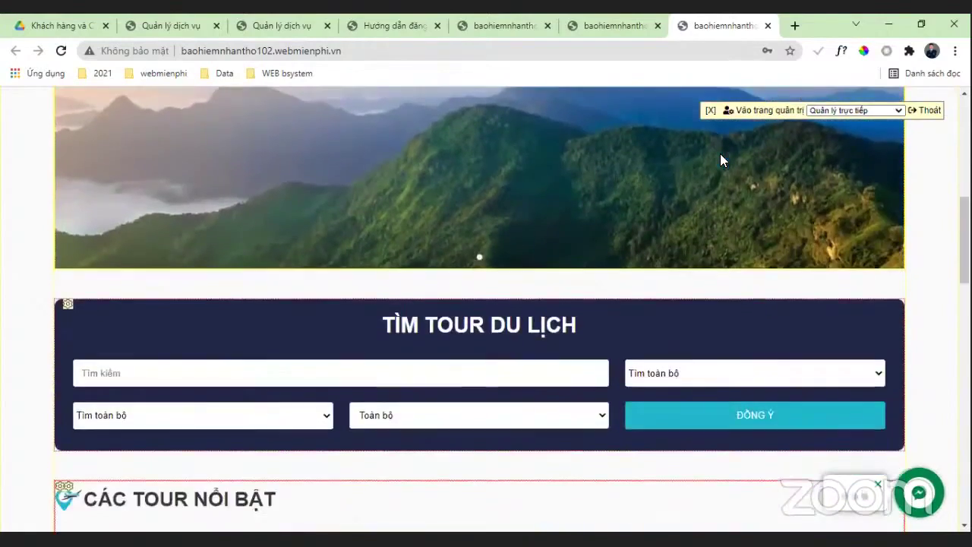
scroll(250, 227, "down", 2)
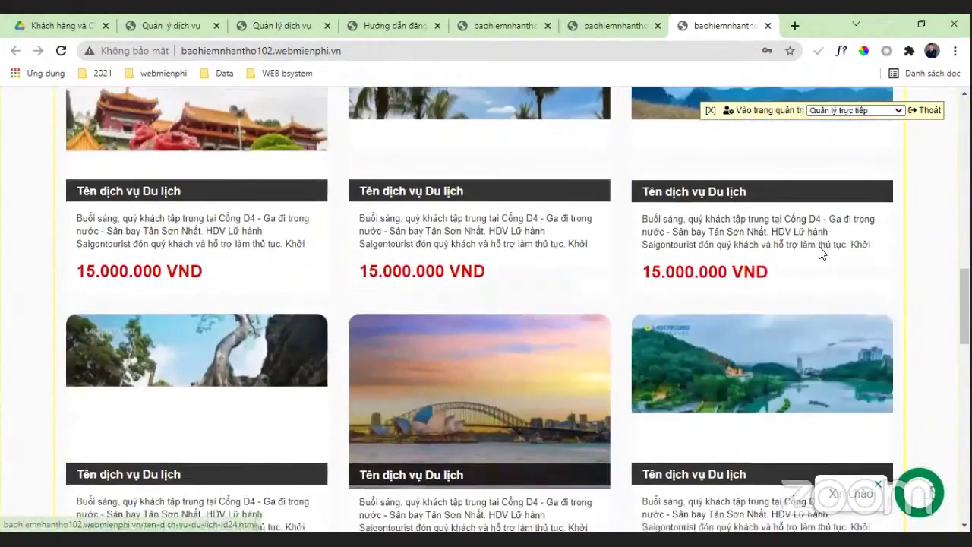
scroll(818, 253, "down", 3)
scroll(818, 252, "down", 15)
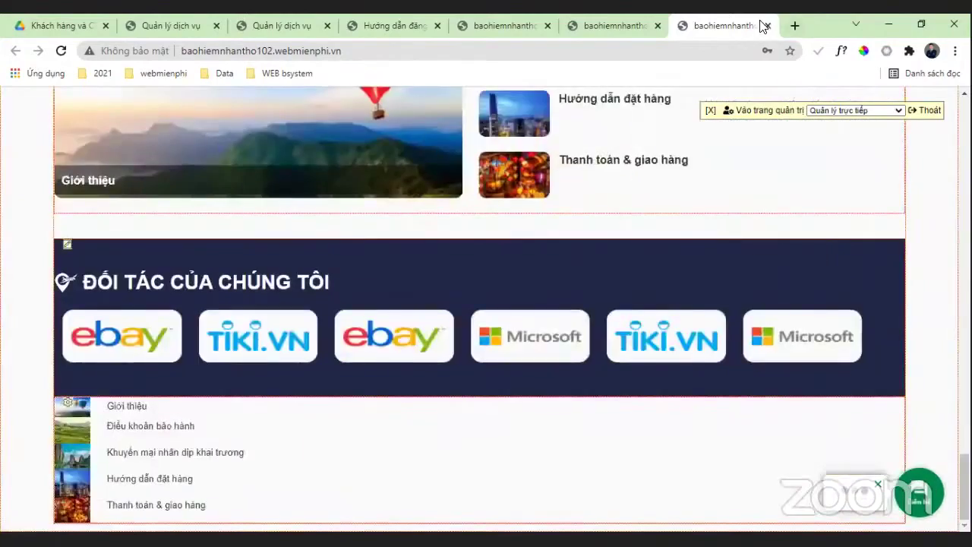
left_click(765, 25)
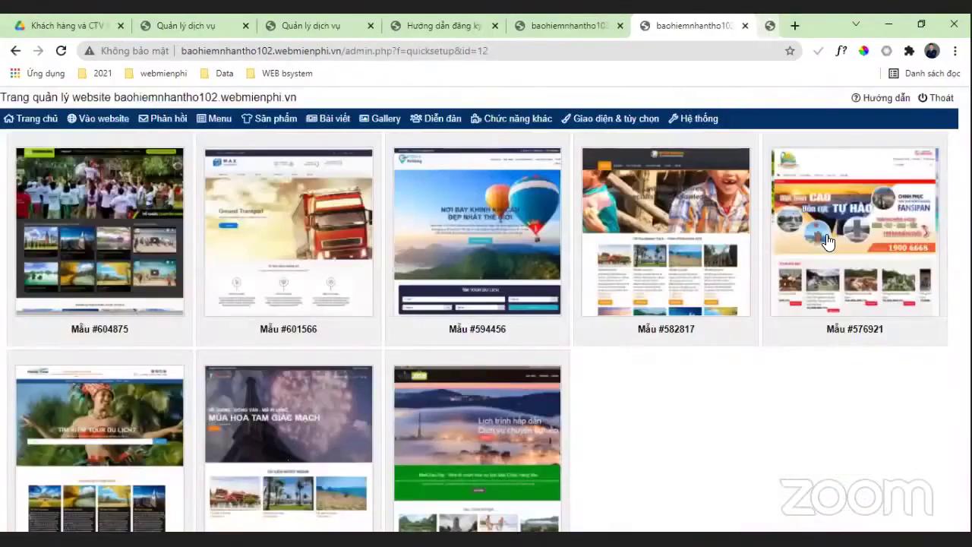
Step: Browse the 'Khách sạn, spa' category templates down to Mẫu #578600
scroll(829, 237, "up", 10)
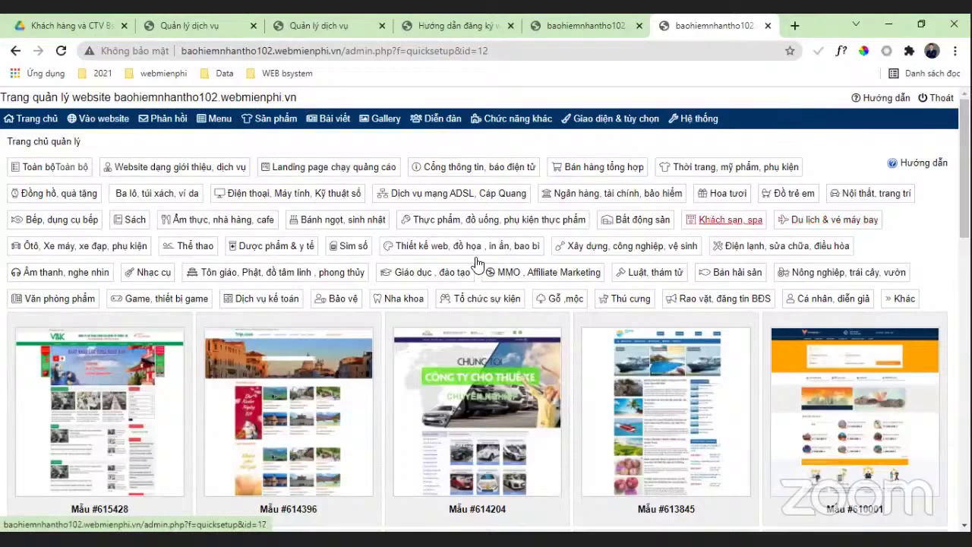
scroll(358, 272, "down", 2)
scroll(521, 243, "down", 3)
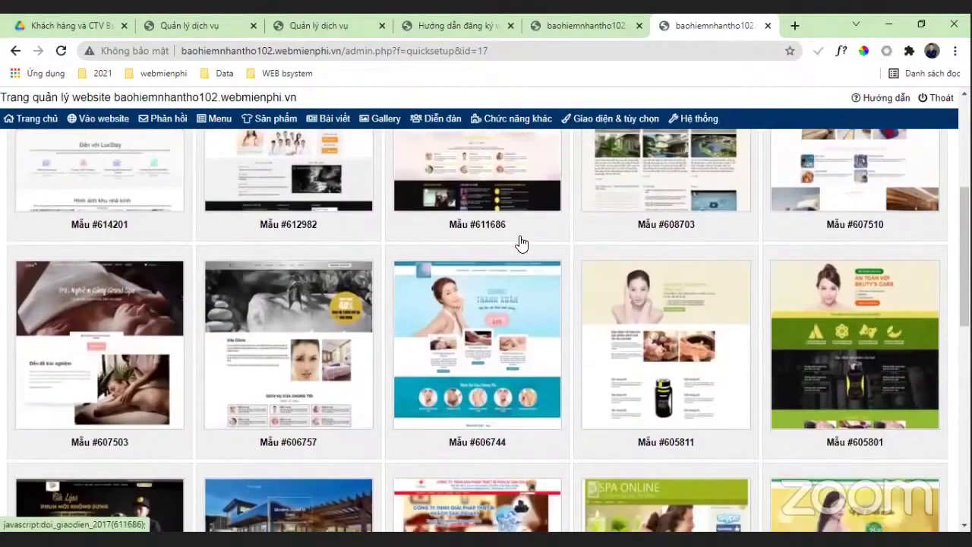
scroll(521, 243, "down", 3)
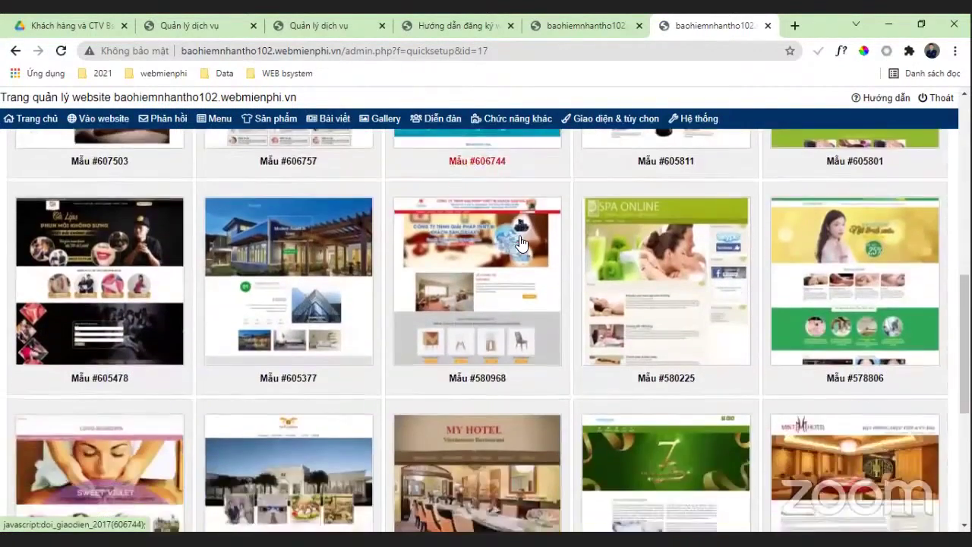
scroll(520, 243, "down", 3)
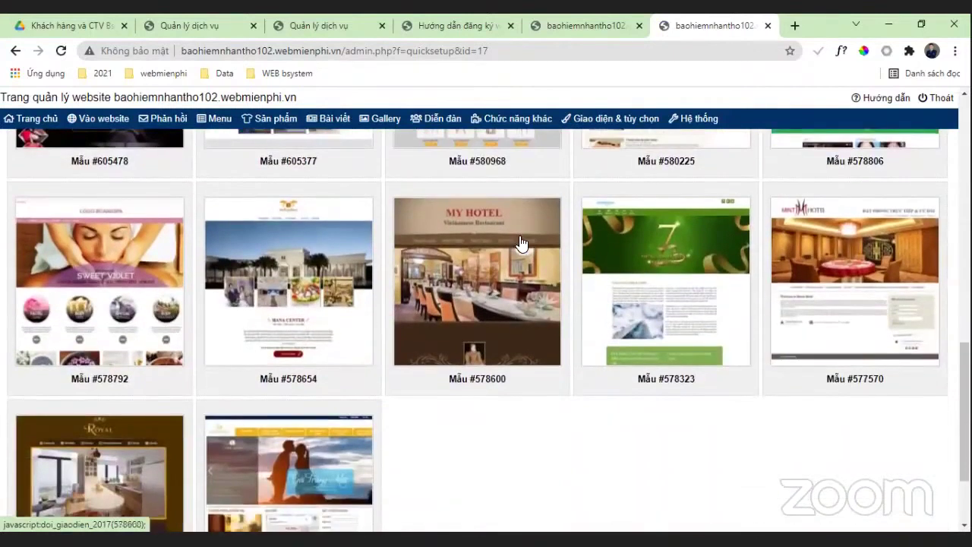
scroll(521, 243, "down", 1)
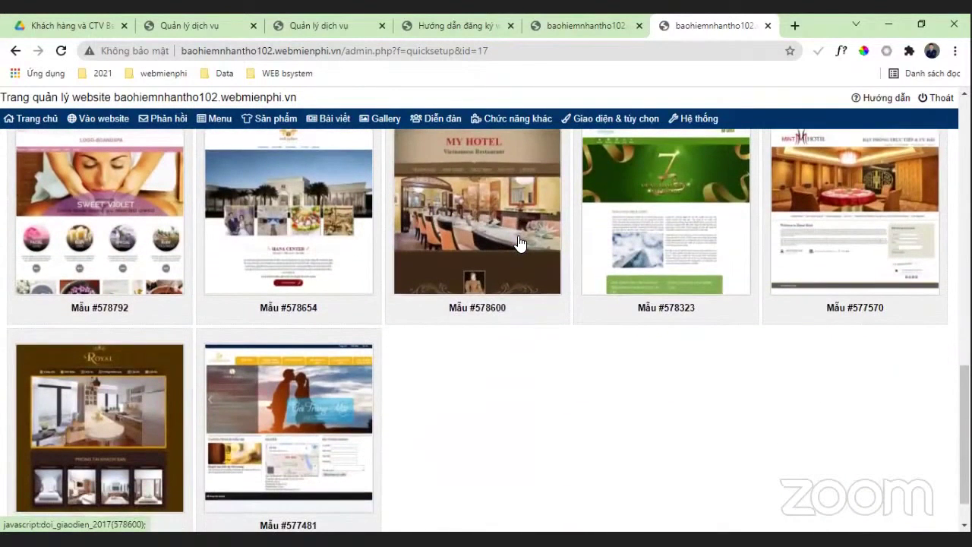
left_click(132, 244)
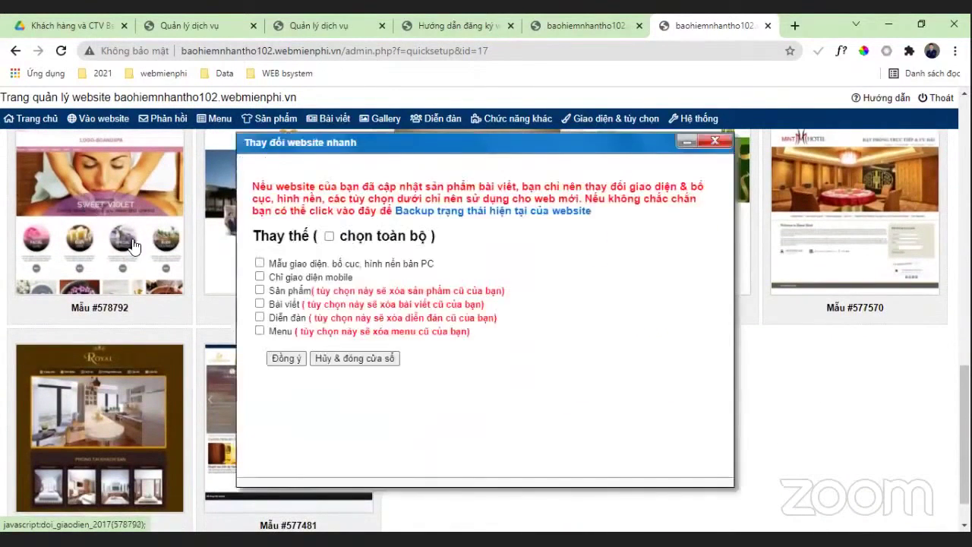
left_click(328, 235)
left_click(286, 357)
left_click(555, 158)
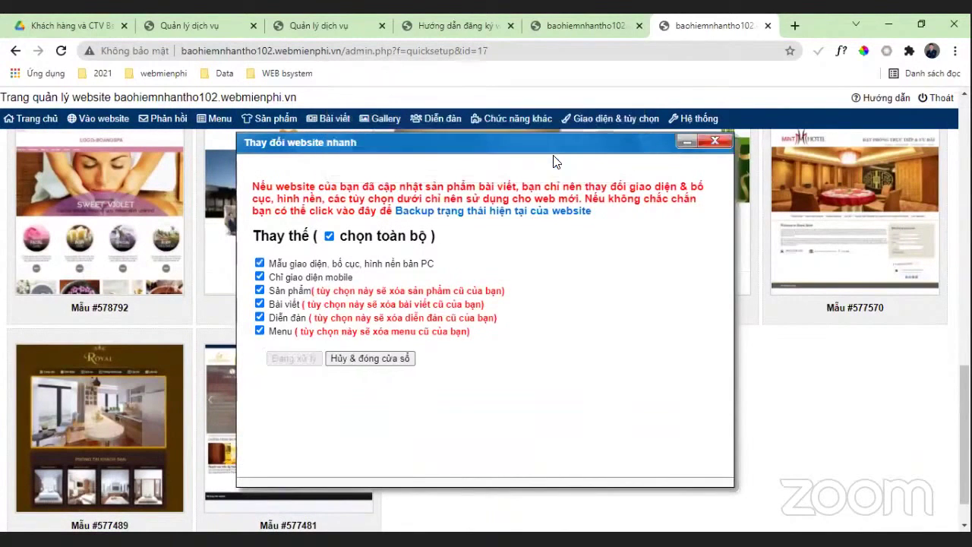
left_click(99, 120)
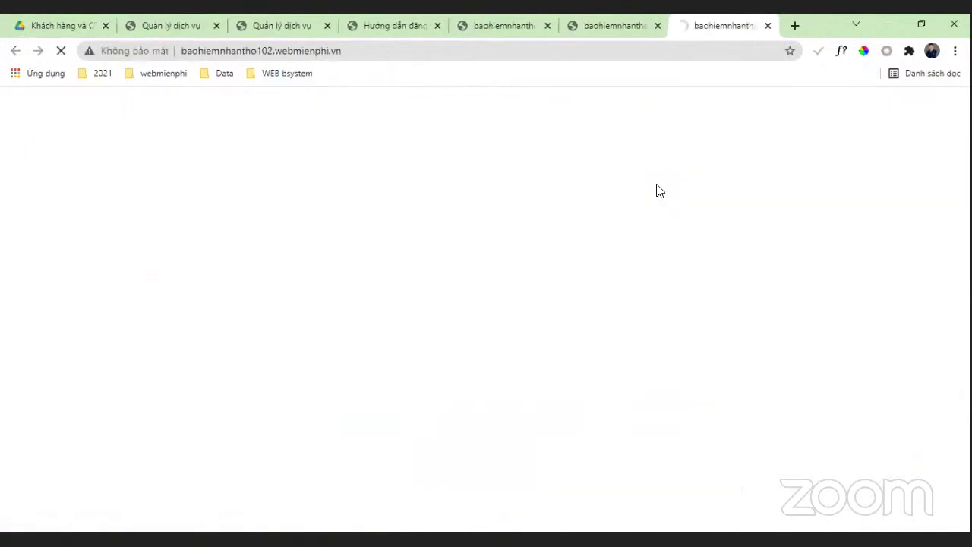
scroll(748, 199, "down", 2)
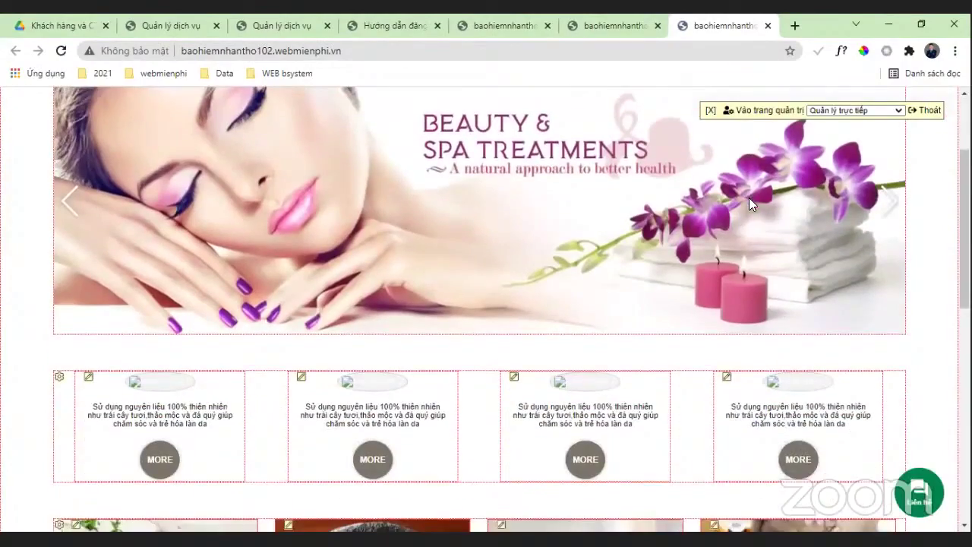
scroll(752, 204, "down", 7)
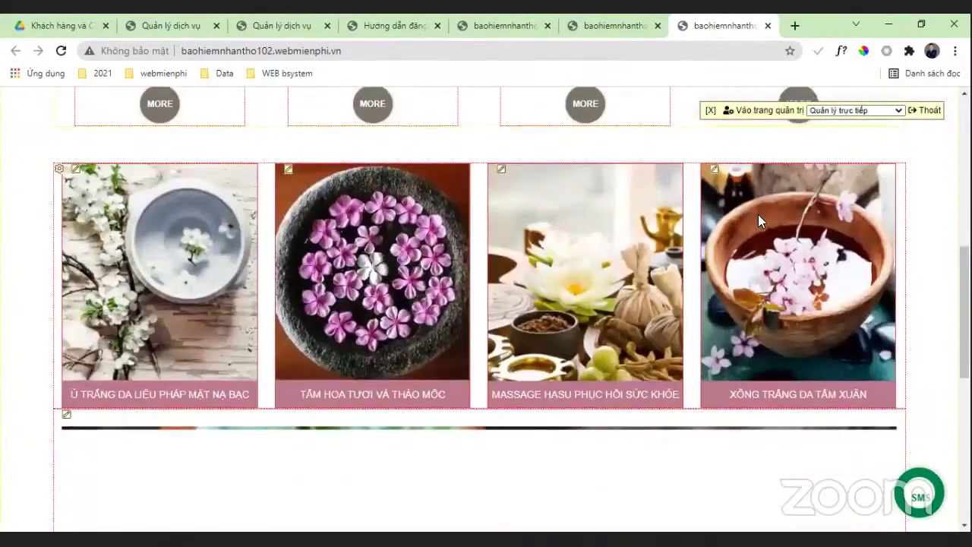
scroll(758, 215, "down", 5)
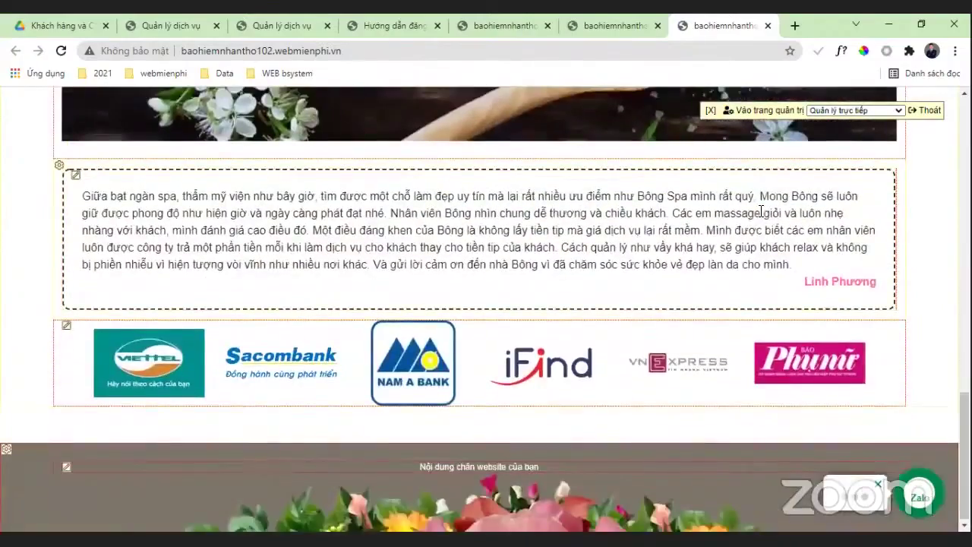
scroll(759, 214, "up", 6)
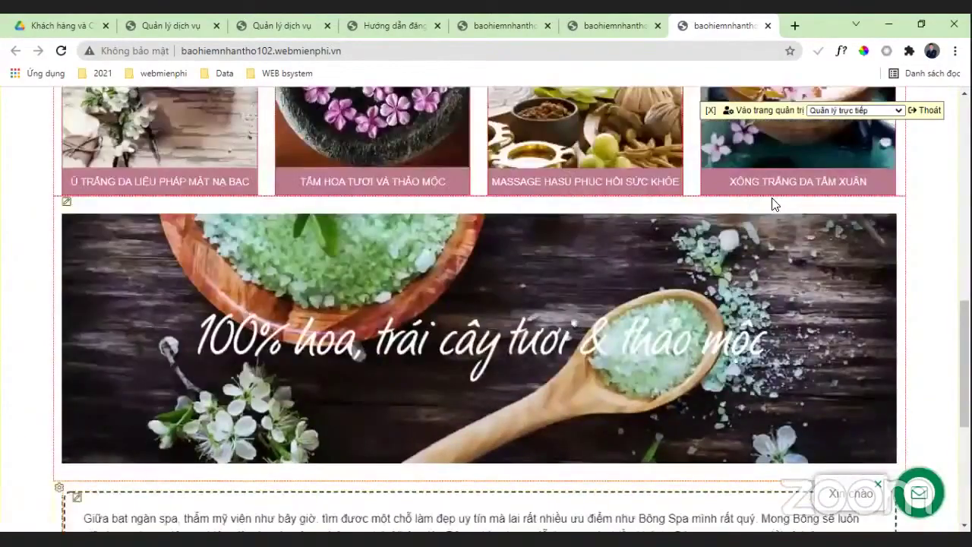
scroll(765, 216, "up", 7)
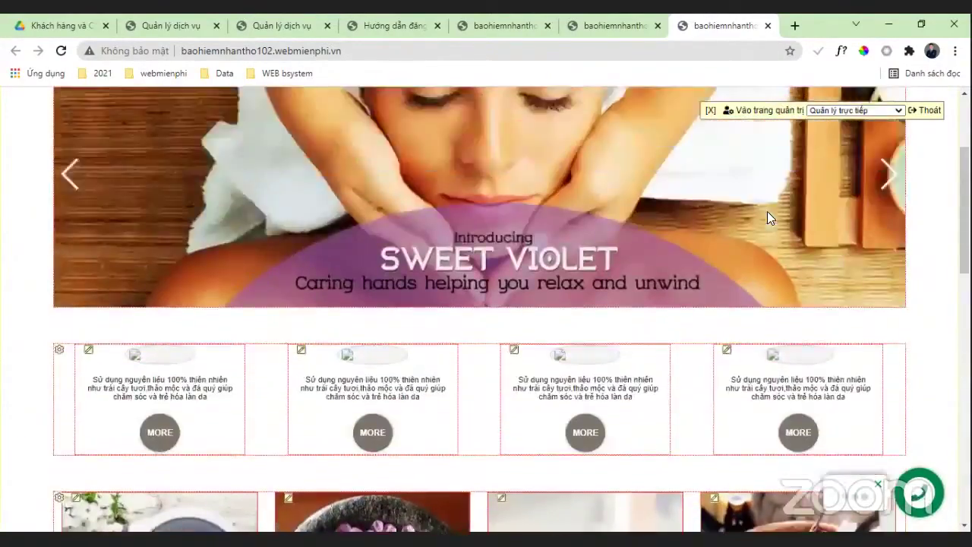
scroll(765, 221, "down", 3)
scroll(744, 234, "up", 1)
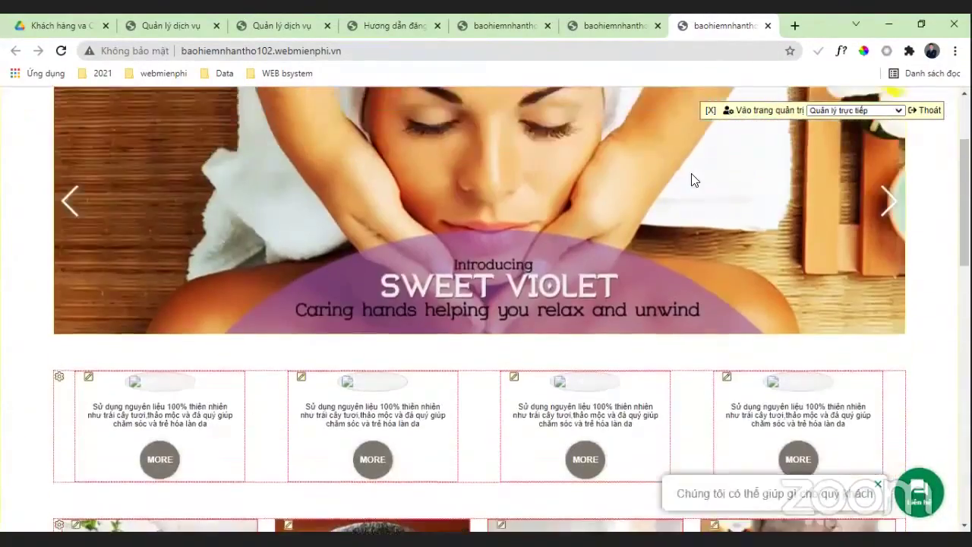
scroll(631, 218, "up", 2)
scroll(432, 233, "down", 1)
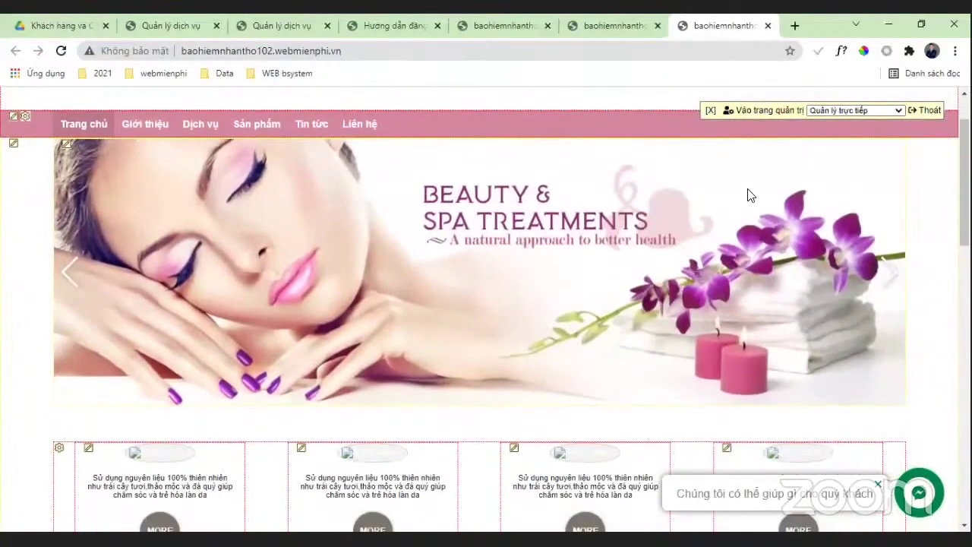
Step: Save the spa homepage banner picture as a JPEG with 'Lưu hình ảnh thành...'
right_click(749, 194)
left_click(762, 217)
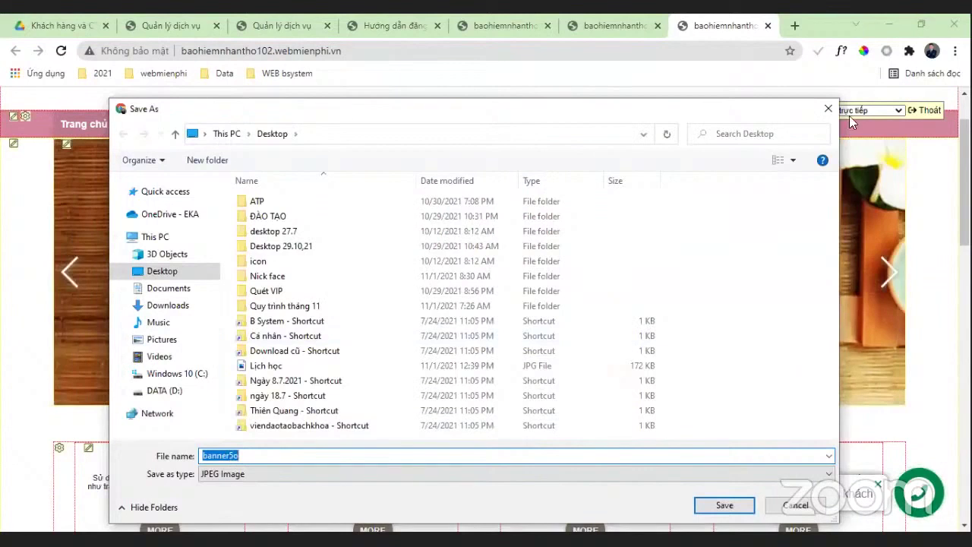
key("Escape")
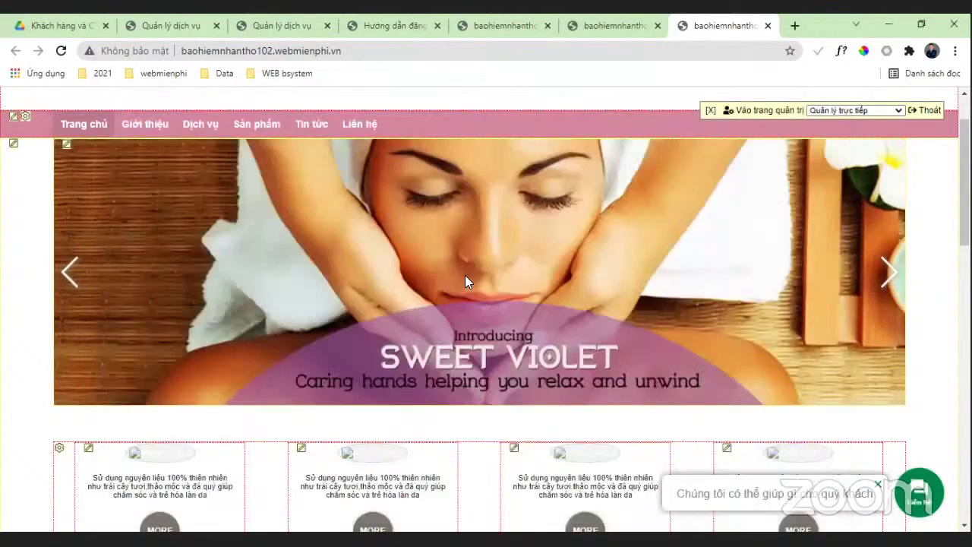
Step: Scroll through the spa homepage, from the LOGO-BOANGSPA header to the treatment cards and banner
scroll(586, 276, "down", 1)
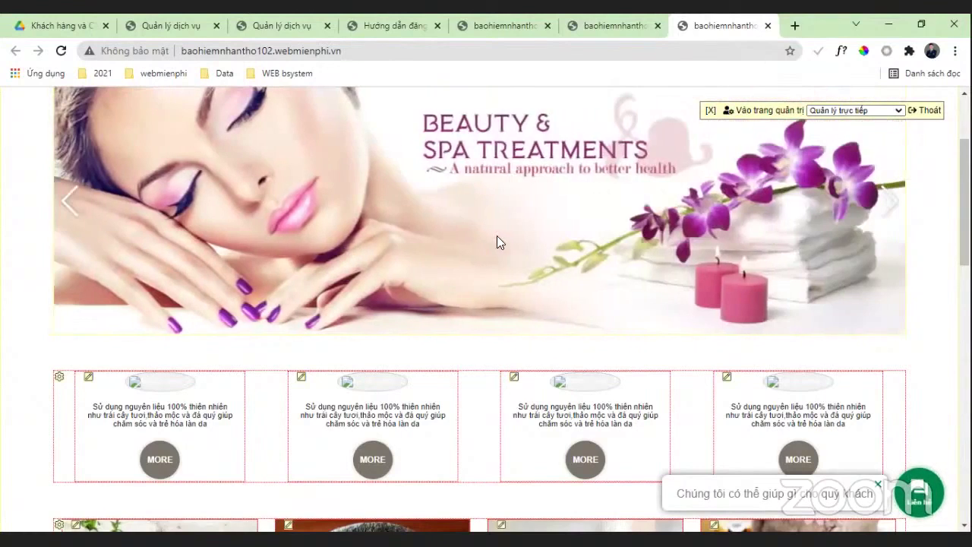
scroll(747, 259, "up", 1)
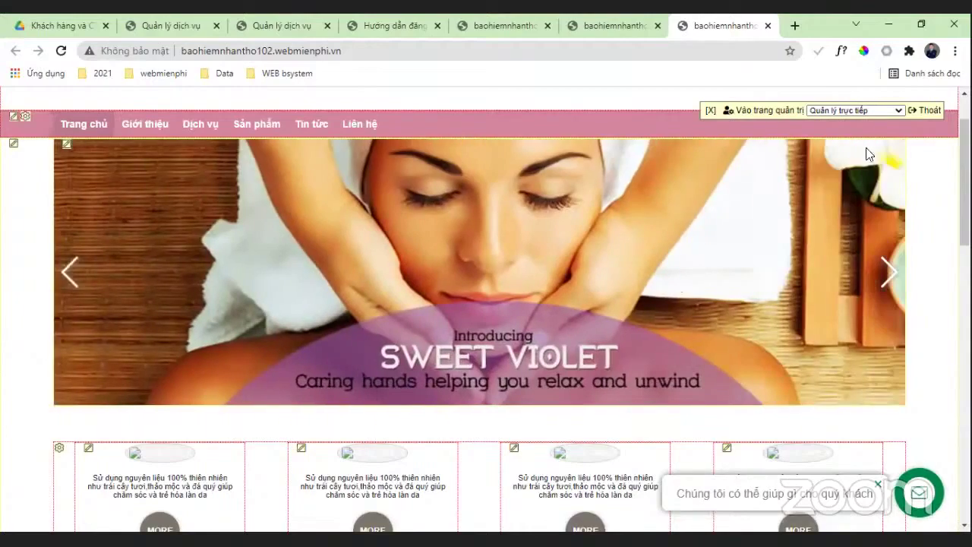
scroll(706, 269, "down", 9)
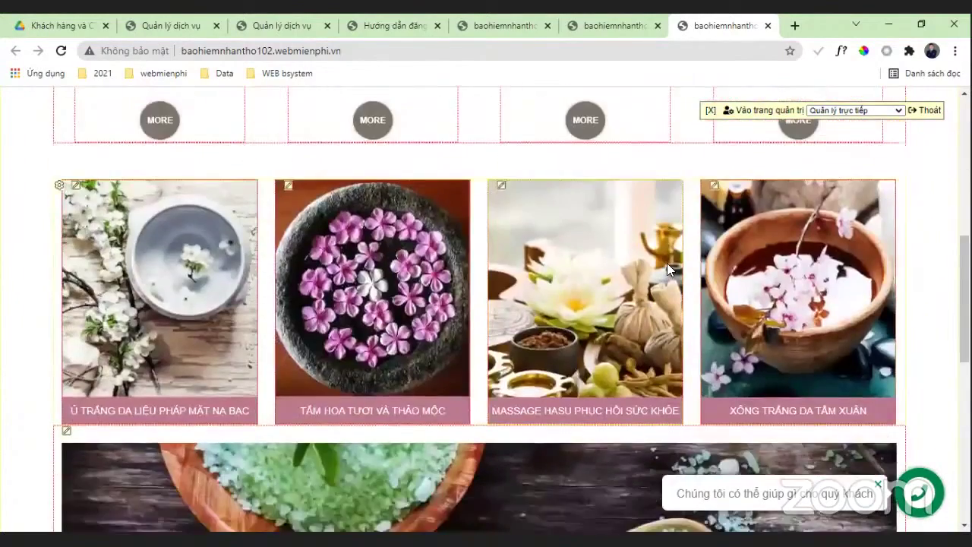
scroll(666, 263, "down", 5)
scroll(624, 237, "up", 6)
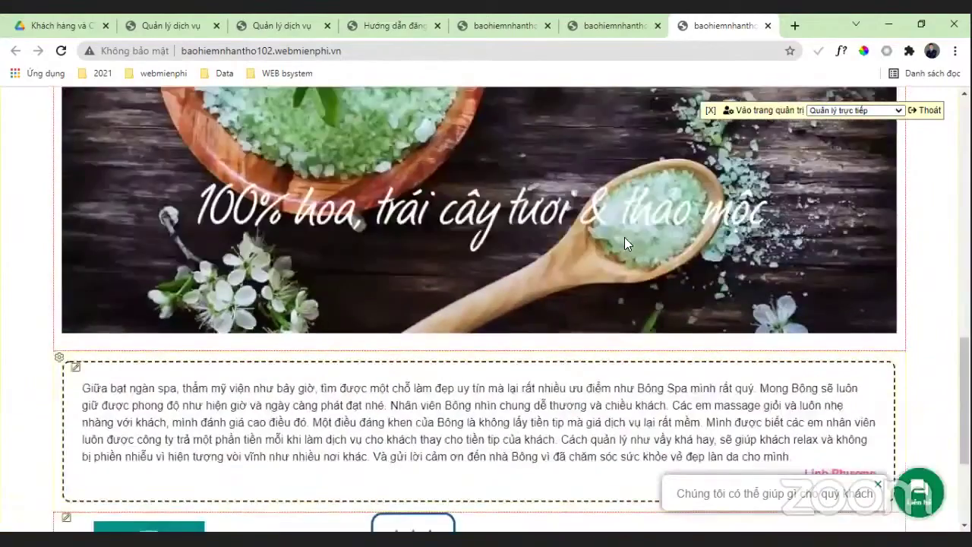
scroll(634, 226, "up", 3)
scroll(659, 232, "down", 4)
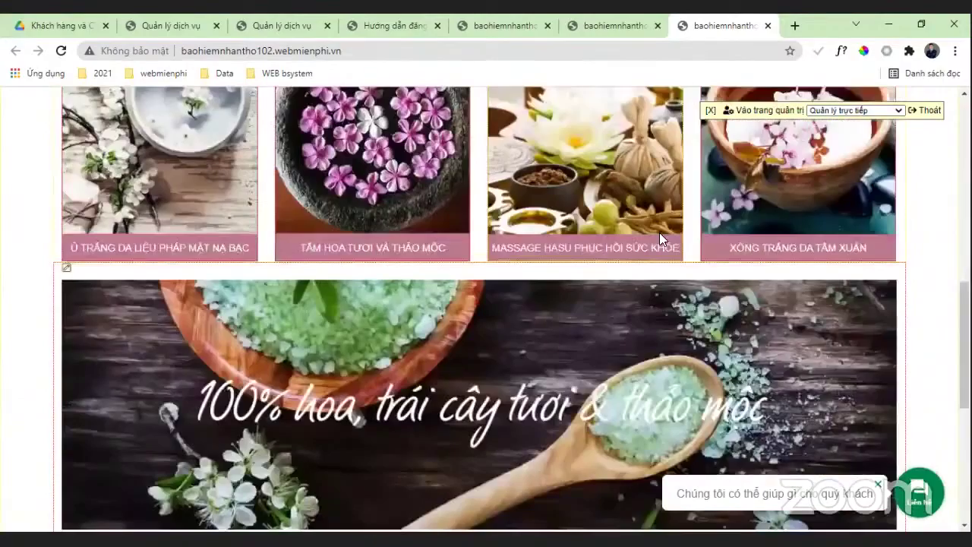
scroll(146, 119, "up", 1)
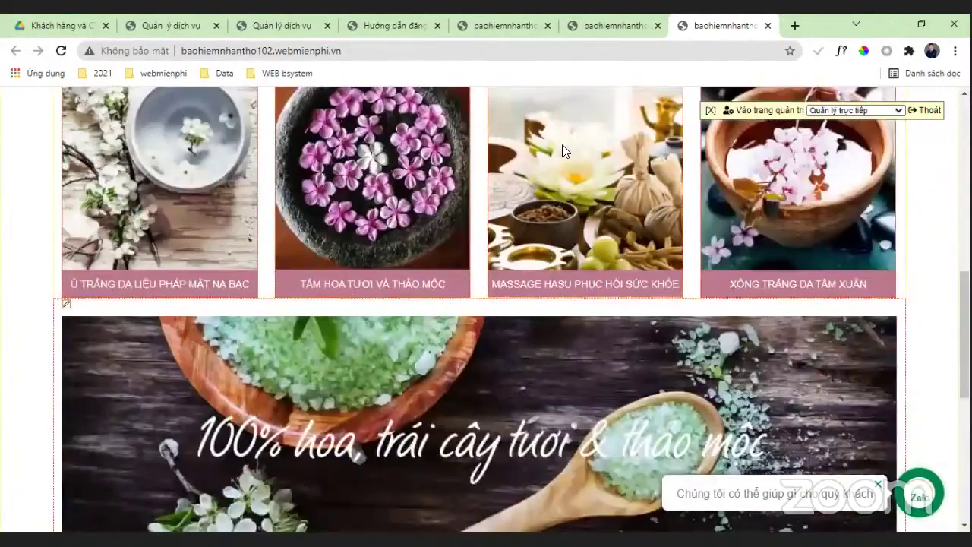
scroll(873, 248, "up", 8)
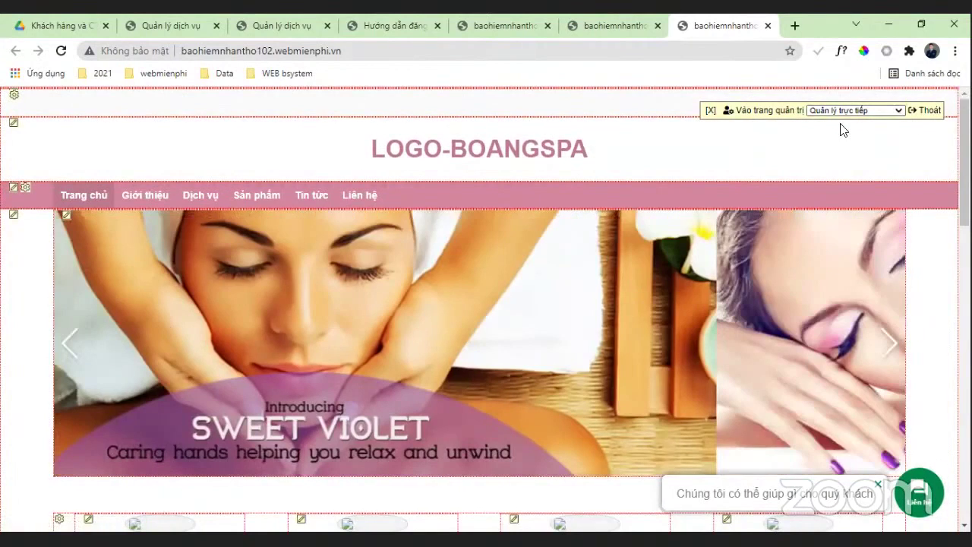
Step: Turn off live editing with 'Ngừng quản lý trực tiếp' and view the Giới thiệu page
left_click(840, 130)
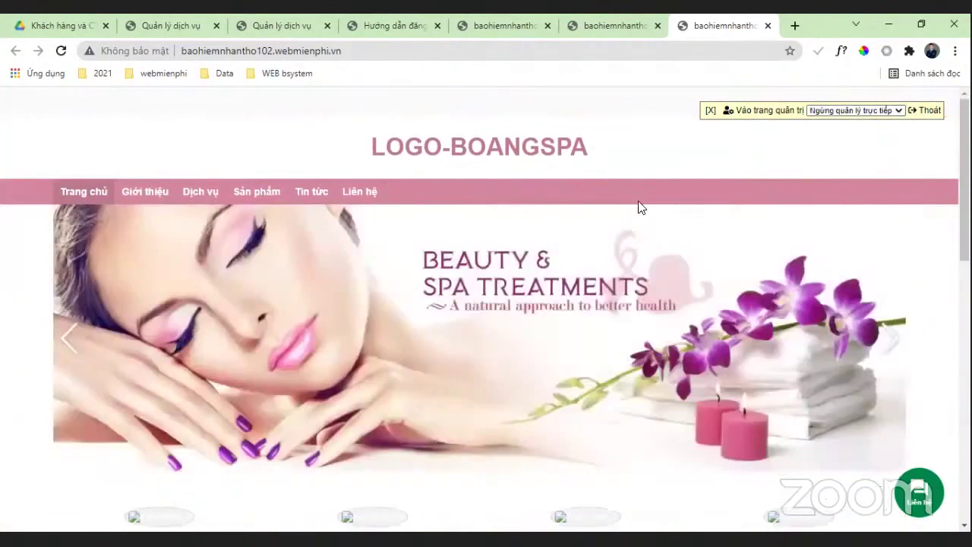
left_click(146, 194)
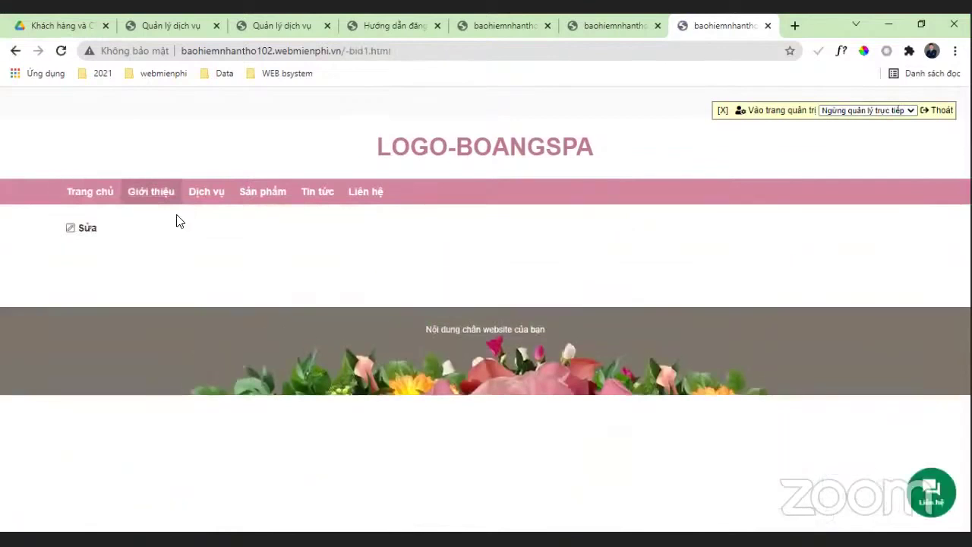
scroll(347, 251, "down", 3)
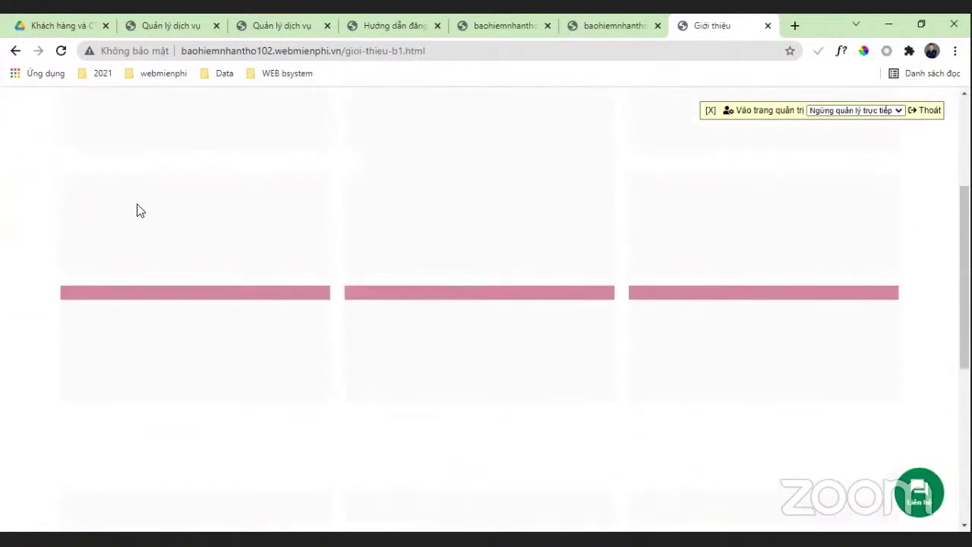
scroll(282, 243, "up", 3)
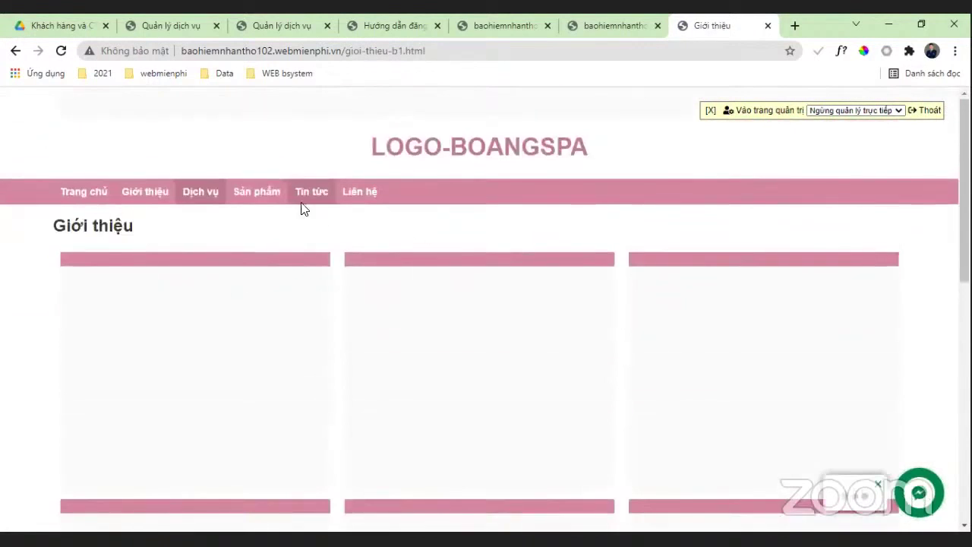
Step: View the Liên hệ contact page with its enquiry form, then close the site tab
left_click(369, 193)
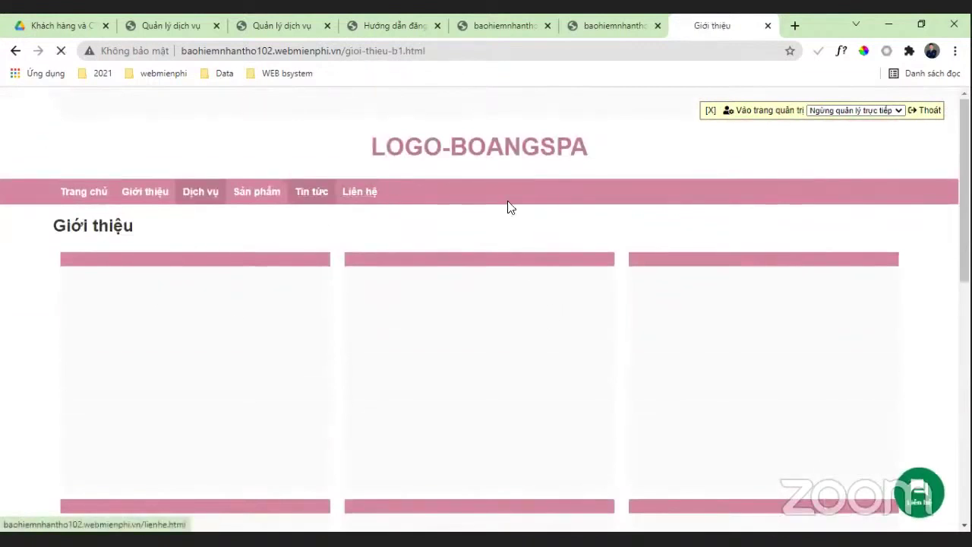
scroll(313, 195, "down", 2)
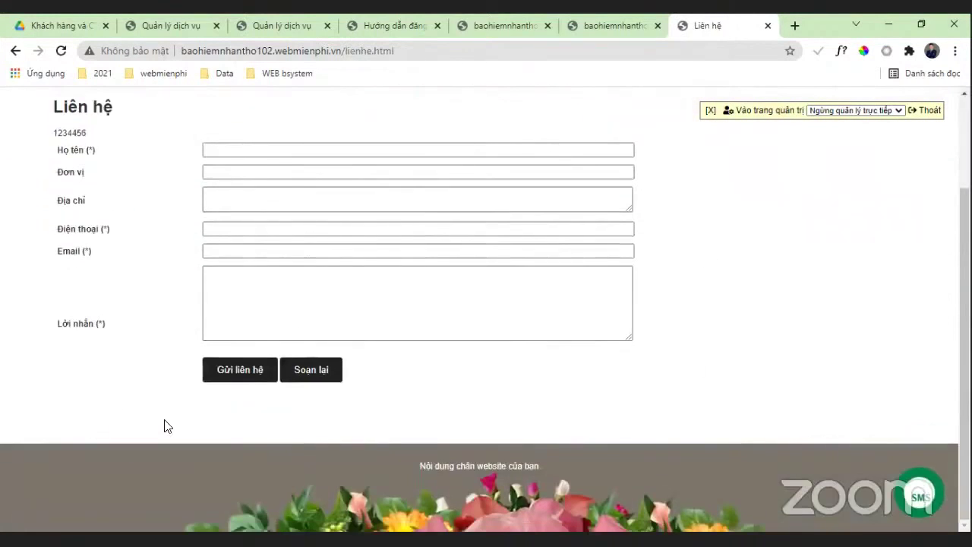
scroll(766, 152, "up", 1)
scroll(765, 152, "up", 2)
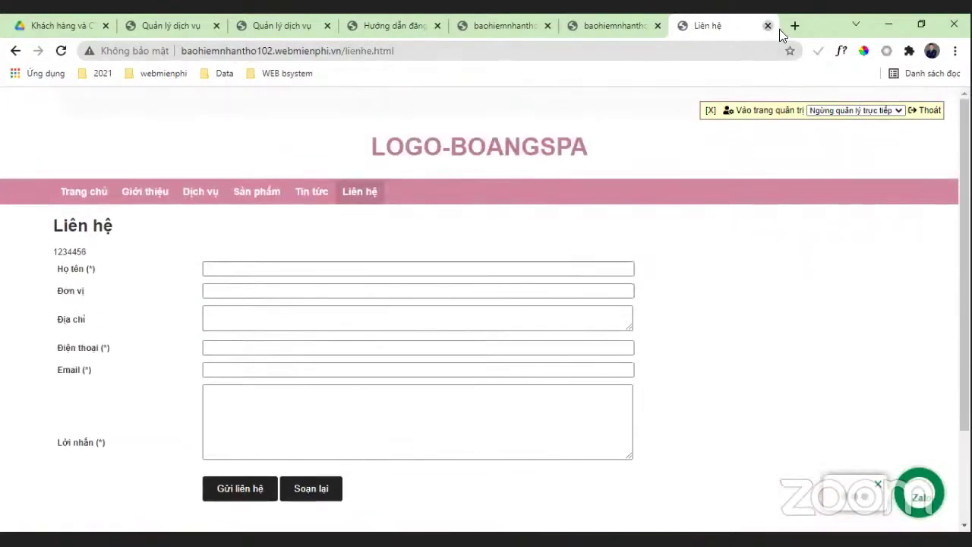
left_click(767, 25)
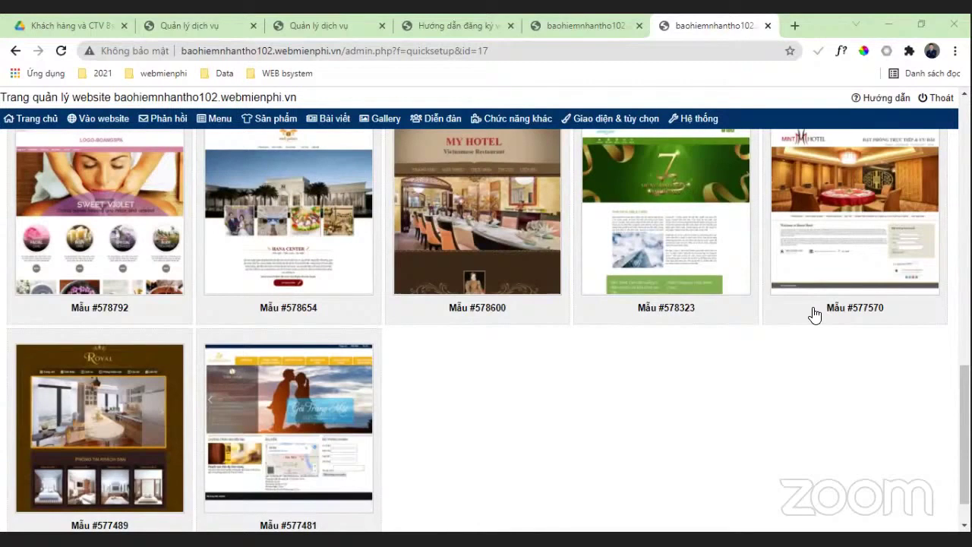
scroll(581, 262, "up", 2)
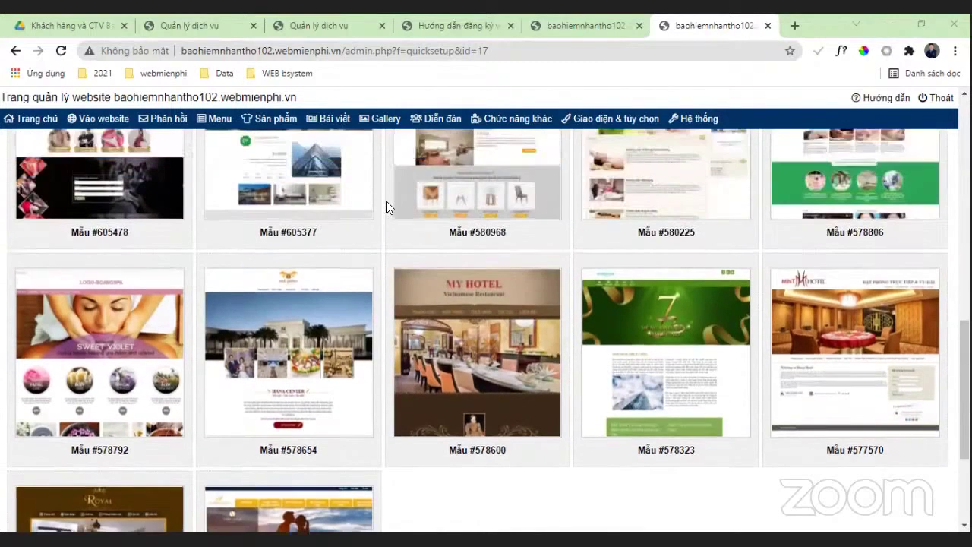
mouse_move(385, 124)
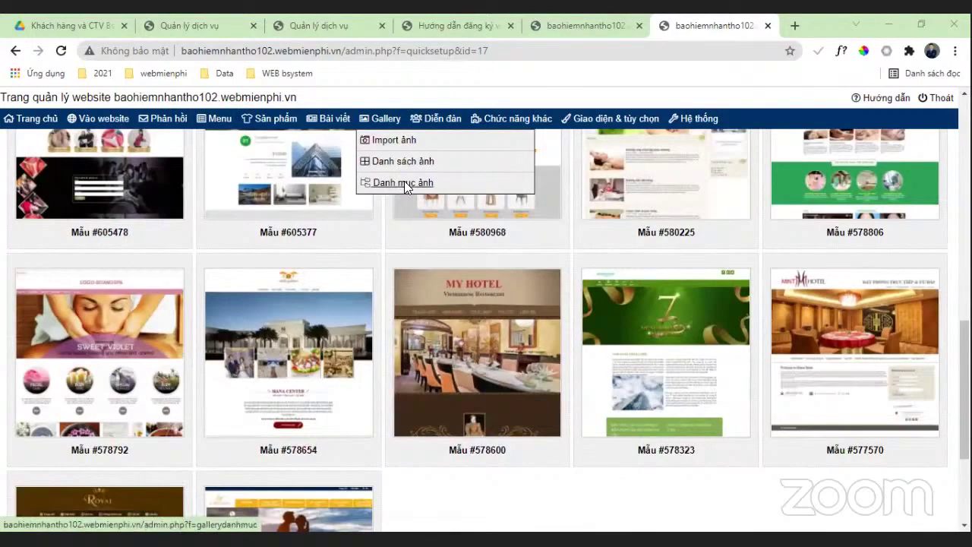
Step: Visit Gallery's Import ảnh, Danh sách ảnh and Danh mục ảnh pages, ending on the empty category page
left_click(404, 182)
left_click(392, 127)
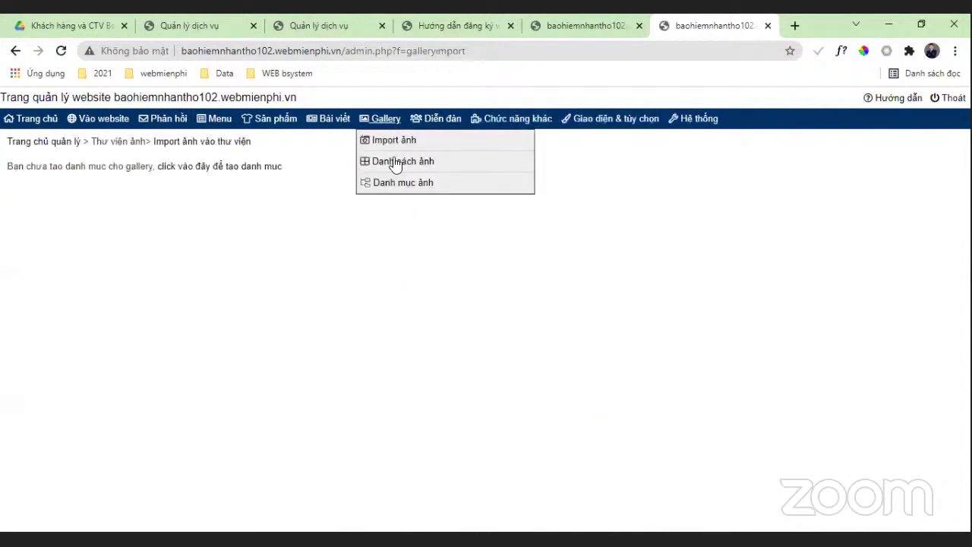
left_click(403, 161)
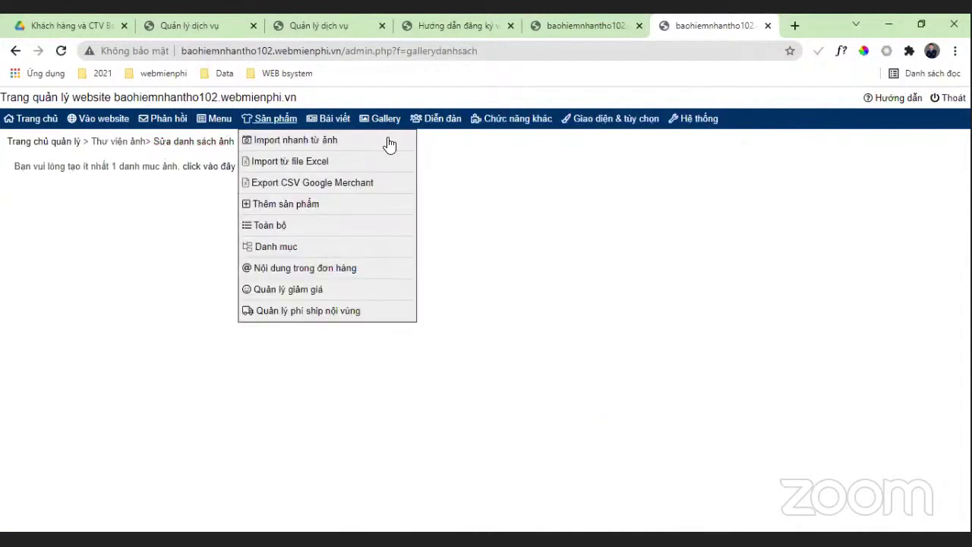
left_click(387, 182)
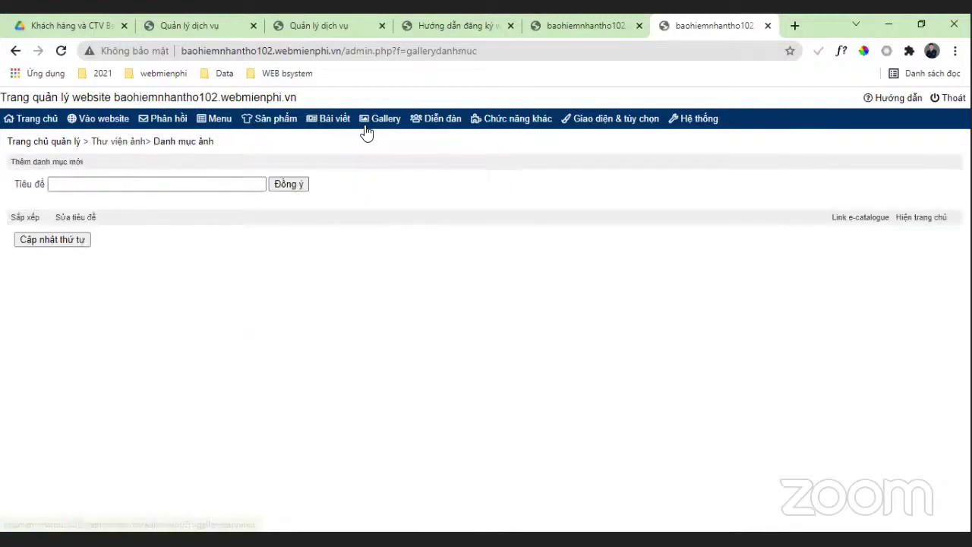
mouse_move(364, 130)
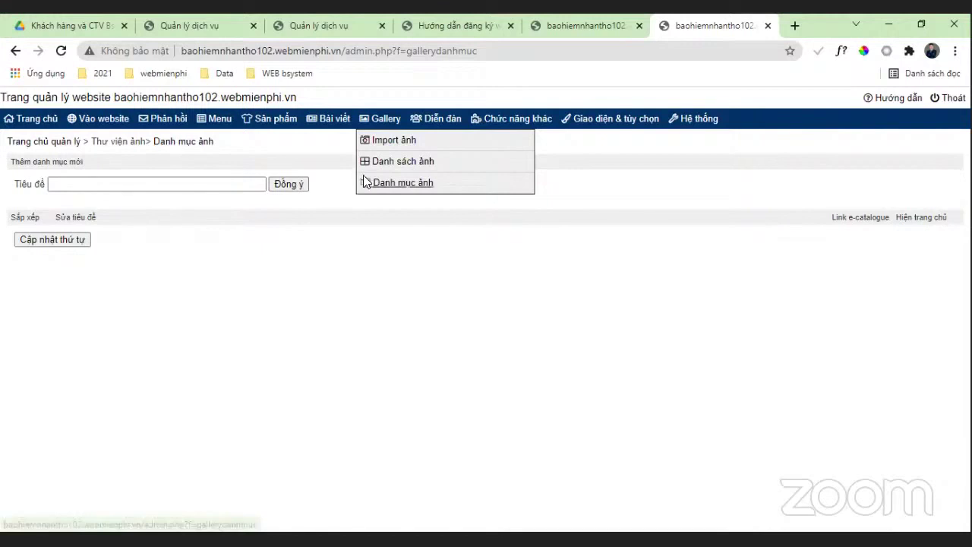
left_click(365, 181)
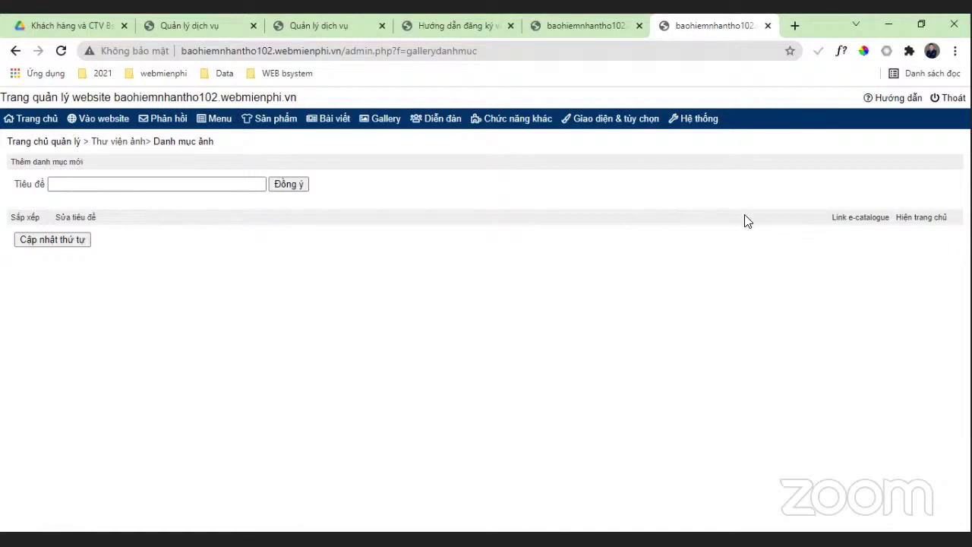
mouse_move(737, 123)
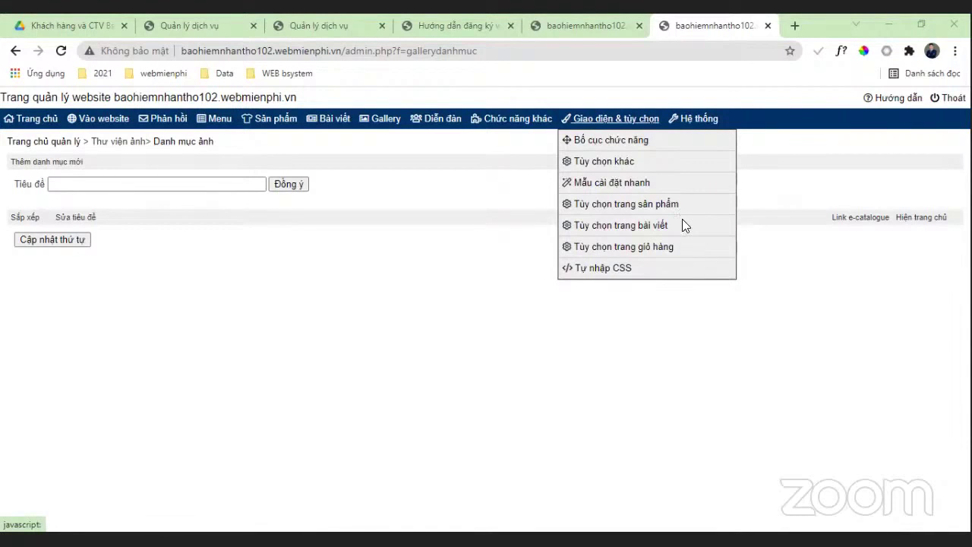
mouse_move(693, 121)
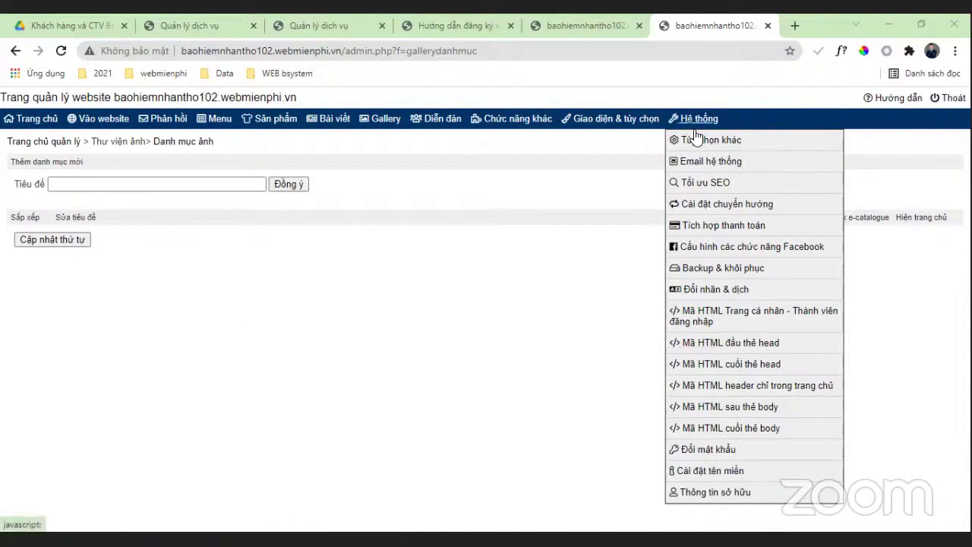
Step: Open the site's SEO options settings and look through them
left_click(703, 183)
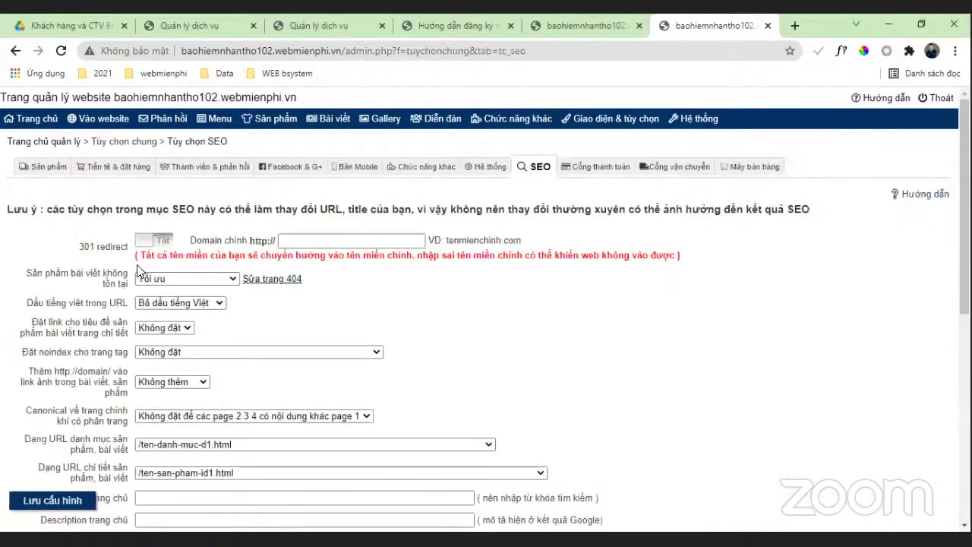
scroll(425, 288, "down", 1)
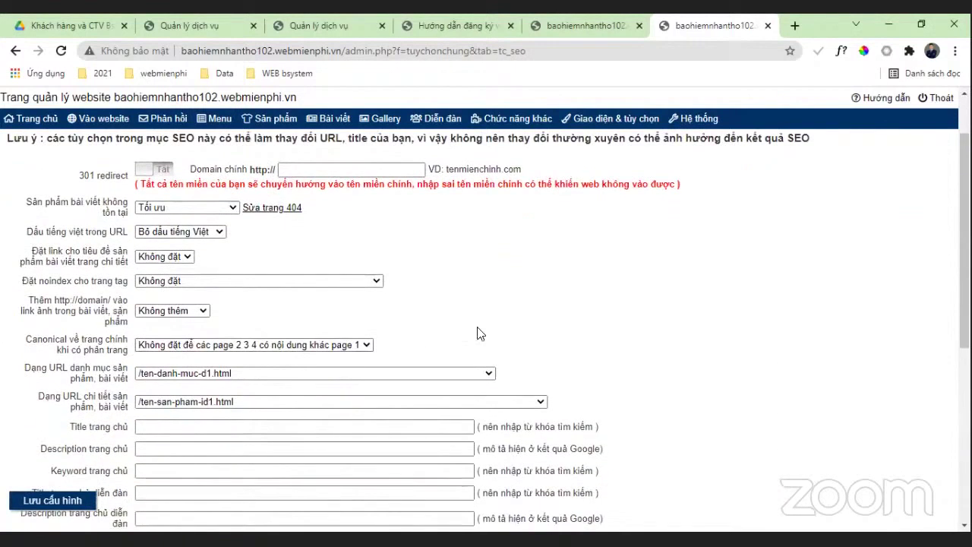
scroll(276, 324, "down", 1)
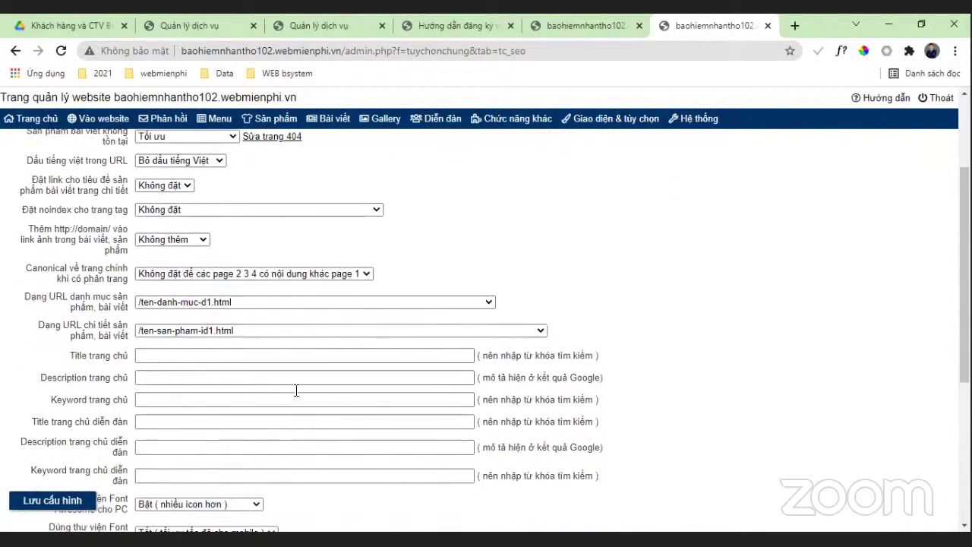
scroll(296, 390, "down", 2)
scroll(295, 413, "up", 4)
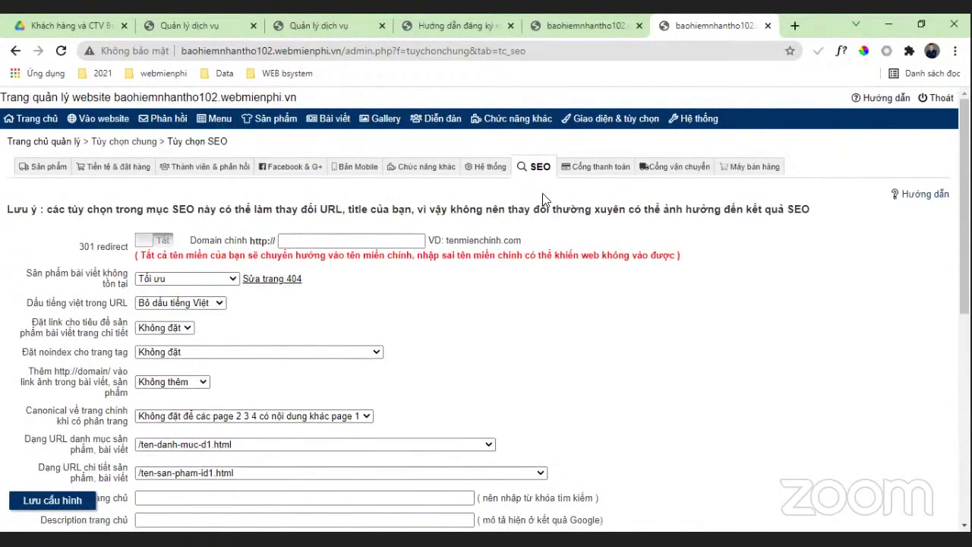
Step: Open the SEO Hướng dẫn help guide and read down to section 14, File biểu tượng web
left_click(919, 194)
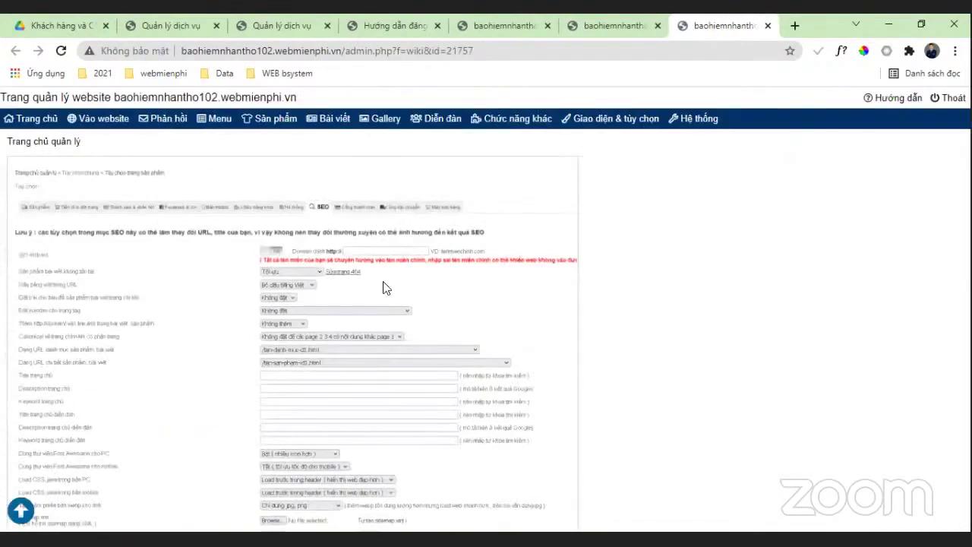
scroll(384, 284, "down", 4)
scroll(377, 293, "down", 5)
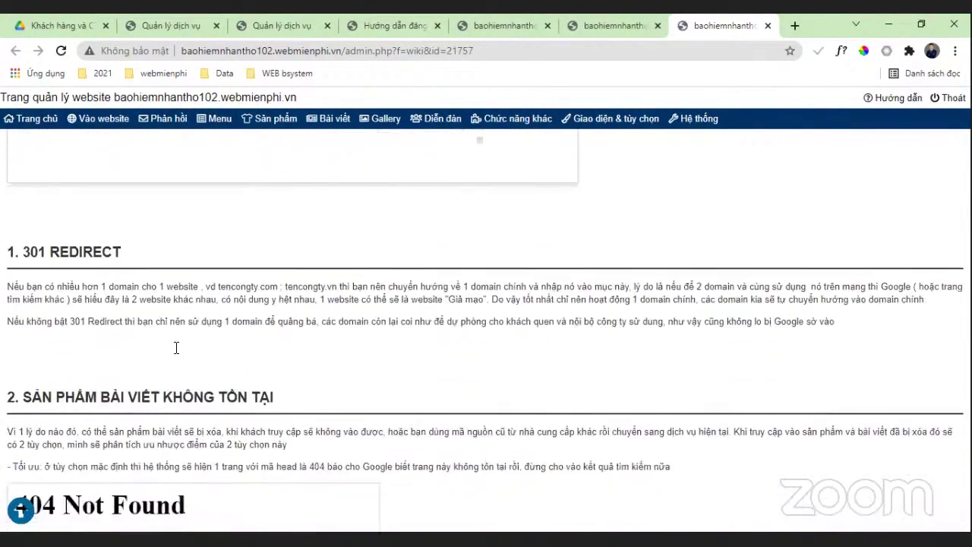
scroll(103, 342, "down", 10)
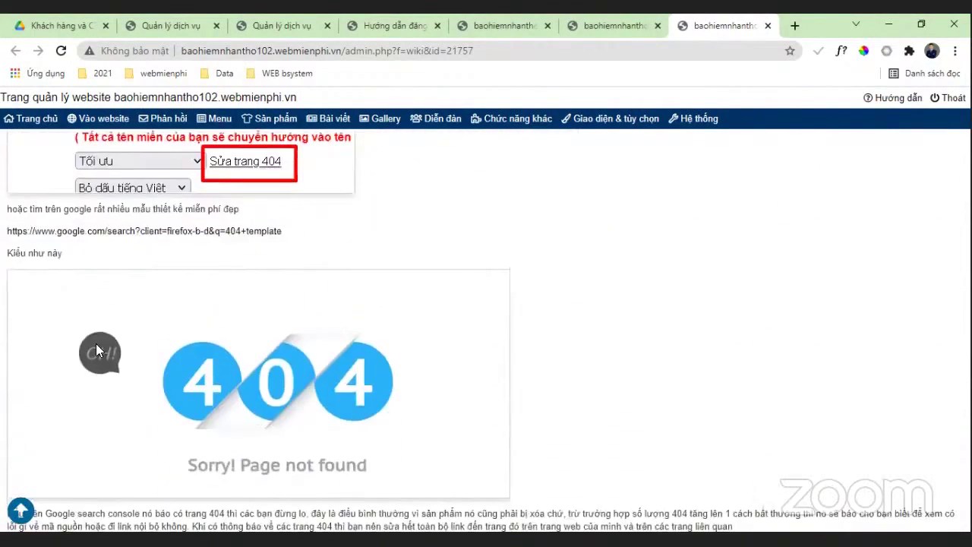
scroll(96, 350, "down", 10)
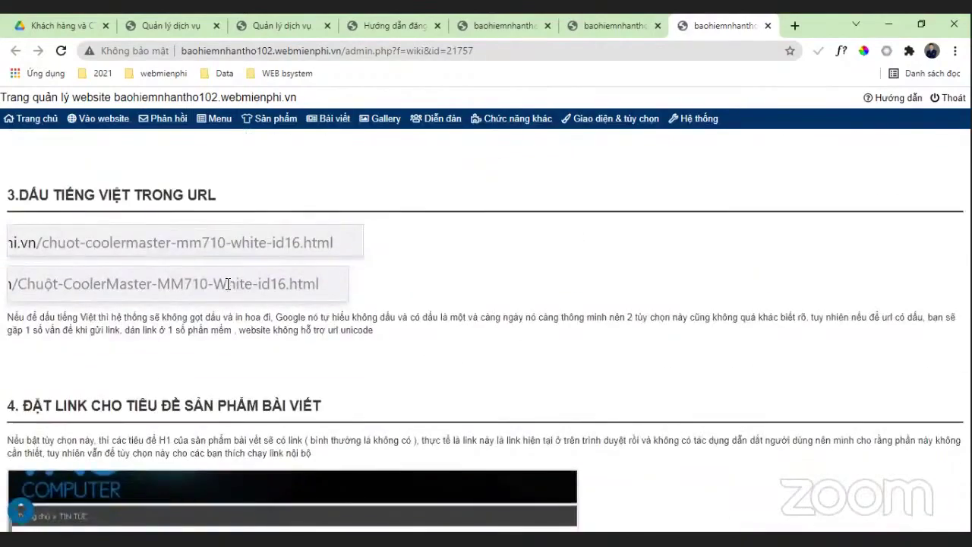
scroll(152, 334, "down", 15)
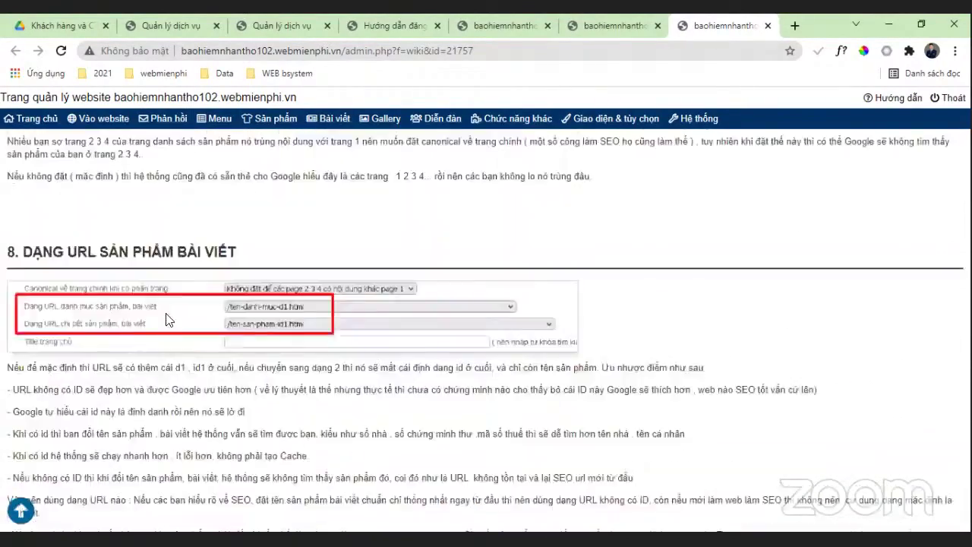
scroll(661, 428, "down", 8)
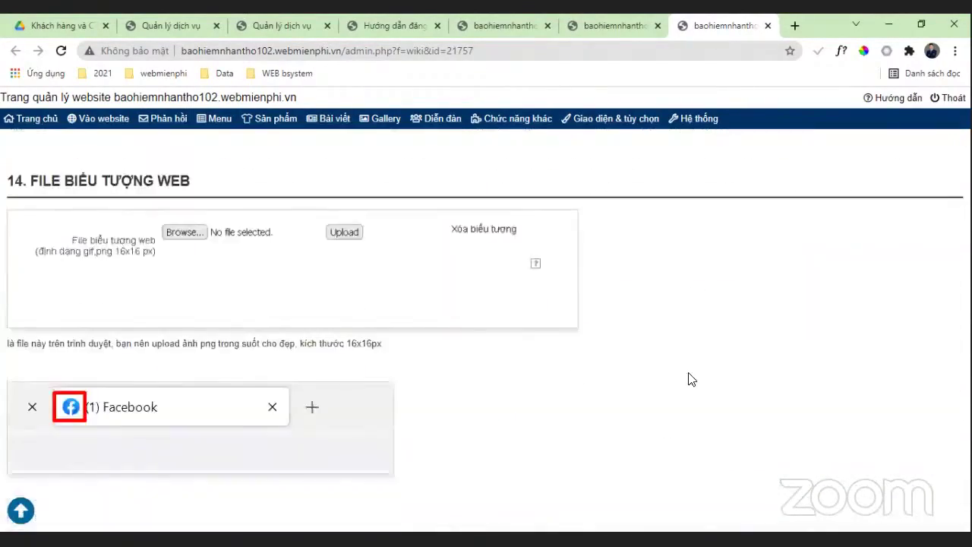
scroll(689, 376, "up", 5)
scroll(689, 376, "up", 6)
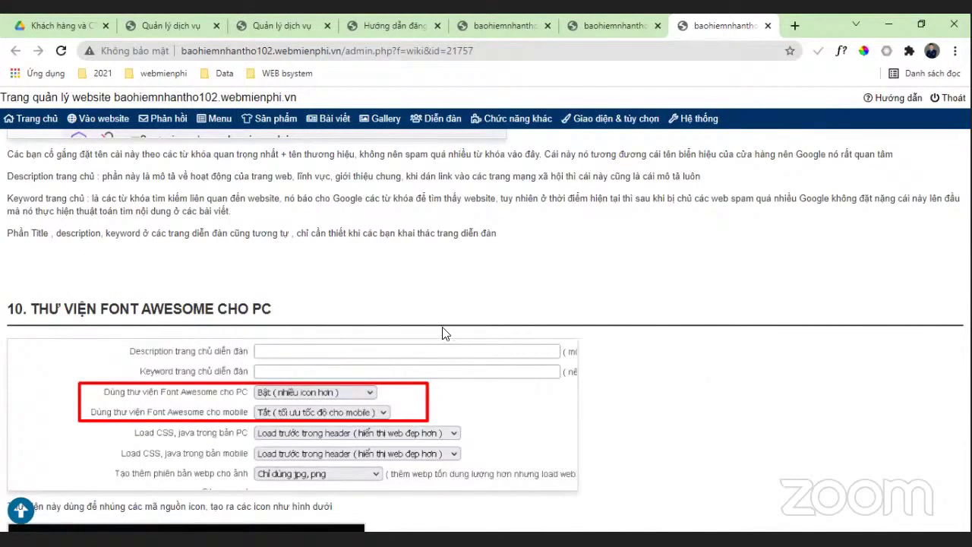
scroll(445, 330, "down", 4)
scroll(228, 342, "up", 10)
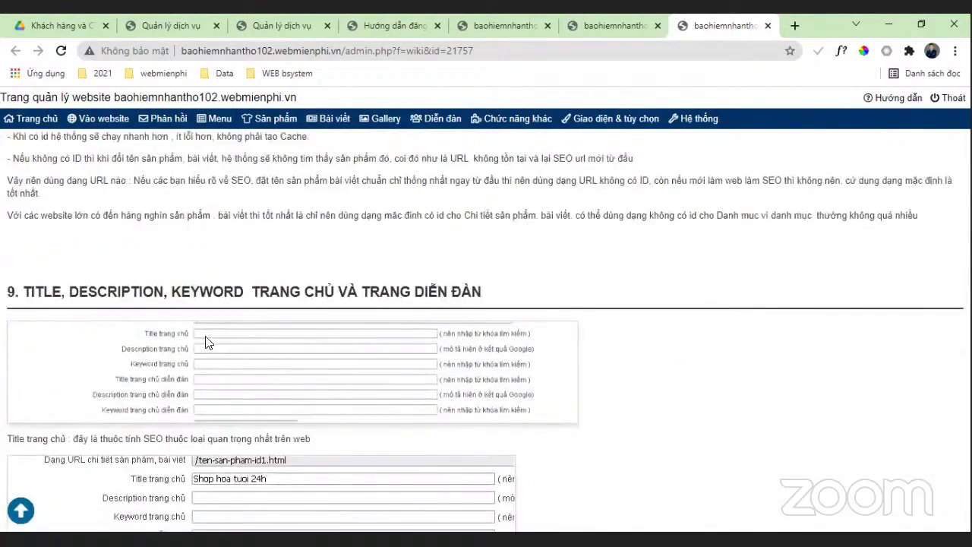
scroll(206, 332, "down", 5)
scroll(207, 332, "down", 12)
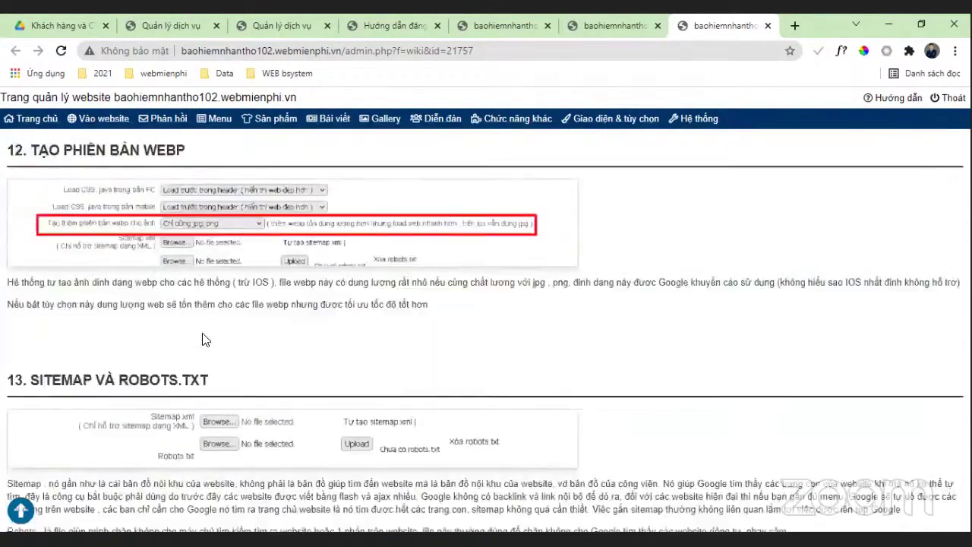
scroll(380, 319, "down", 1)
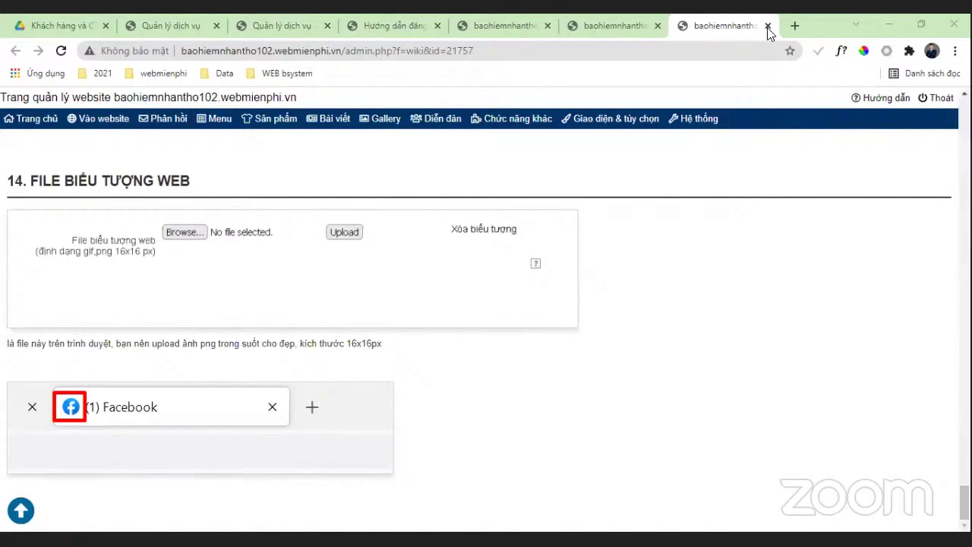
Step: Glance over the website registration guide tab
left_click(502, 25)
left_click(391, 25)
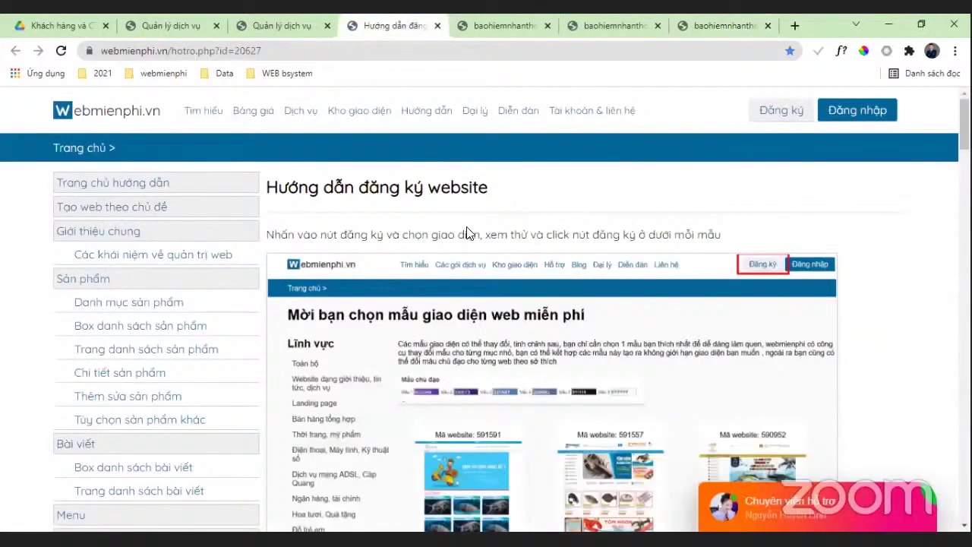
scroll(36, 376, "down", 2)
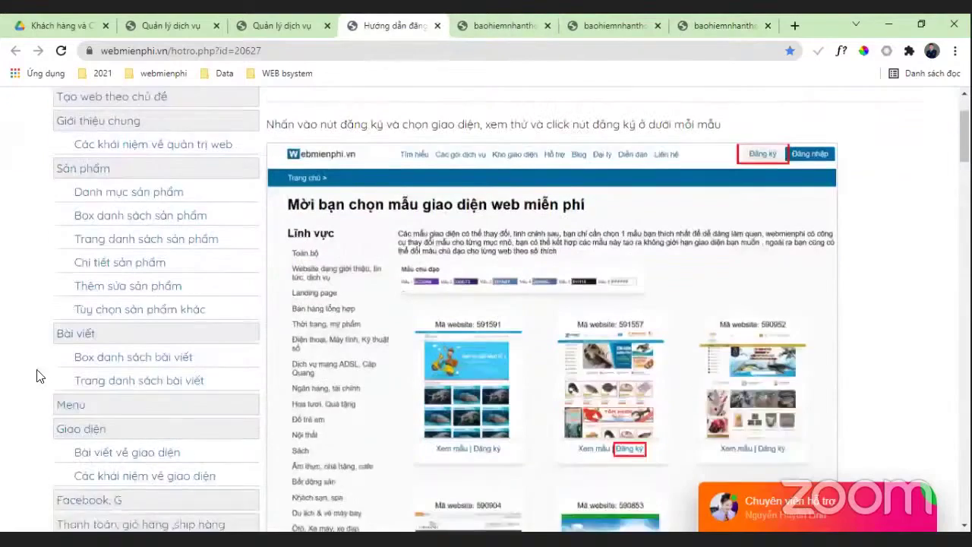
scroll(37, 375, "down", 6)
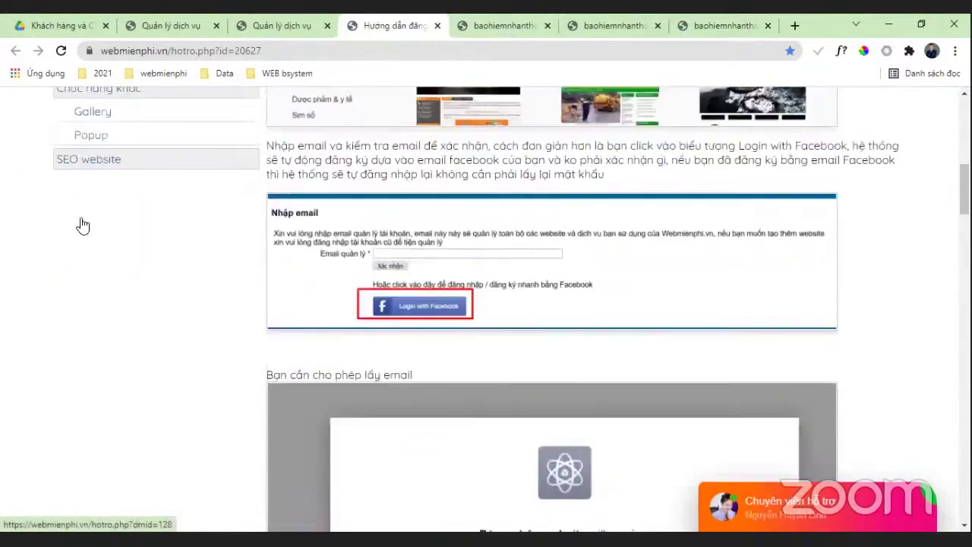
scroll(84, 225, "up", 4)
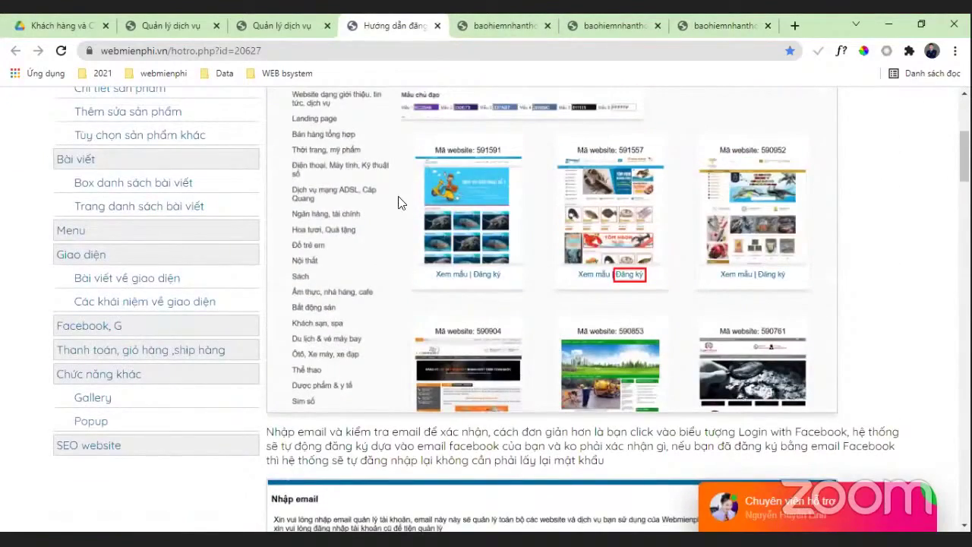
Step: Return to the PC homepage layout tab and open Giao diện & tùy chọn > Mẫu cài đặt nhanh
left_click(501, 26)
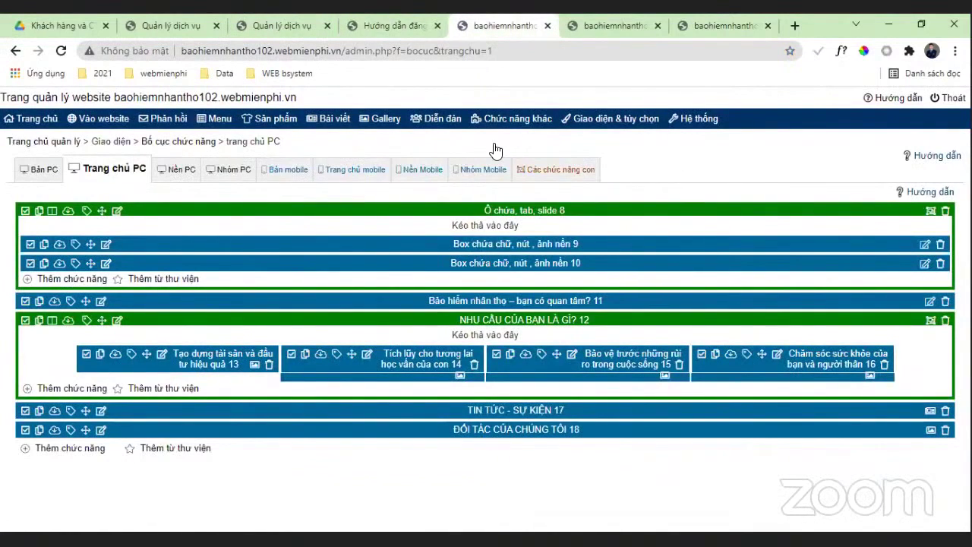
mouse_move(495, 119)
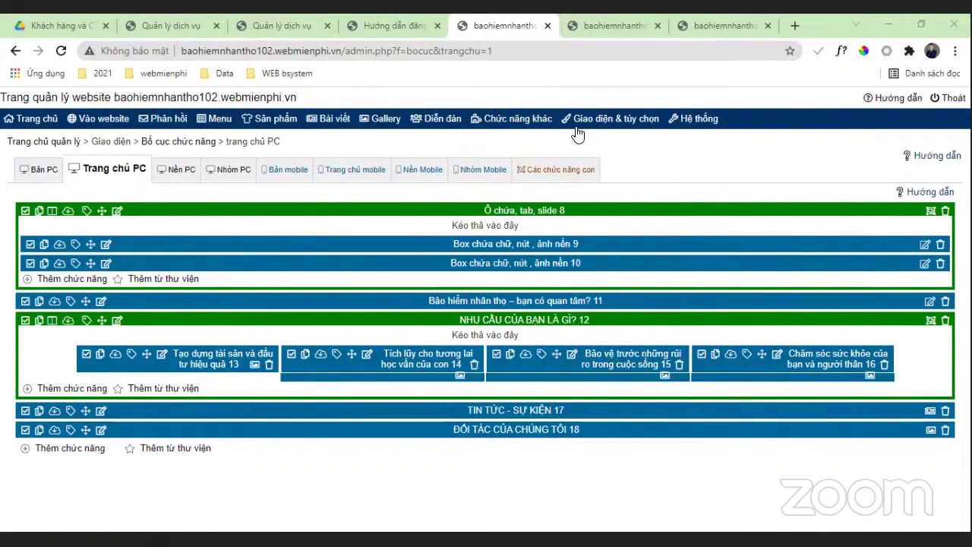
mouse_move(591, 123)
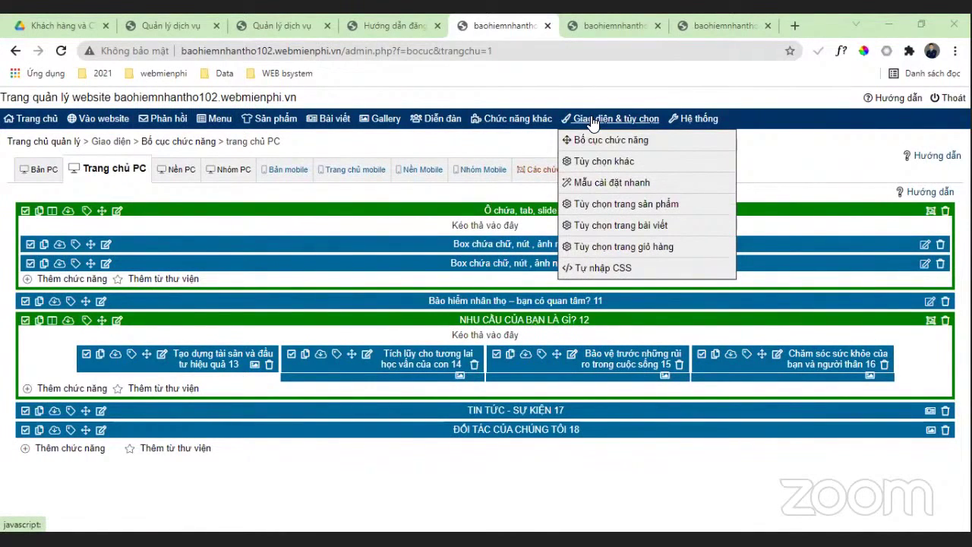
left_click(611, 183)
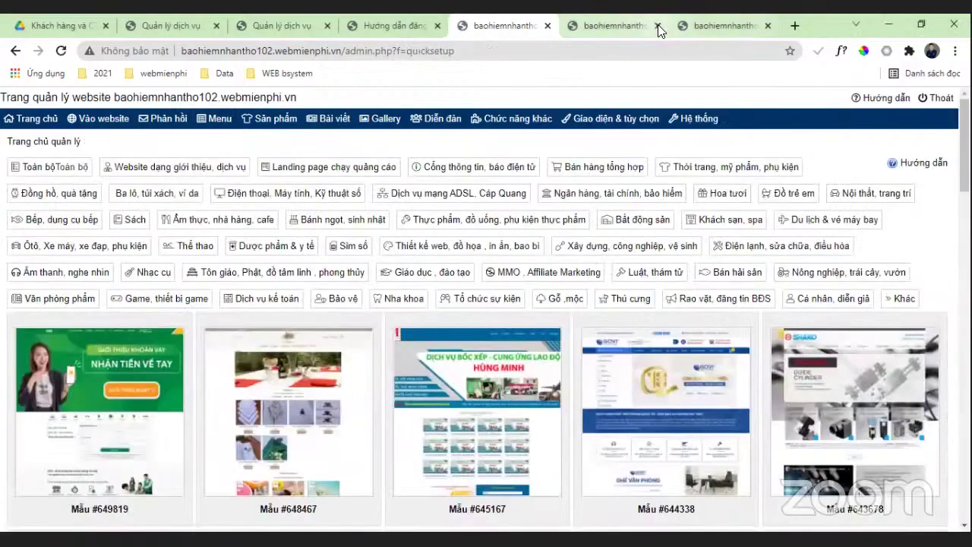
Step: Close the two extra admin tabs and filter templates to Thực phẩm, đồ uống, phụ kiện thực phẩm
left_click(657, 25)
left_click(658, 25)
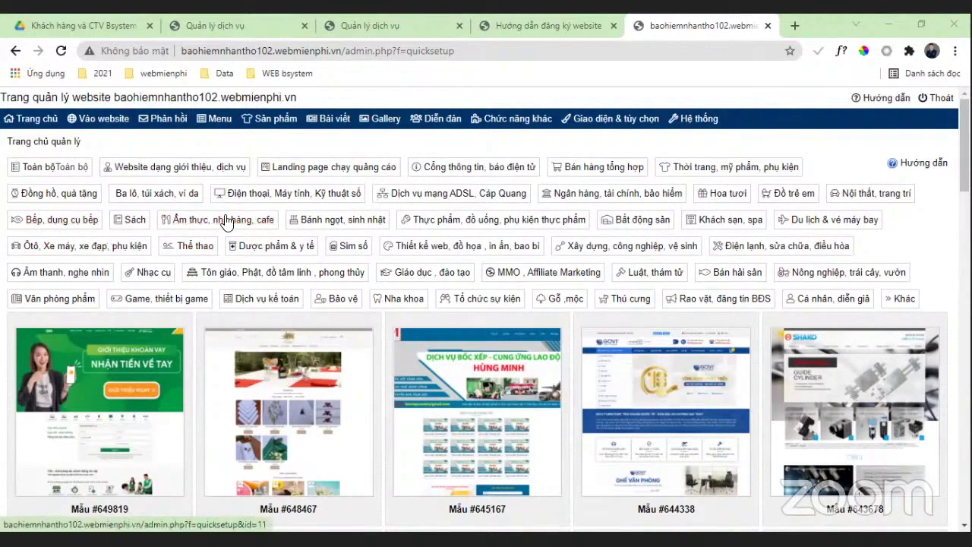
left_click(430, 221)
Step: Browse the food and drink templates and pick the Korean ginseng liquor template Mẫu #614202
scroll(798, 278, "down", 2)
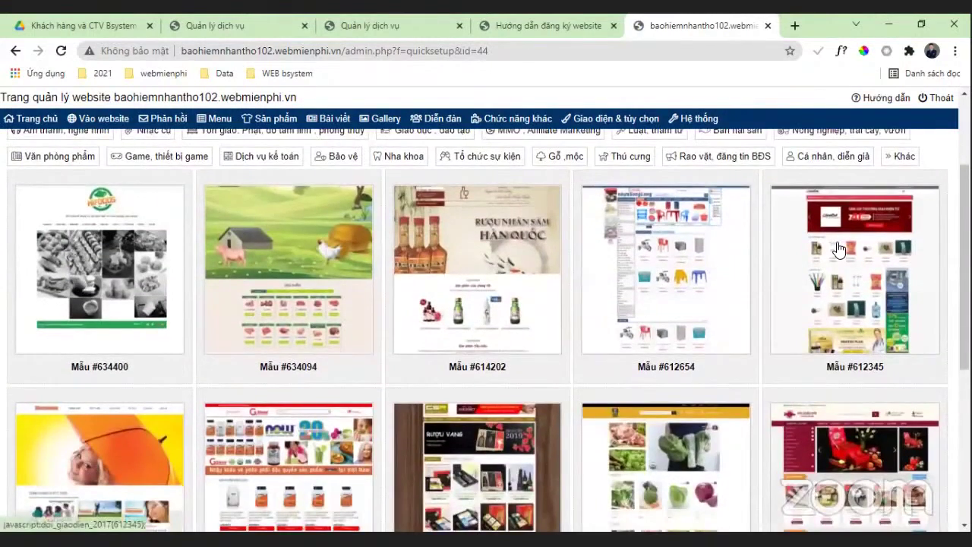
scroll(838, 249, "down", 1)
scroll(831, 256, "up", 1)
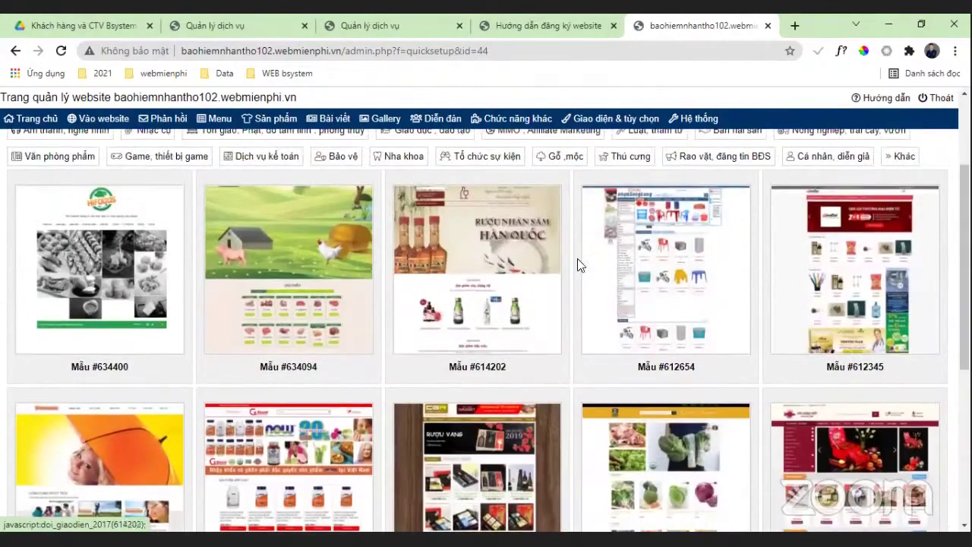
scroll(577, 262, "down", 4)
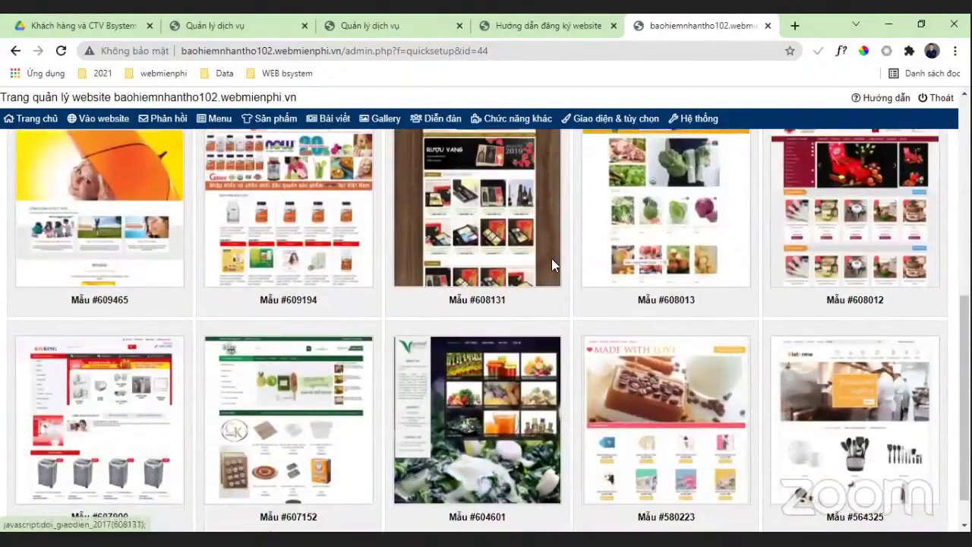
scroll(552, 262, "up", 4)
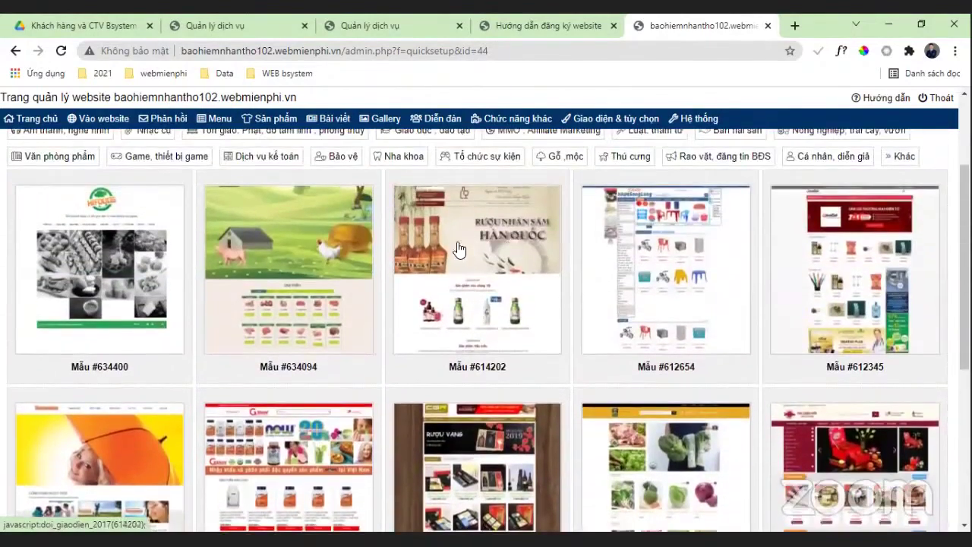
left_click(526, 236)
Step: Apply template #614202 replacing all content, and view the live Korean liquor site
left_click(329, 236)
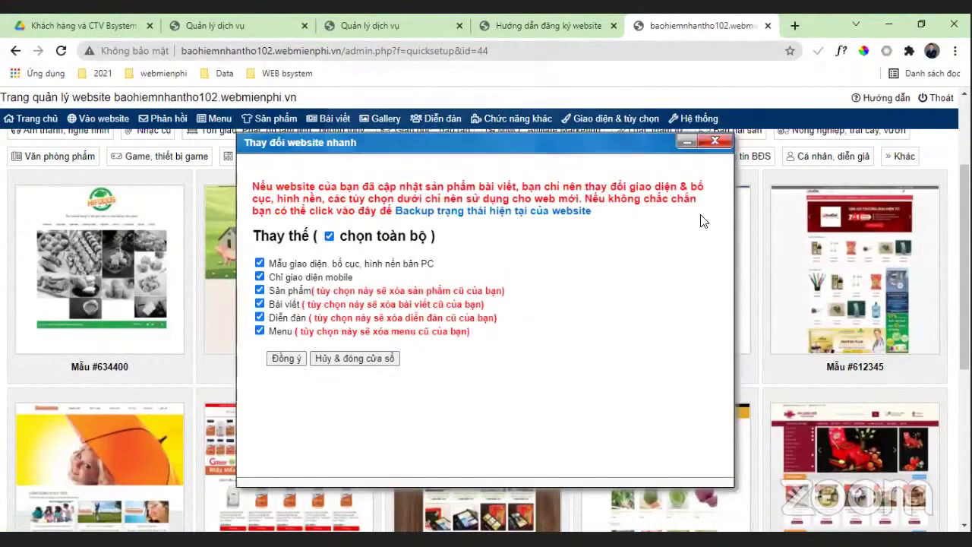
left_click(559, 157)
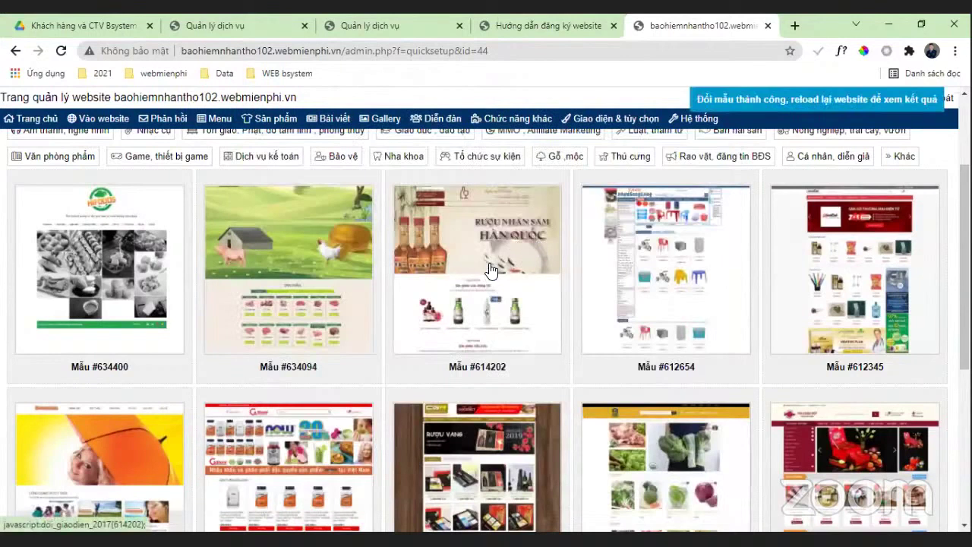
left_click(418, 172)
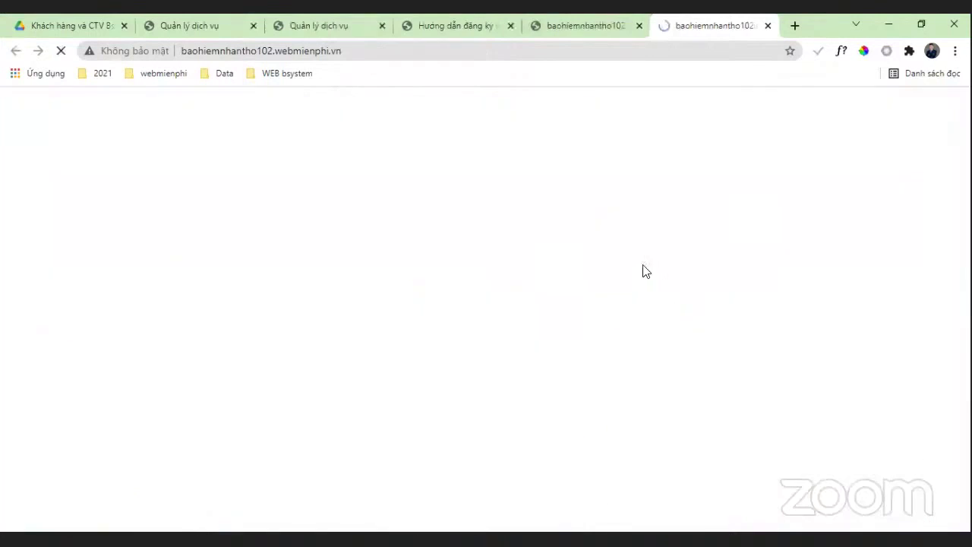
scroll(625, 243, "down", 5)
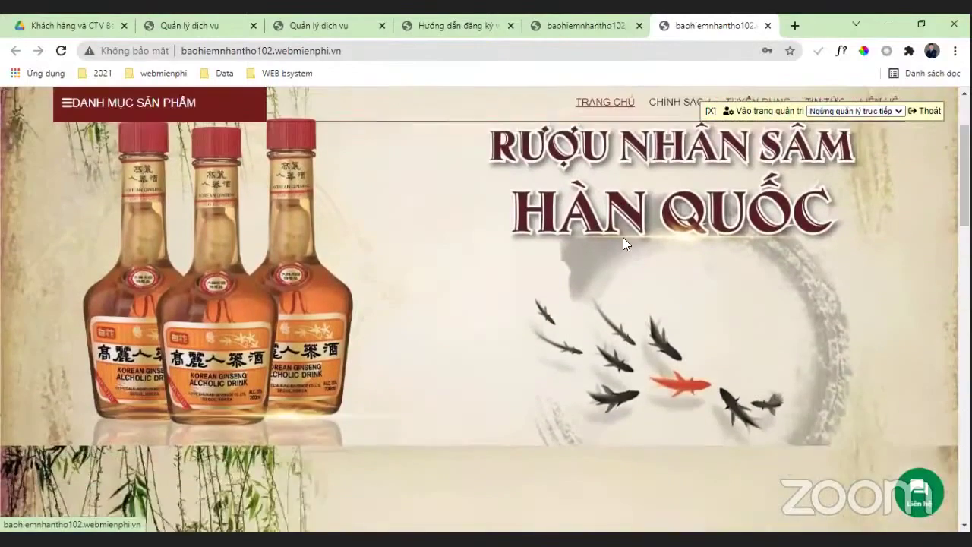
scroll(623, 237, "down", 10)
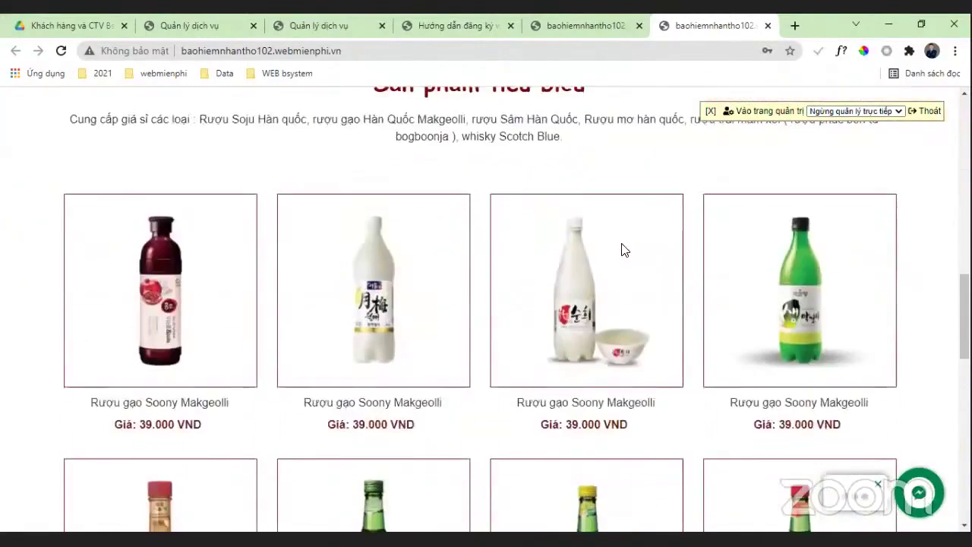
scroll(621, 247, "down", 6)
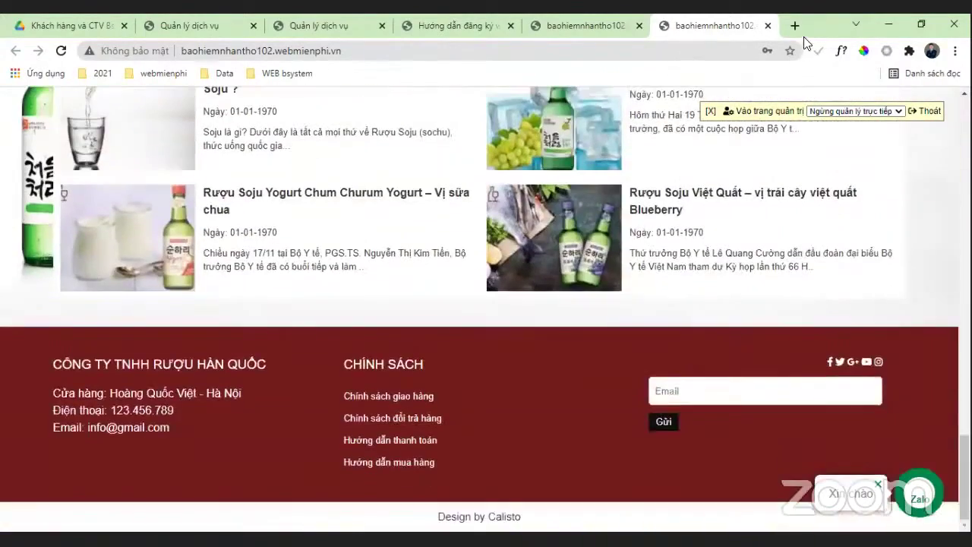
Step: Close the public site tab and browse the quick-setup template gallery
key("ctrl+w")
scroll(638, 275, "down", 3)
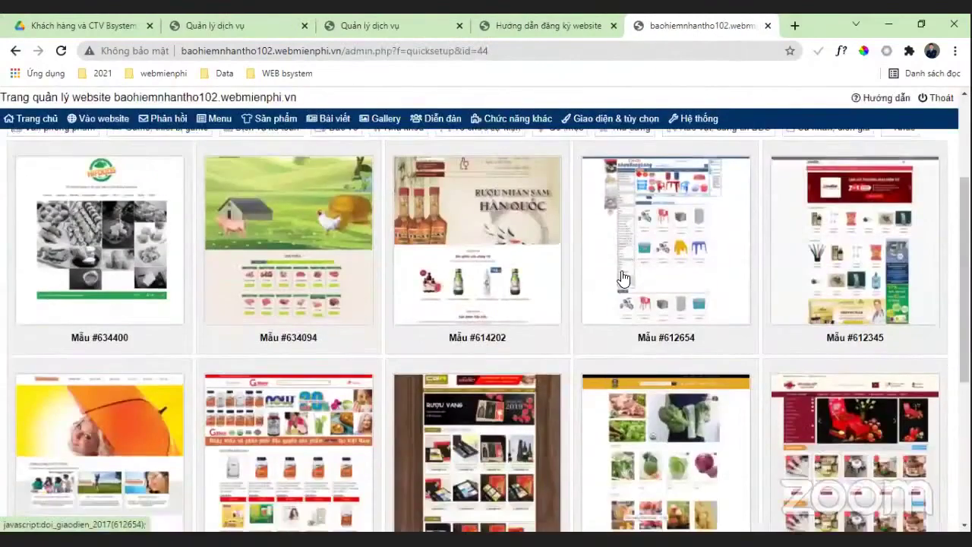
scroll(532, 265, "down", 1)
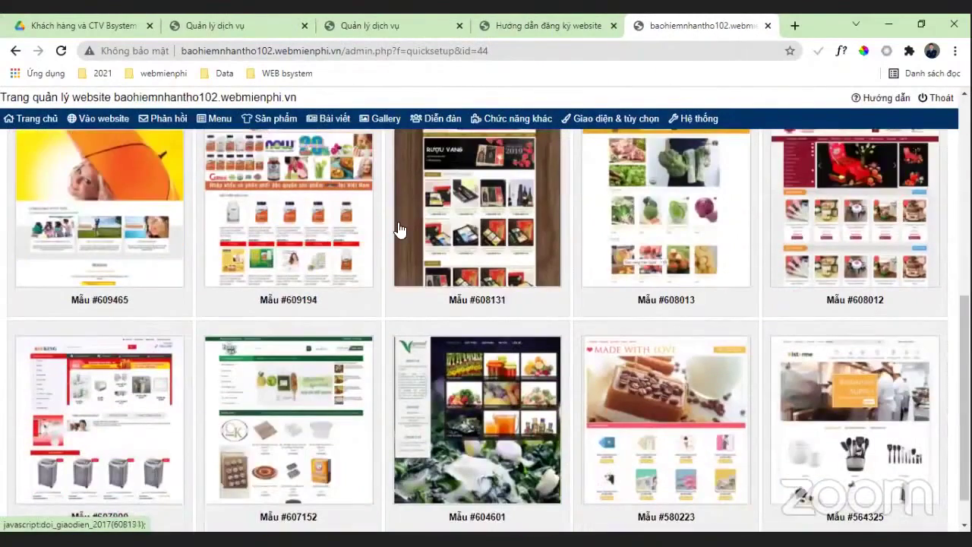
scroll(400, 230, "down", 1)
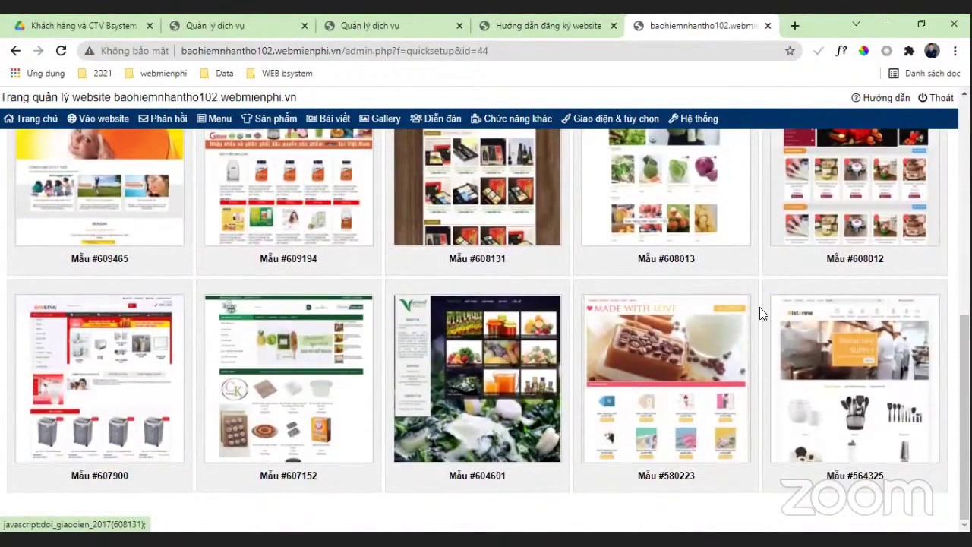
left_click(879, 331)
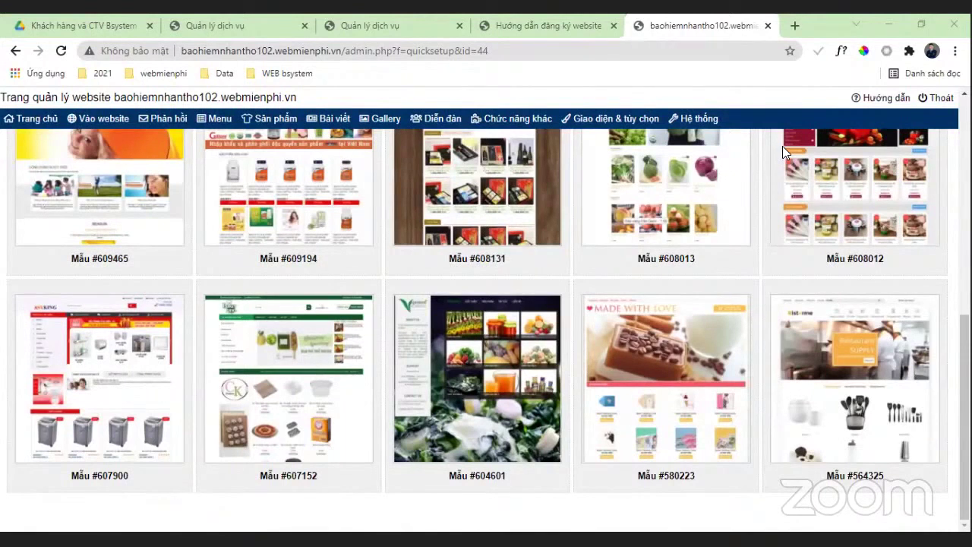
scroll(714, 258, "up", 5)
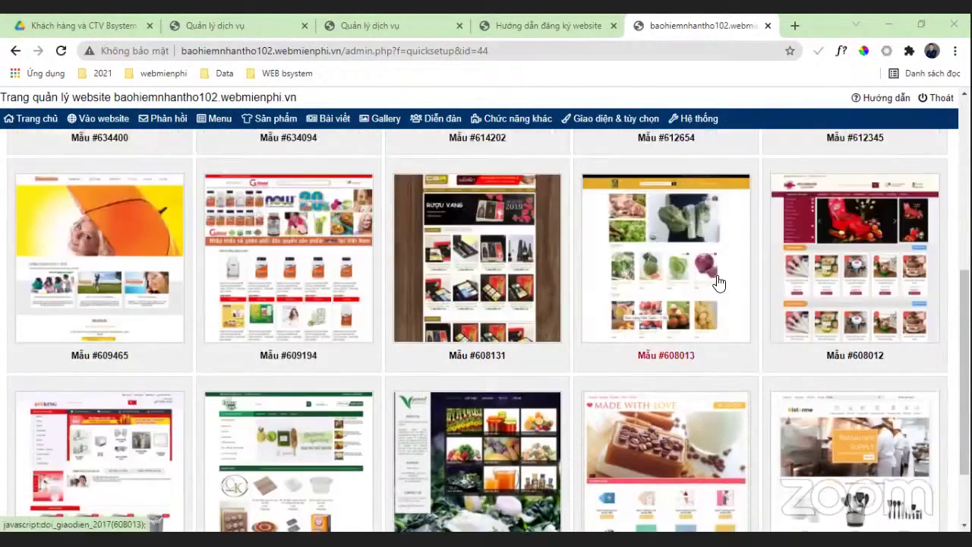
scroll(720, 282, "up", 2)
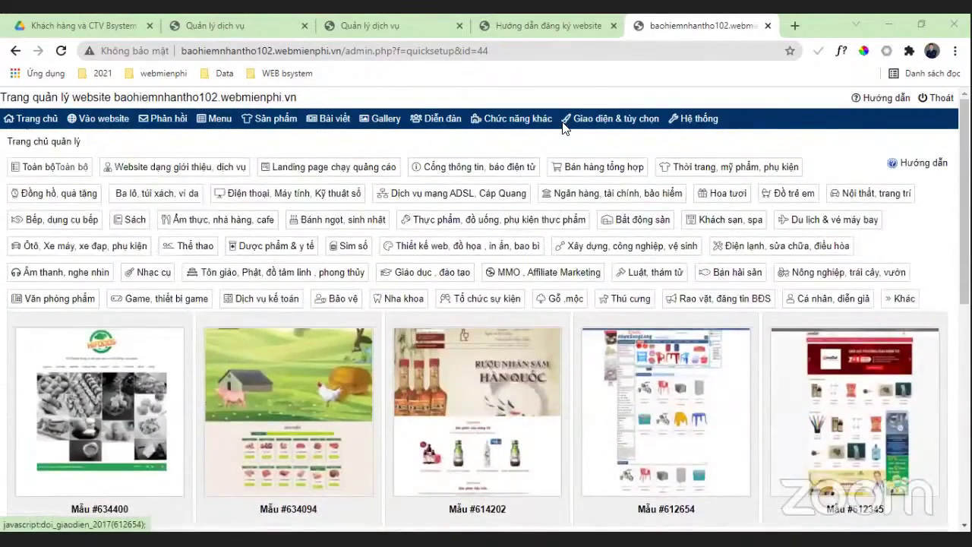
Step: Switch between the open admin tabs, then open the public homepage in a new tab
left_click(543, 25)
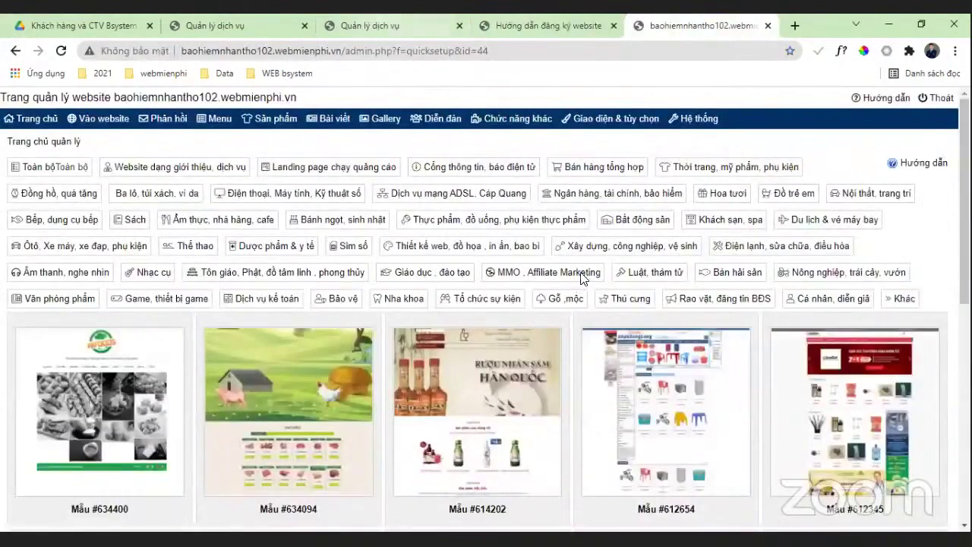
left_click(364, 25)
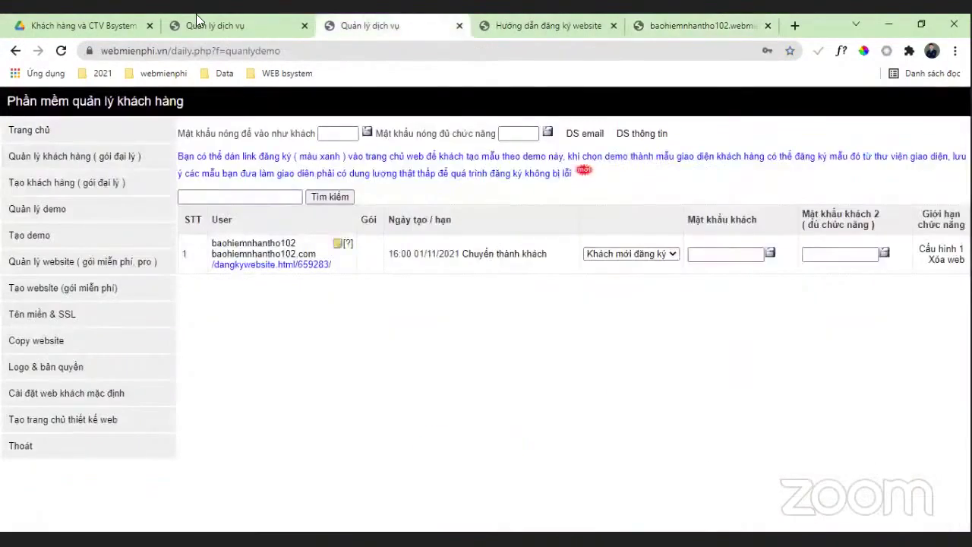
left_click(213, 25)
left_click(400, 20)
left_click(531, 25)
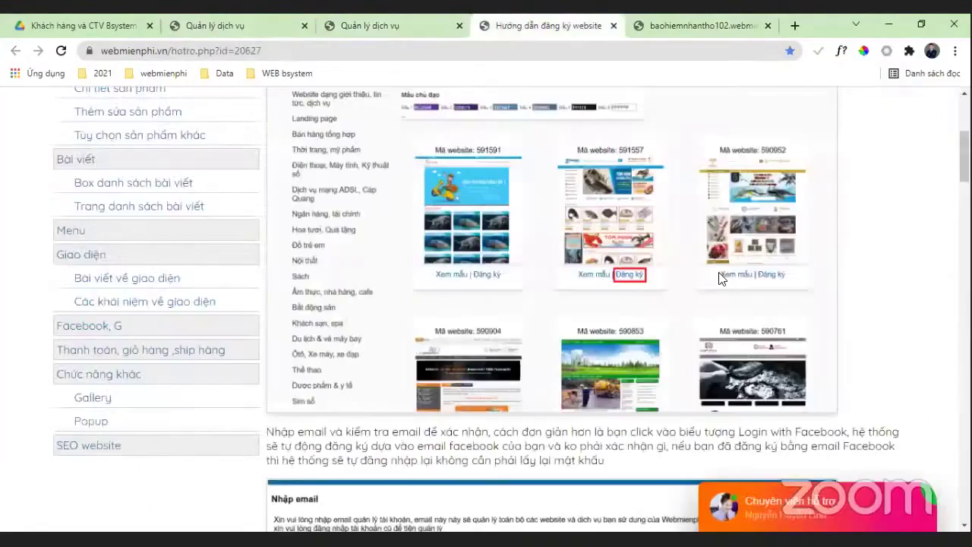
scroll(734, 268, "up", 5)
left_click(699, 25)
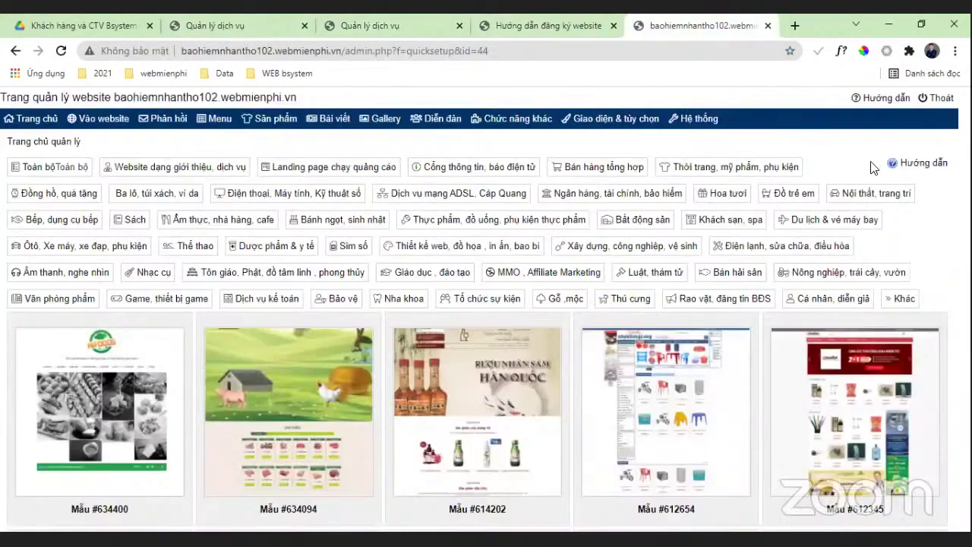
left_click(99, 118)
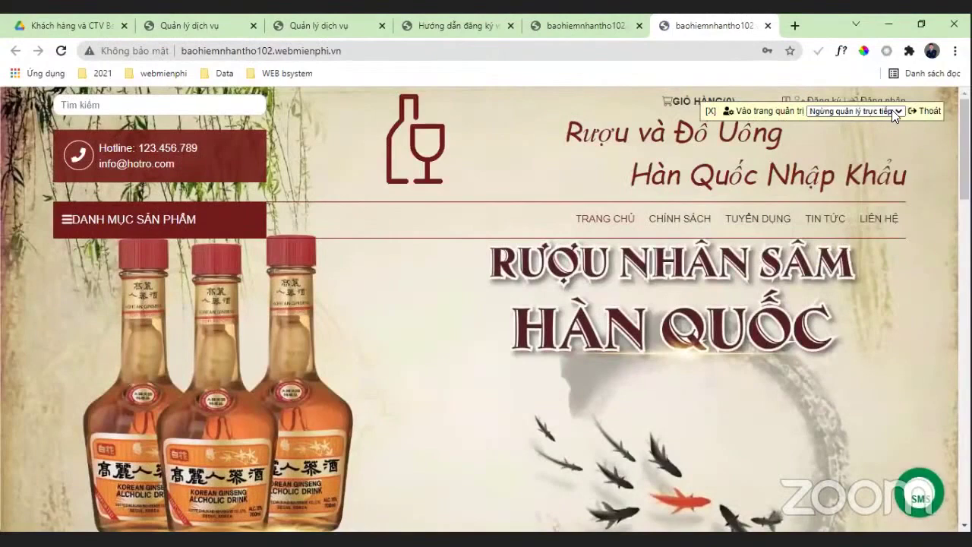
Step: Switch the ginseng liquor homepage to 'Quản lý trực tiếp' live editing so header blocks become editable
left_click(892, 111)
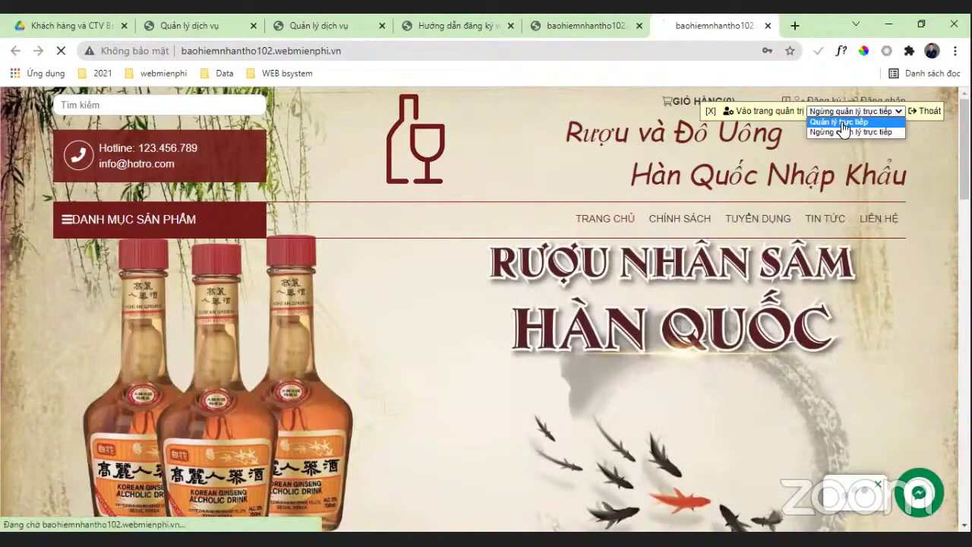
scroll(572, 334, "down", 5)
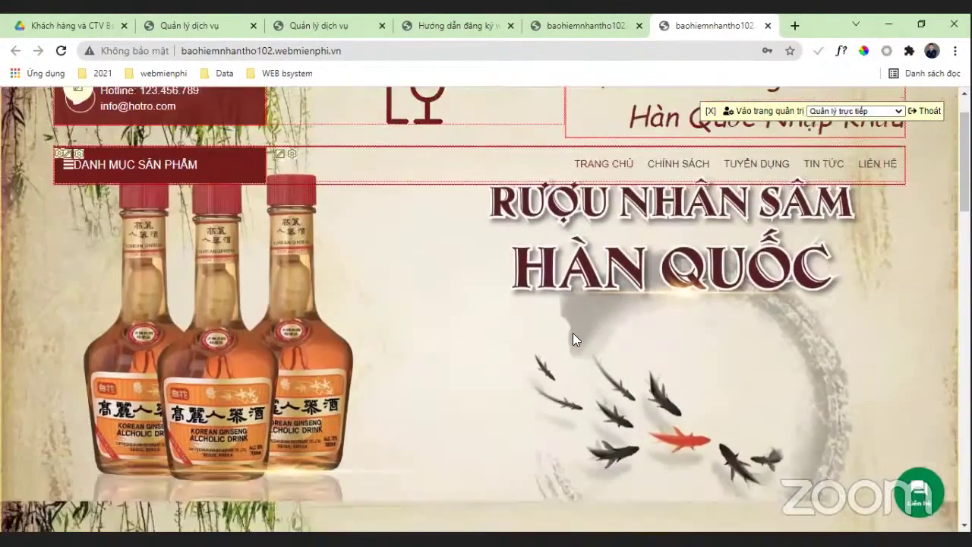
scroll(714, 342, "down", 5)
scroll(715, 345, "up", 10)
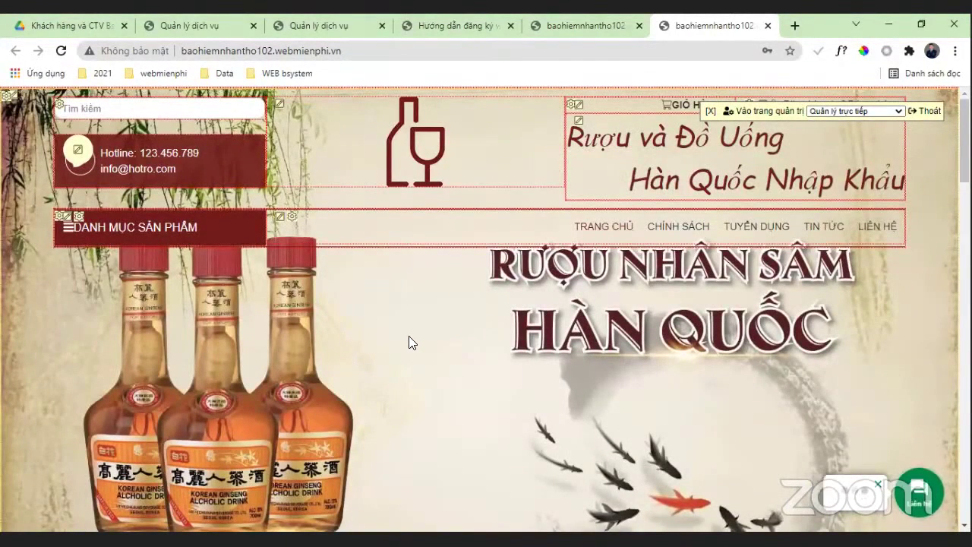
Step: Replace the hotline number in the header contact block's Raw HTML, save, and verify it on the homepage
left_click(77, 155)
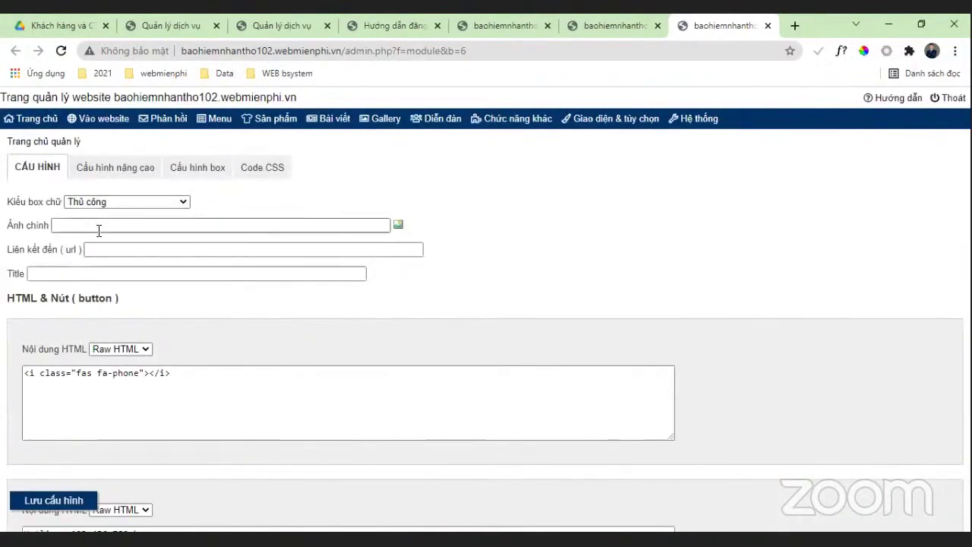
scroll(102, 243, "down", 3)
scroll(91, 254, "down", 1)
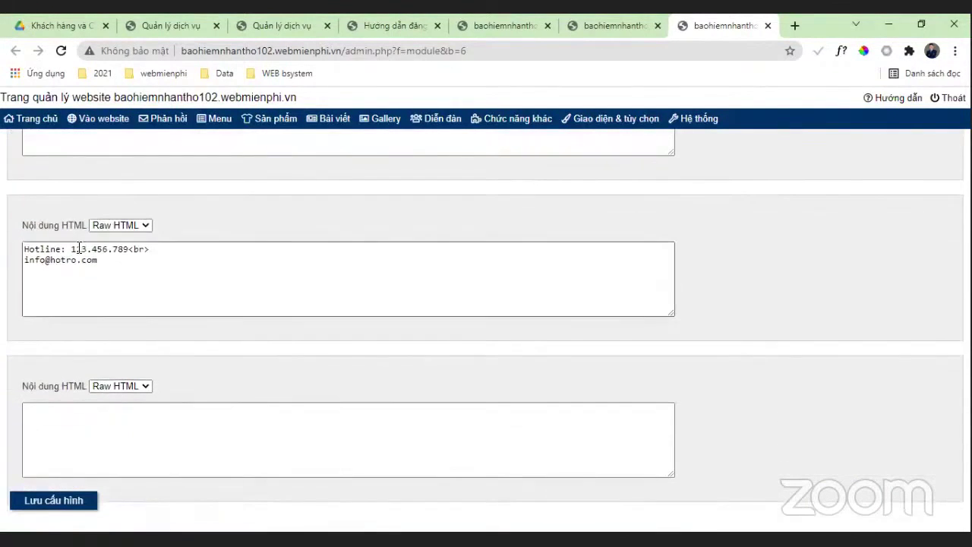
left_click_drag(73, 248, 122, 254)
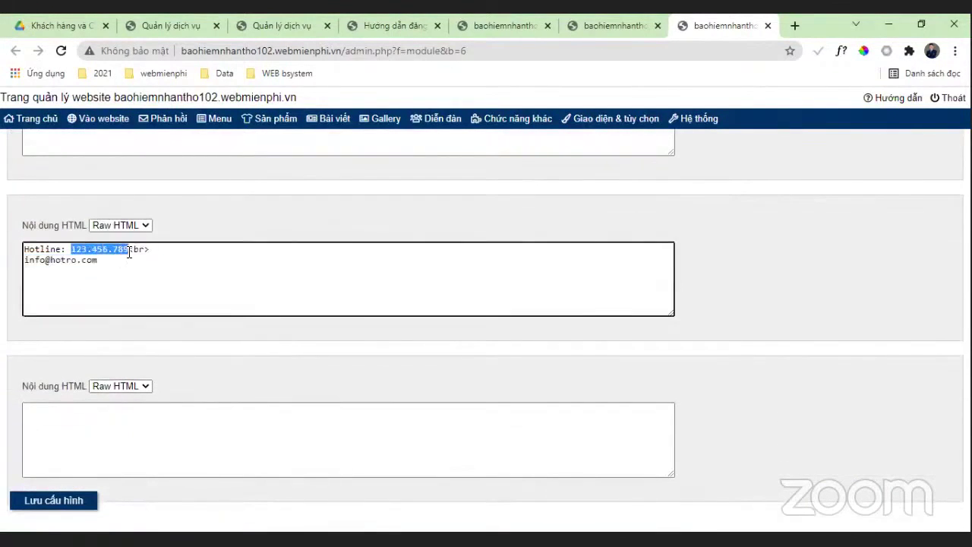
type("0973621")
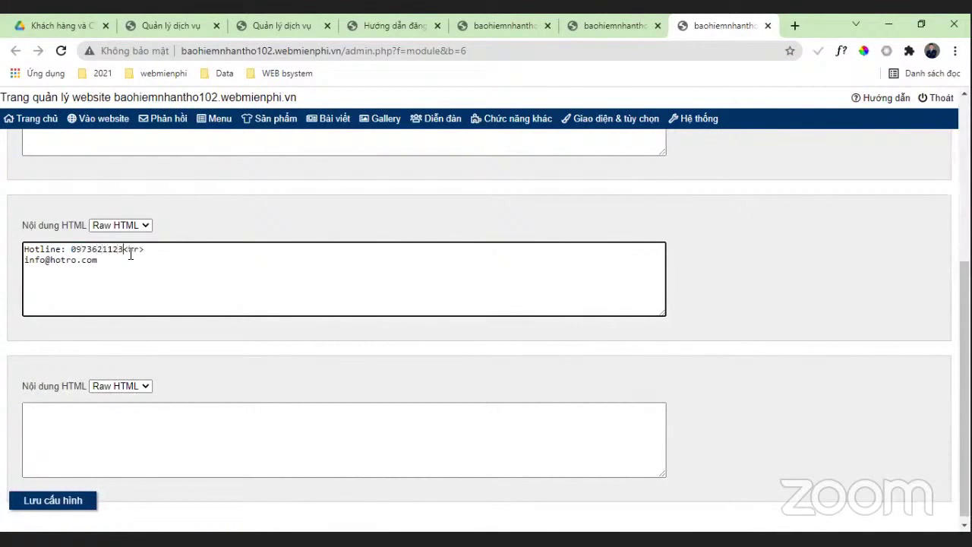
left_click(65, 503)
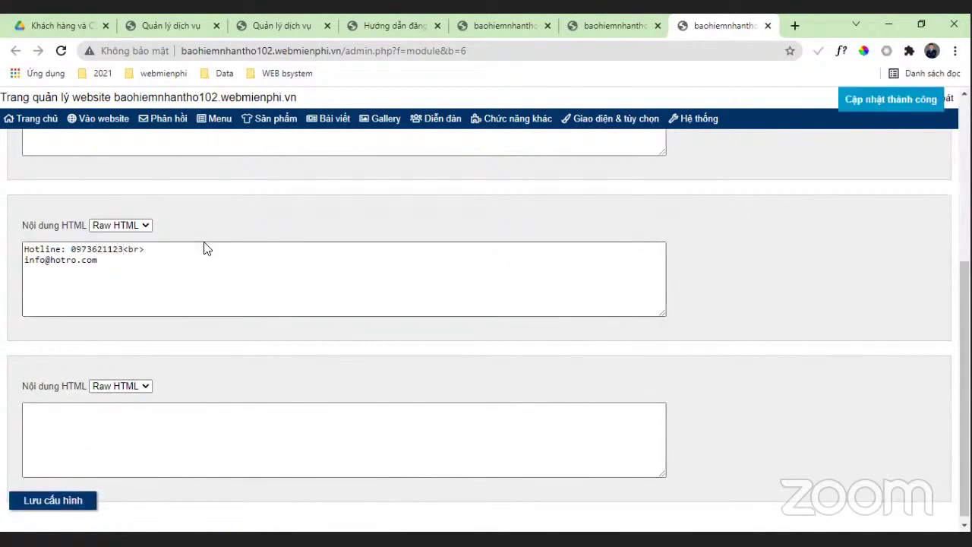
left_click(101, 119)
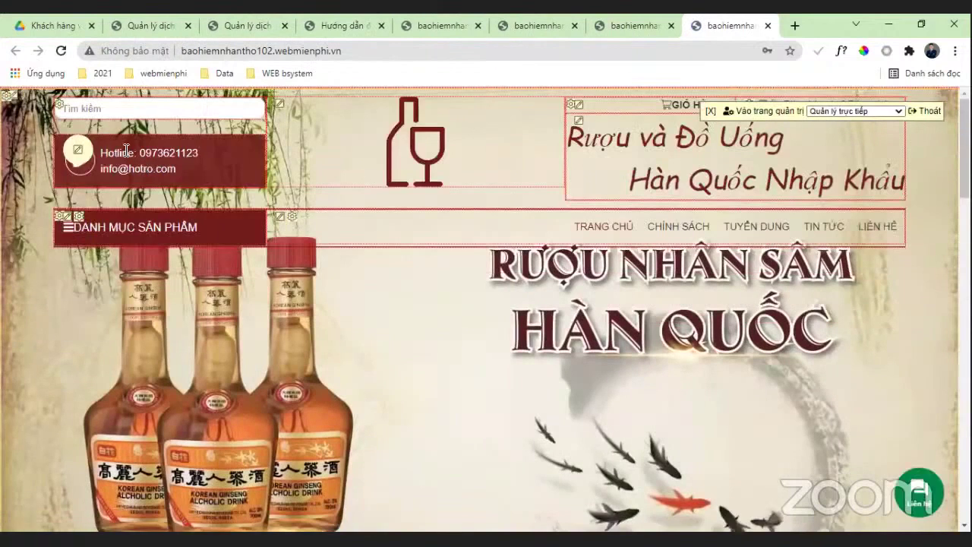
left_click_drag(138, 152, 240, 164)
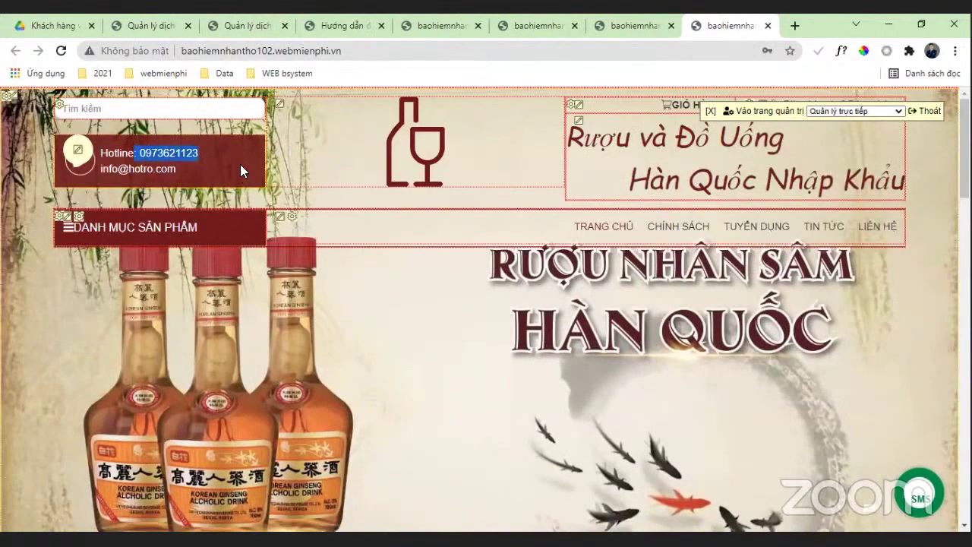
Step: Replace the contact email in the same block, save, and confirm it on the homepage
left_click(634, 25)
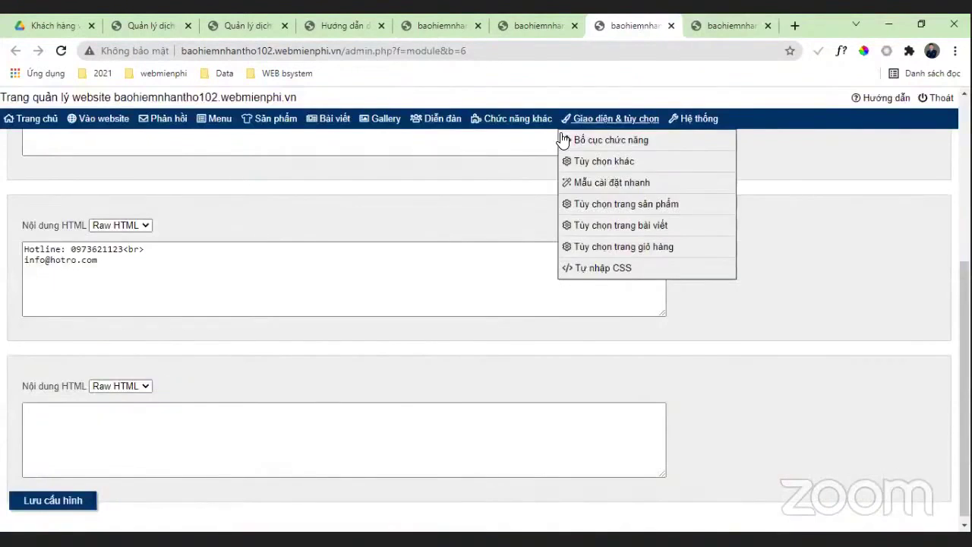
left_click_drag(97, 260, 28, 274)
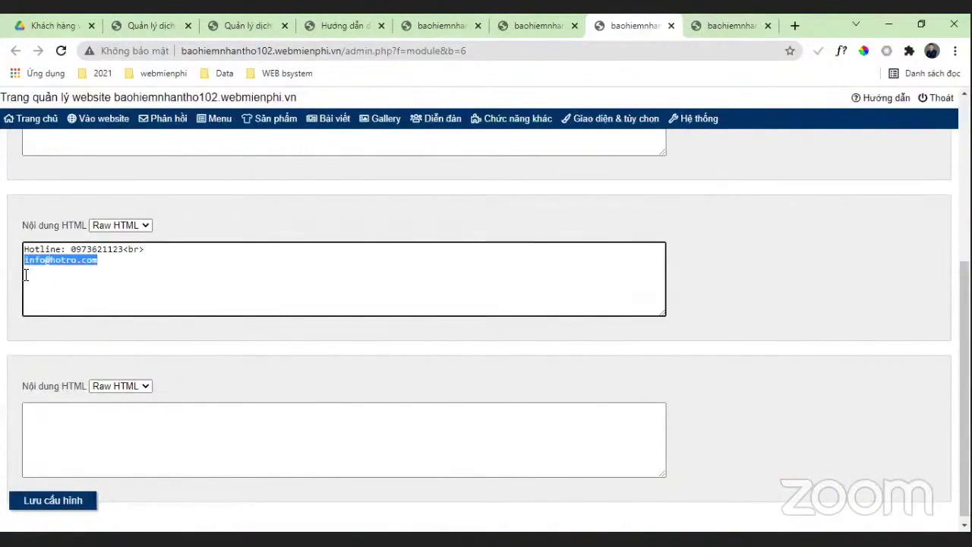
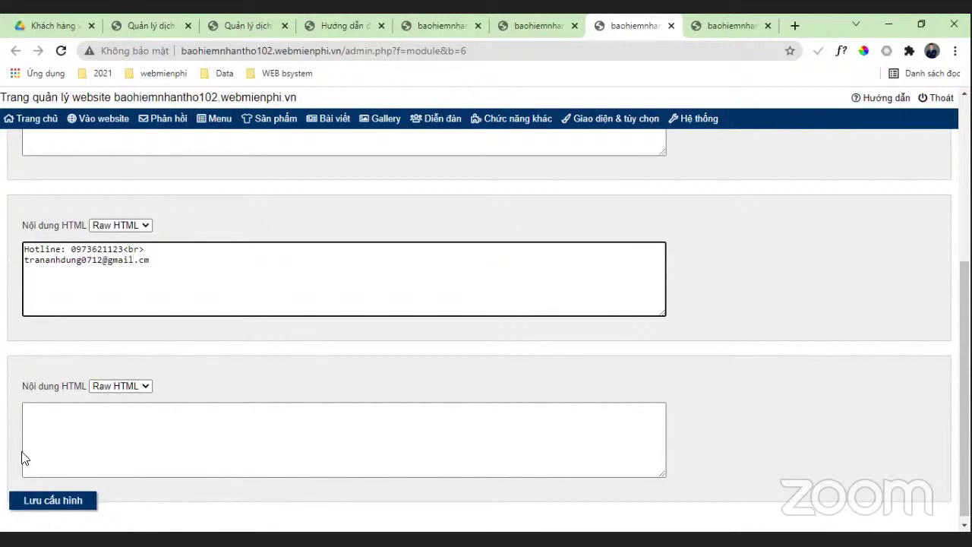
left_click(35, 500)
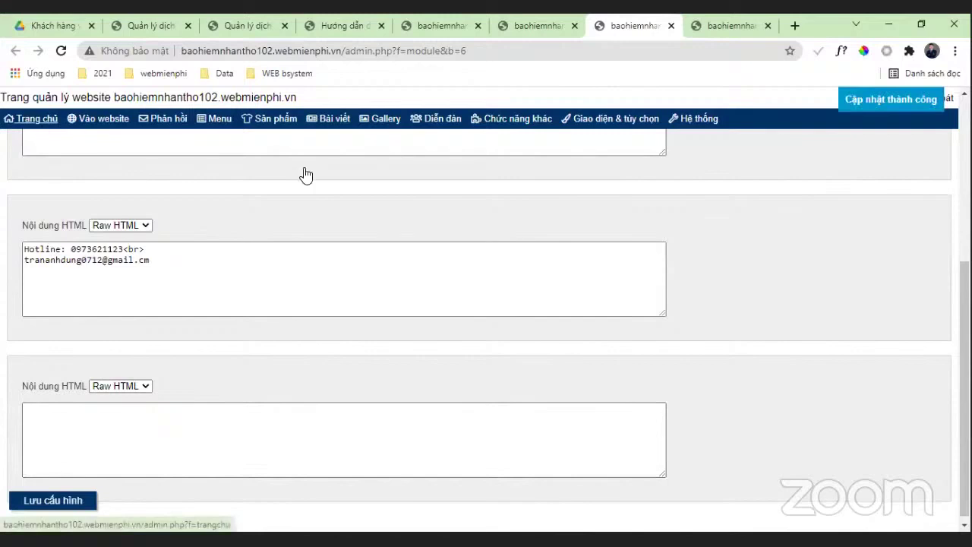
left_click(103, 119)
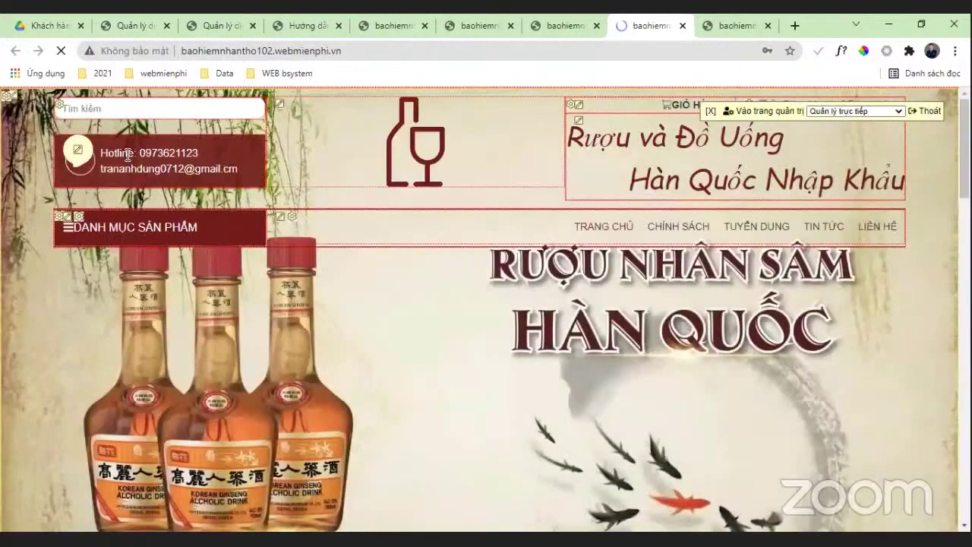
left_click(128, 155)
left_click_drag(118, 169, 168, 169)
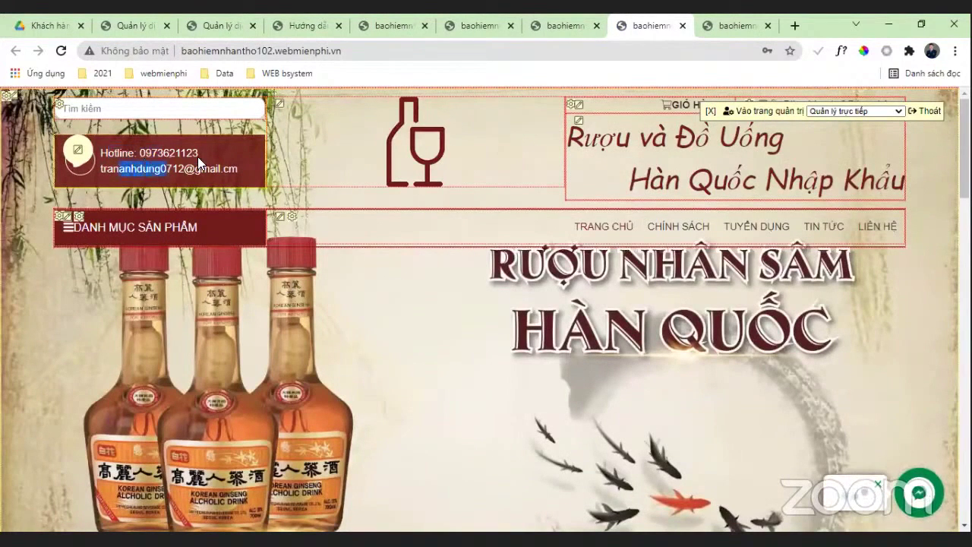
Step: Review the updated homepage, then return to the admin HTML content settings
scroll(383, 228, "down", 3)
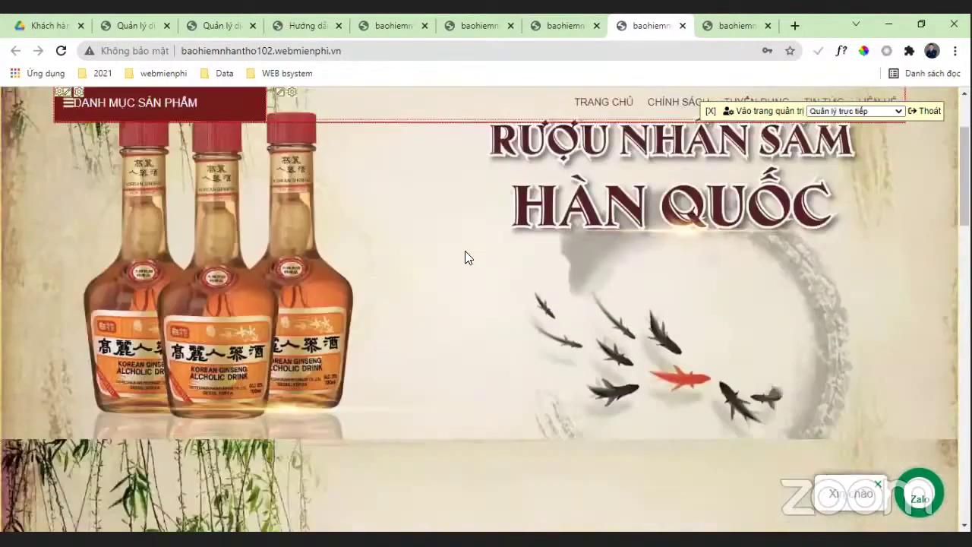
scroll(466, 256, "down", 5)
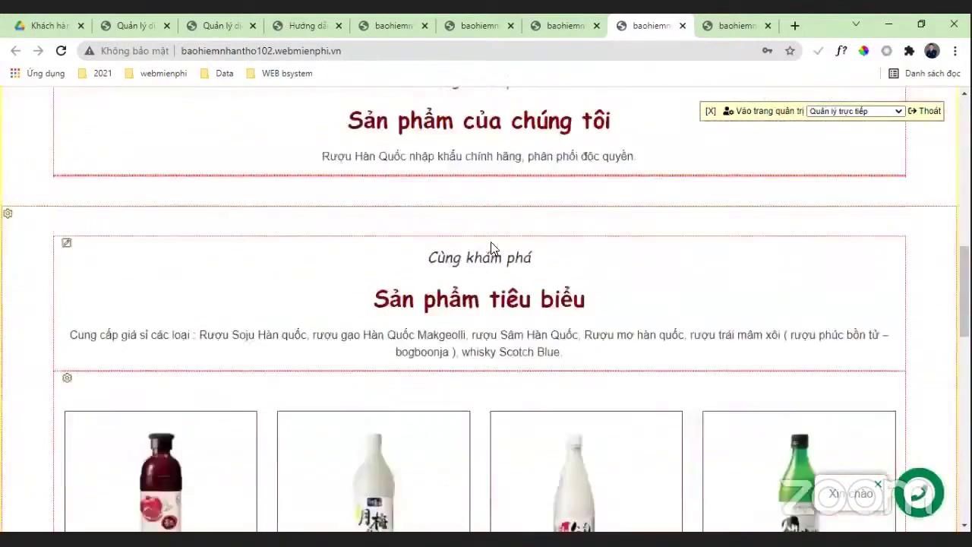
scroll(492, 246, "down", 5)
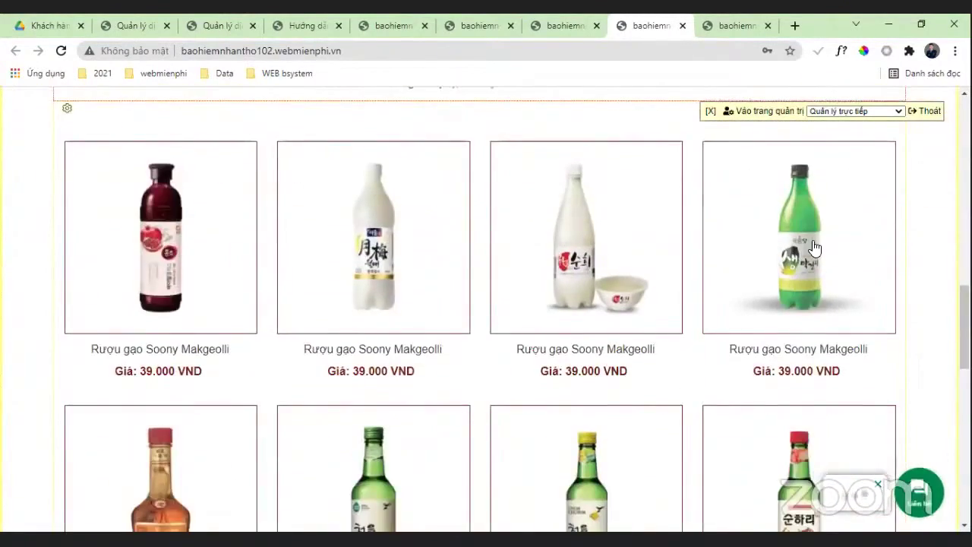
scroll(814, 247, "down", 3)
scroll(700, 145, "up", 2)
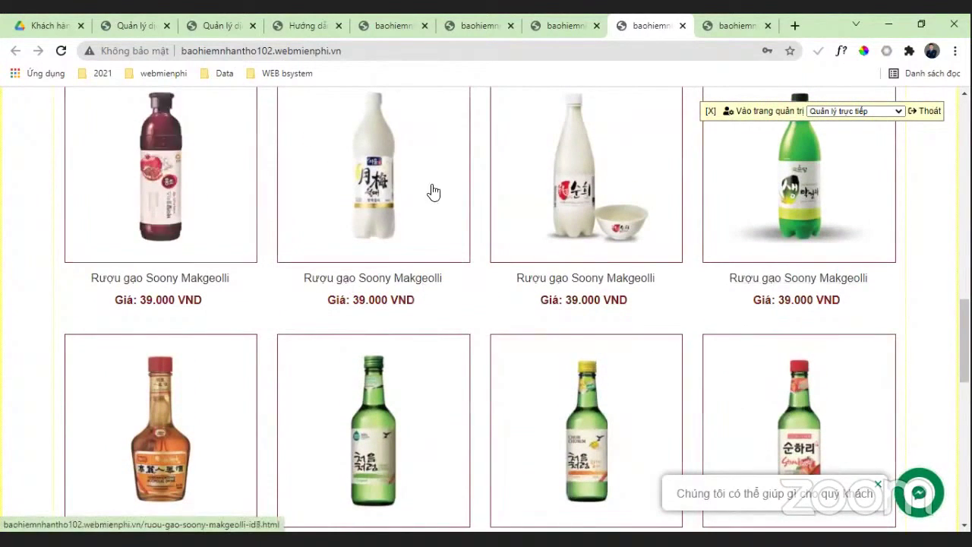
left_click(559, 25)
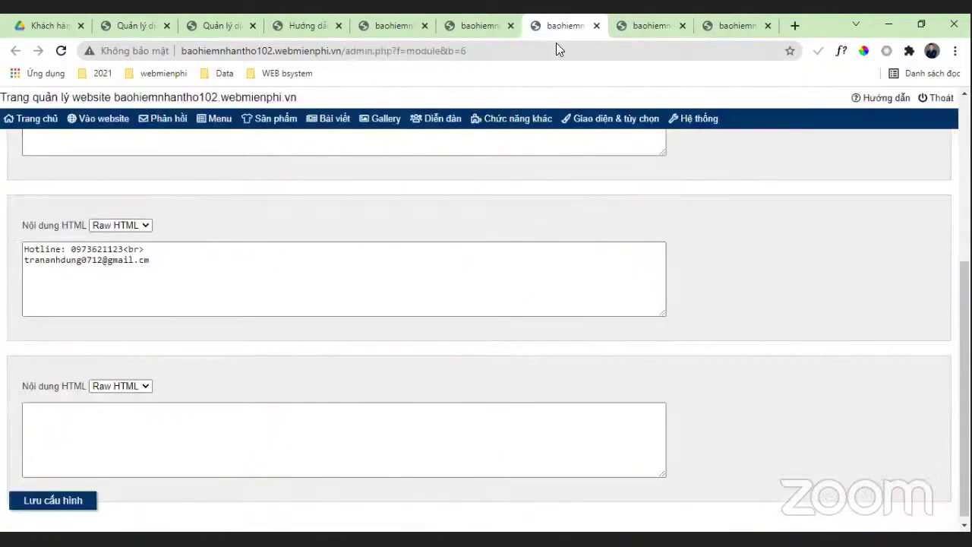
Step: On product 7, upload the logo bsystem1 image, remove the old bottle image, and save
mouse_move(267, 120)
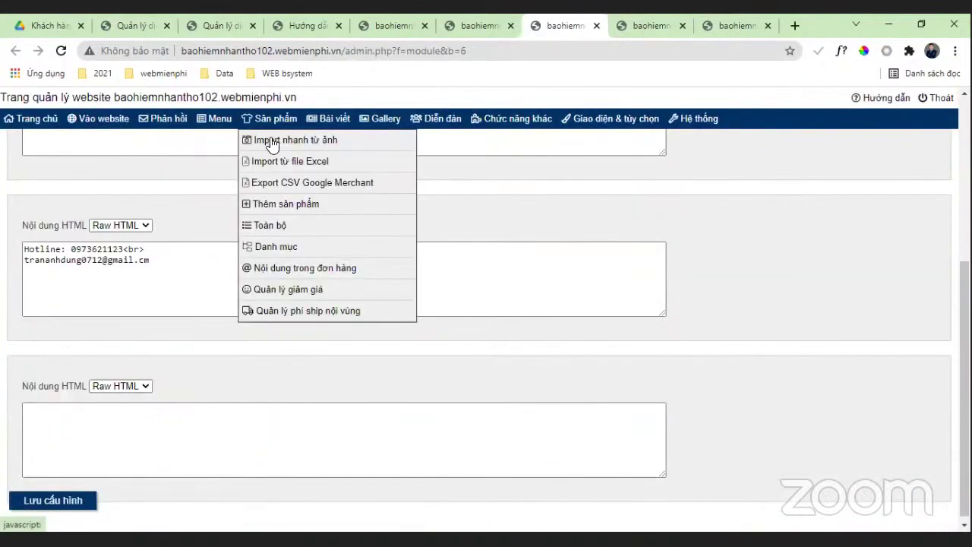
left_click(278, 226)
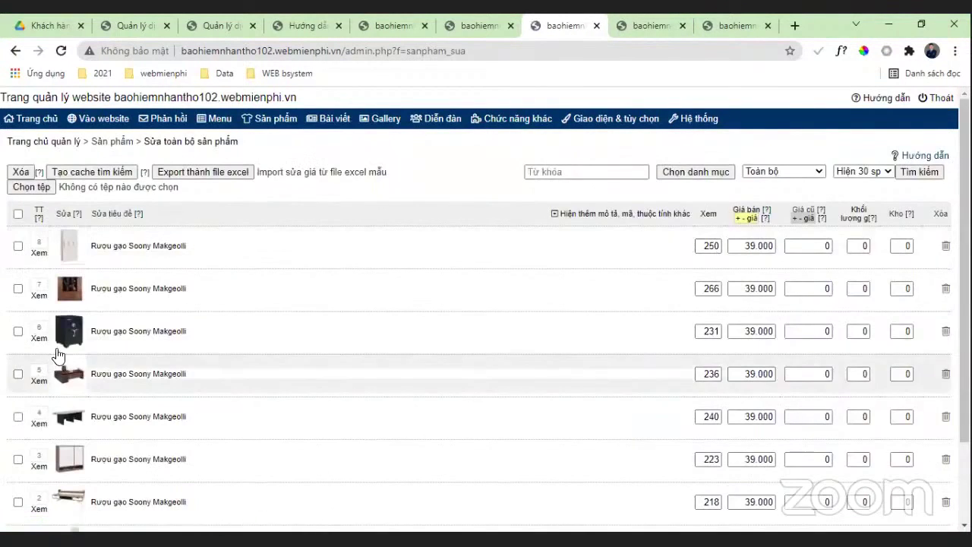
left_click(79, 288)
scroll(51, 238, "down", 1)
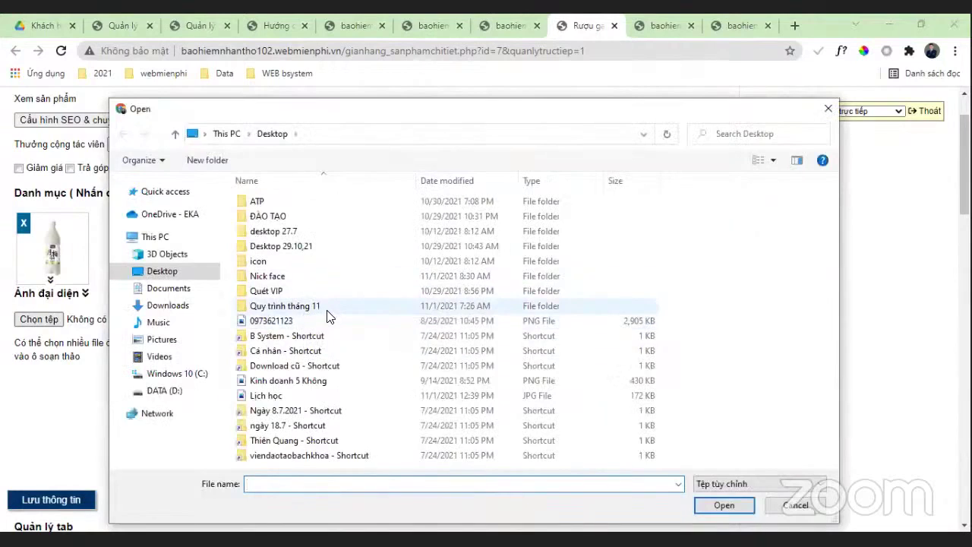
double_click(300, 218)
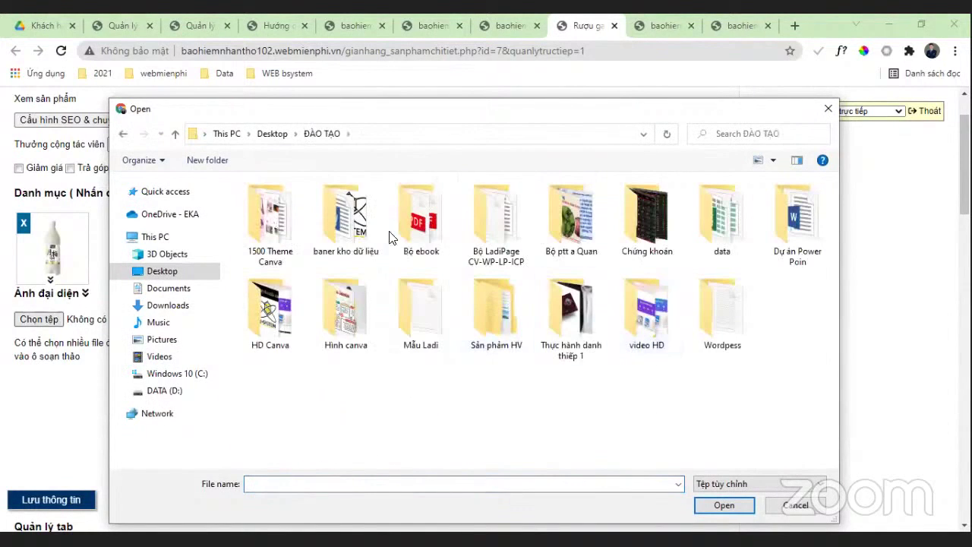
double_click(359, 220)
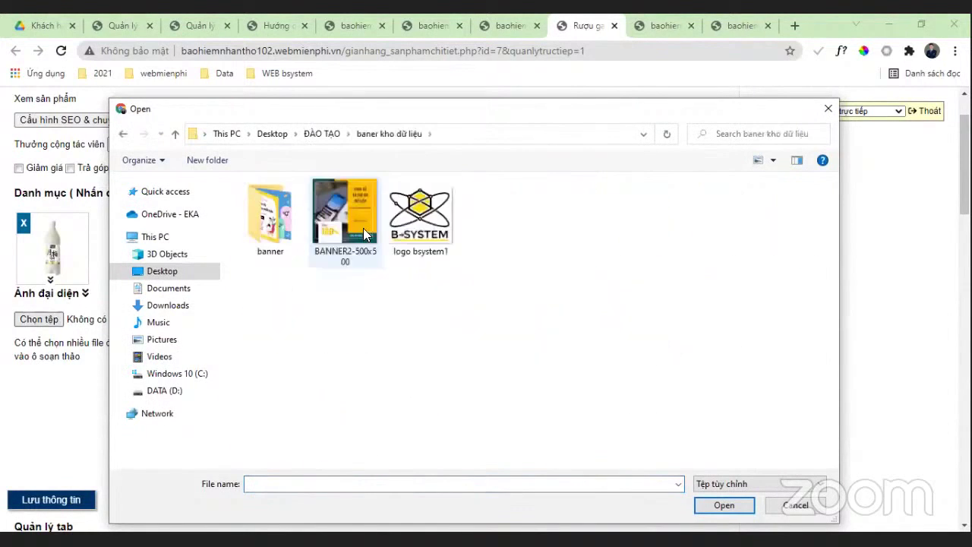
left_click(416, 226)
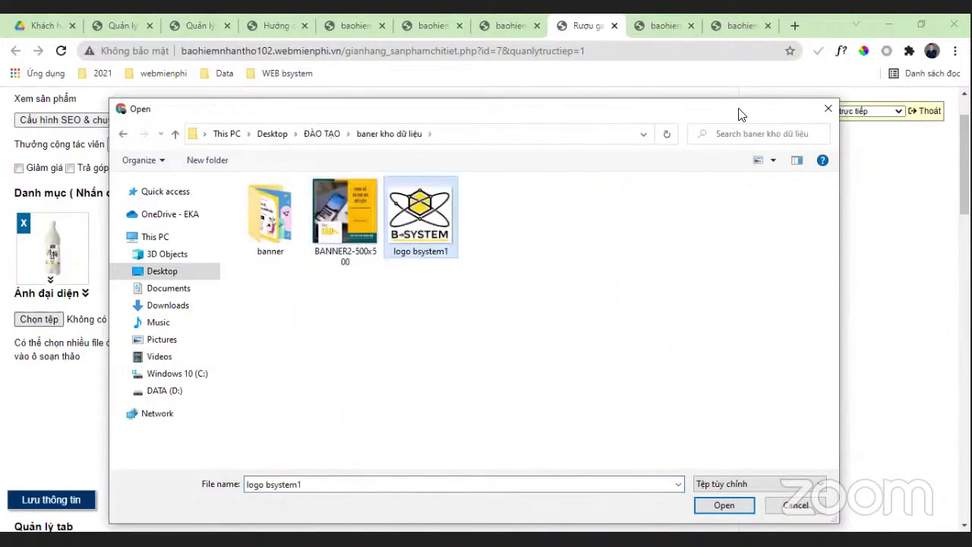
left_click(763, 459)
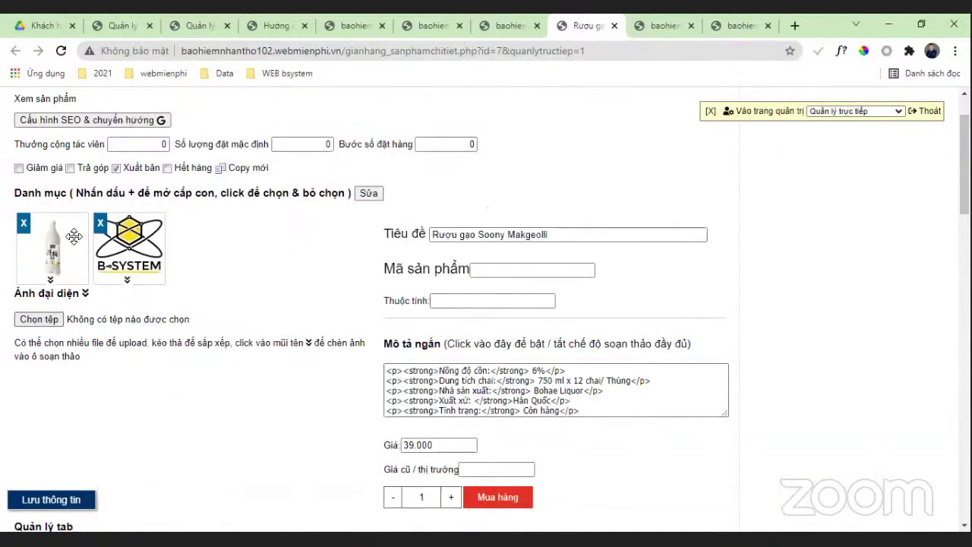
left_click(23, 223)
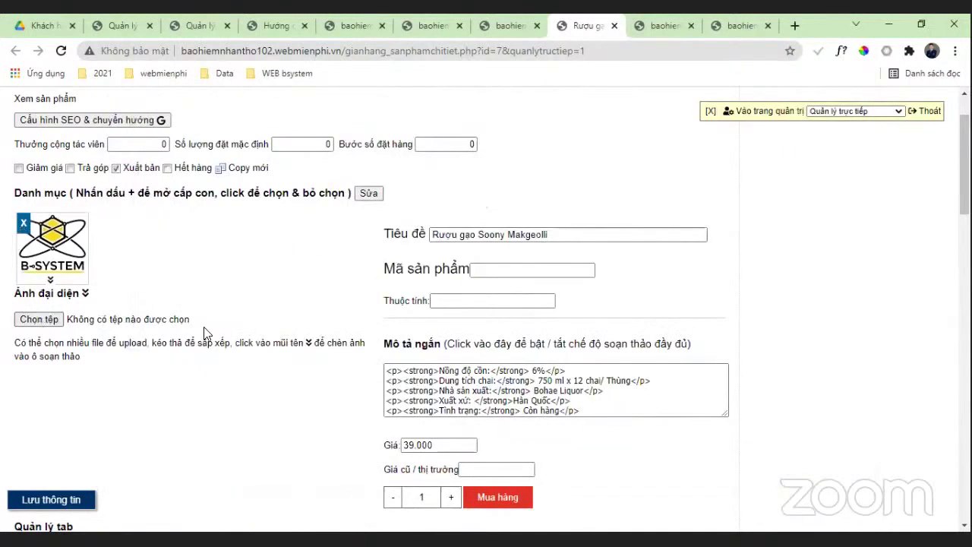
left_click(52, 498)
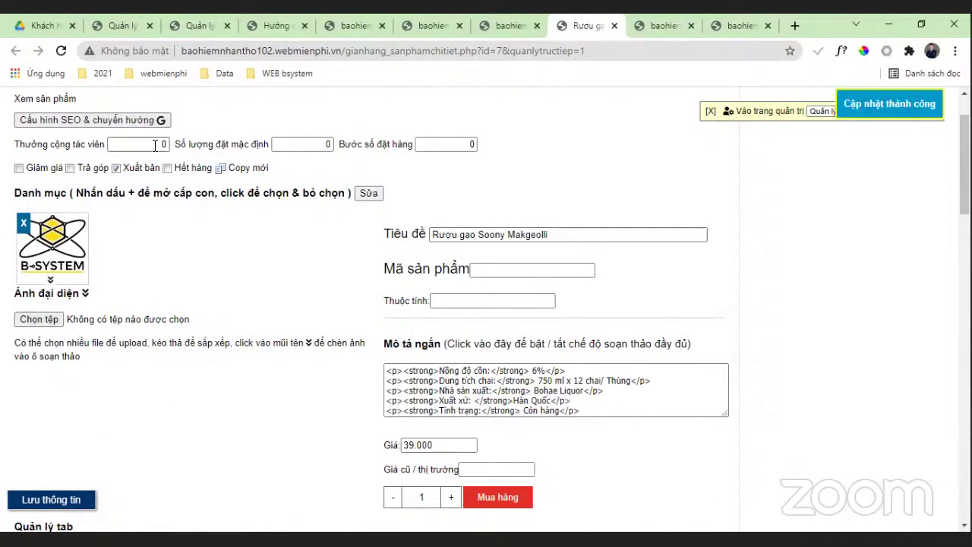
Step: Reload the storefront to check the product image change, then save the product again
scroll(377, 204, "up", 1)
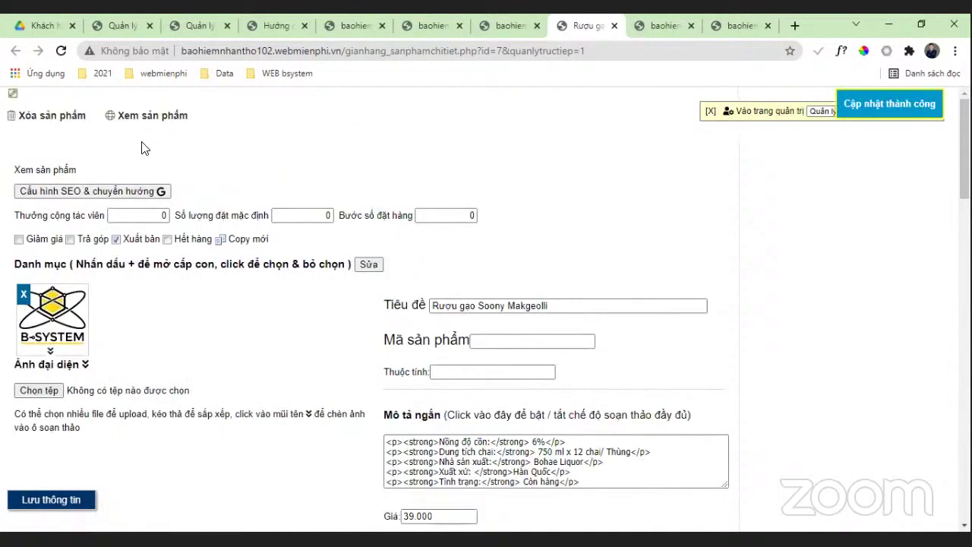
left_click(660, 25)
right_click(4, 156)
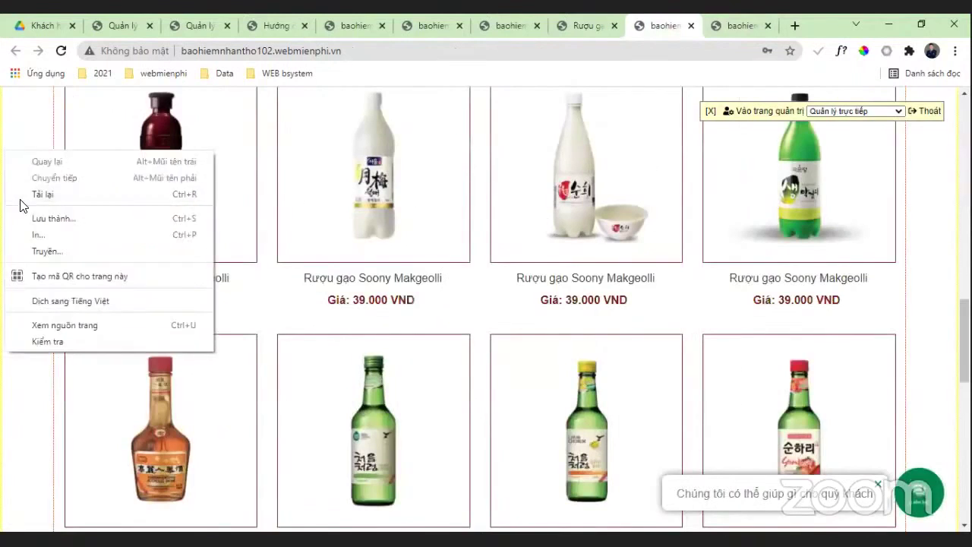
left_click(43, 194)
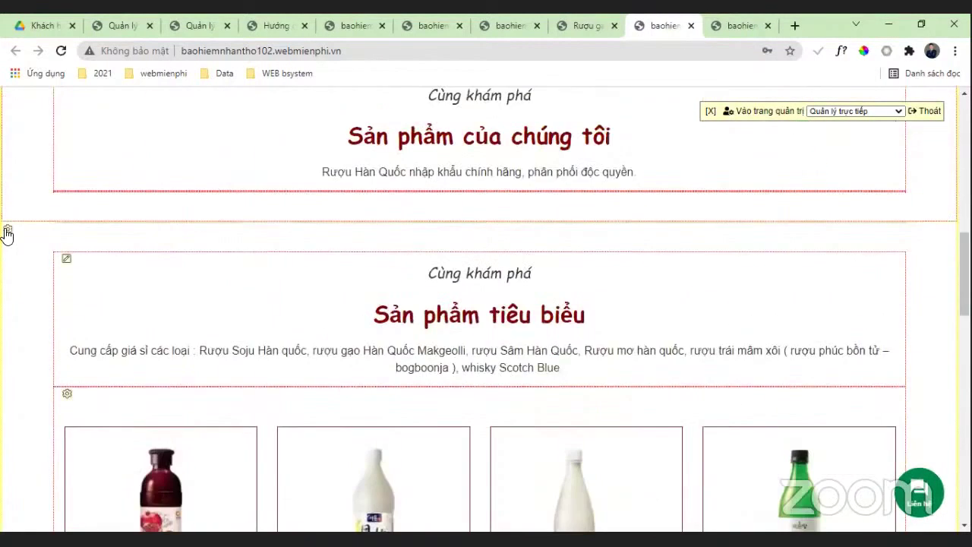
right_click(4, 221)
left_click(30, 268)
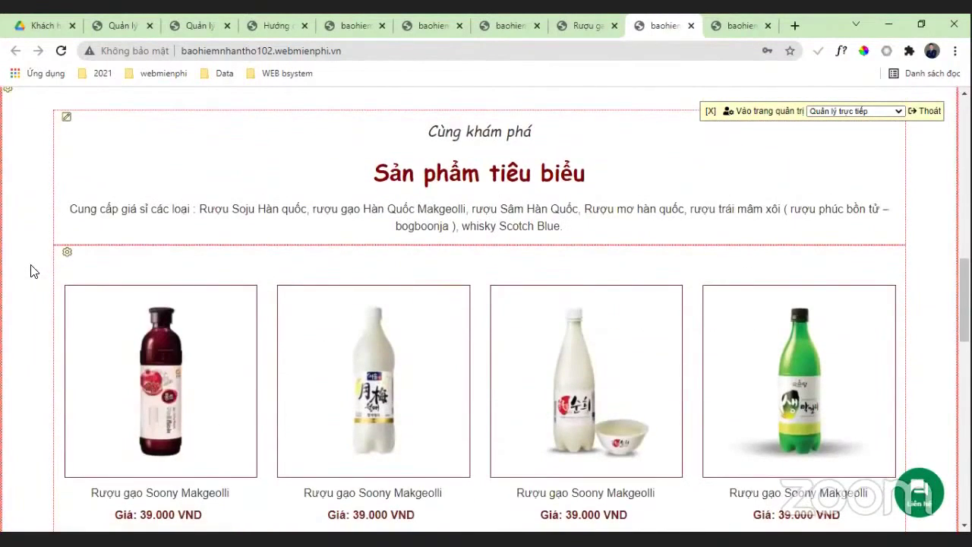
left_click(605, 26)
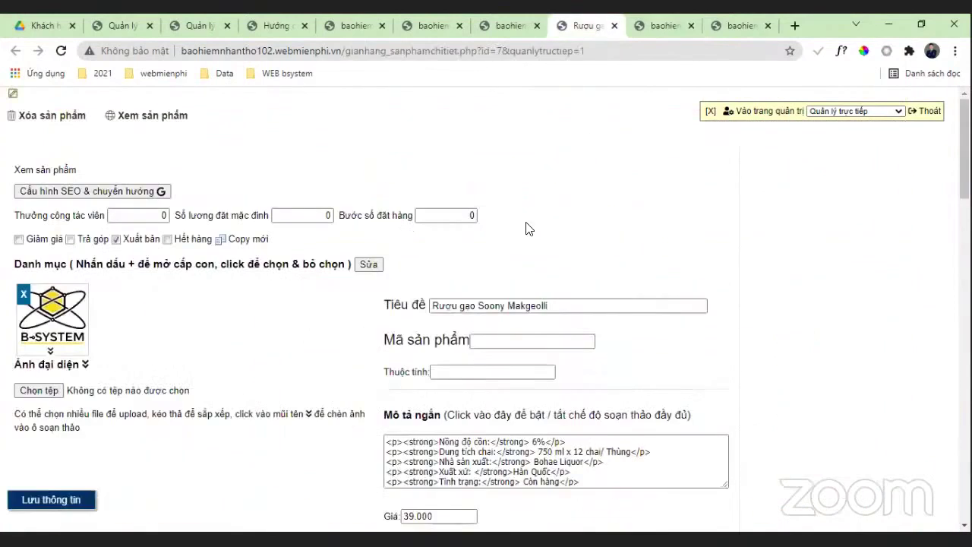
left_click(52, 499)
Step: Add the BANNER2-500x500 image to product 7 and save
scroll(656, 264, "down", 3)
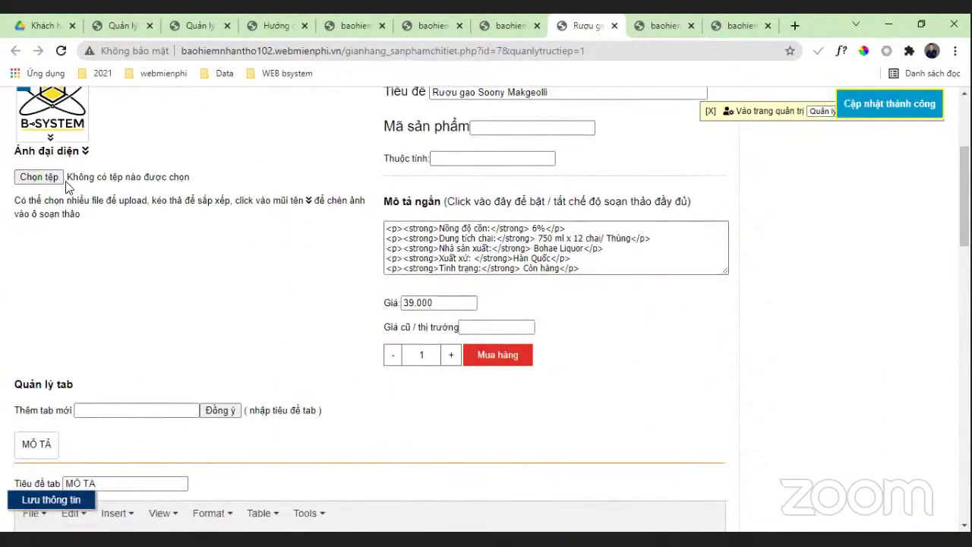
left_click(392, 165)
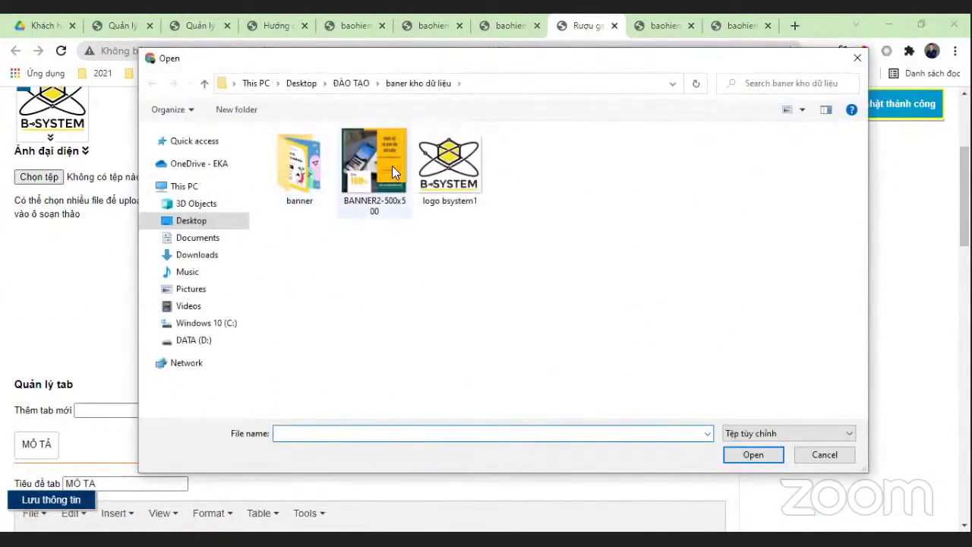
left_click(747, 458)
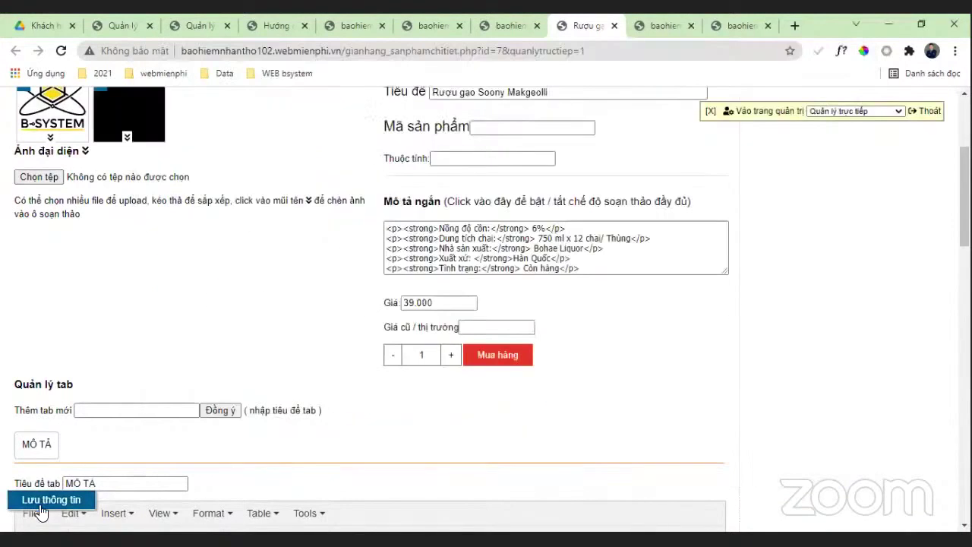
left_click(47, 500)
Step: Extend the product description after 'làn da.', save it, and close the product edit page
scroll(262, 332, "down", 5)
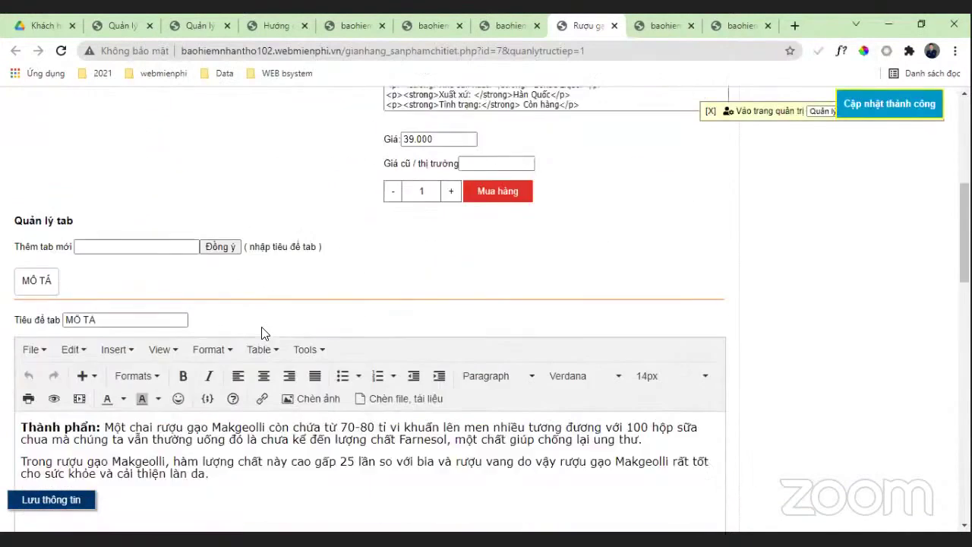
left_click_drag(239, 280, 136, 295)
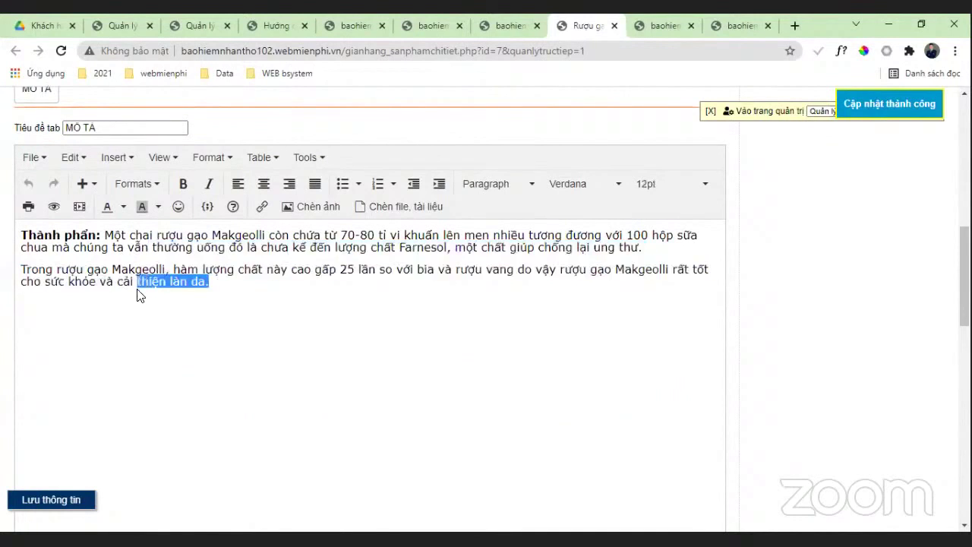
left_click(221, 280)
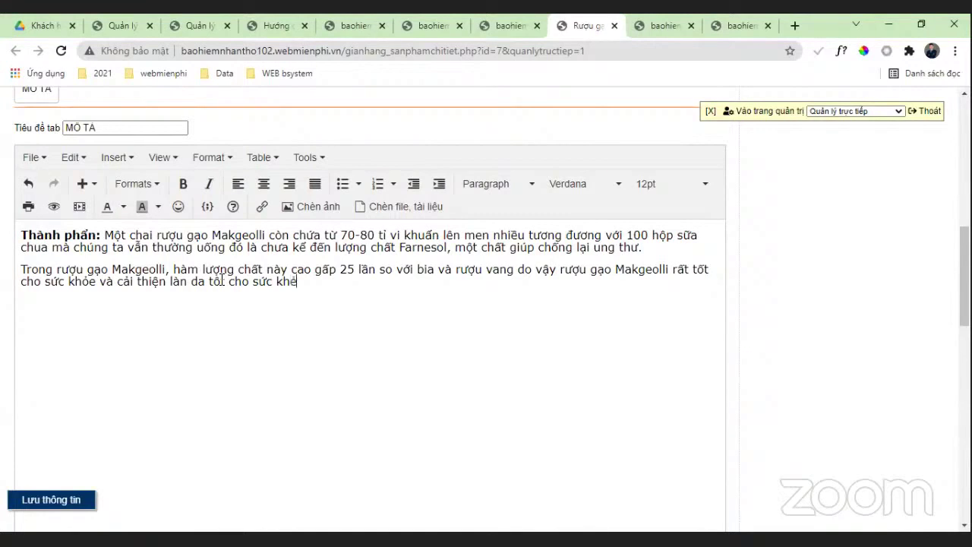
left_click(31, 498)
scroll(235, 284, "down", 3)
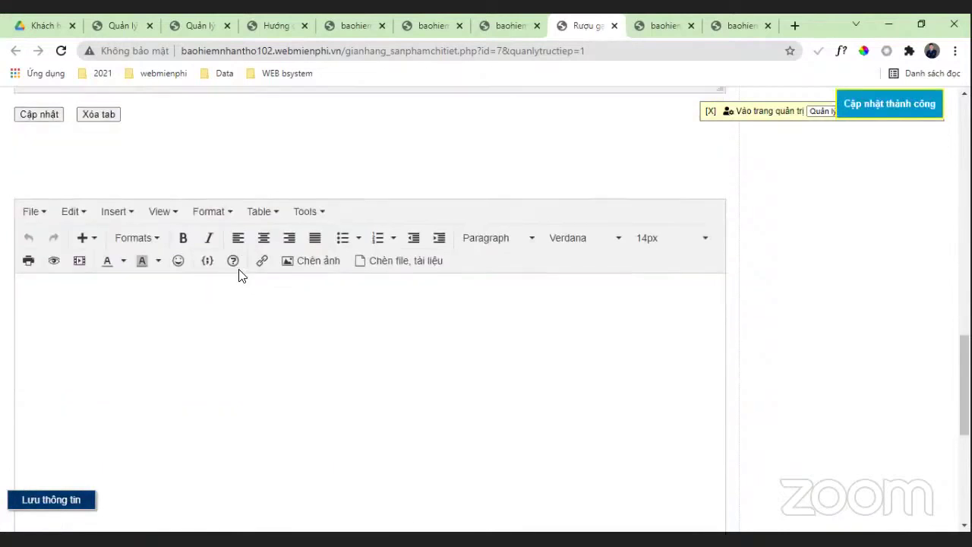
scroll(191, 326, "up", 15)
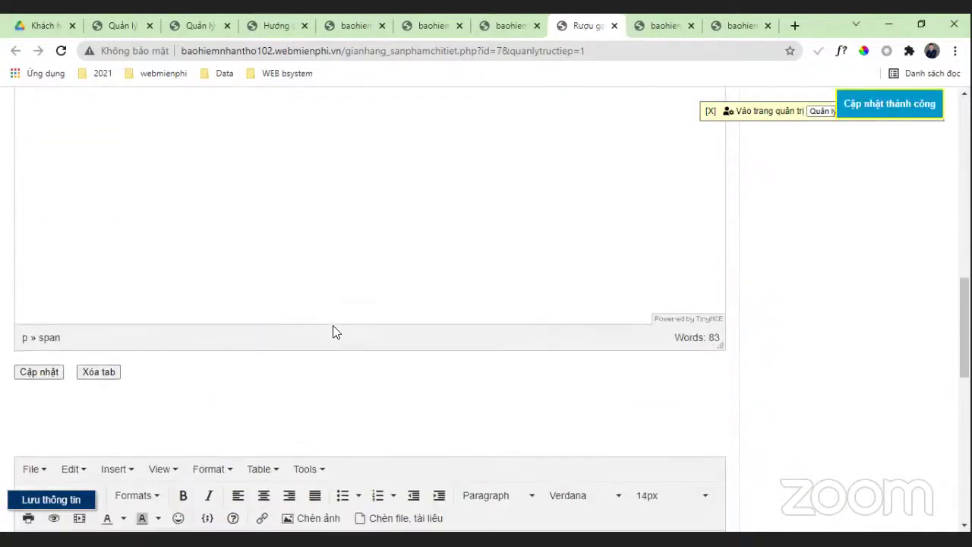
scroll(318, 349, "up", 4)
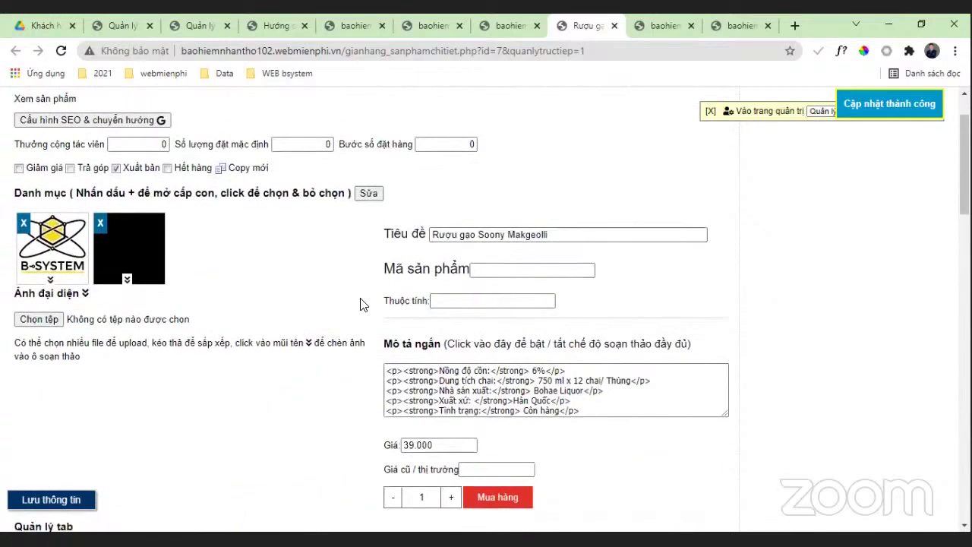
scroll(501, 321, "up", 1)
scroll(325, 310, "down", 3)
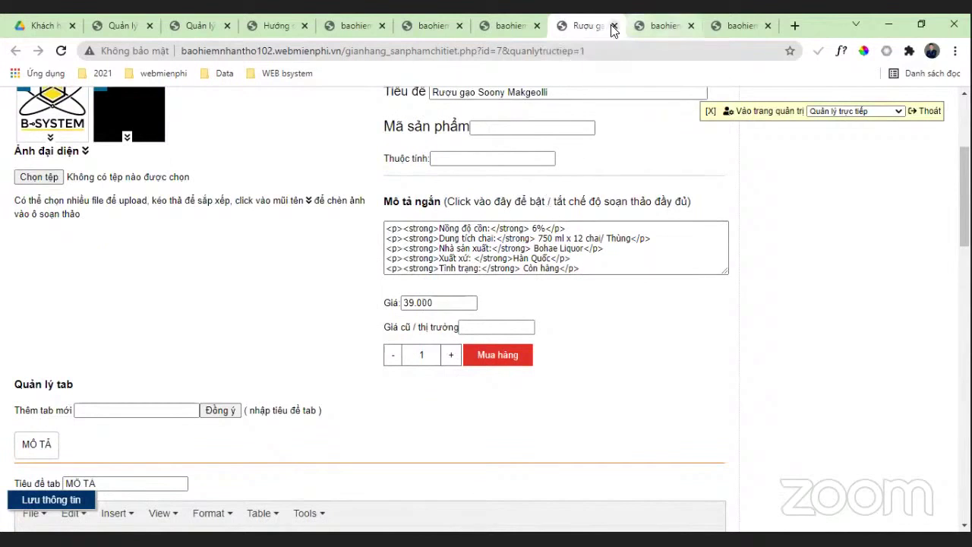
left_click(614, 25)
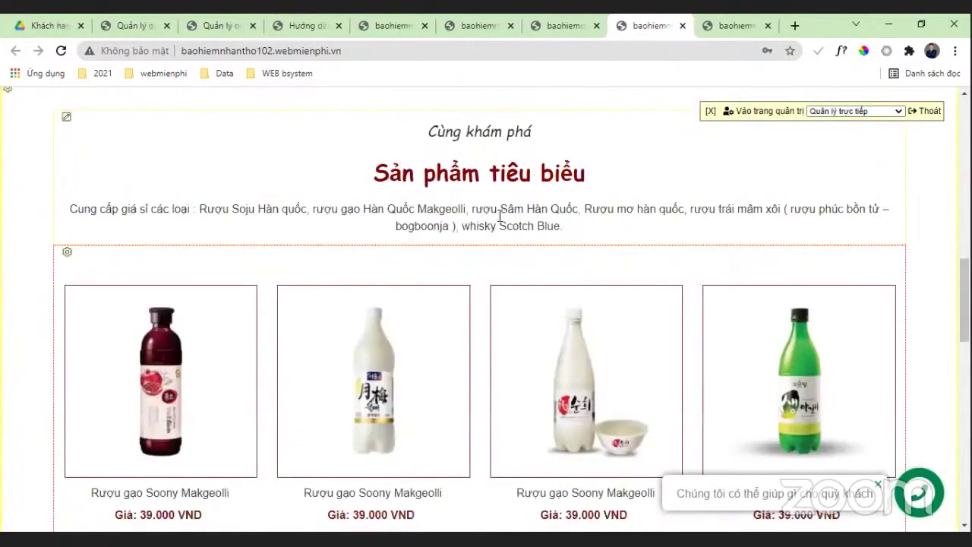
scroll(486, 304, "down", 3)
Step: Change product 4's Xem count from 240 to 1204 in the product list, then view the storefront
left_click(565, 28)
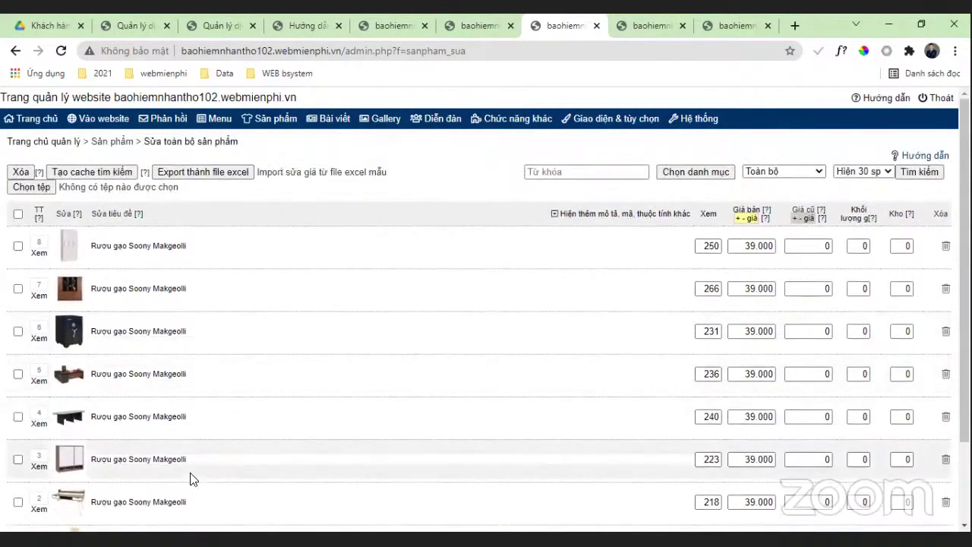
left_click(712, 417)
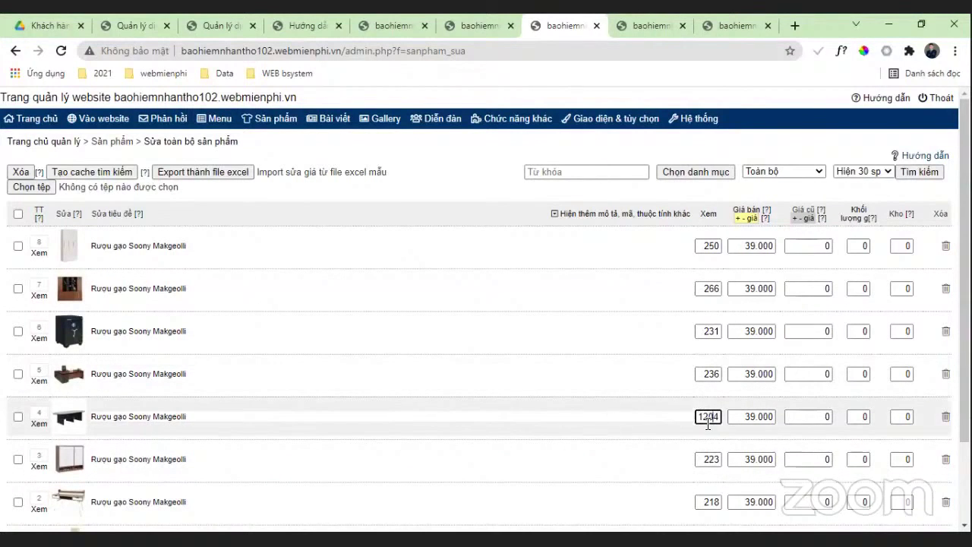
left_click(642, 391)
scroll(532, 363, "down", 2)
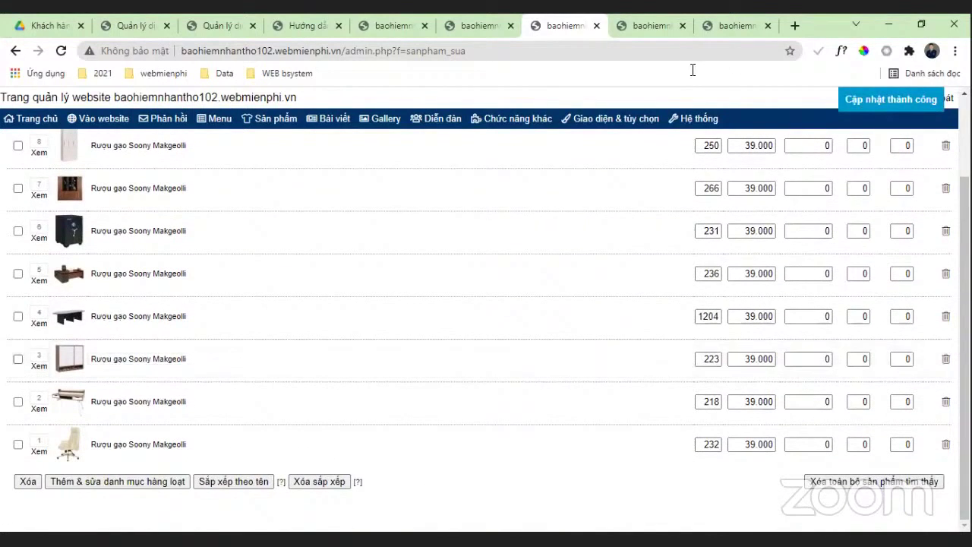
left_click(661, 26)
left_click(542, 26)
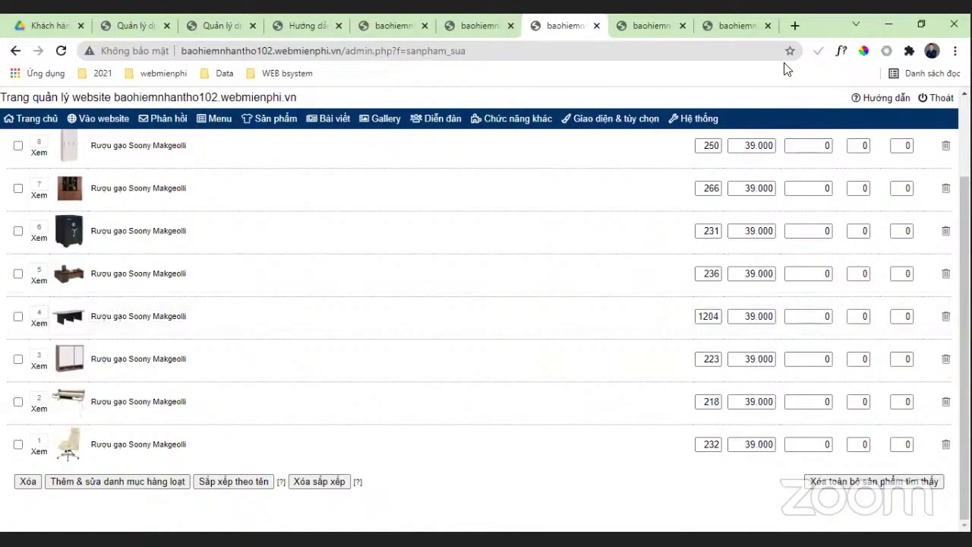
left_click(649, 25)
Step: Add one Rượu gạo Soony Makgeolli to the cart from its product page and open the cart
right_click(5, 217)
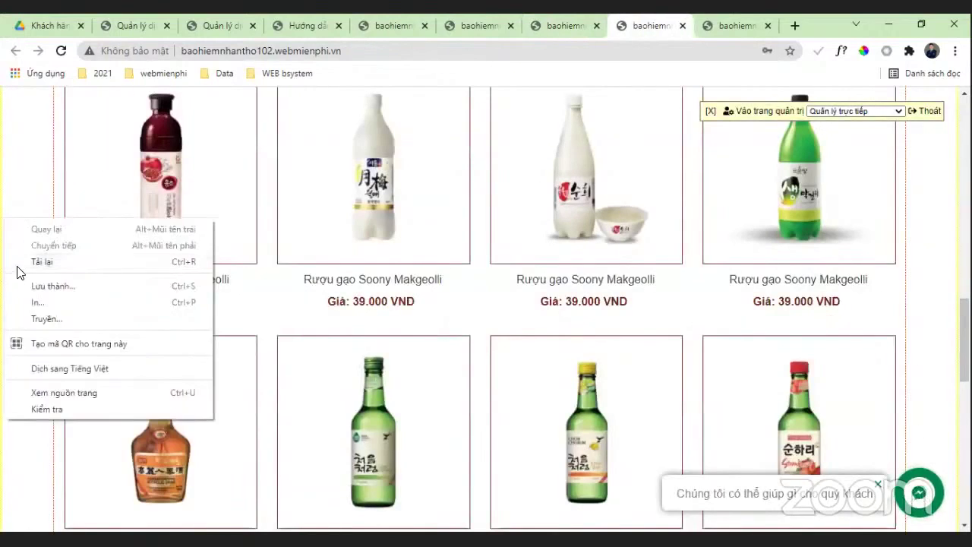
left_click(18, 262)
left_click(578, 207)
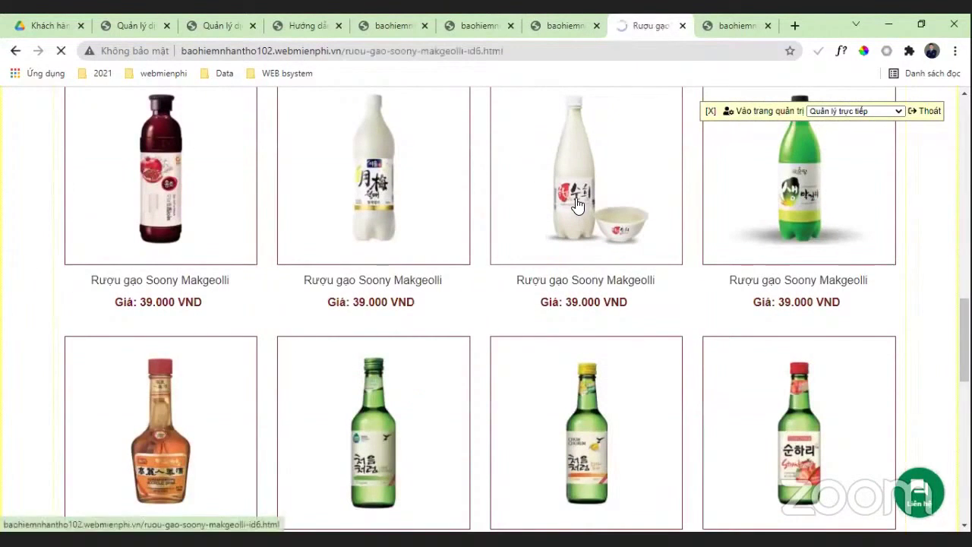
scroll(419, 286, "down", 3)
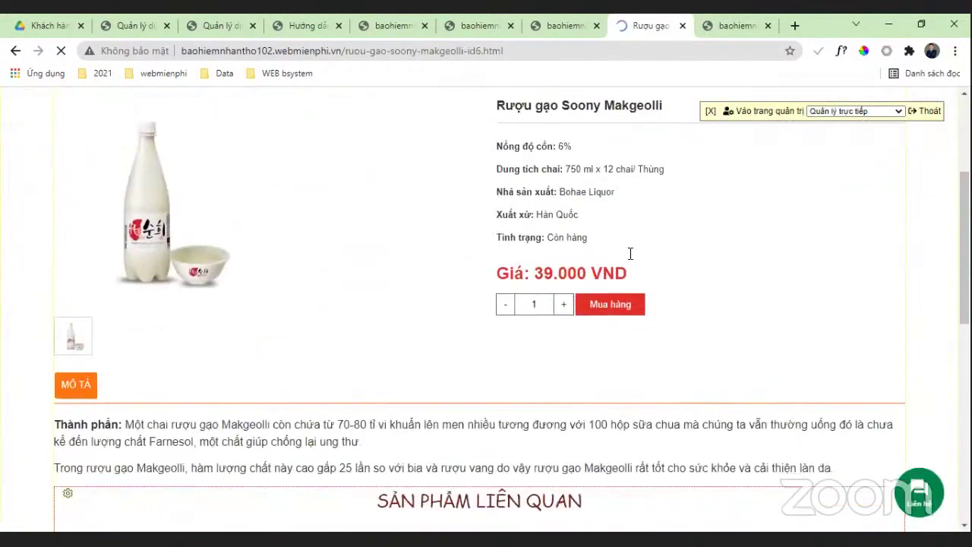
scroll(372, 200, "down", 1)
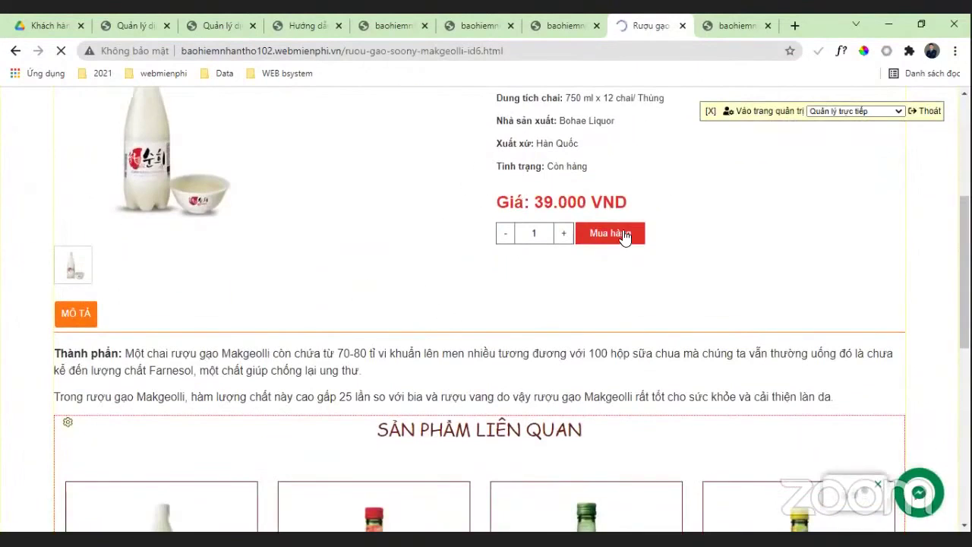
scroll(722, 215, "up", 1)
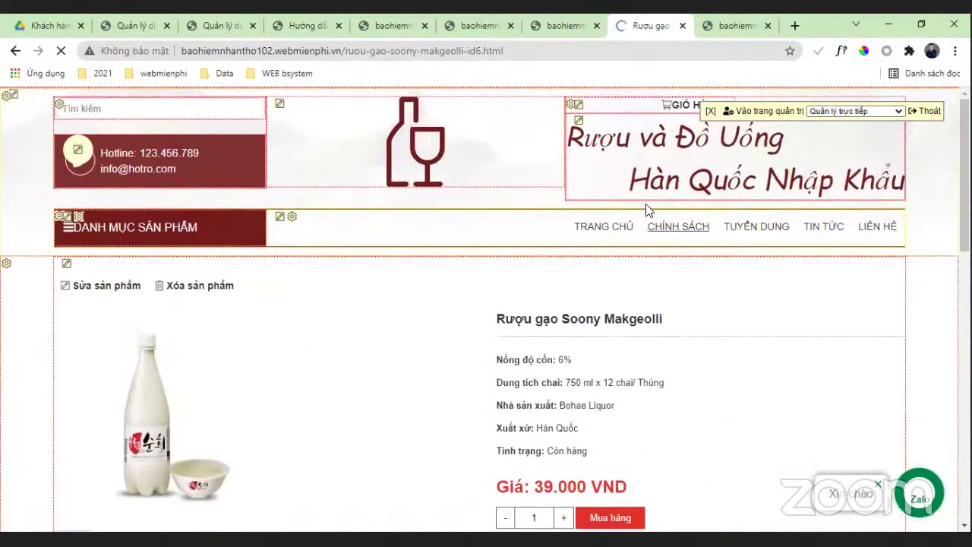
left_click(616, 304)
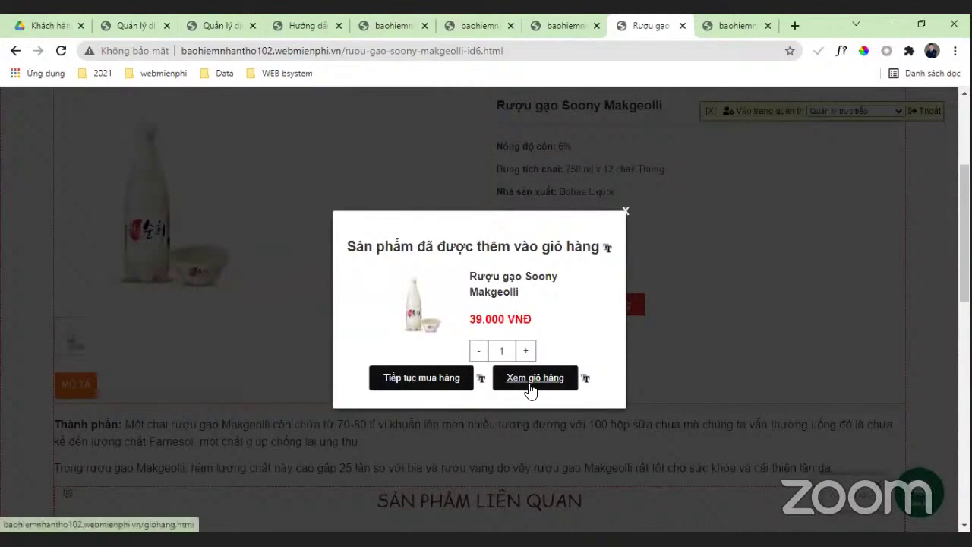
left_click(555, 383)
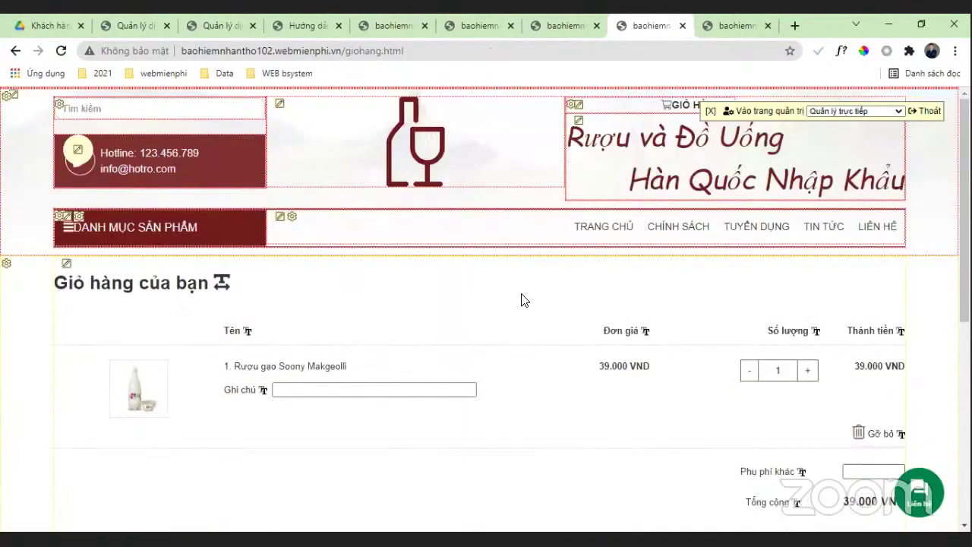
Step: Fill the order form with the customer's details, phone number, and message 'gui tui gap'
scroll(787, 265, "down", 2)
scroll(748, 321, "down", 3)
left_click(288, 185)
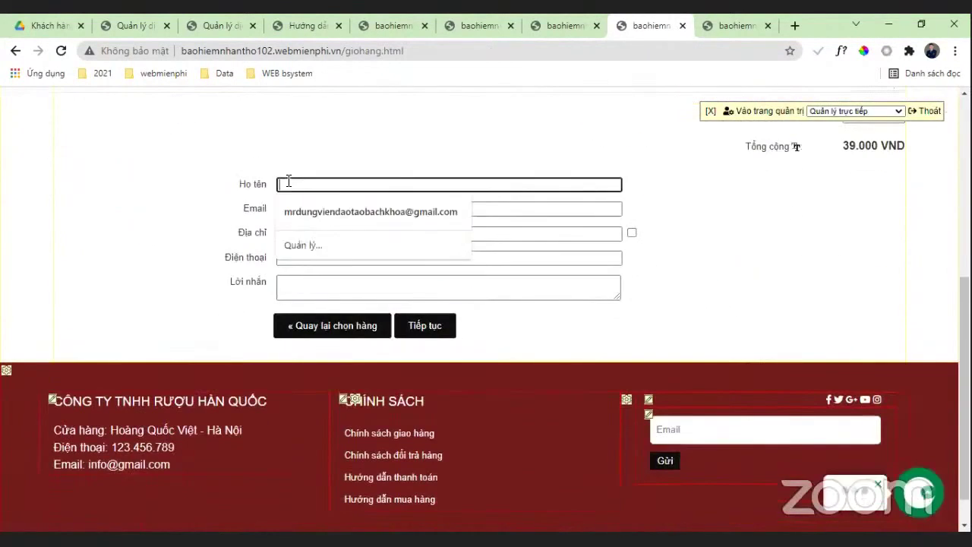
left_click(304, 209)
left_click(304, 258)
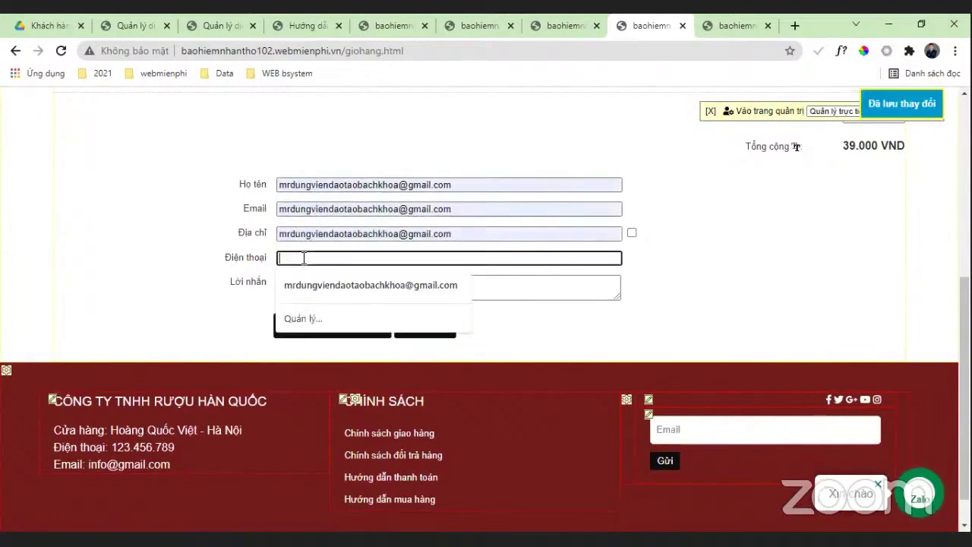
type("098")
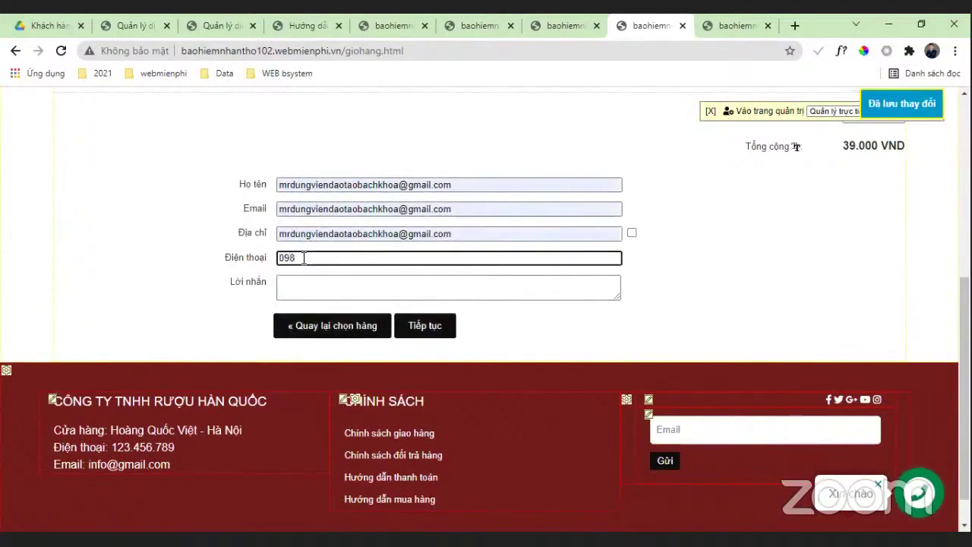
type("1234567")
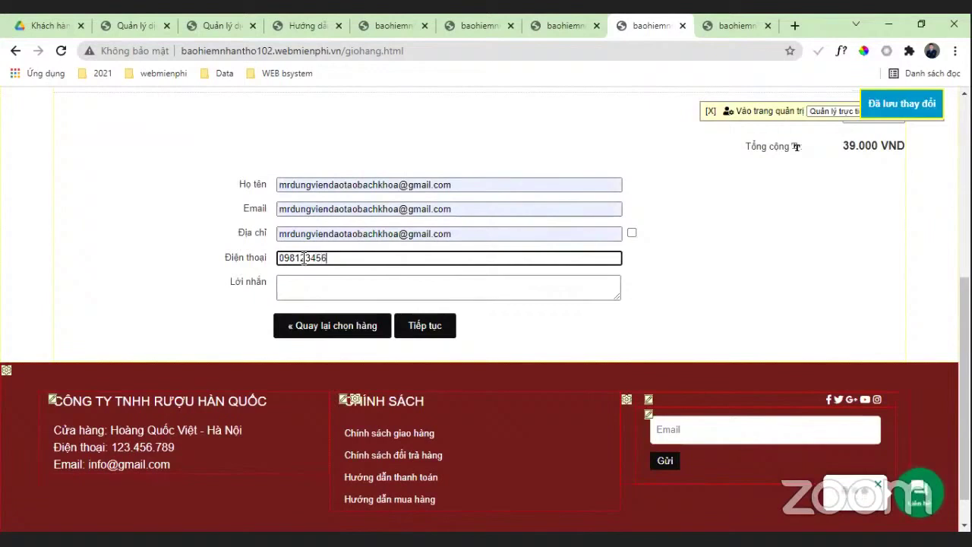
left_click(310, 289)
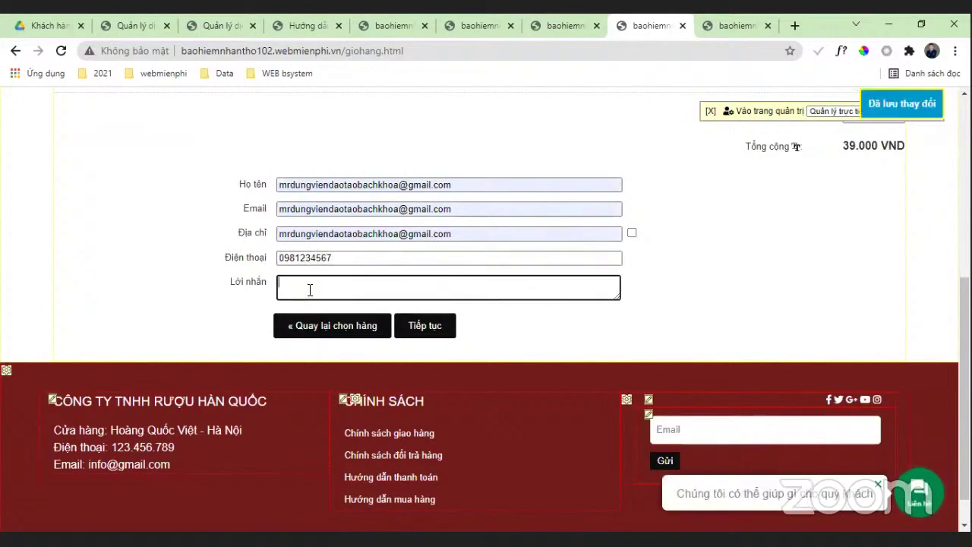
type("gui tui gap")
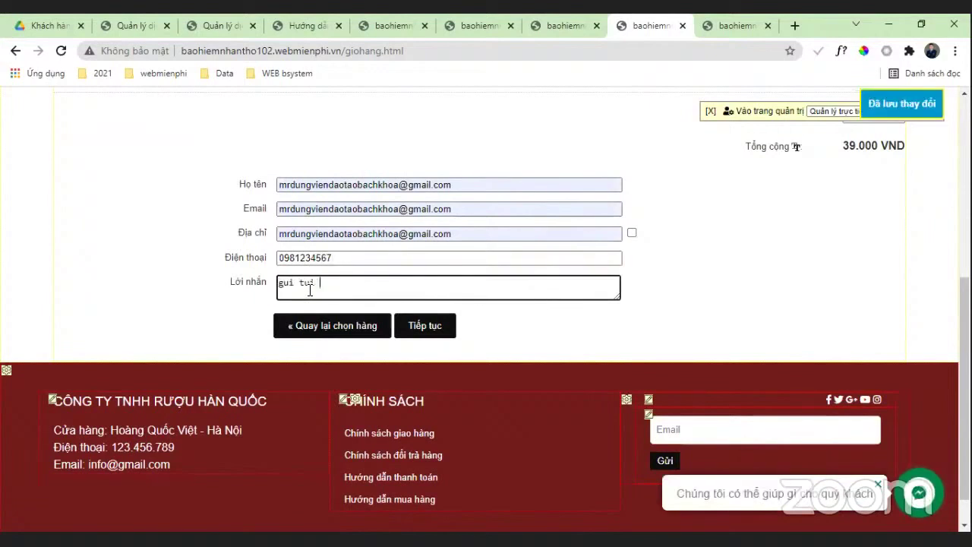
Step: Continue to confirmation, submit the order and payment, and dismiss the success alert
left_click(420, 327)
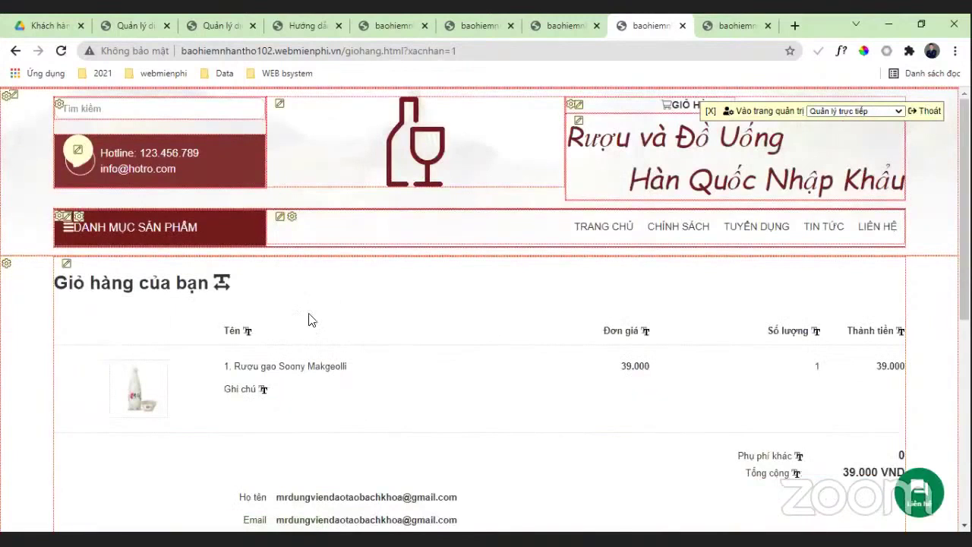
scroll(451, 273, "down", 4)
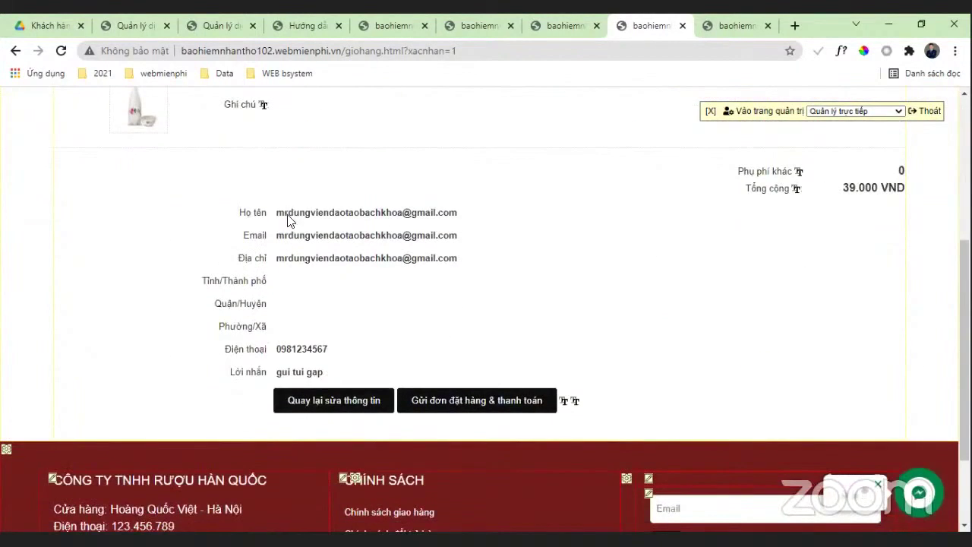
left_click(549, 410)
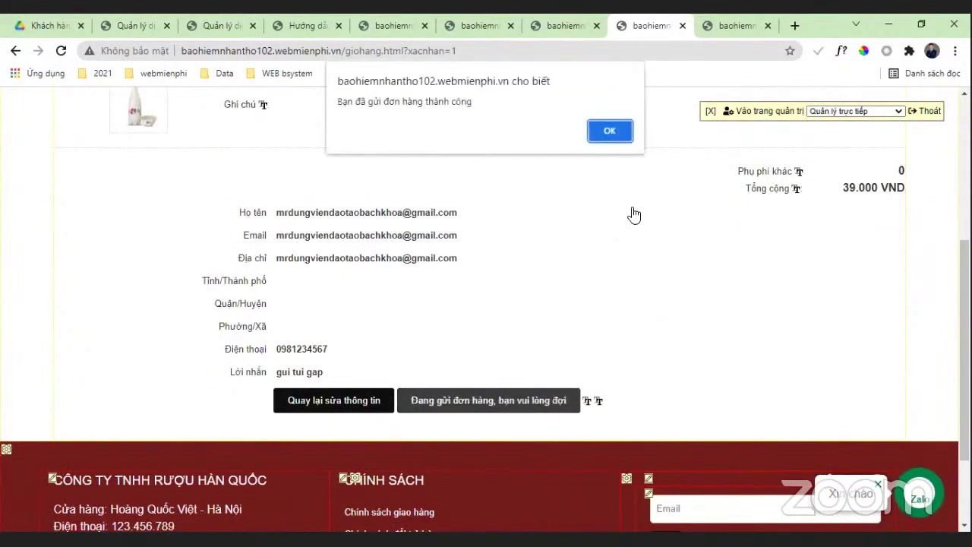
left_click(623, 130)
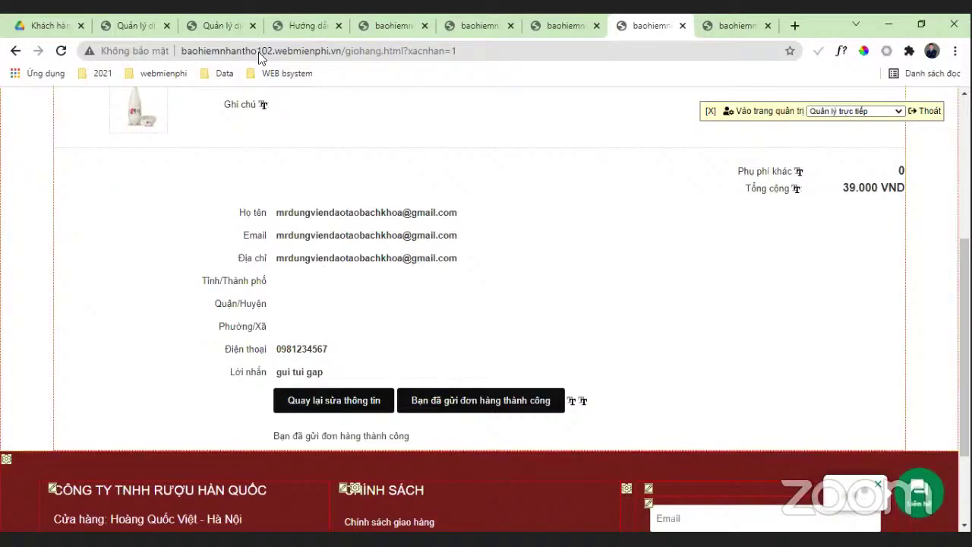
left_click(133, 25)
Step: In the admin order list, set order 2's processing status to Đang giao hàng
left_click(224, 25)
left_click(290, 25)
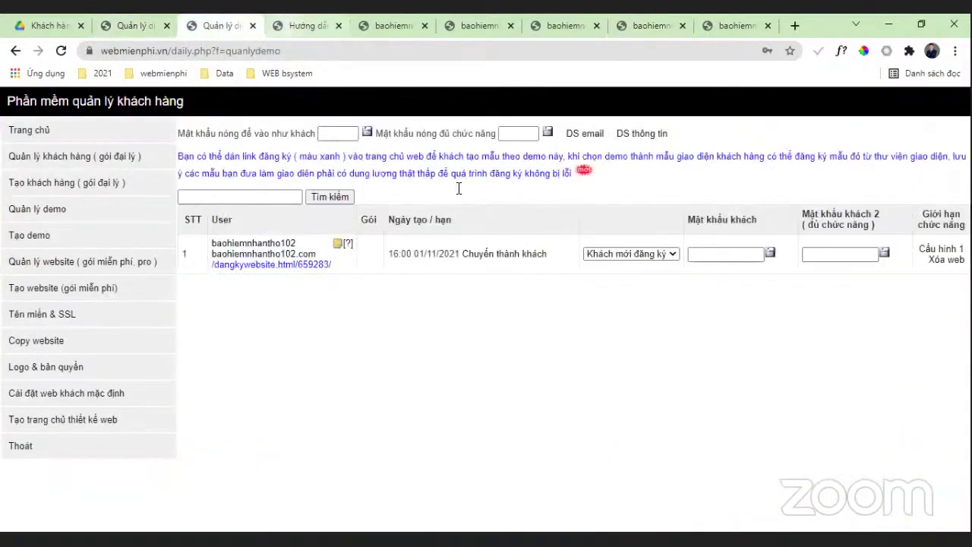
left_click(391, 25)
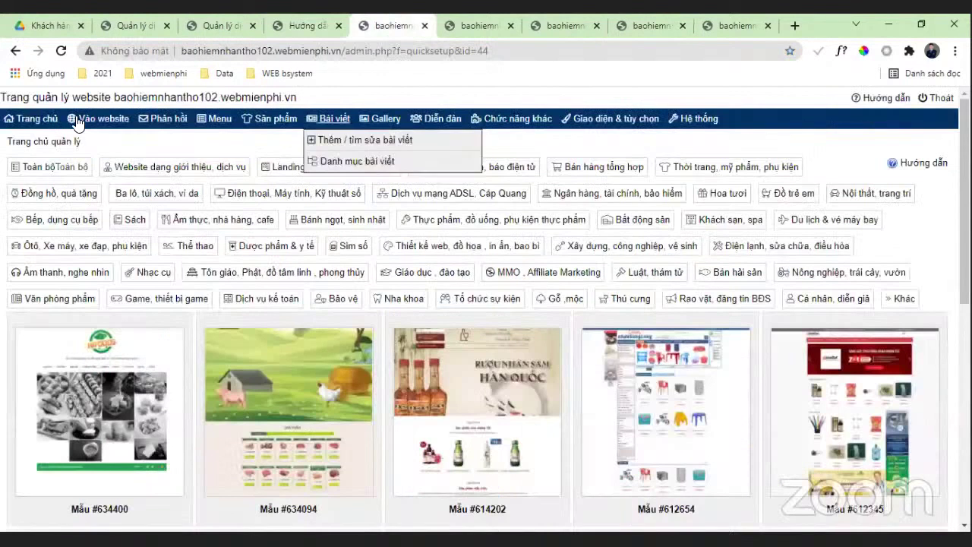
left_click(163, 149)
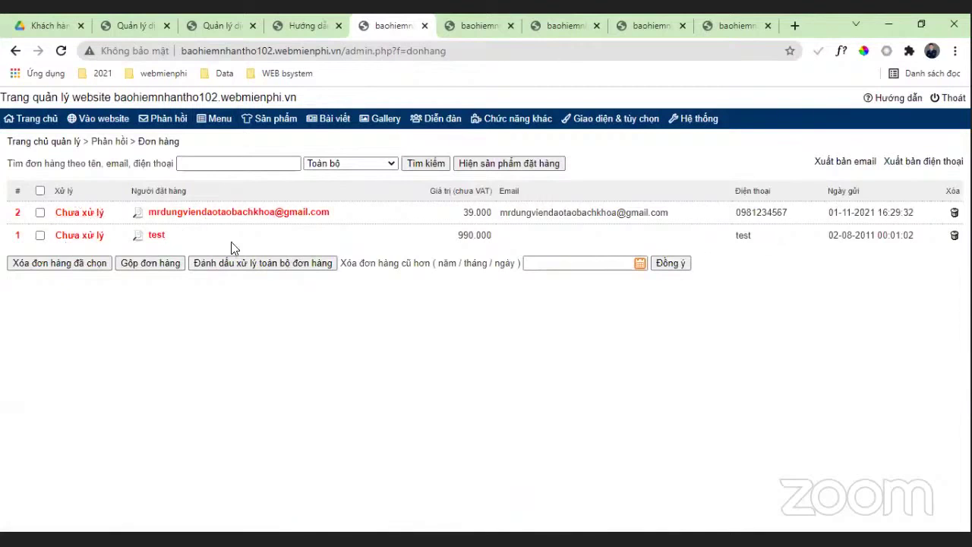
left_click(72, 218)
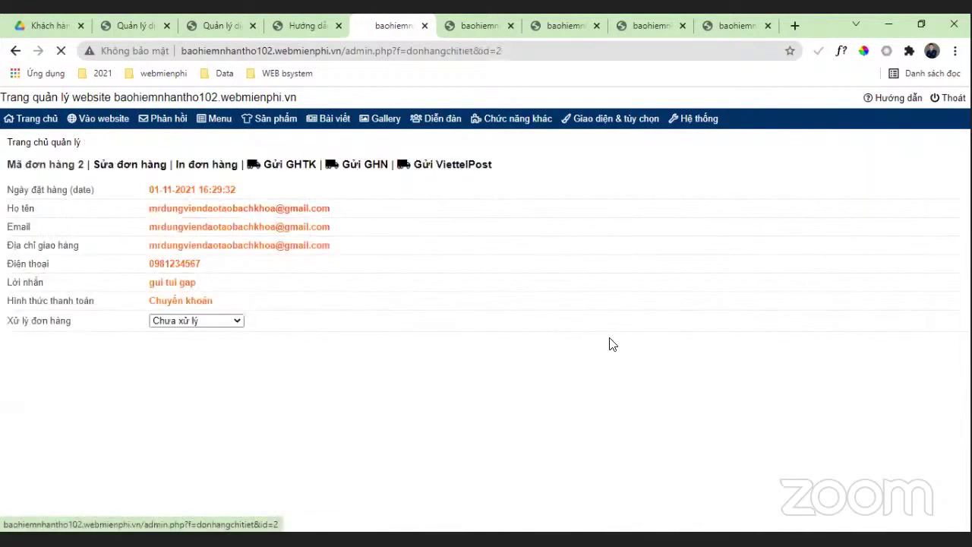
left_click(201, 322)
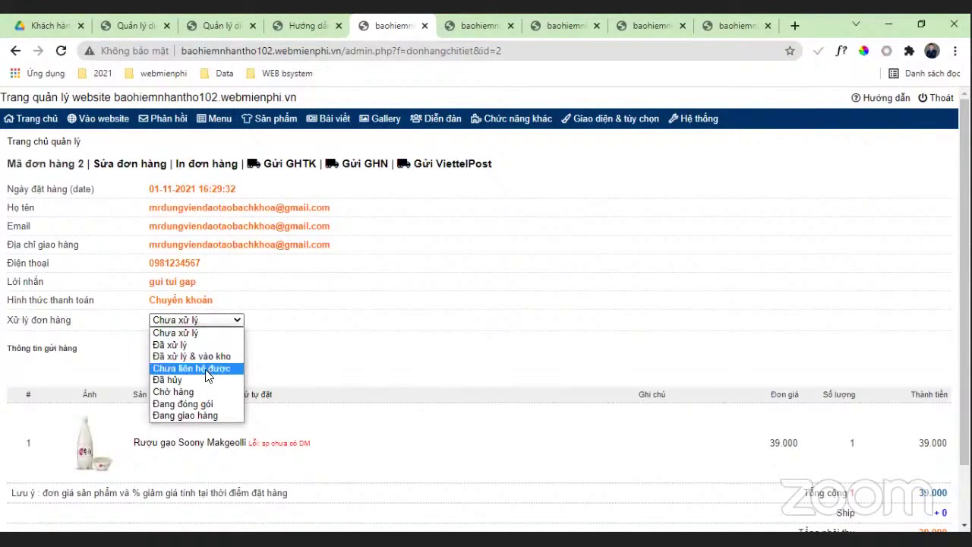
left_click(191, 415)
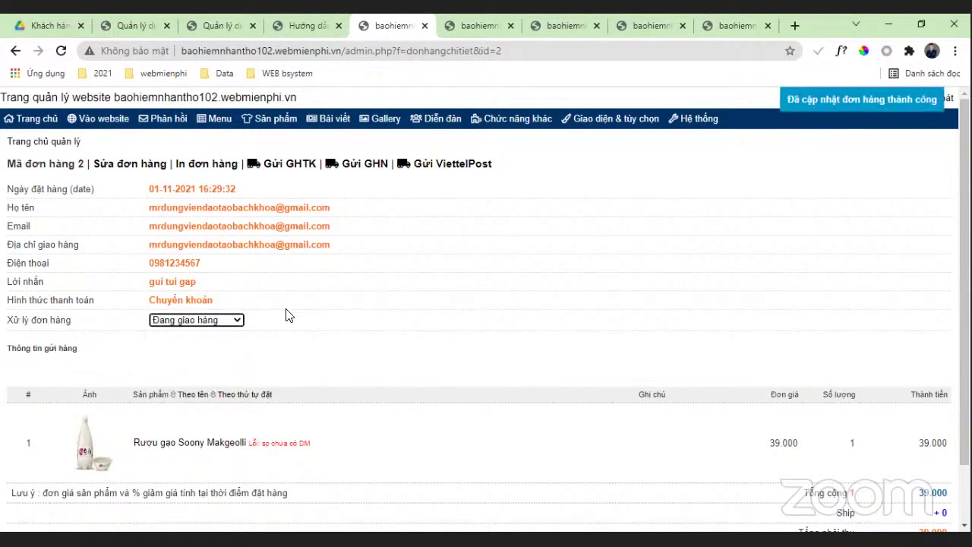
Step: Close the extra browser tabs, including the product edit tab
scroll(400, 306, "down", 1)
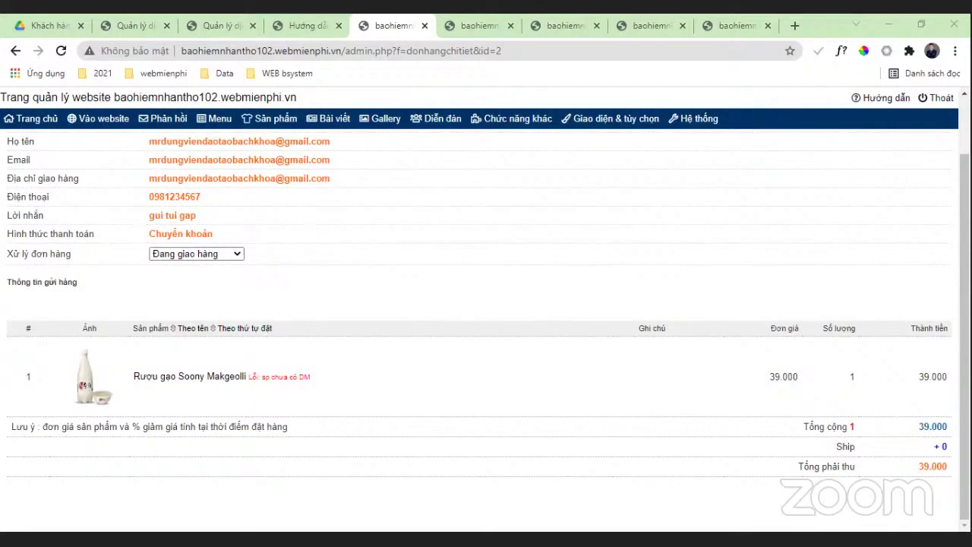
left_click(196, 253)
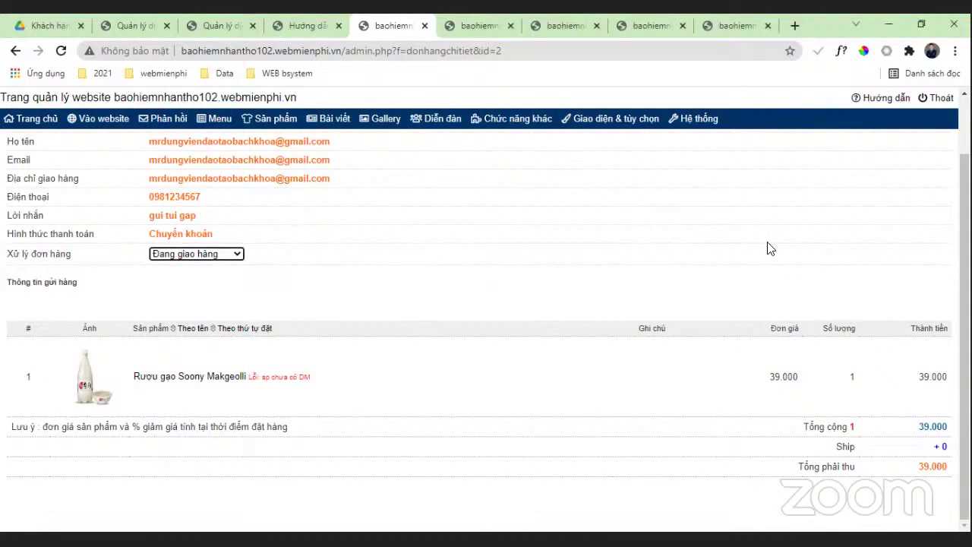
left_click(486, 26)
left_click(511, 25)
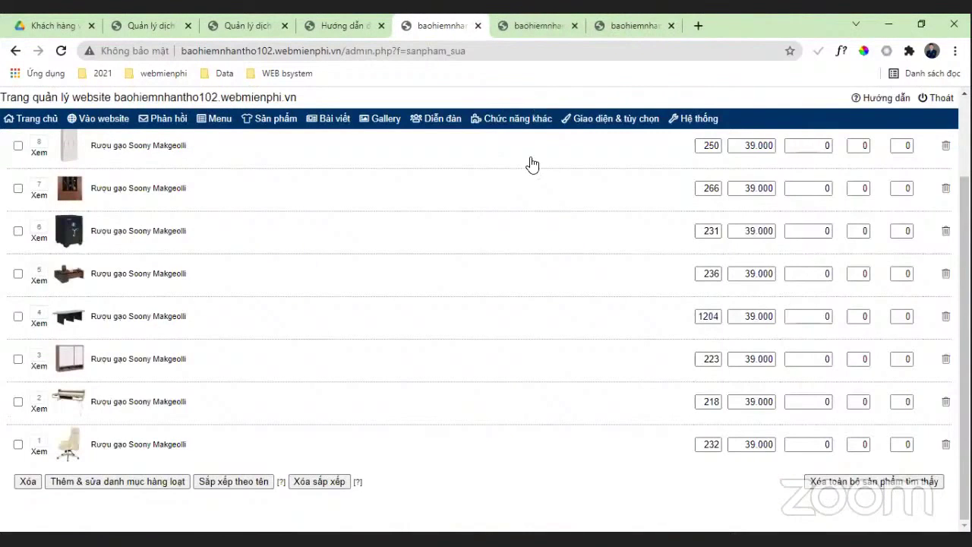
key("ctrl+w")
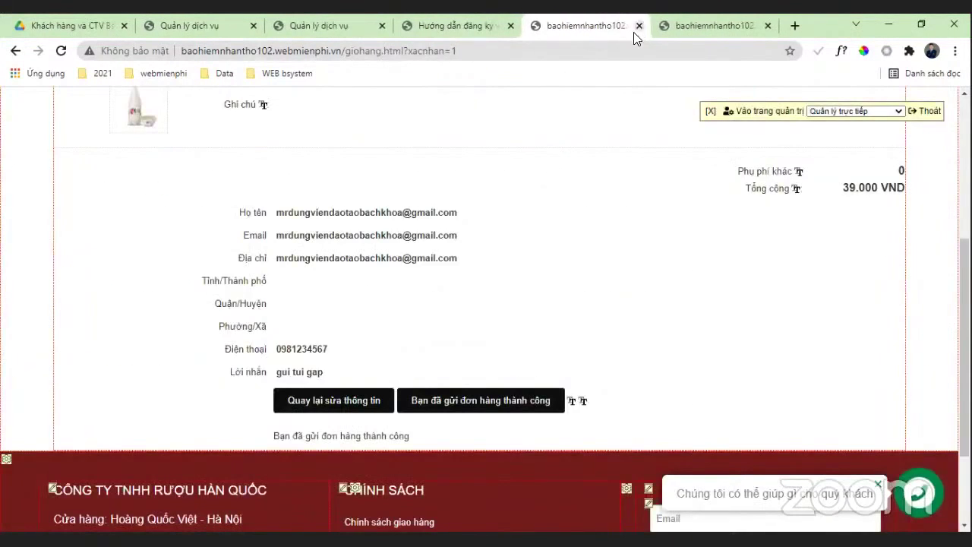
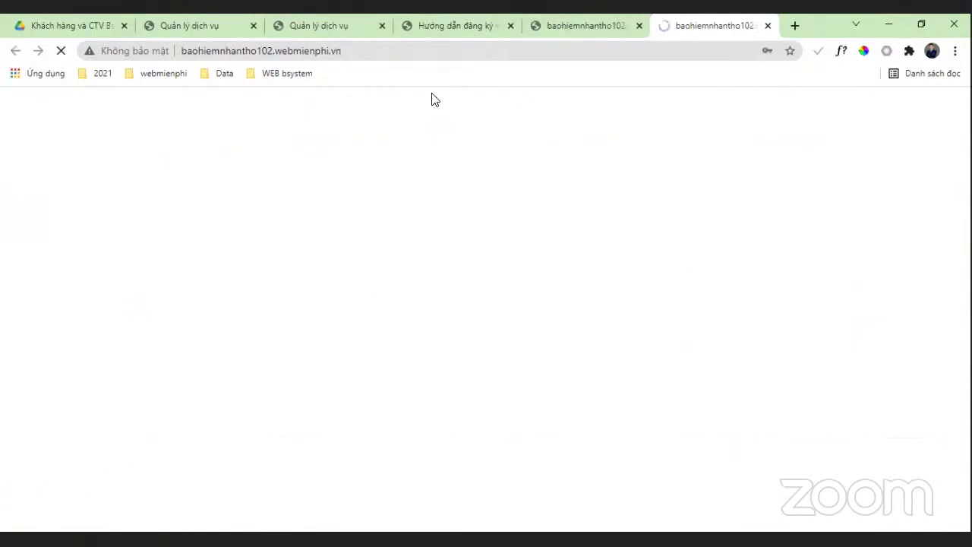
Step: Close the site preview and open the Mẫu cài đặt nhanh template gallery from Giao diện & tùy chọn
left_click(767, 26)
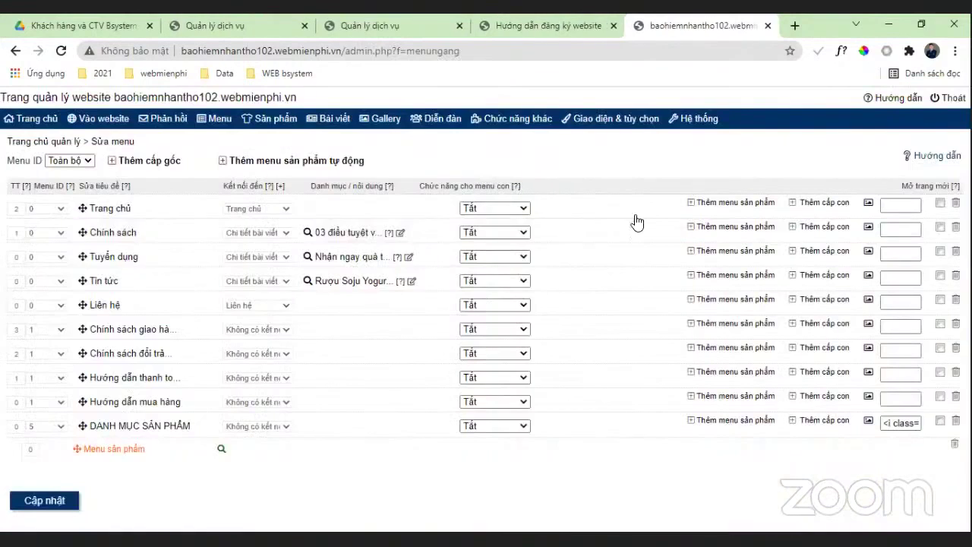
mouse_move(637, 122)
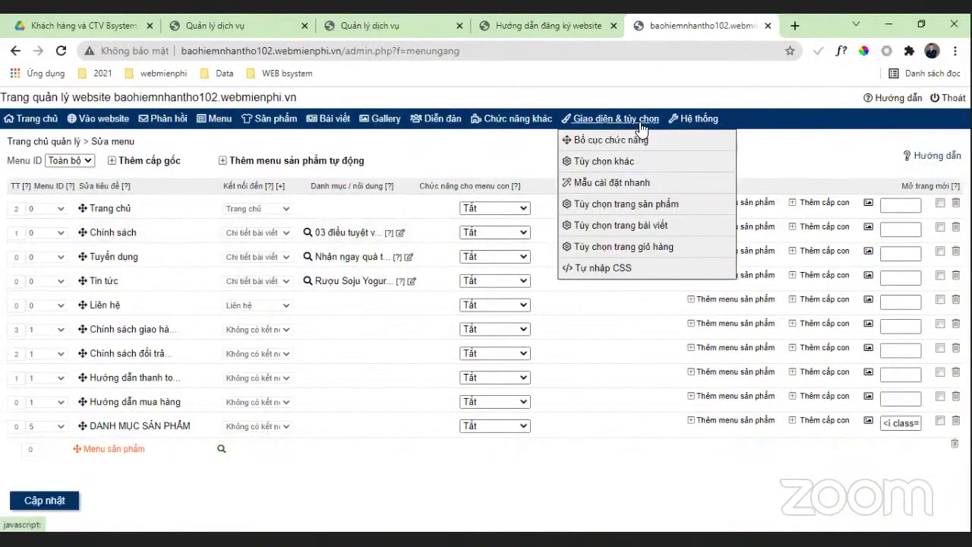
left_click(602, 184)
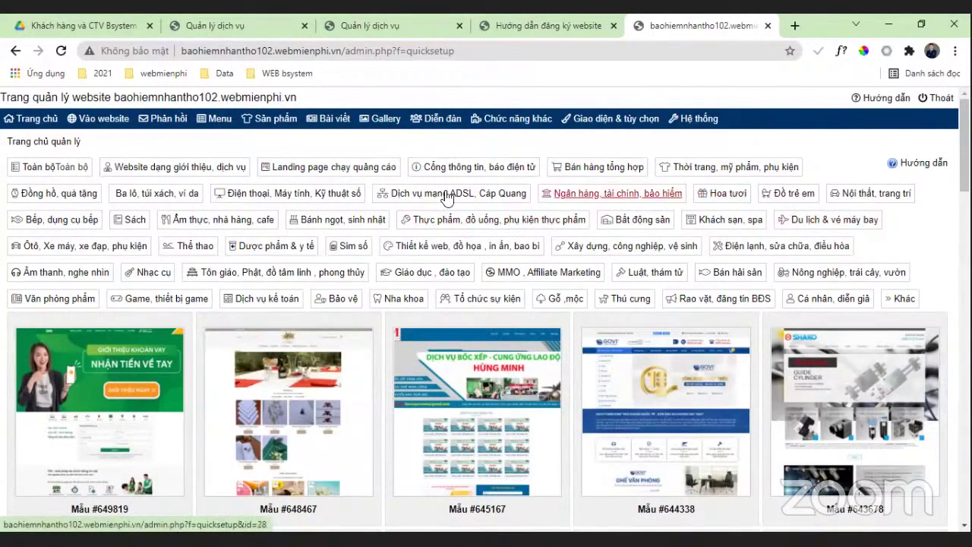
Step: Filter templates to Ngân hàng, tài chính, bảo hiểm and pick the family-themed insurance template
left_click(646, 196)
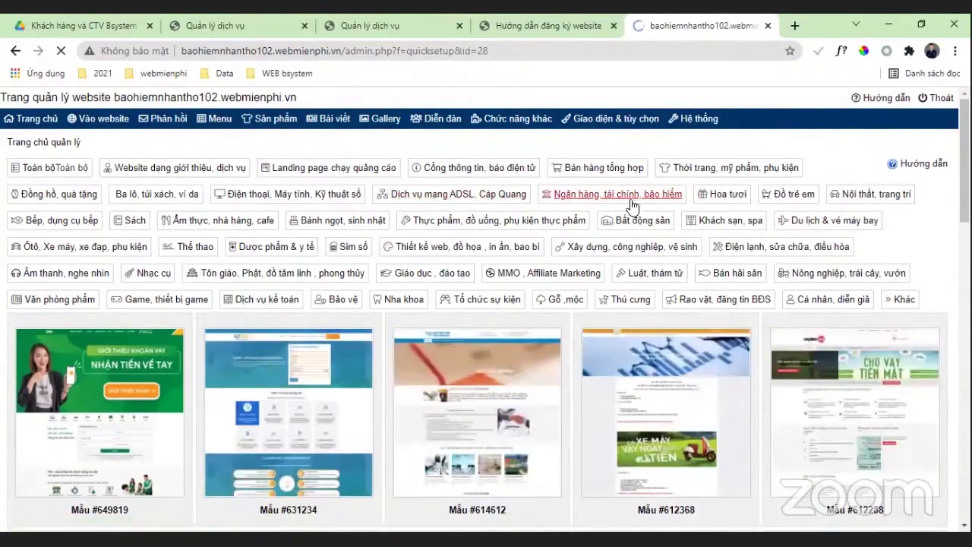
scroll(612, 280, "down", 2)
scroll(612, 280, "down", 20)
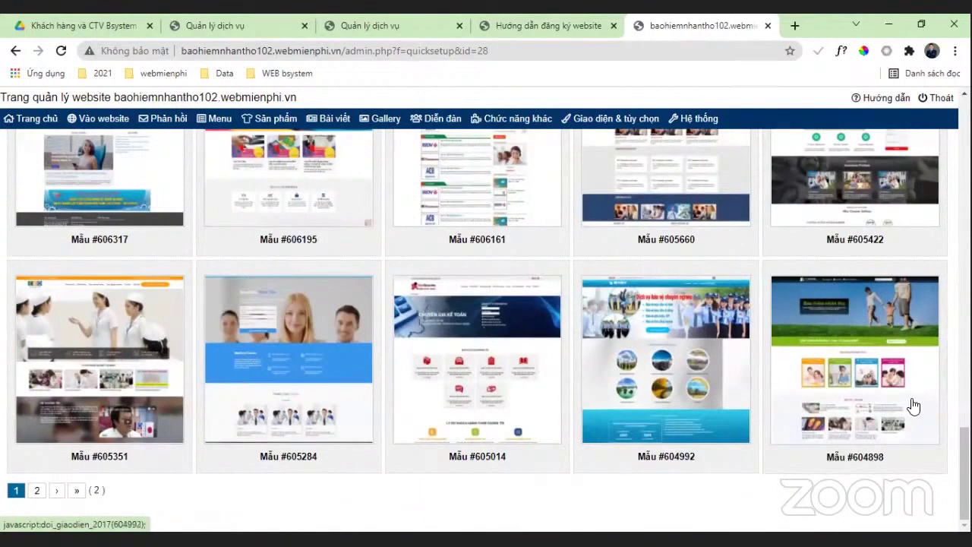
left_click(860, 416)
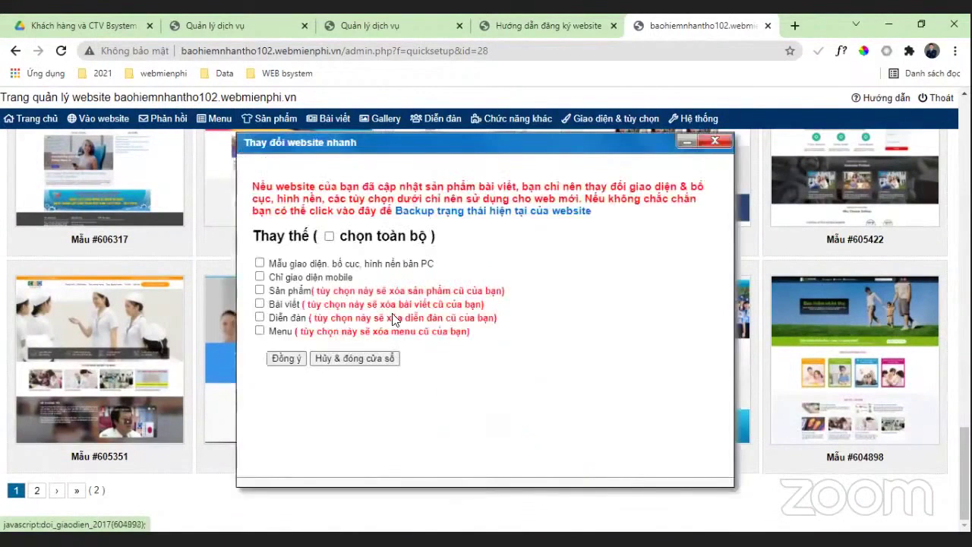
Step: Apply the template with chọn toàn bộ ticked, accept the deletion warning, and open the live site
left_click(329, 237)
left_click(281, 358)
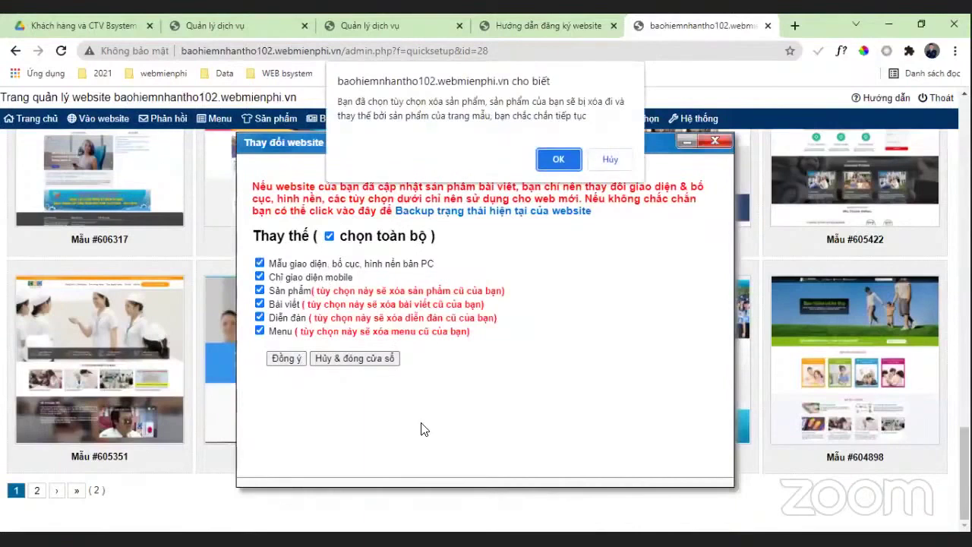
left_click(559, 160)
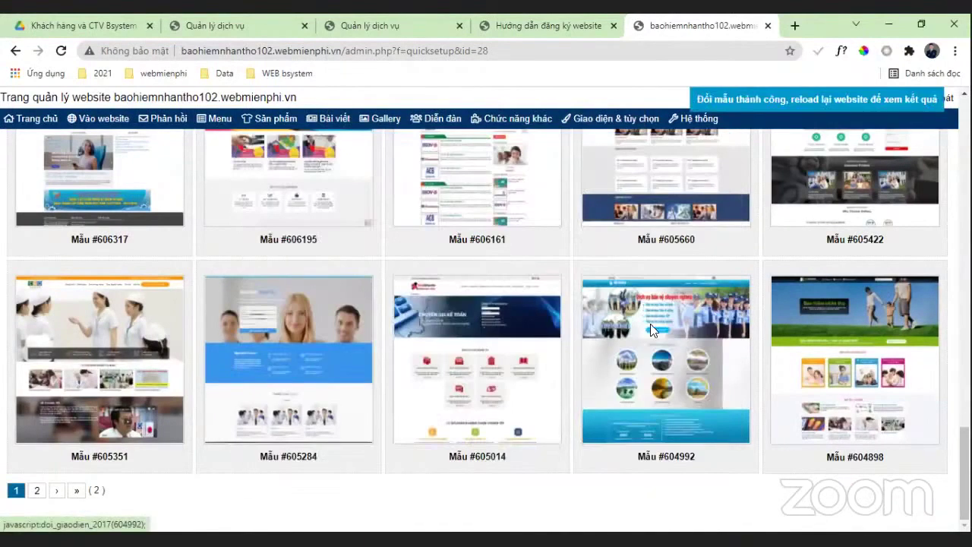
scroll(650, 323, "up", 5)
scroll(233, 149, "up", 3)
left_click(98, 118)
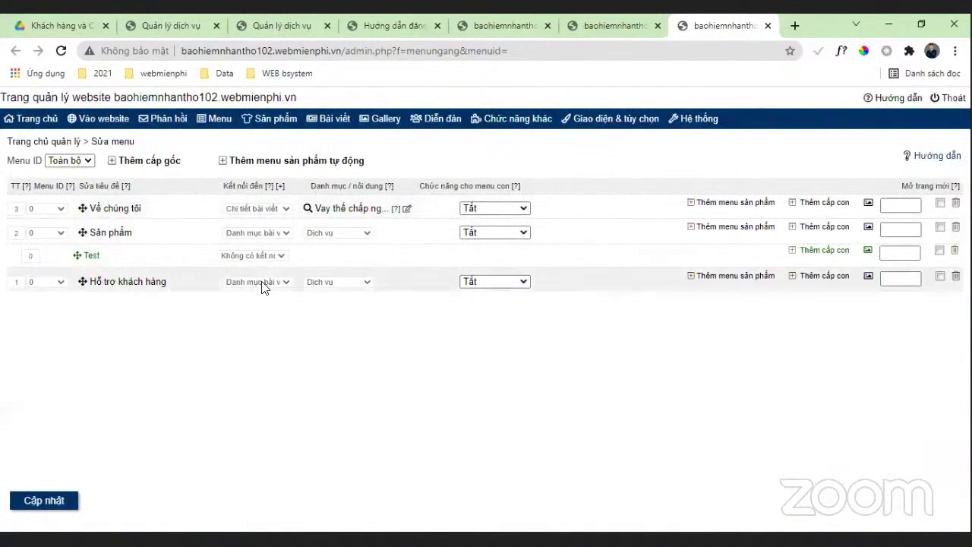
Step: Add a top-level Liên hệ menu item with a Liên hệ VP miền nam submenu
left_click(112, 163)
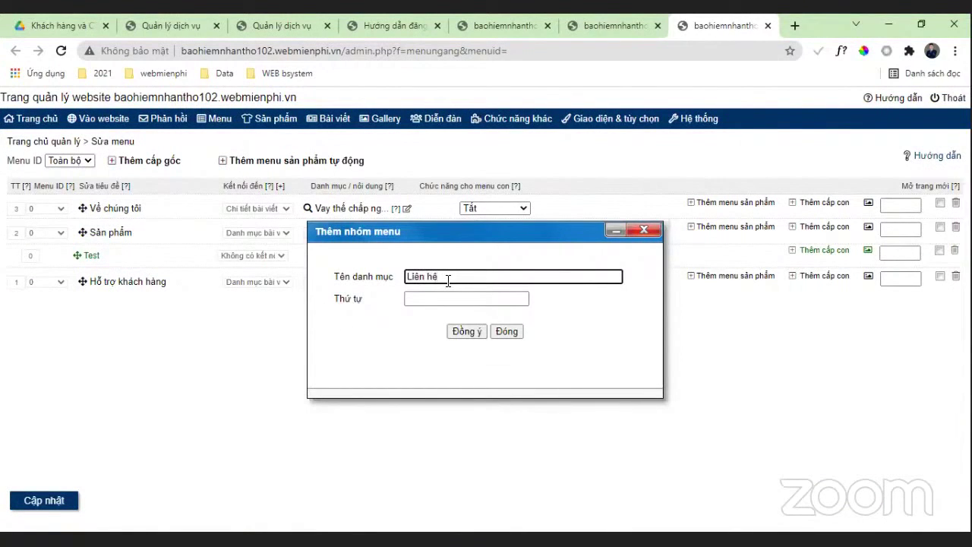
left_click(466, 332)
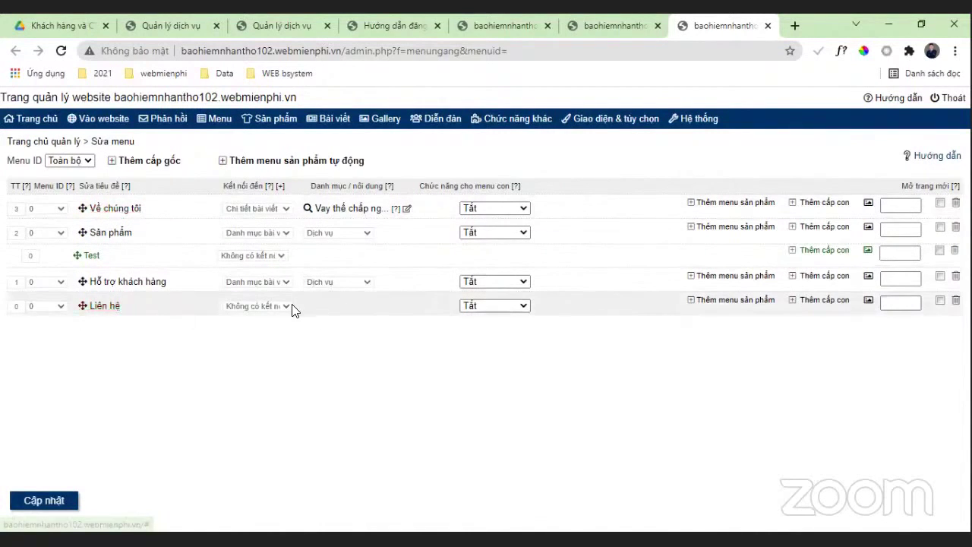
left_click(810, 306)
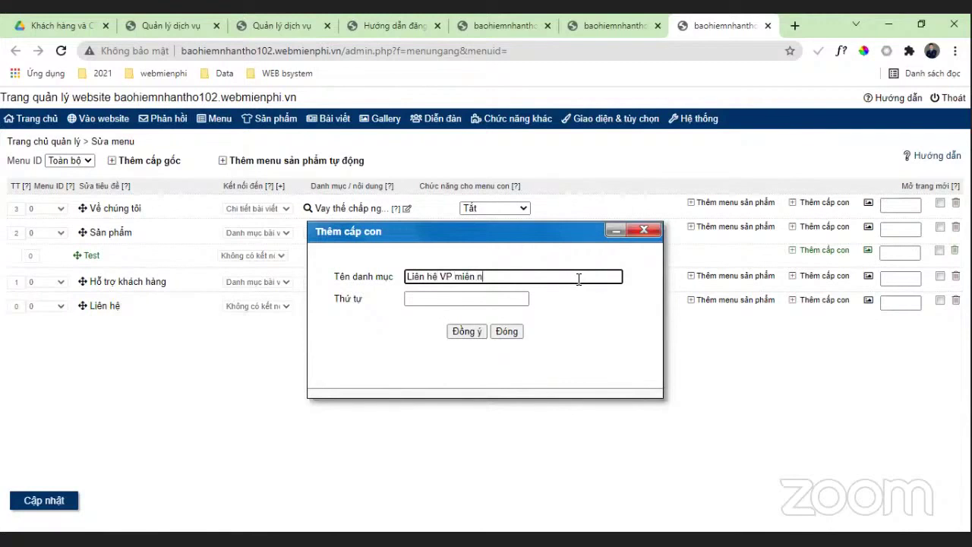
left_click(464, 331)
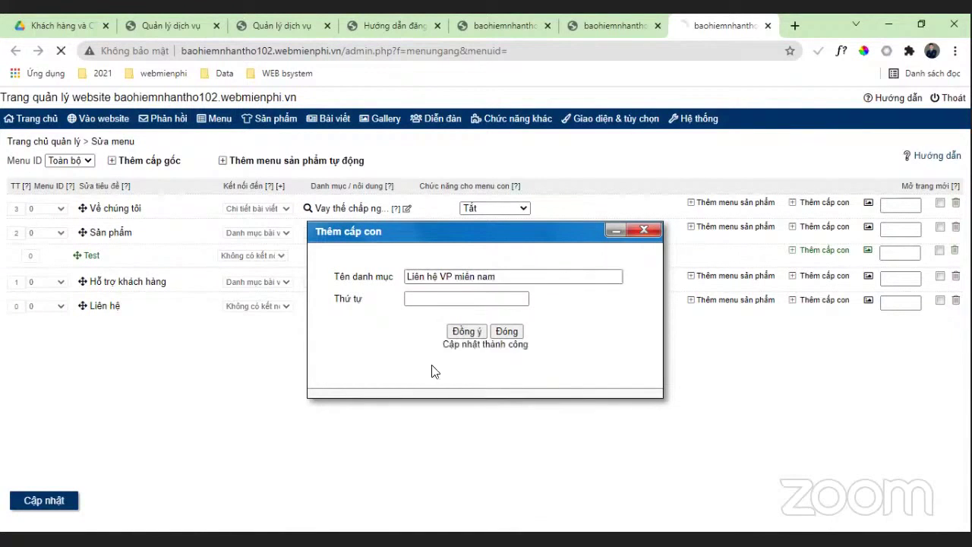
Step: Add a second submenu, Văn phòng miền bắc, under Liên hệ
left_click(828, 302)
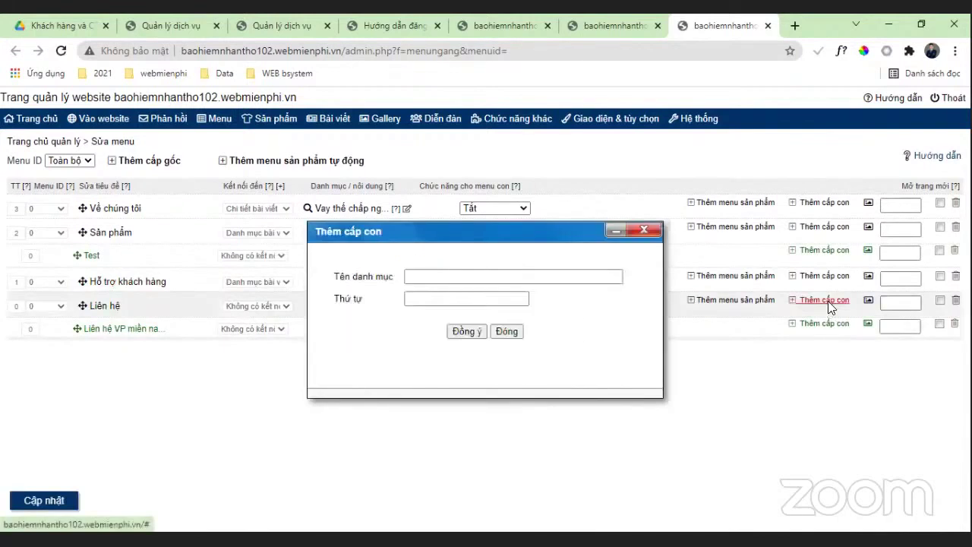
left_click(495, 270)
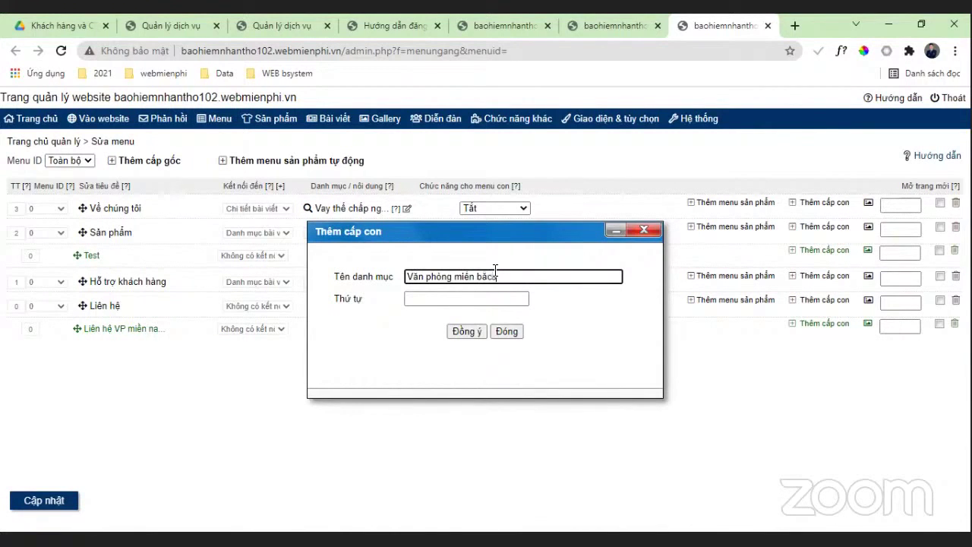
left_click(467, 331)
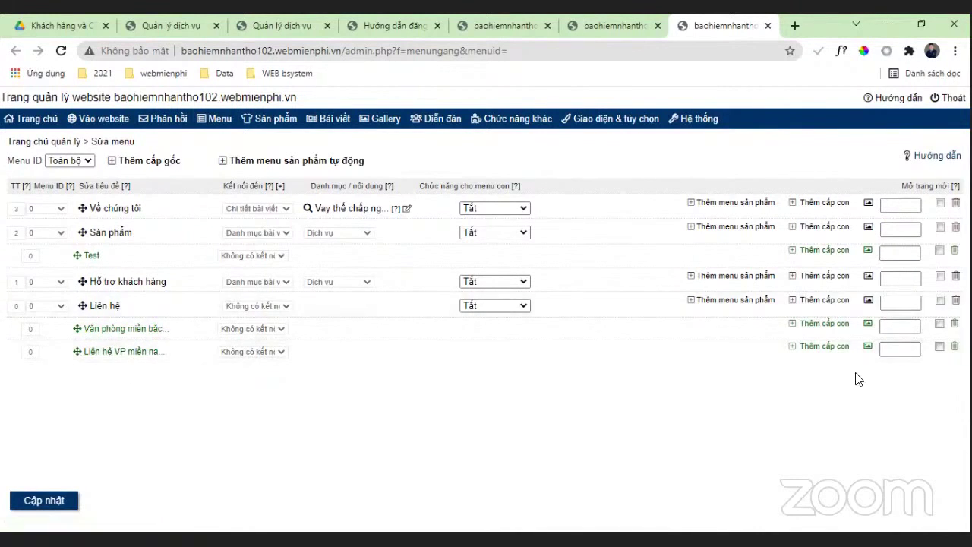
left_click(838, 348)
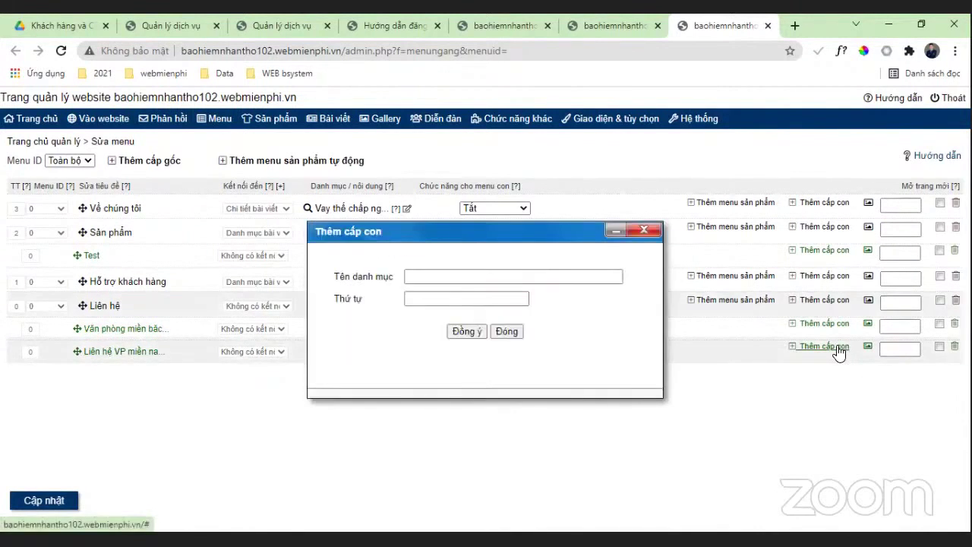
Step: Add HCM and Cần thơ as sub-items under Liên hệ VP miền nam
left_click(503, 278)
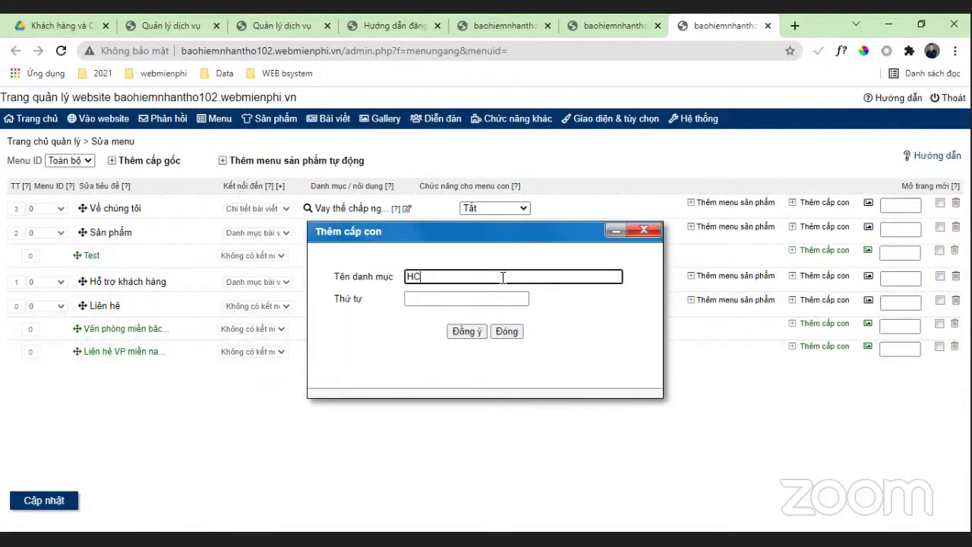
left_click(465, 331)
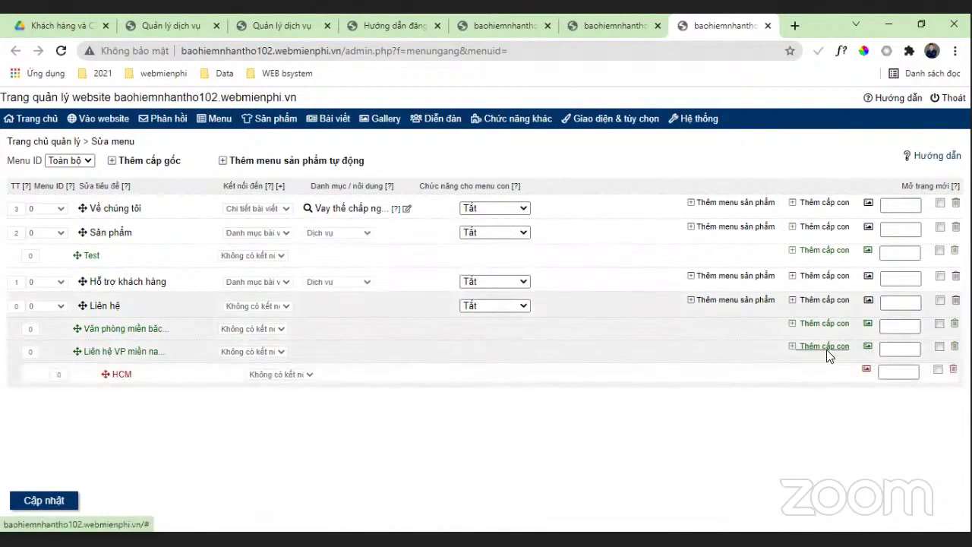
left_click(826, 349)
left_click(494, 277)
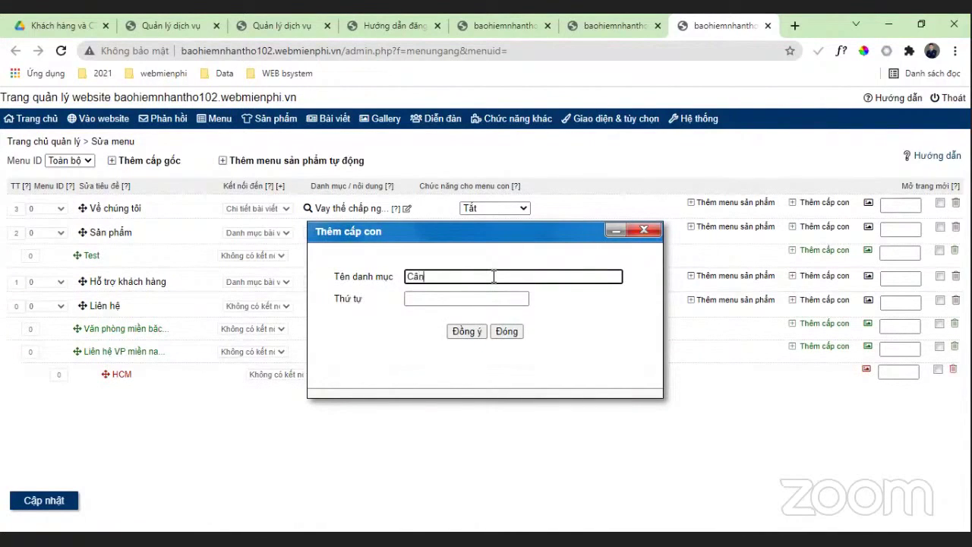
type("Cân thow")
left_click(467, 329)
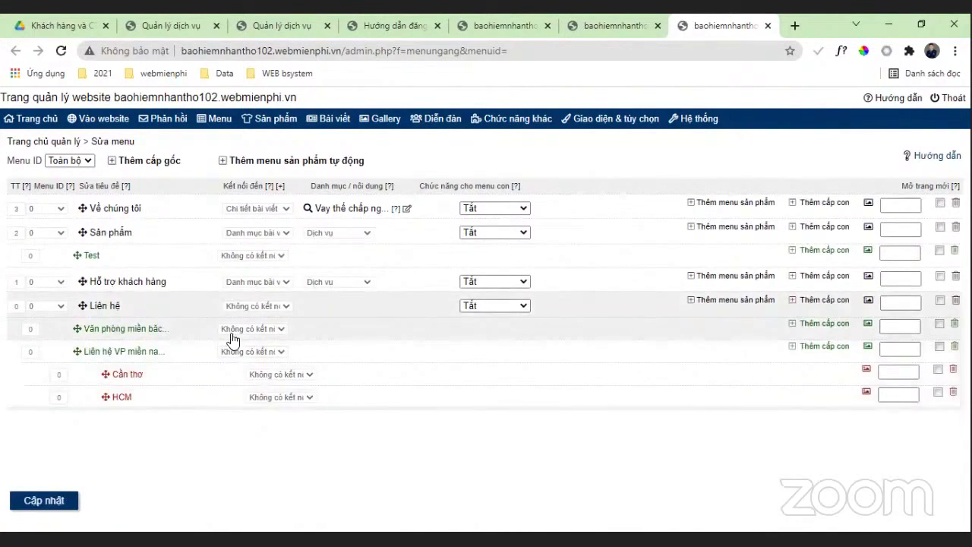
Step: Add Hà nội and Lạng sơn under Văn phòng miền bắc, then save the menu with Cập nhật
left_click(810, 325)
left_click(471, 275)
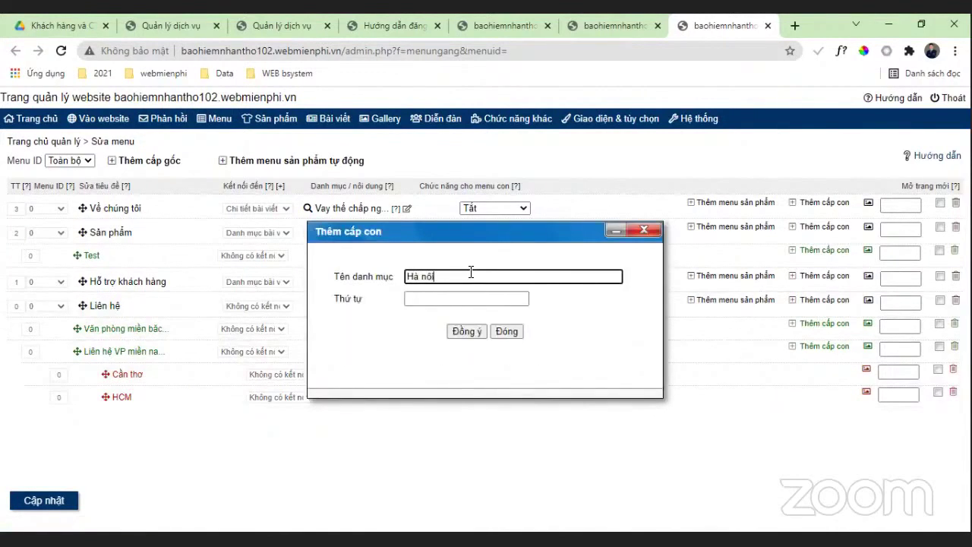
type("Hà nôij")
left_click(466, 331)
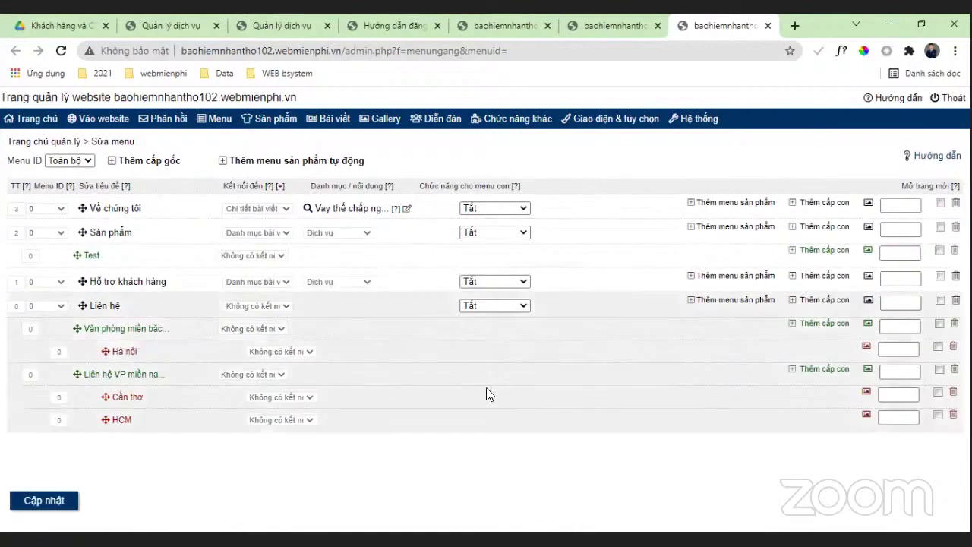
left_click(810, 323)
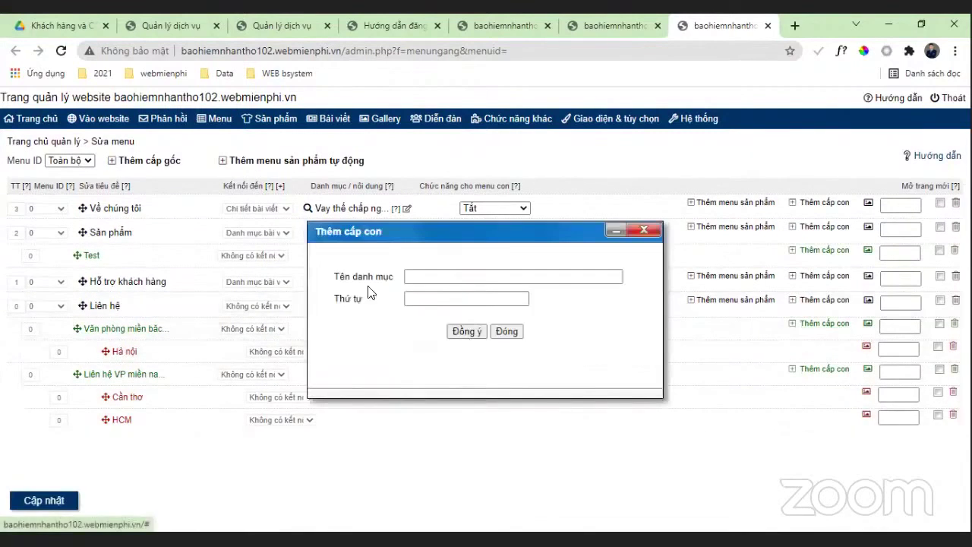
left_click(416, 277)
left_click(416, 277)
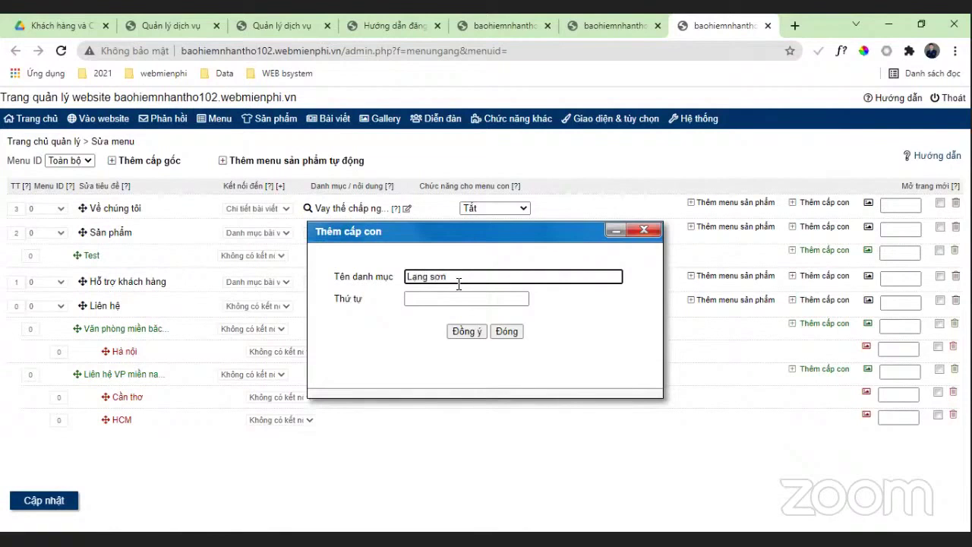
left_click(453, 330)
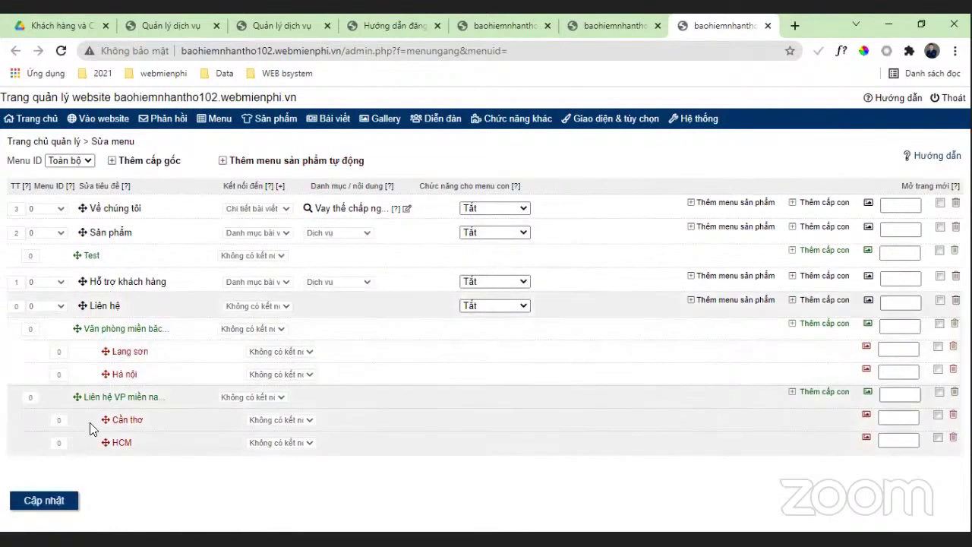
left_click(33, 501)
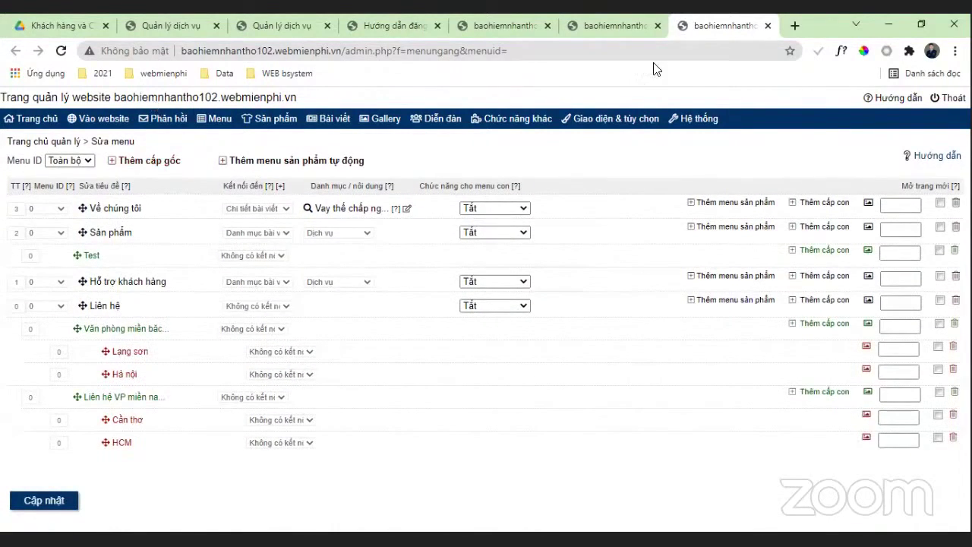
Step: Open the live website, stop live editing, and view the Liên hệ regional office submenus
left_click(114, 121)
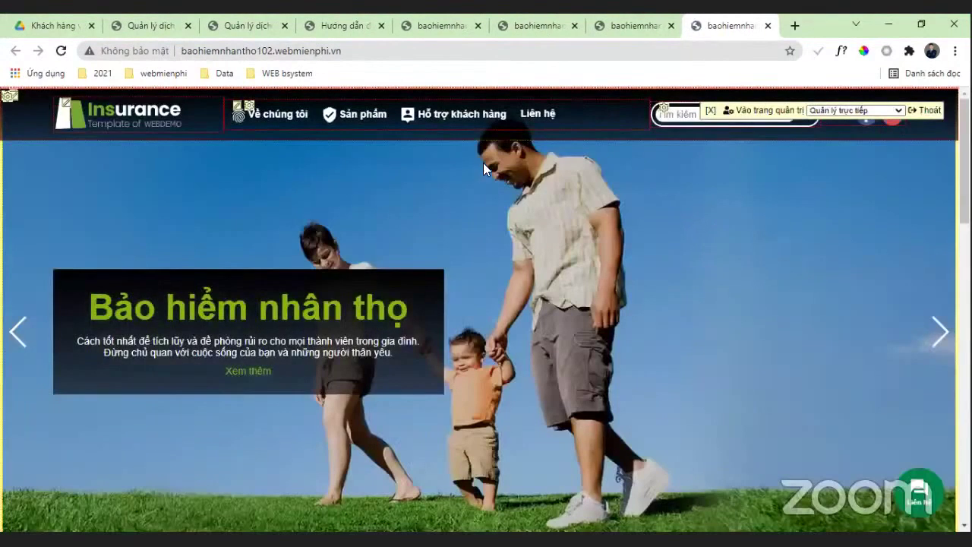
mouse_move(541, 125)
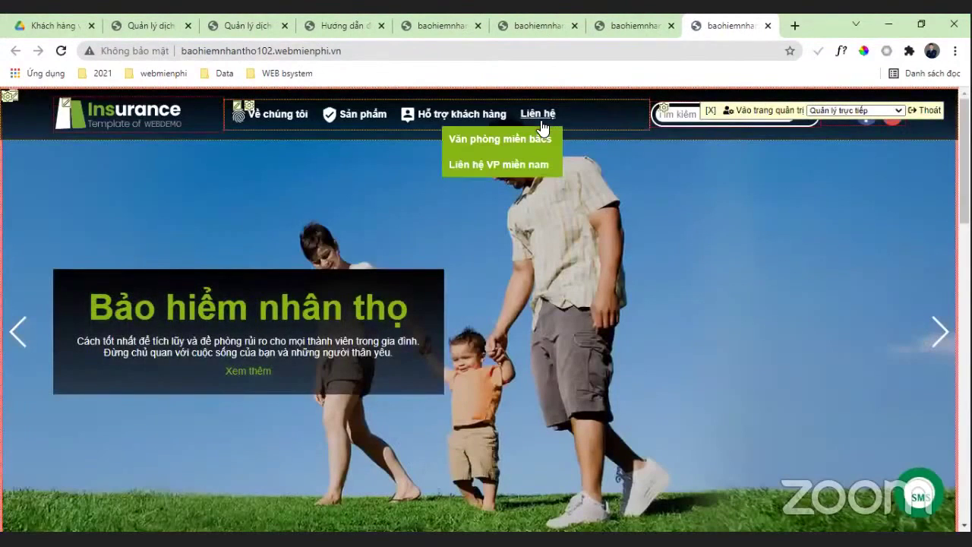
left_click(899, 111)
left_click(865, 126)
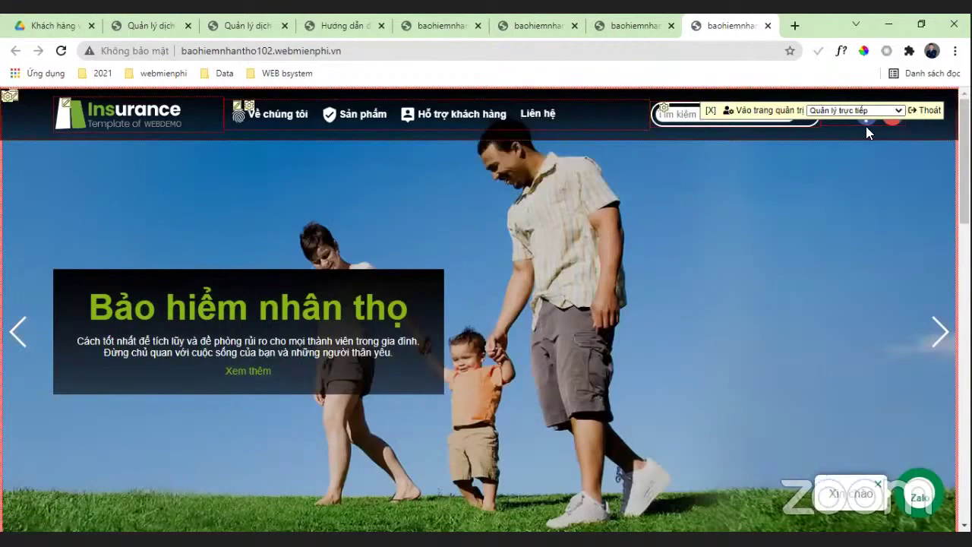
mouse_move(542, 126)
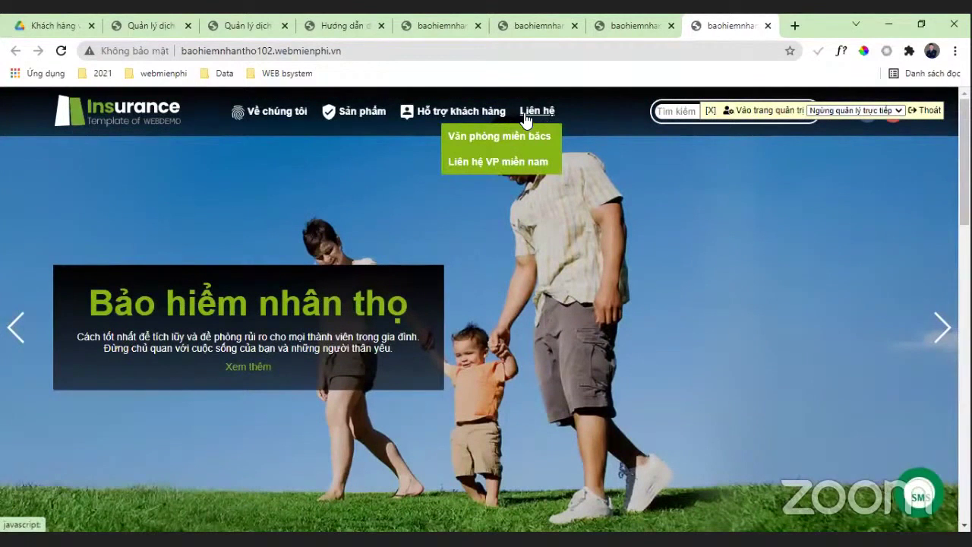
mouse_move(527, 143)
mouse_move(532, 173)
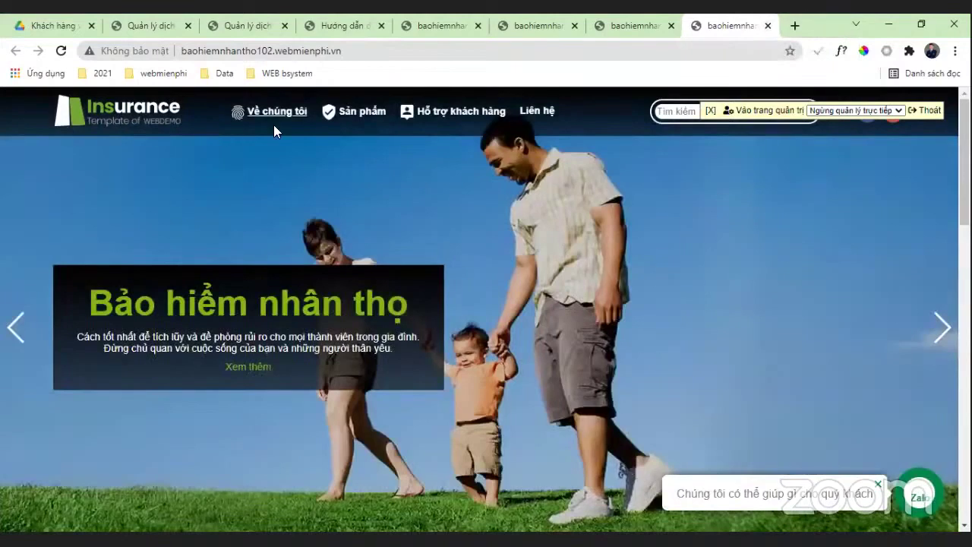
Step: Close the live site and switch to the Hướng dẫn đăng ký website guide tab
key("ctrl+w")
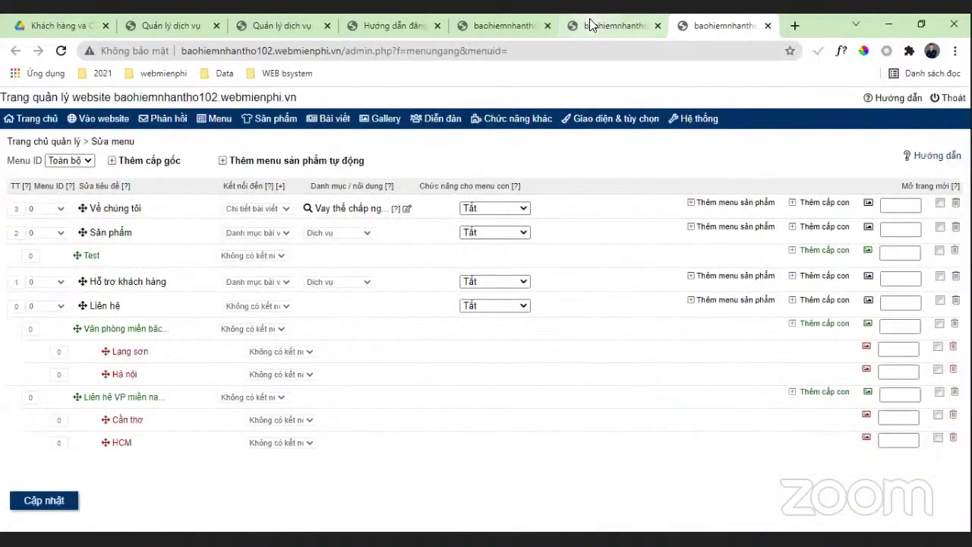
left_click(590, 25)
left_click(492, 25)
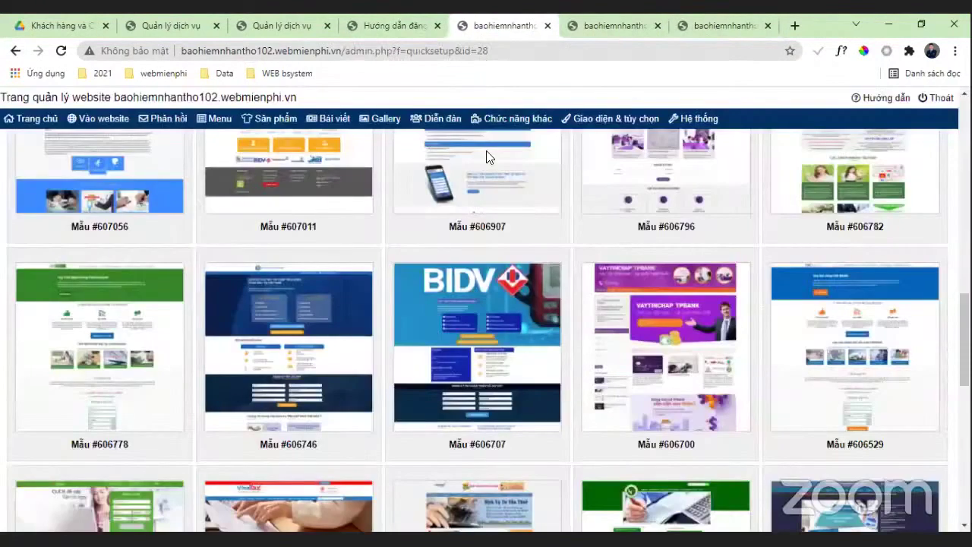
left_click(627, 25)
left_click(369, 22)
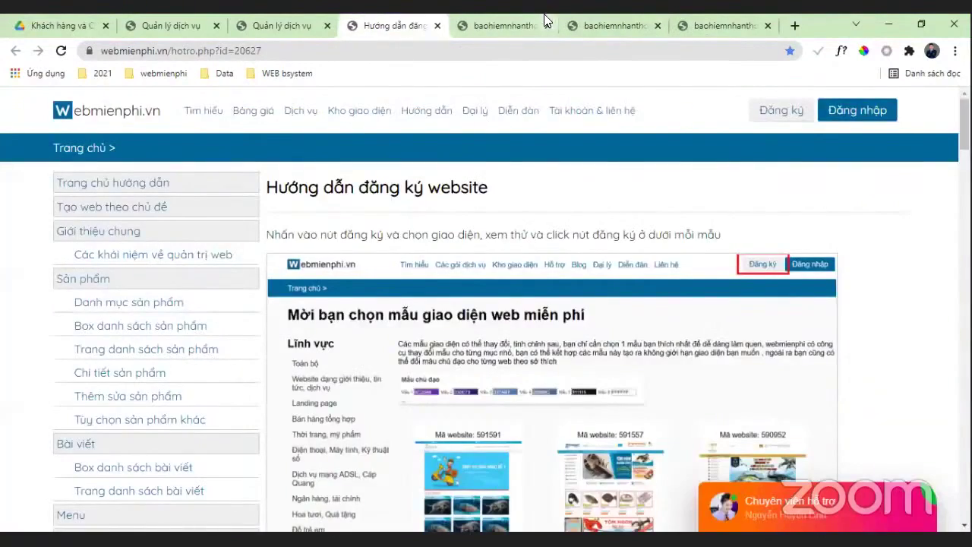
Step: Back on the registration guide, open the Tạo web theo chủ đề guide section
key("ctrl+Tab")
key("ctrl+Tab")
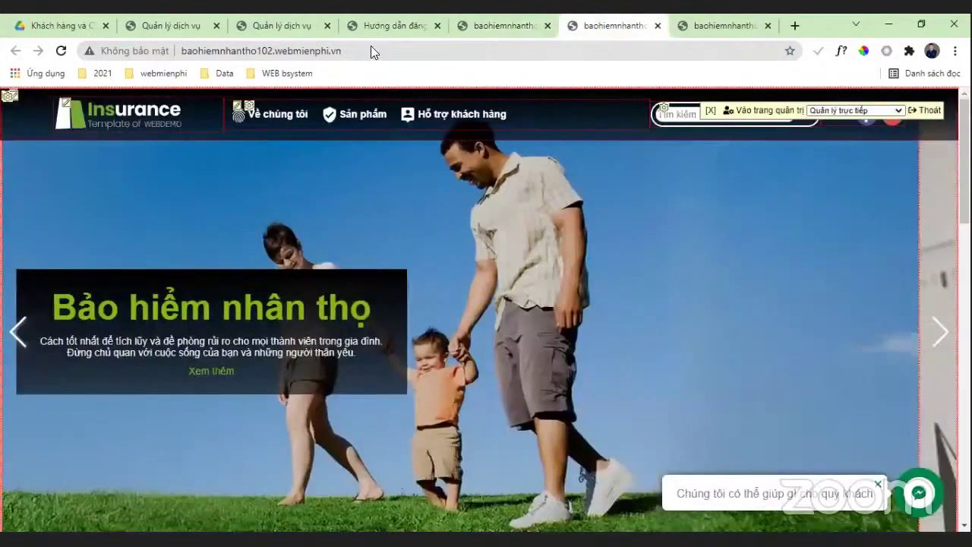
key("ctrl+shift+Tab")
key("ctrl+shift+Tab")
scroll(107, 362, "down", 2)
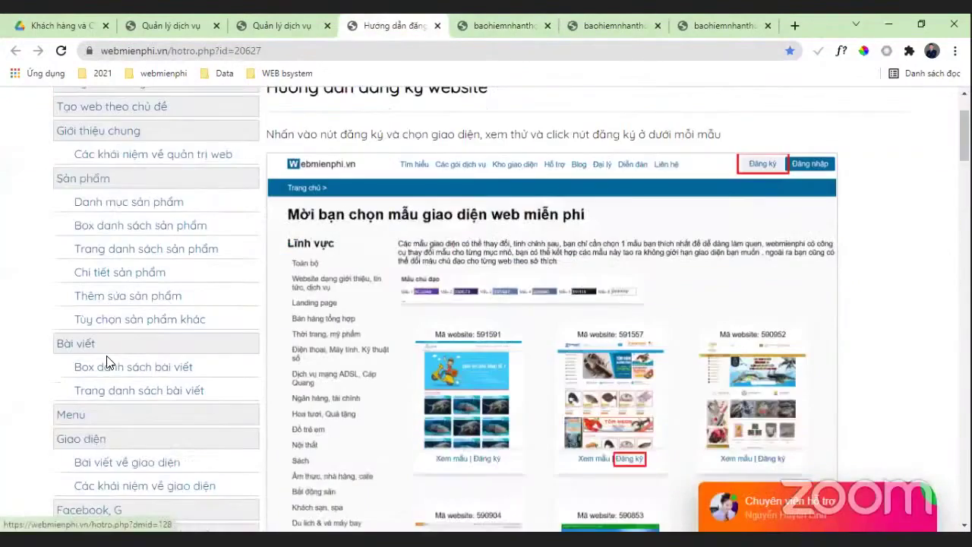
scroll(106, 362, "down", 7)
scroll(137, 283, "up", 9)
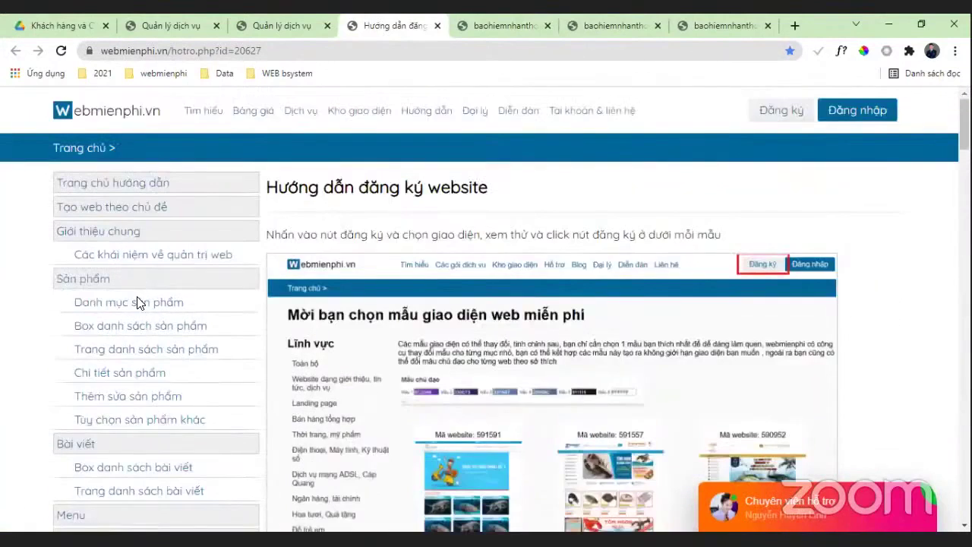
left_click(148, 206)
scroll(501, 296, "down", 3)
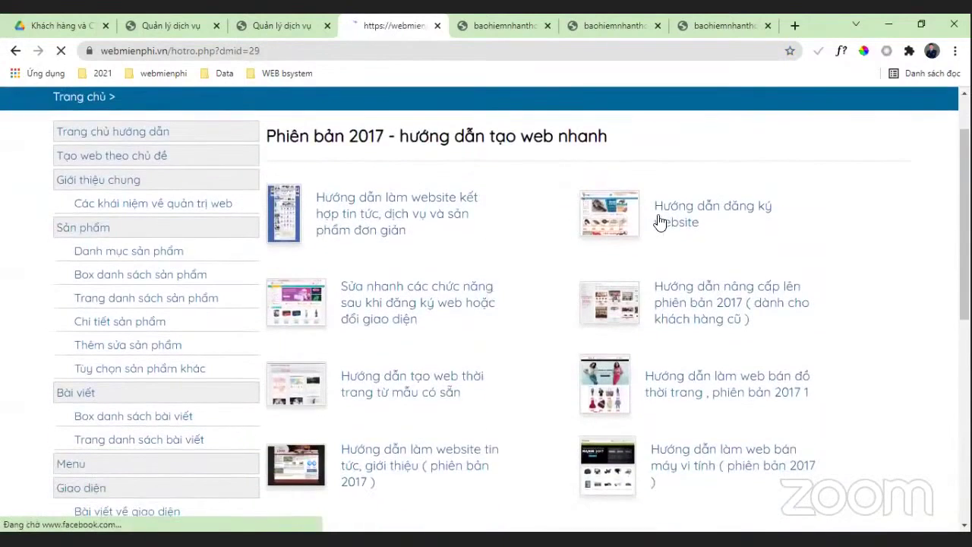
scroll(709, 304, "up", 3)
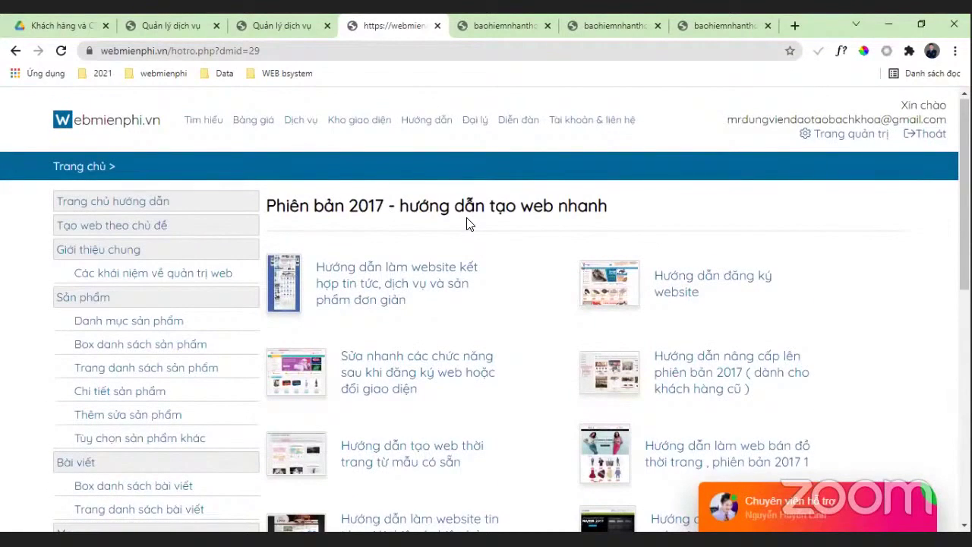
scroll(473, 282, "down", 2)
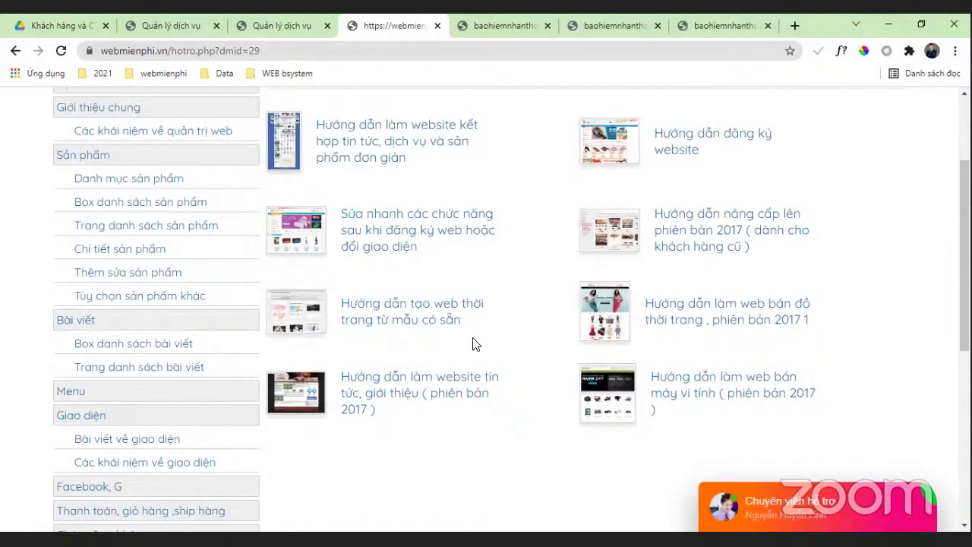
scroll(473, 345, "up", 2)
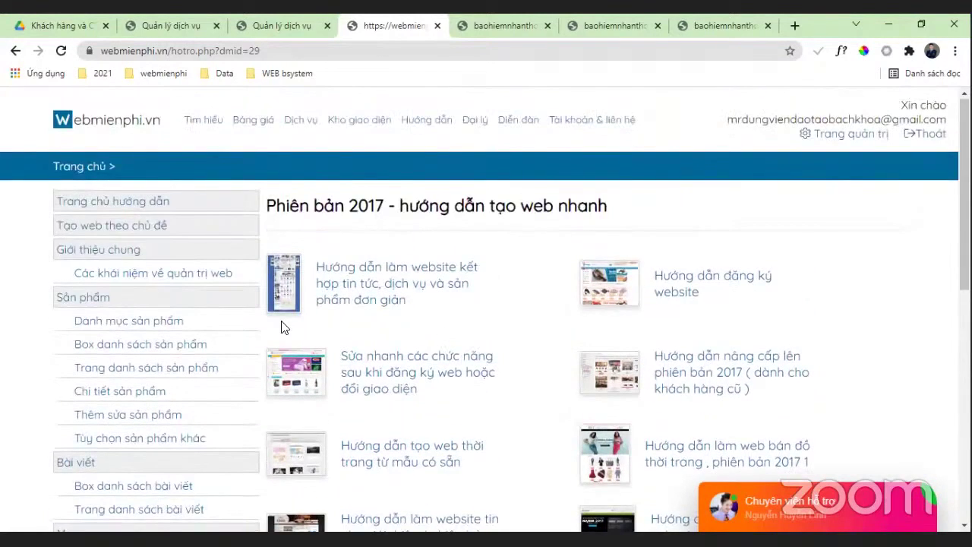
scroll(282, 320, "down", 1)
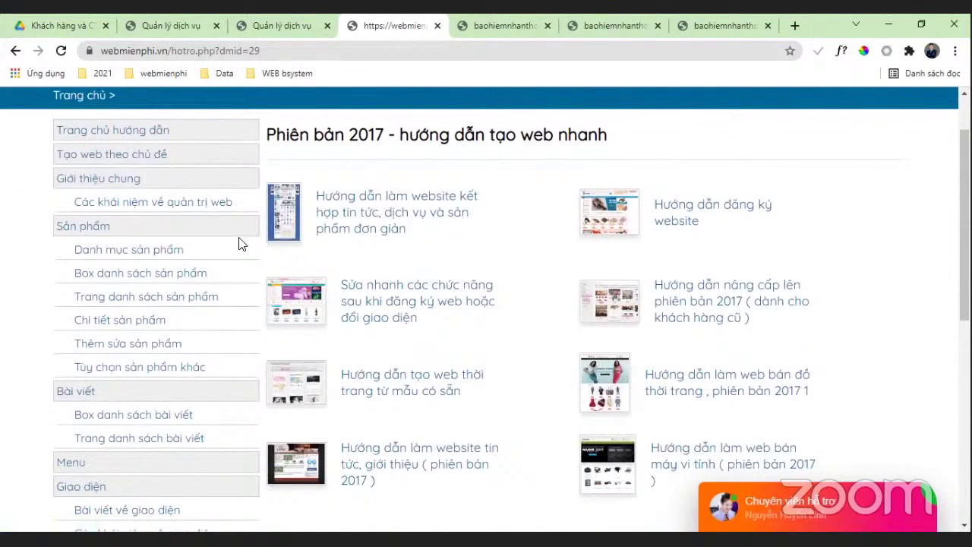
Step: Go into Các khái niệm về quản trị web, then the Menu guides
left_click(206, 204)
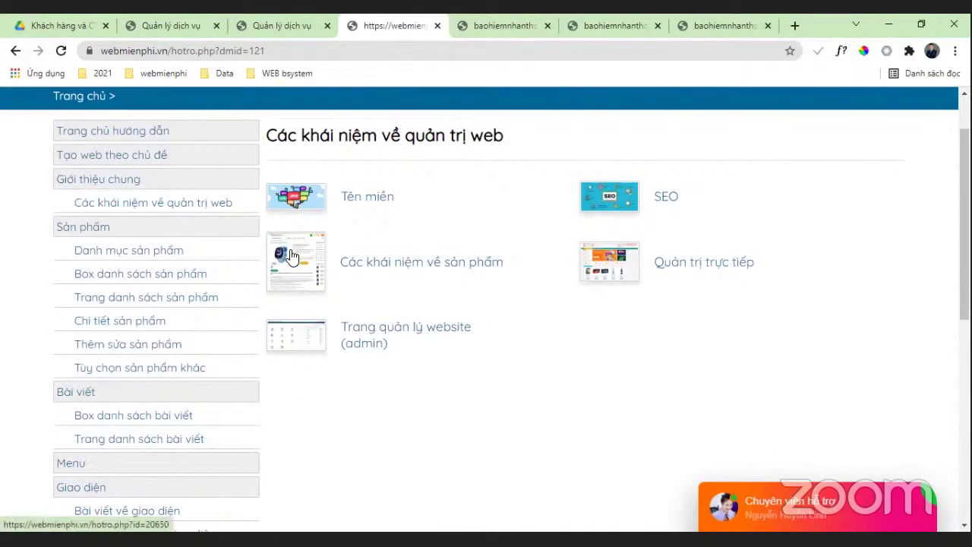
scroll(315, 235, "down", 1)
scroll(314, 235, "down", 2)
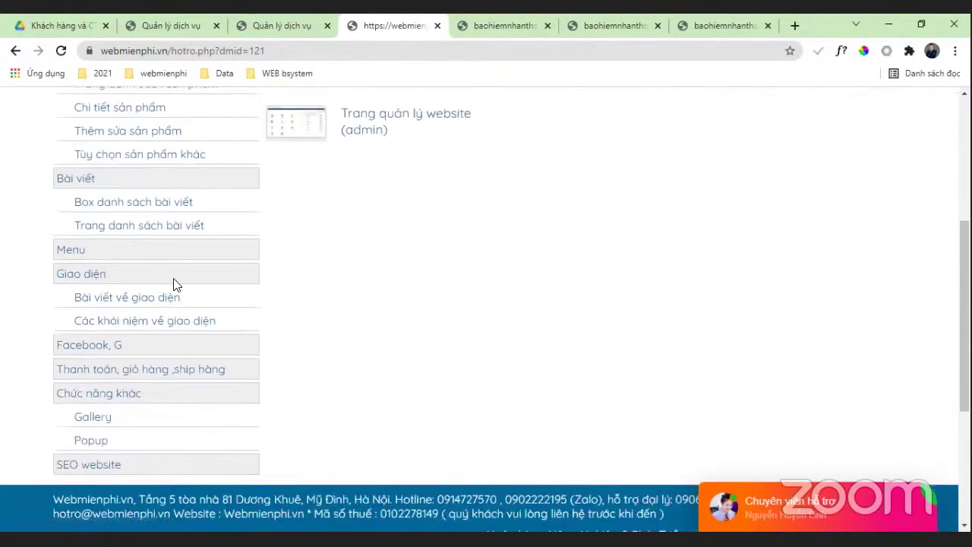
left_click(76, 253)
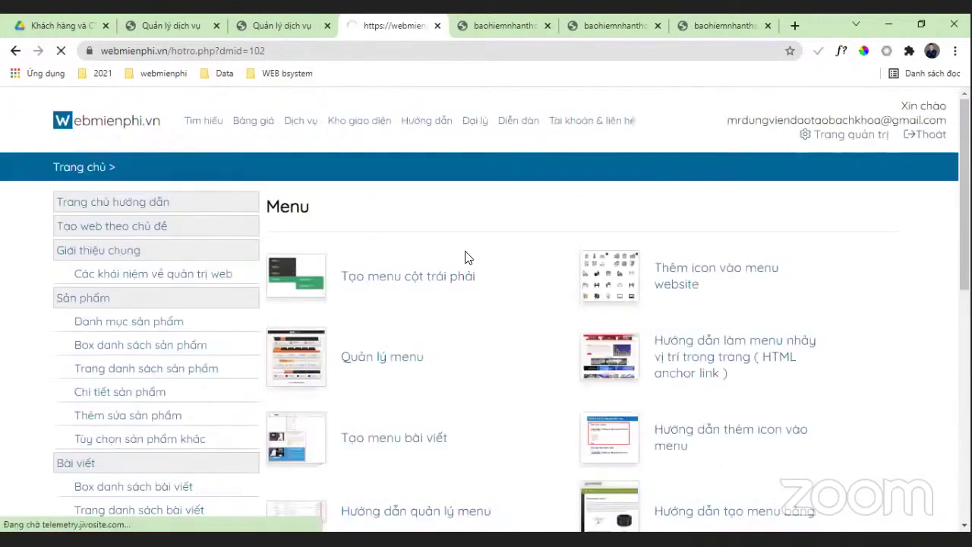
scroll(466, 253, "down", 3)
scroll(473, 284, "down", 2)
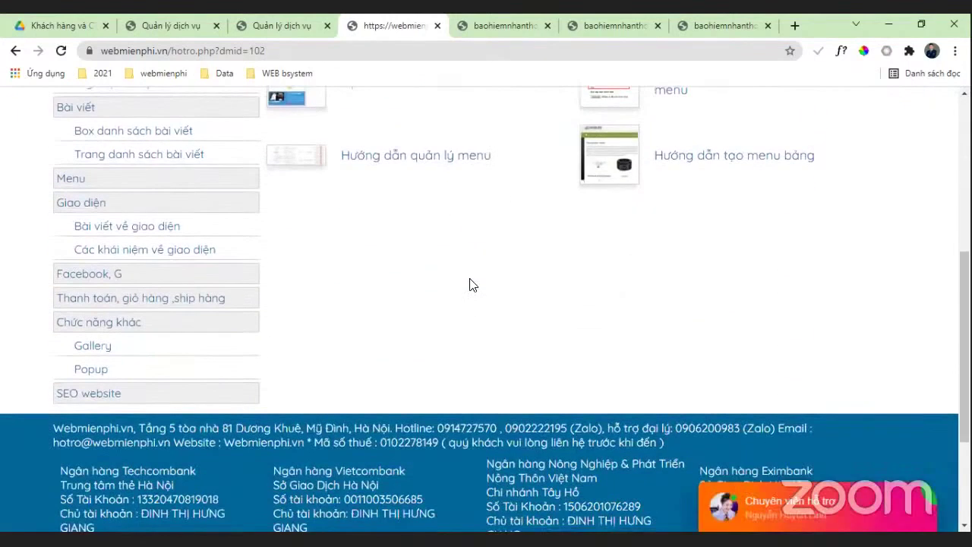